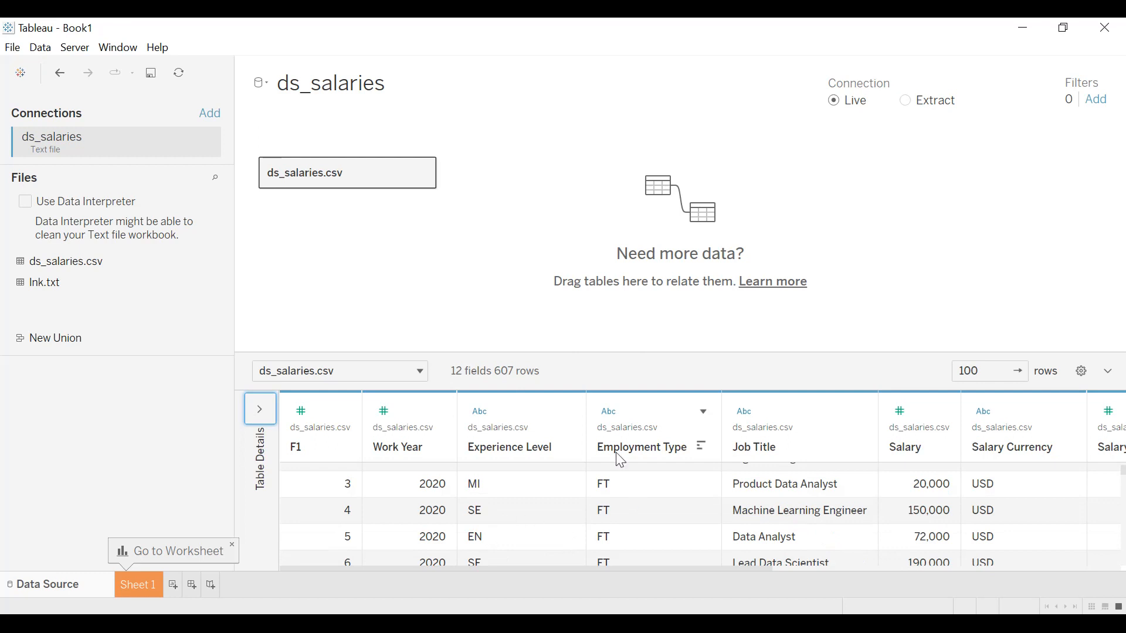
Look through the ds_salaries.csv data preview, covering its rows and all columns through Company Size.
{"action": "scroll", "coordinate": [650, 518], "scroll_direction": "up", "scroll_amount": 3}
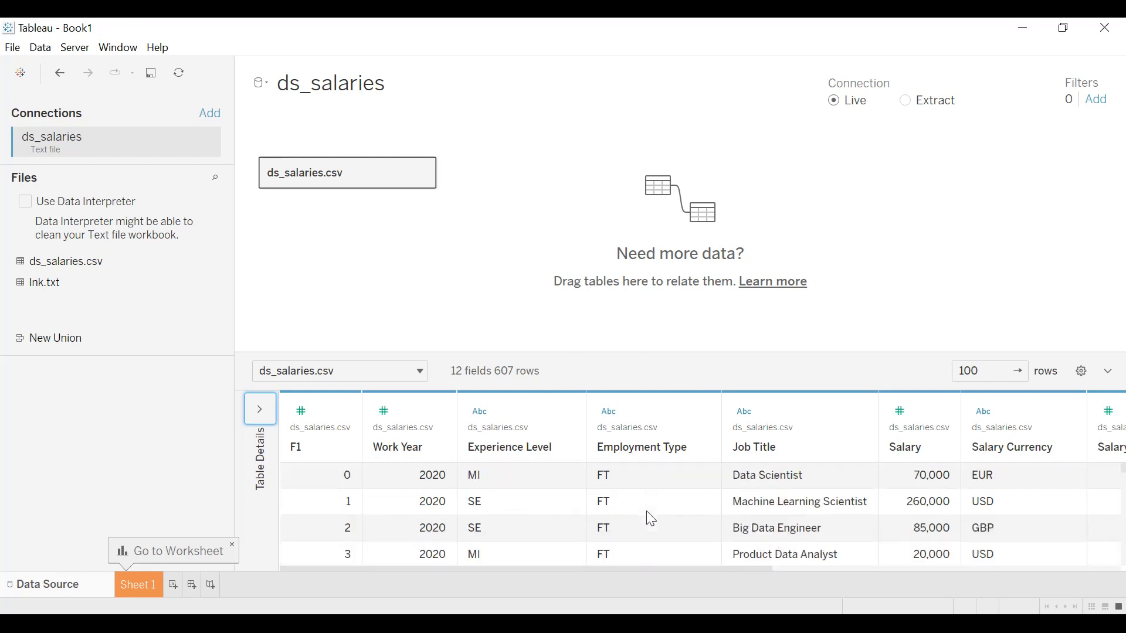
{"action": "scroll", "coordinate": [607, 489], "scroll_direction": "down", "scroll_amount": 4}
{"action": "scroll", "coordinate": [625, 489], "scroll_direction": "down", "scroll_amount": 6}
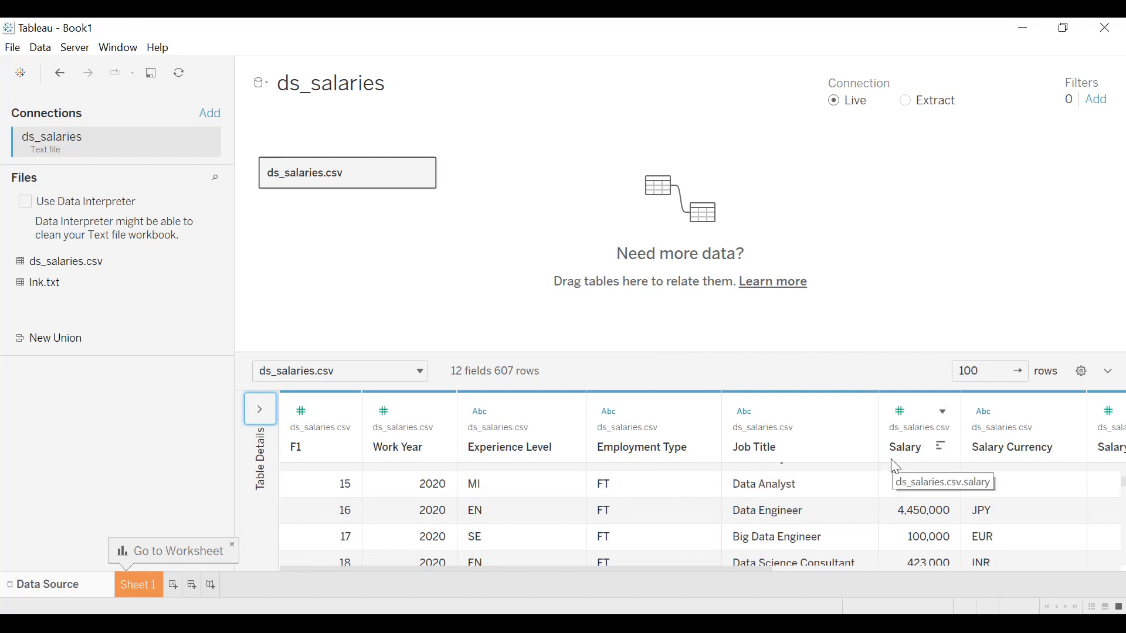
{"action": "left_click_drag", "start_coordinate": [587, 569], "coordinate": [900, 557]}
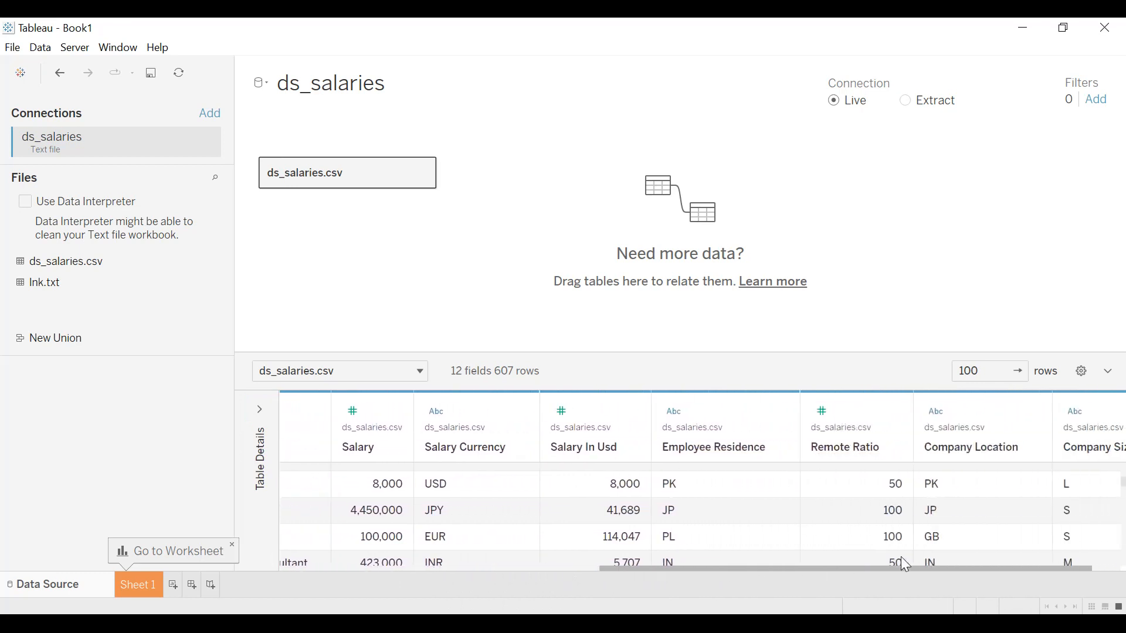
{"action": "left_click_drag", "start_coordinate": [902, 564], "coordinate": [931, 561]}
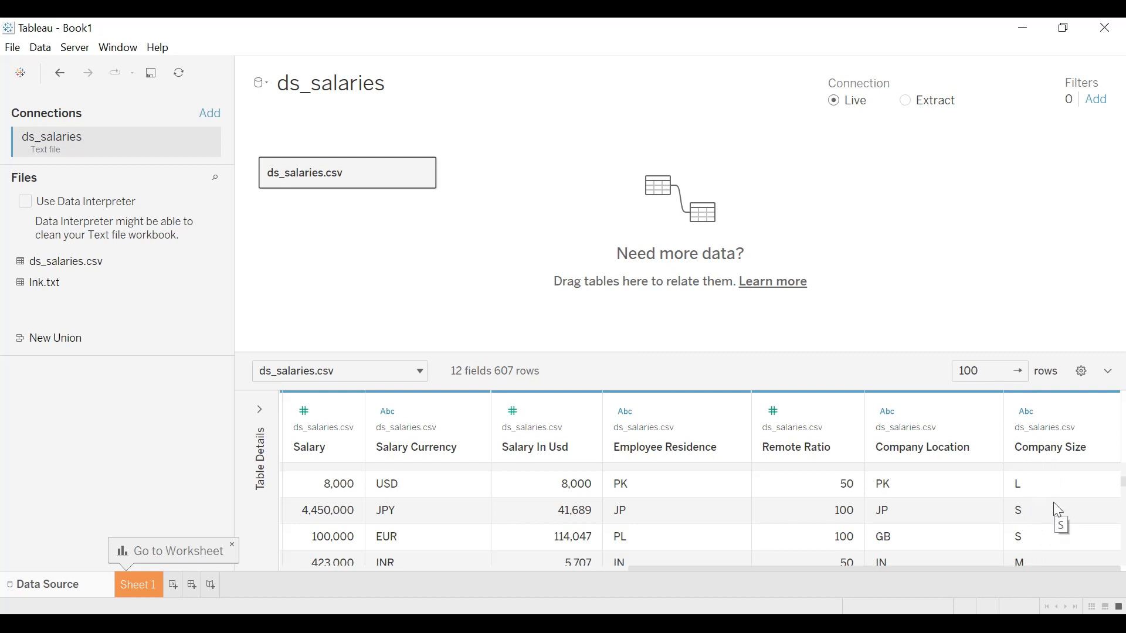
{"action": "left_click_drag", "start_coordinate": [1026, 566], "coordinate": [561, 588]}
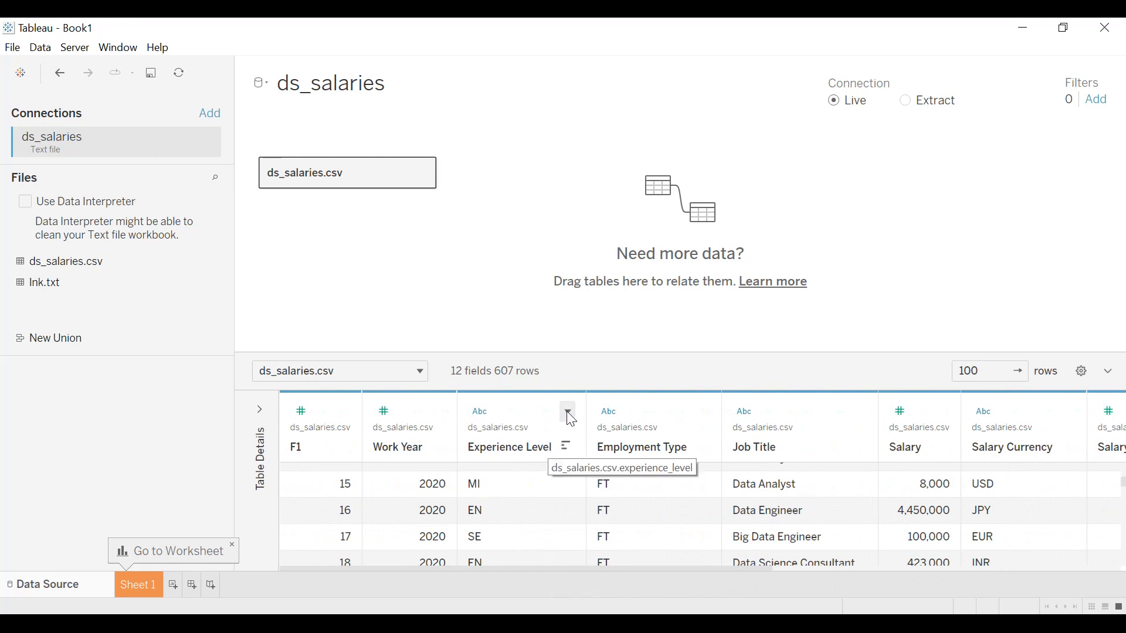
Edit the Experience Level aliases, giving EN an entry-level name and EX the alias Expert.
{"action": "left_click", "coordinate": [569, 414]}
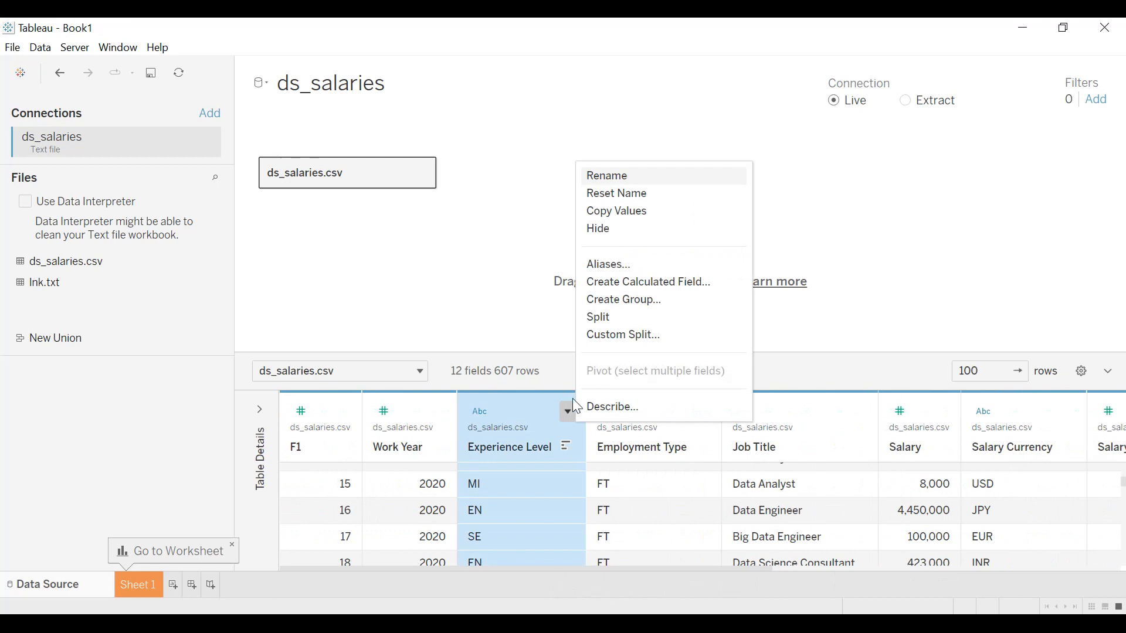
{"action": "left_click", "coordinate": [615, 271]}
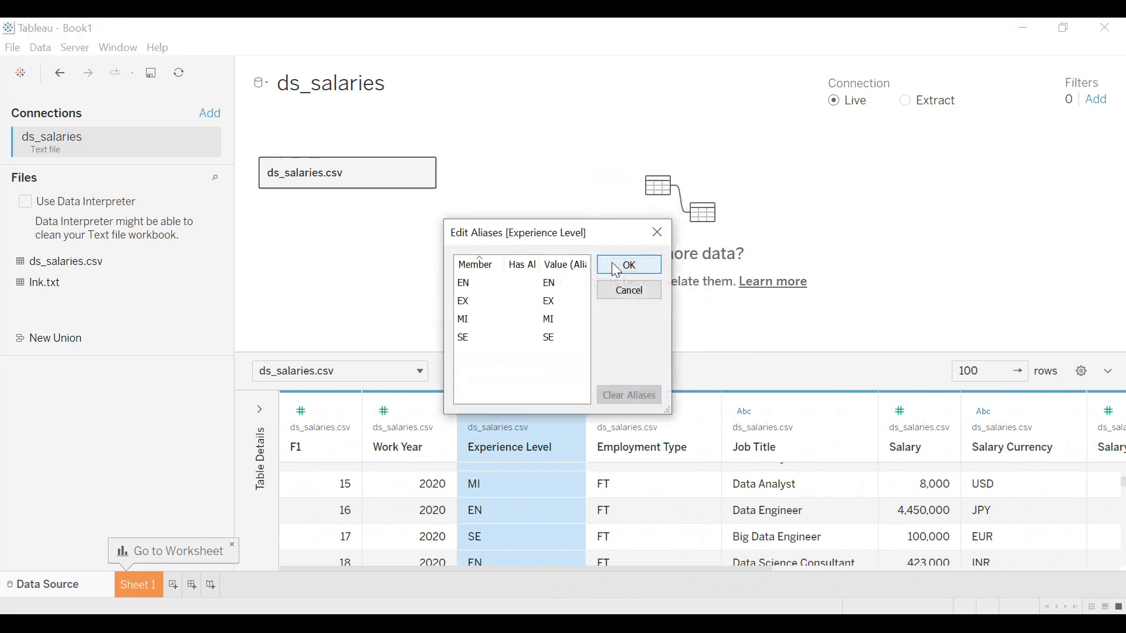
{"action": "left_click", "coordinate": [550, 284]}
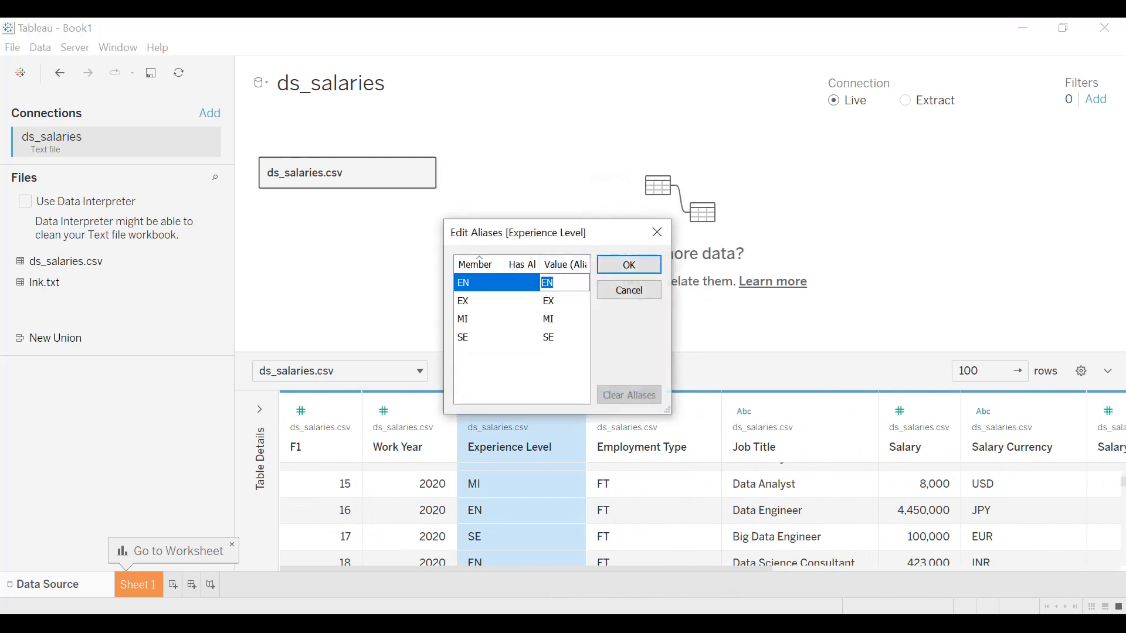
{"action": "type", "text": "E"}
{"action": "left_click", "coordinate": [555, 301]}
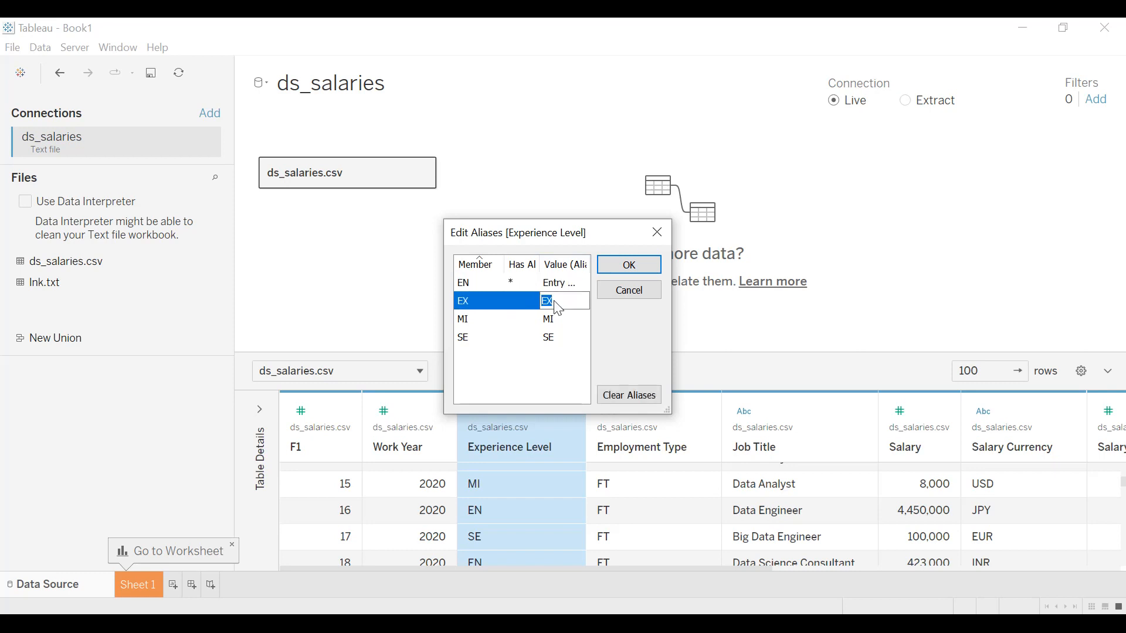
{"action": "type", "text": "Expert"}
Set the Experience Level aliases of MI to Intermediate and SE to Senior, and apply the alias edits.
{"action": "left_click", "coordinate": [557, 322]}
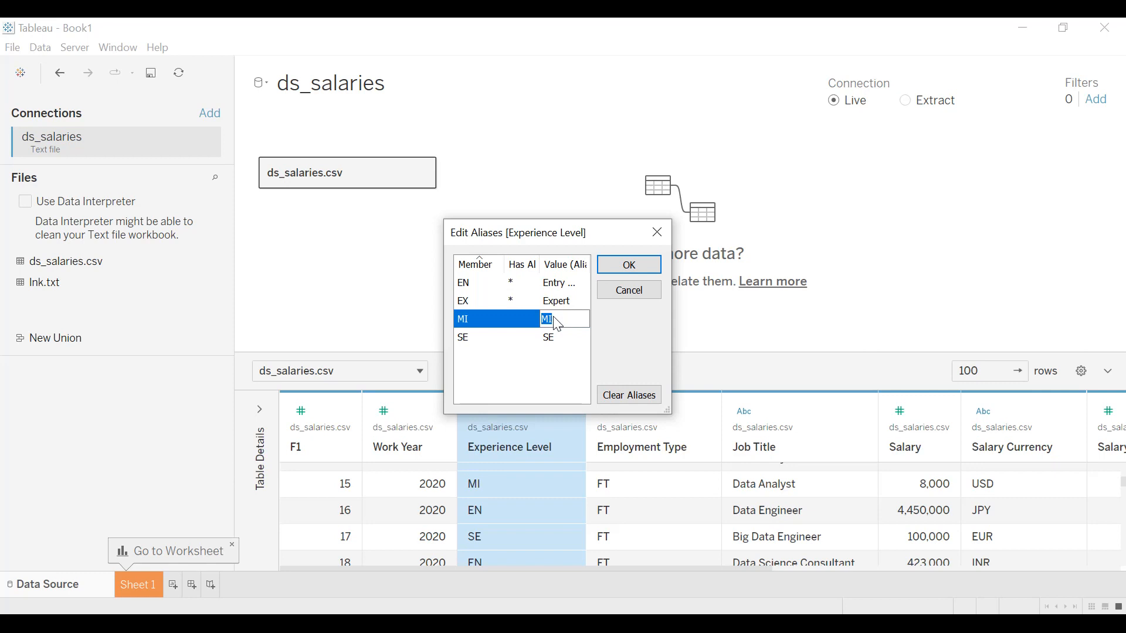
{"action": "type", "text": "I"}
{"action": "type", "text": "ntermediate"}
{"action": "left_click", "coordinate": [558, 339]}
{"action": "type", "text": "Senior"}
{"action": "key", "text": "Return"}
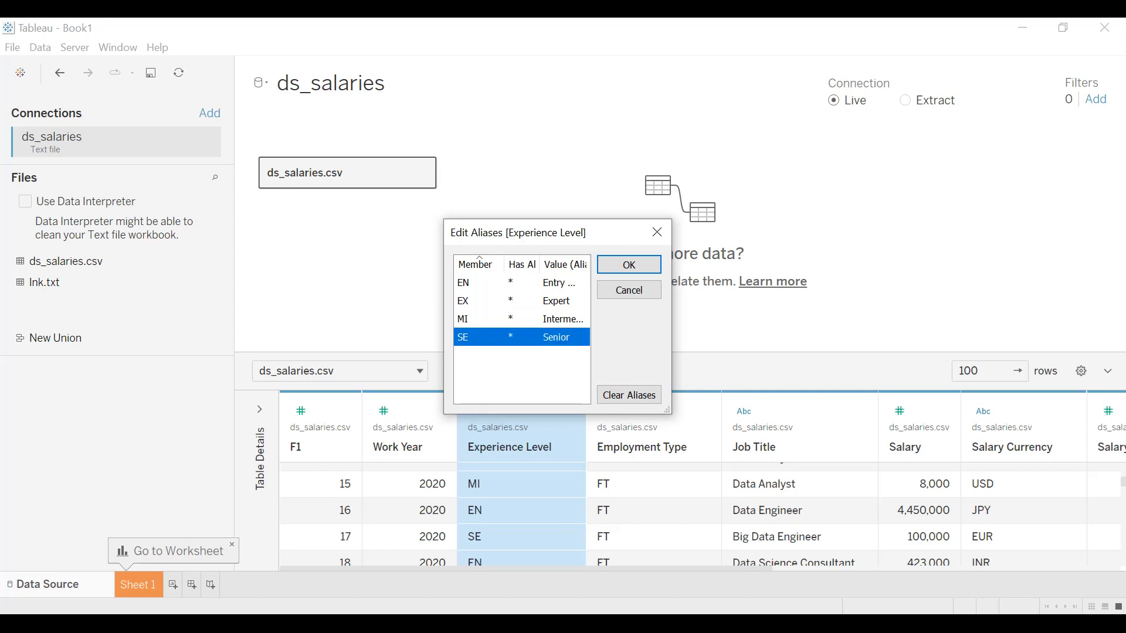
{"action": "left_click", "coordinate": [622, 267]}
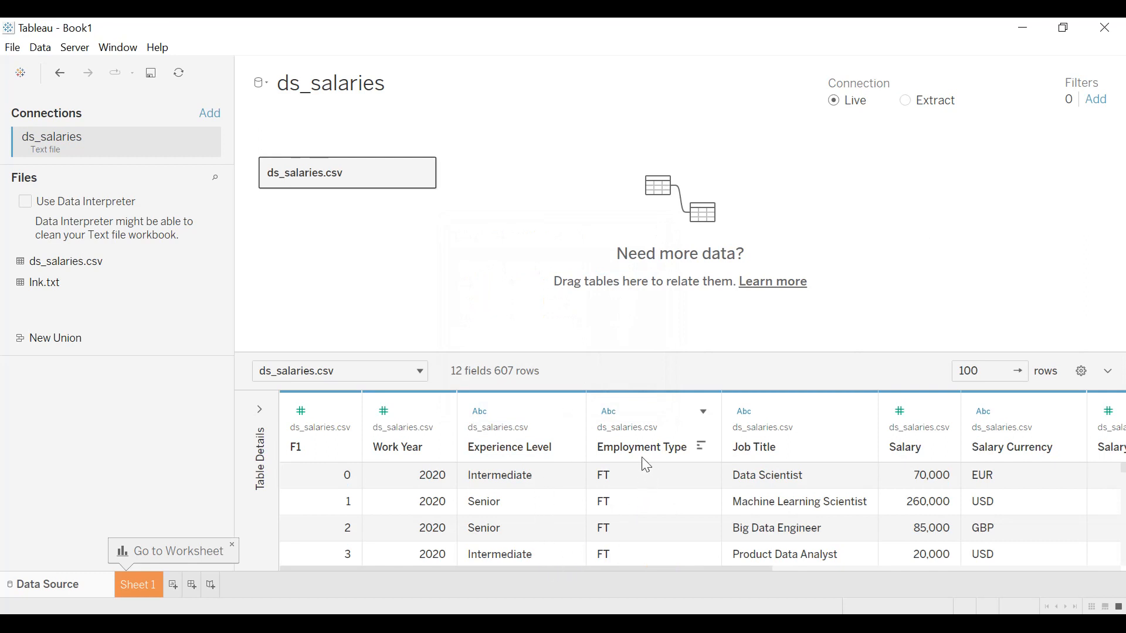
Edit the Employment Type aliases, setting CT to Contract and FL to Freelance.
{"action": "left_click", "coordinate": [702, 412]}
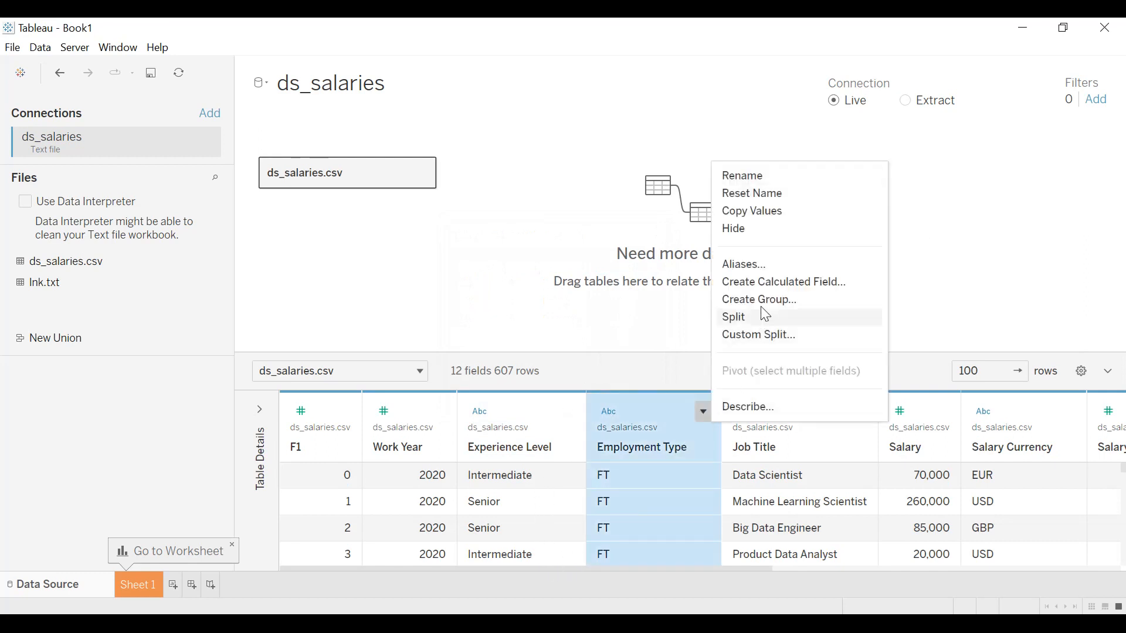
{"action": "left_click", "coordinate": [761, 270]}
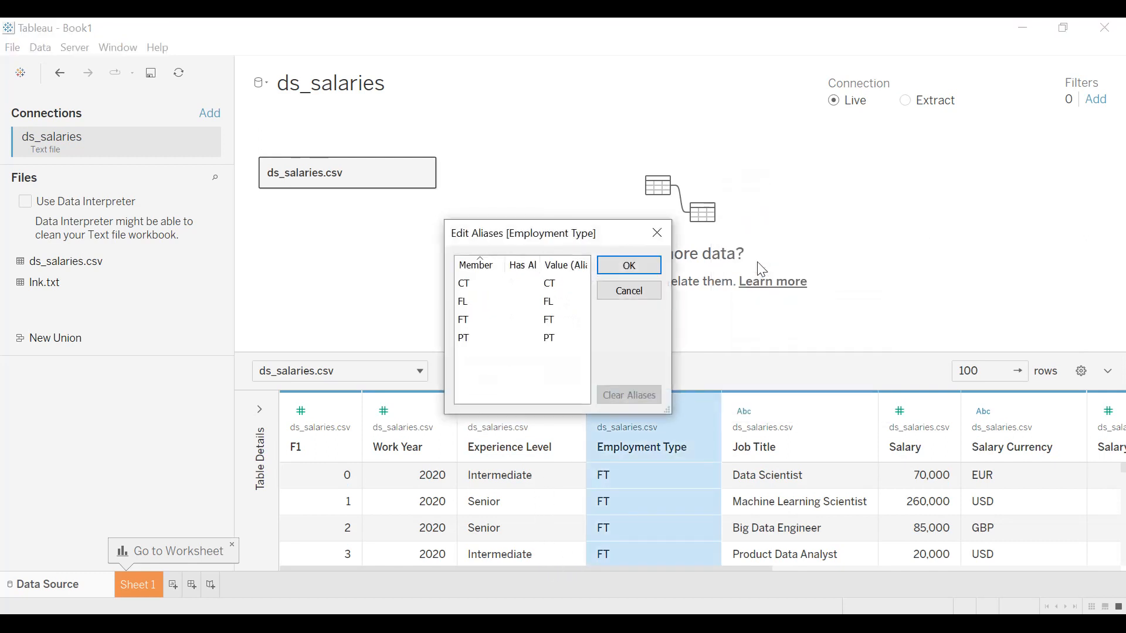
{"action": "double_click", "coordinate": [560, 287]}
{"action": "type", "text": "C"}
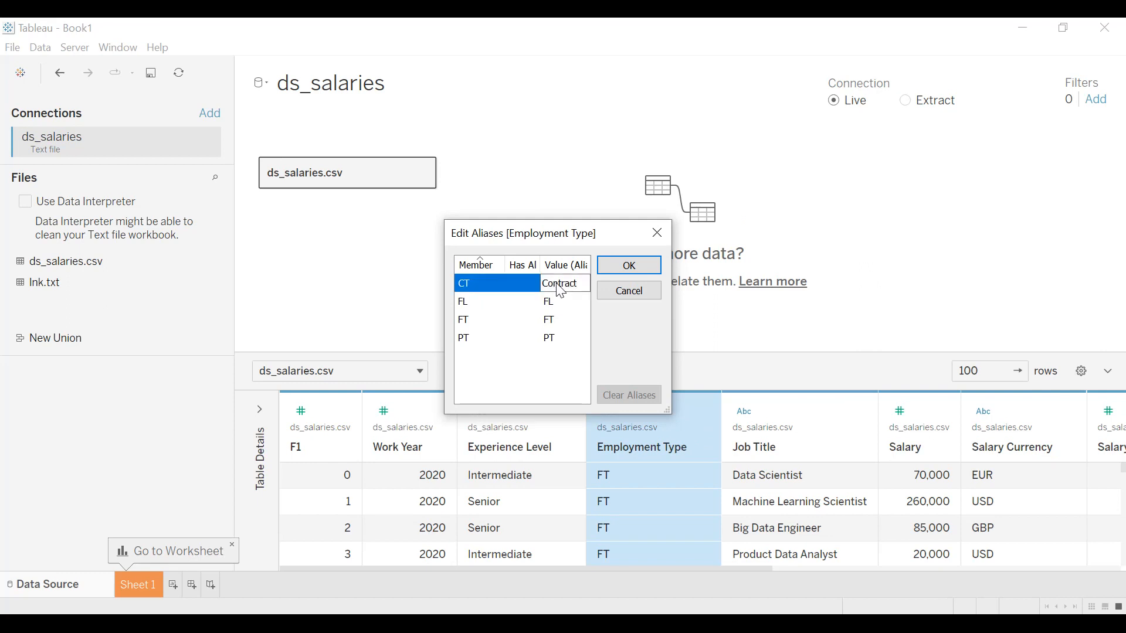
{"action": "double_click", "coordinate": [561, 302]}
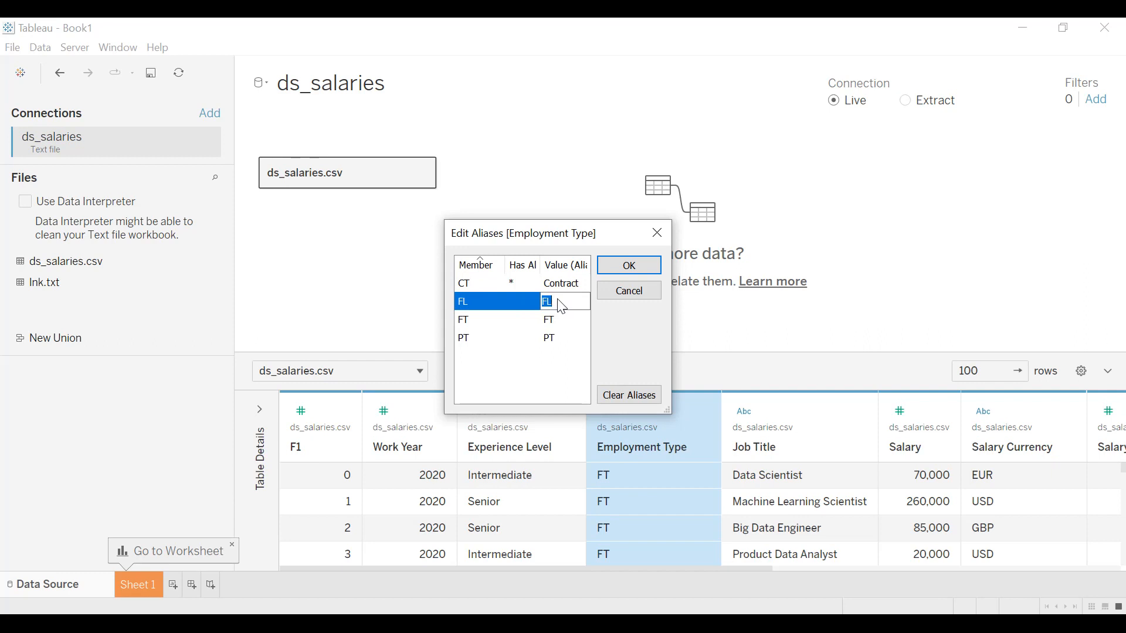
{"action": "type", "text": "F"}
Set the Employment Type aliases of FT to Full Time and PT to Part Time, and apply the alias edits.
{"action": "double_click", "coordinate": [556, 321]}
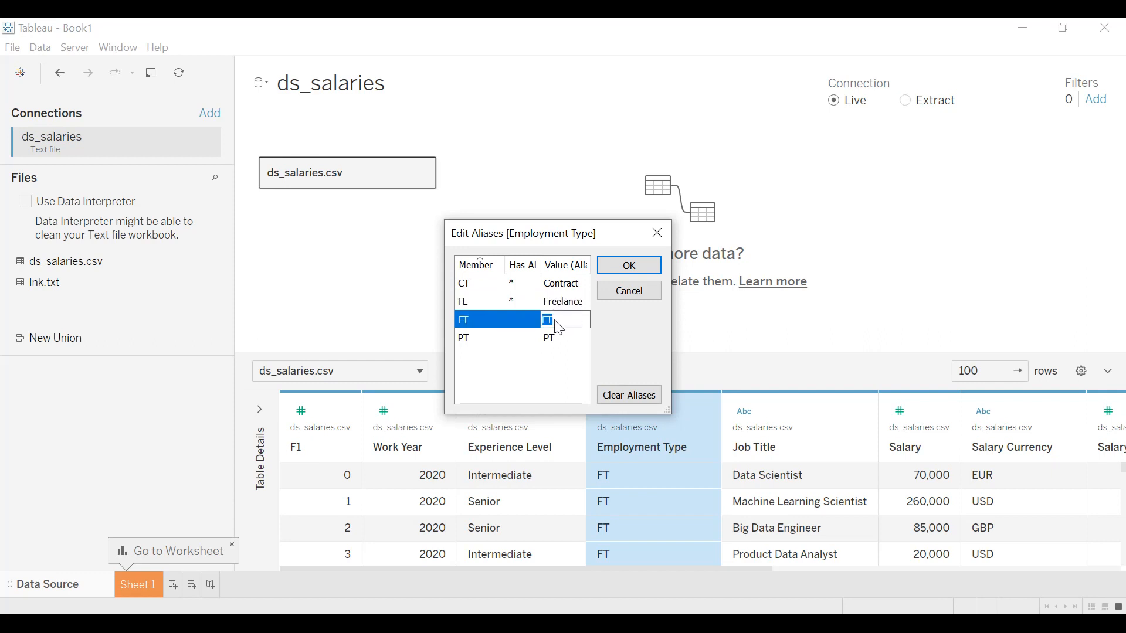
{"action": "type", "text": "D"}
{"action": "double_click", "coordinate": [554, 338]}
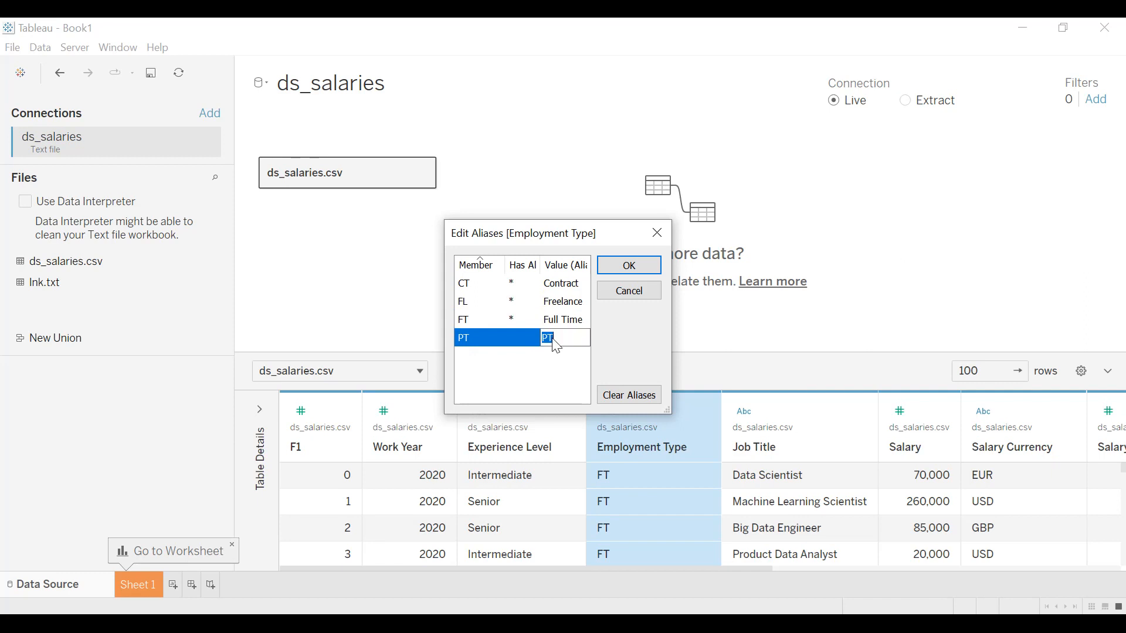
{"action": "type", "text": "Part Time"}
{"action": "key", "text": "Return"}
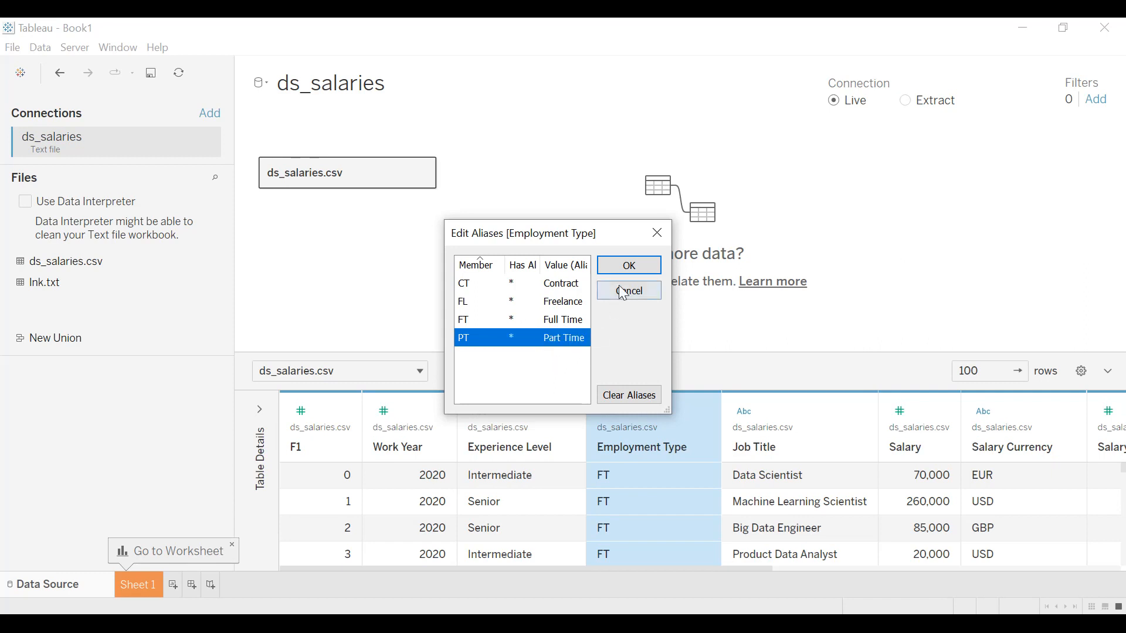
{"action": "left_click", "coordinate": [628, 265]}
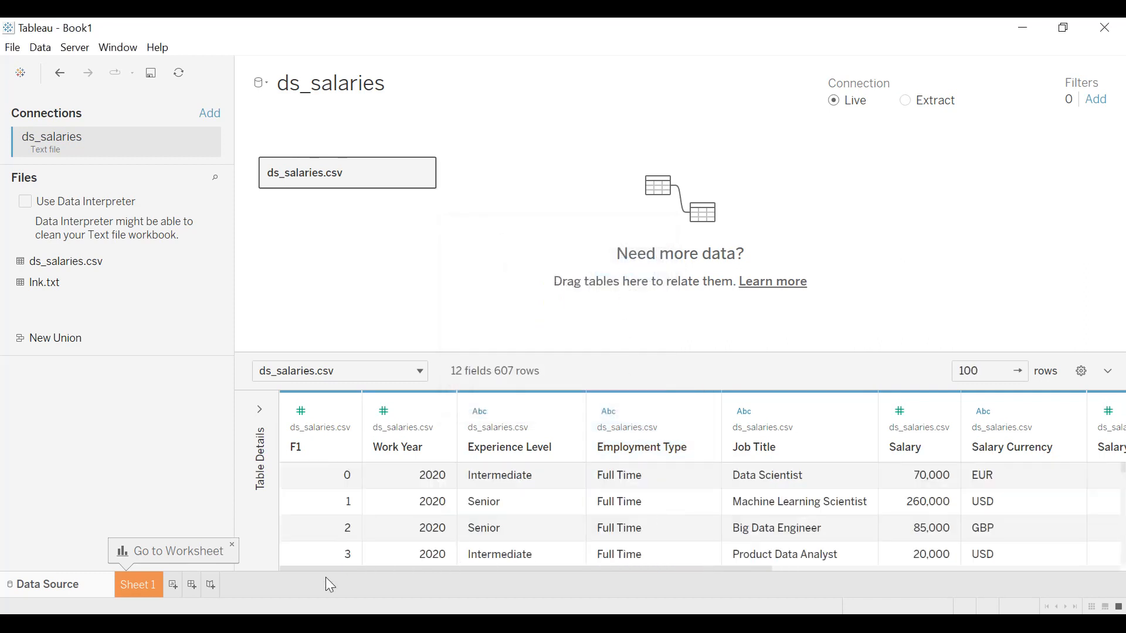
Set the Company Size aliases to Large for L, Medium for M and Small for S, and apply them.
{"action": "left_click_drag", "start_coordinate": [365, 567], "coordinate": [716, 568]}
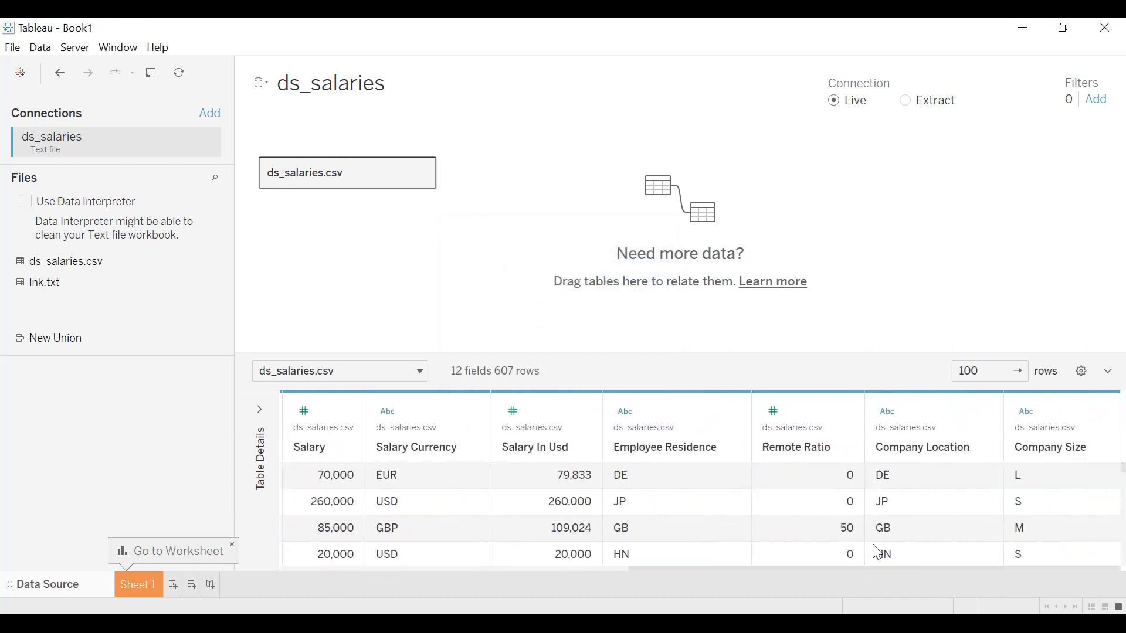
{"action": "left_click", "coordinate": [1103, 412]}
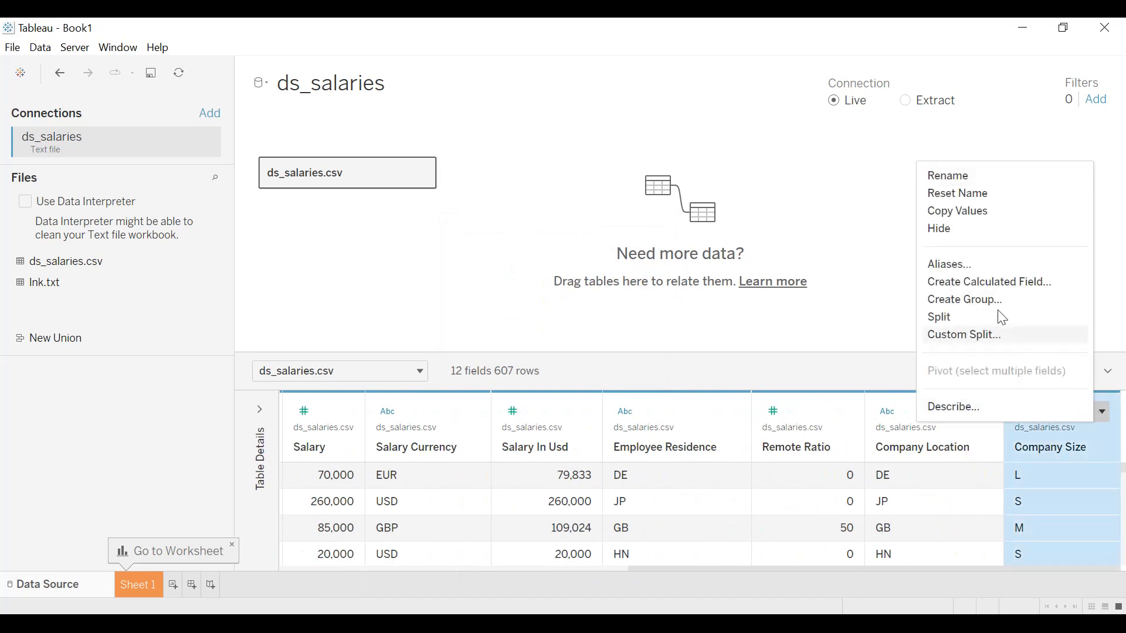
{"action": "left_click", "coordinate": [973, 264]}
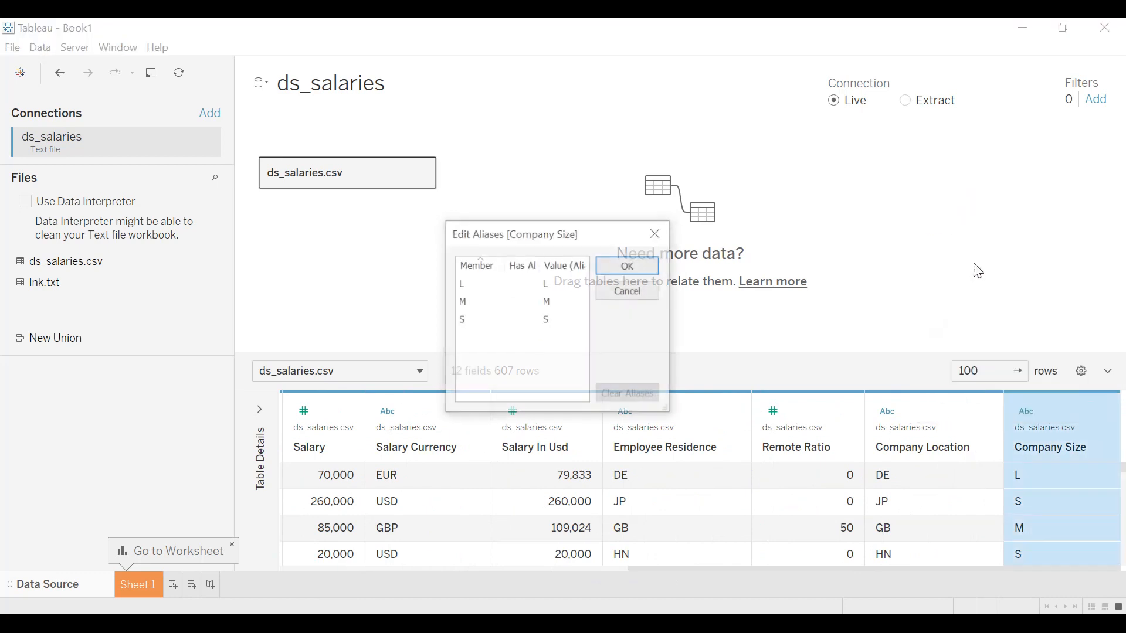
{"action": "left_click", "coordinate": [557, 284]}
{"action": "type", "text": "arge"}
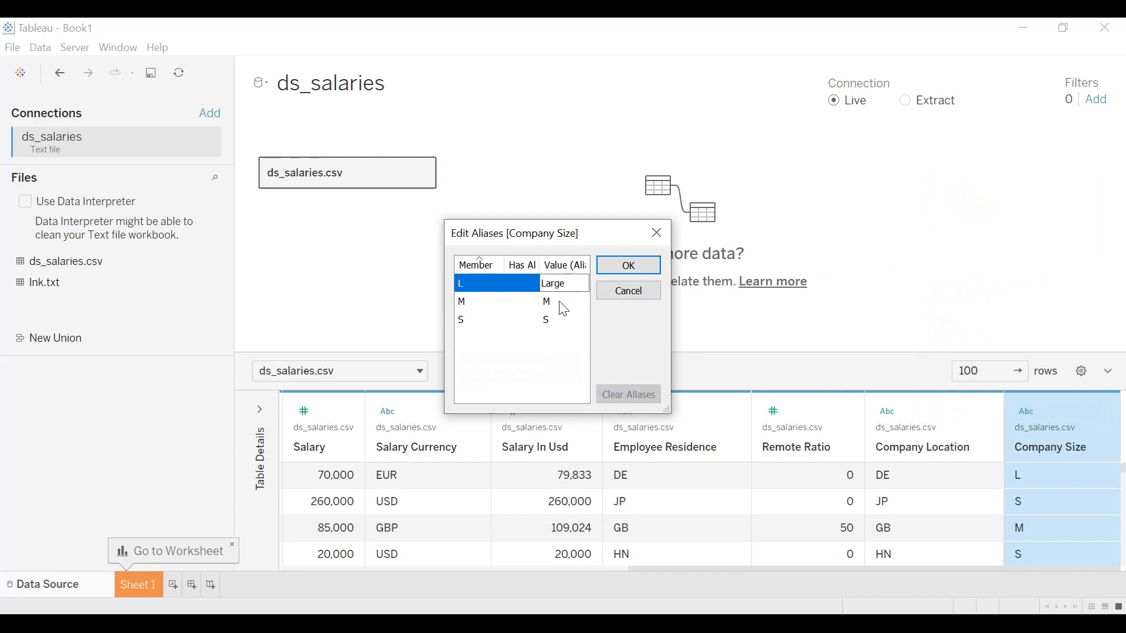
{"action": "left_click", "coordinate": [564, 307]}
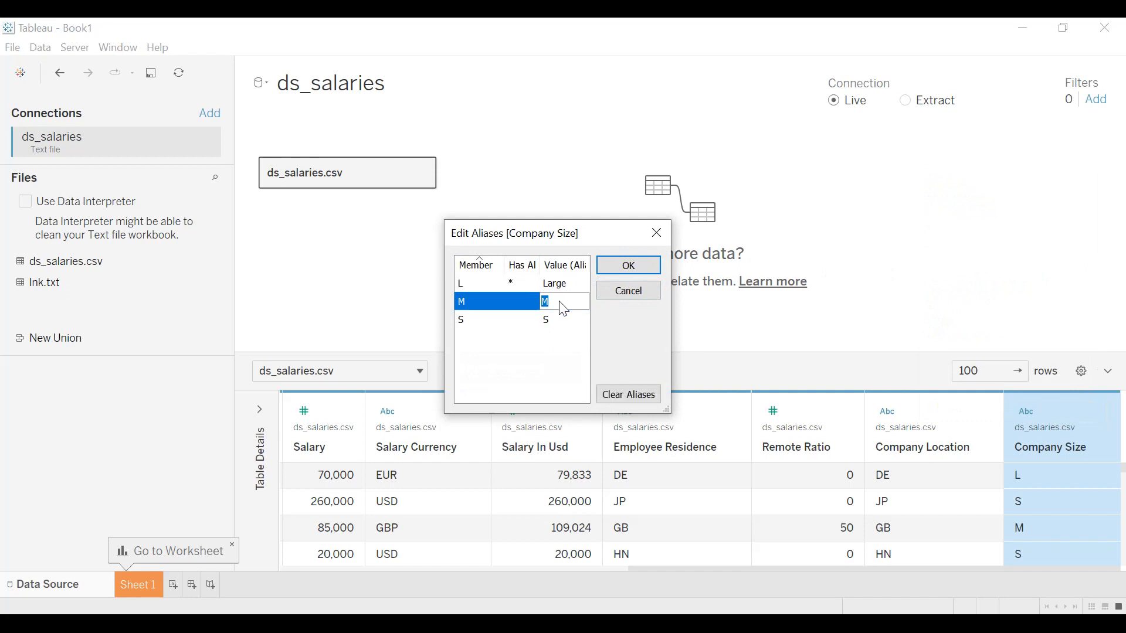
{"action": "type", "text": "Medium"}
{"action": "left_click", "coordinate": [560, 324]}
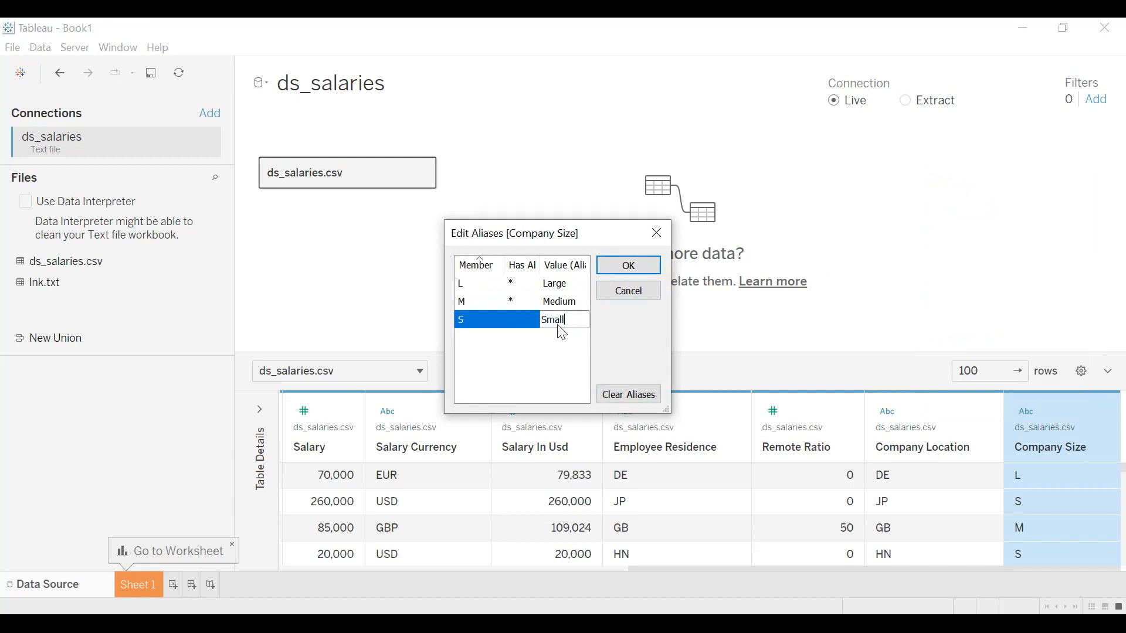
{"action": "type", "text": "Small"}
{"action": "left_click", "coordinate": [628, 265]}
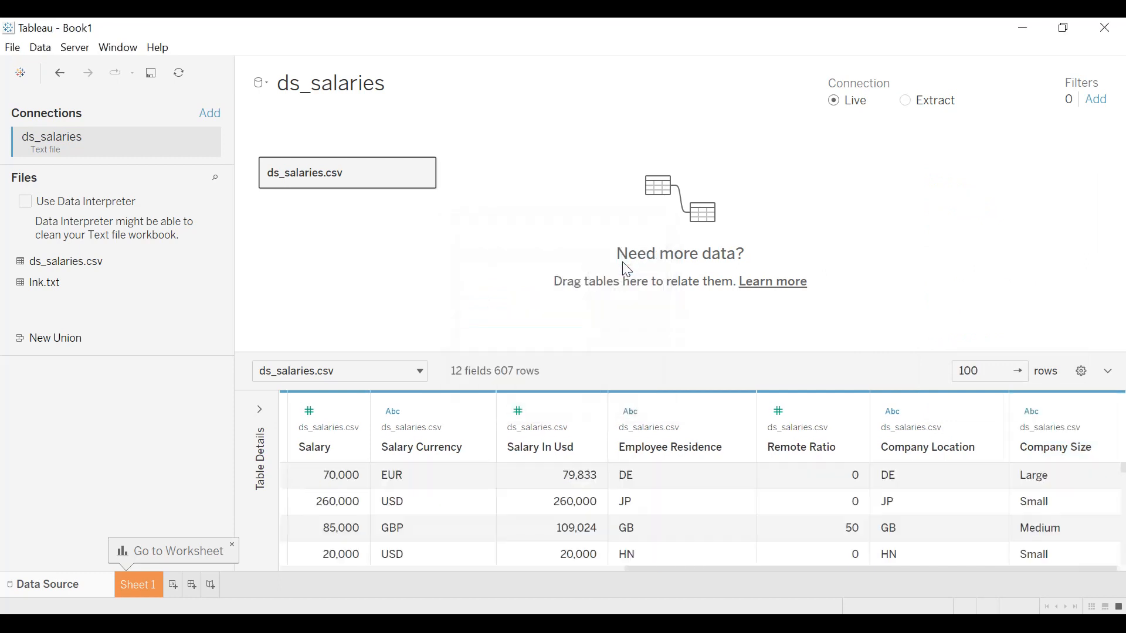
On Sheet 1, create a pie chart coloured by Company Size.
{"action": "left_click", "coordinate": [142, 583]}
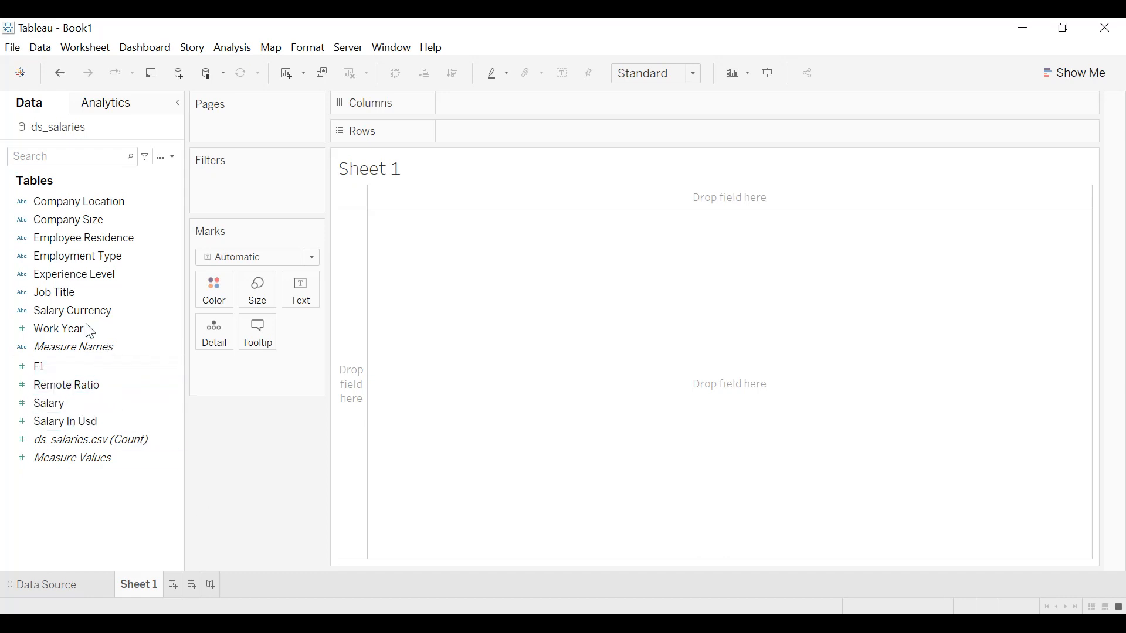
{"action": "left_click_drag", "start_coordinate": [76, 230], "coordinate": [217, 302]}
{"action": "left_click", "coordinate": [311, 257]}
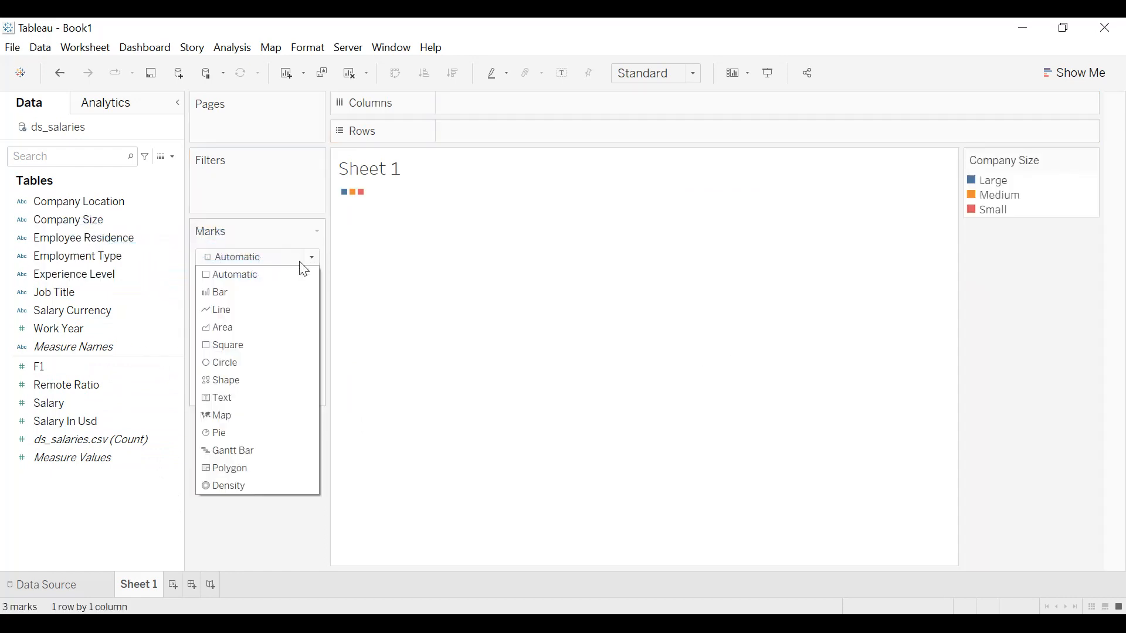
{"action": "left_click", "coordinate": [237, 434]}
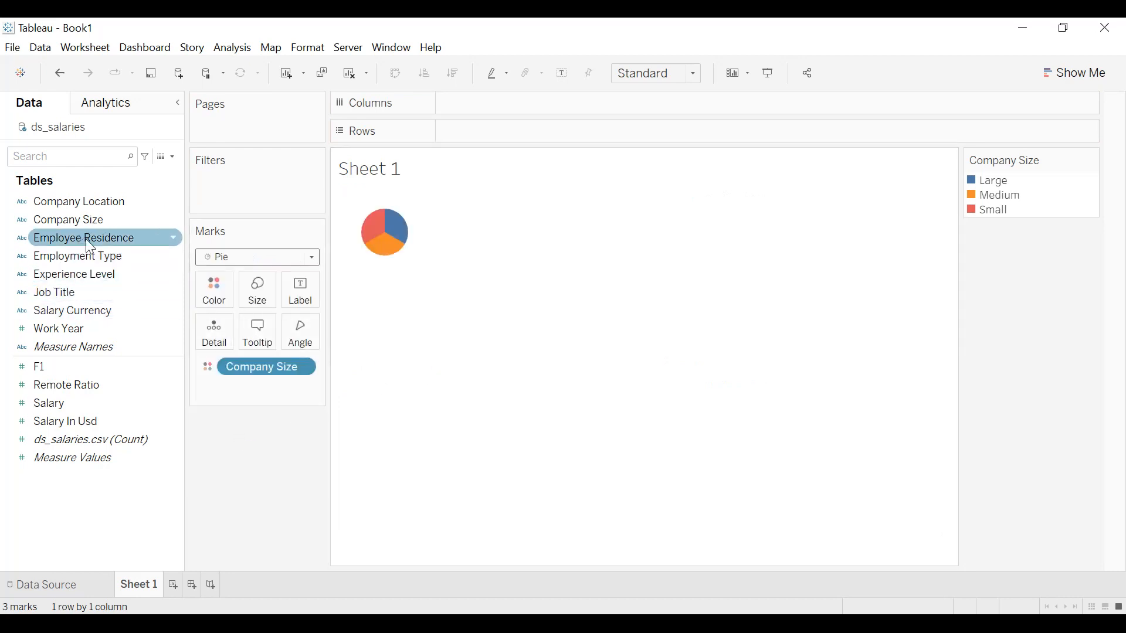
Size the pie by the count of Company Size and label its slices with Company Size and that count.
{"action": "left_click_drag", "start_coordinate": [76, 220], "coordinate": [252, 294]}
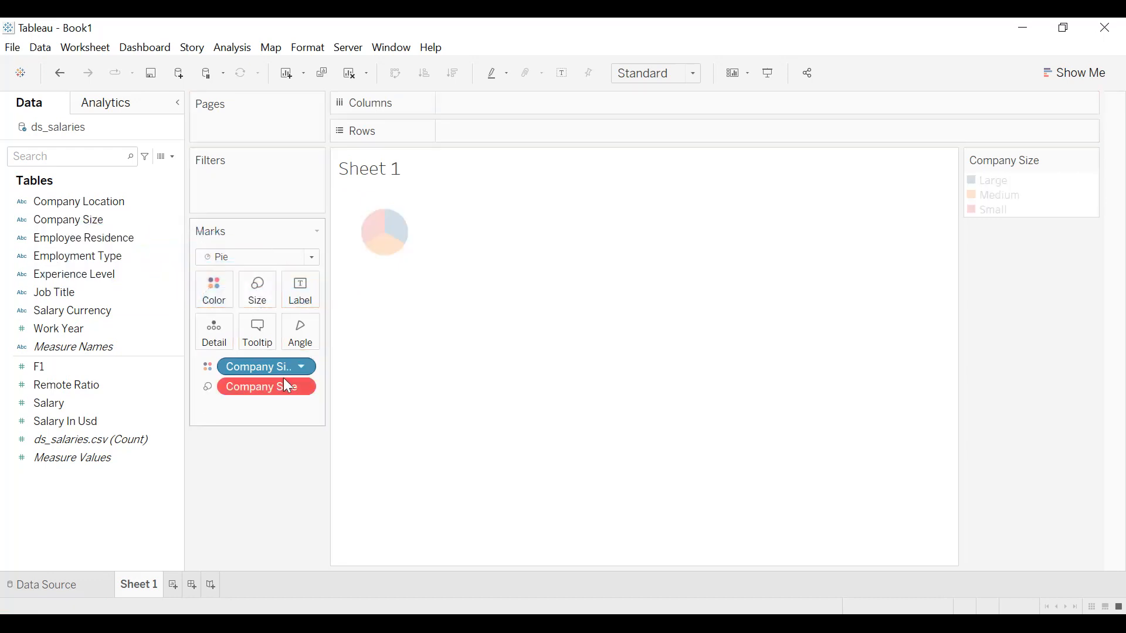
{"action": "right_click", "coordinate": [297, 388]}
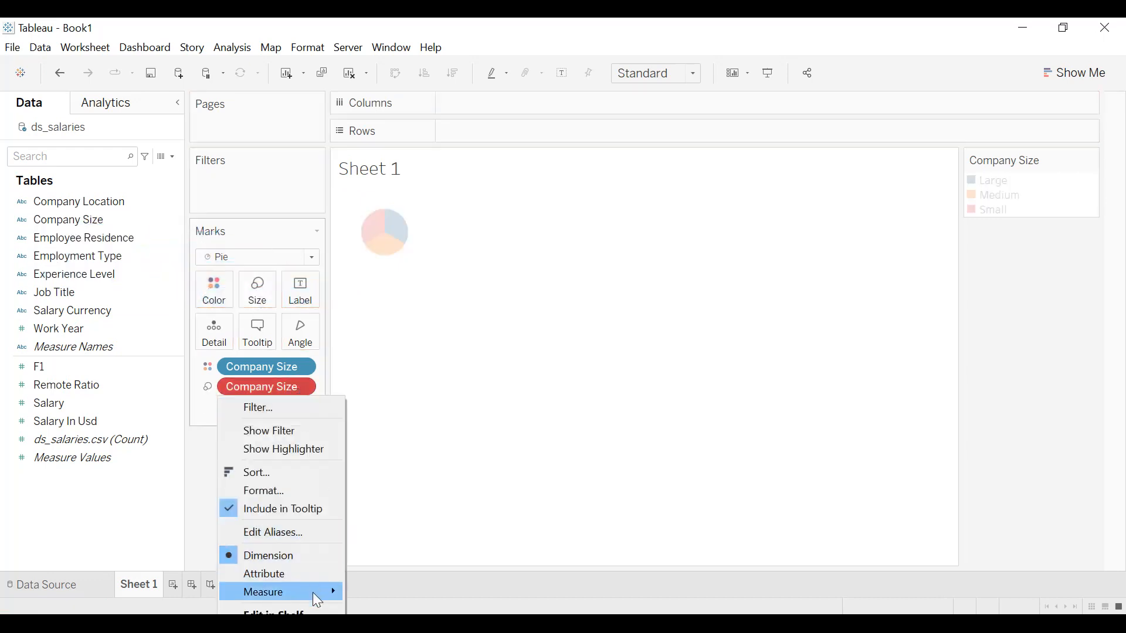
{"action": "mouse_move", "coordinate": [313, 593]}
{"action": "left_click", "coordinate": [376, 620]}
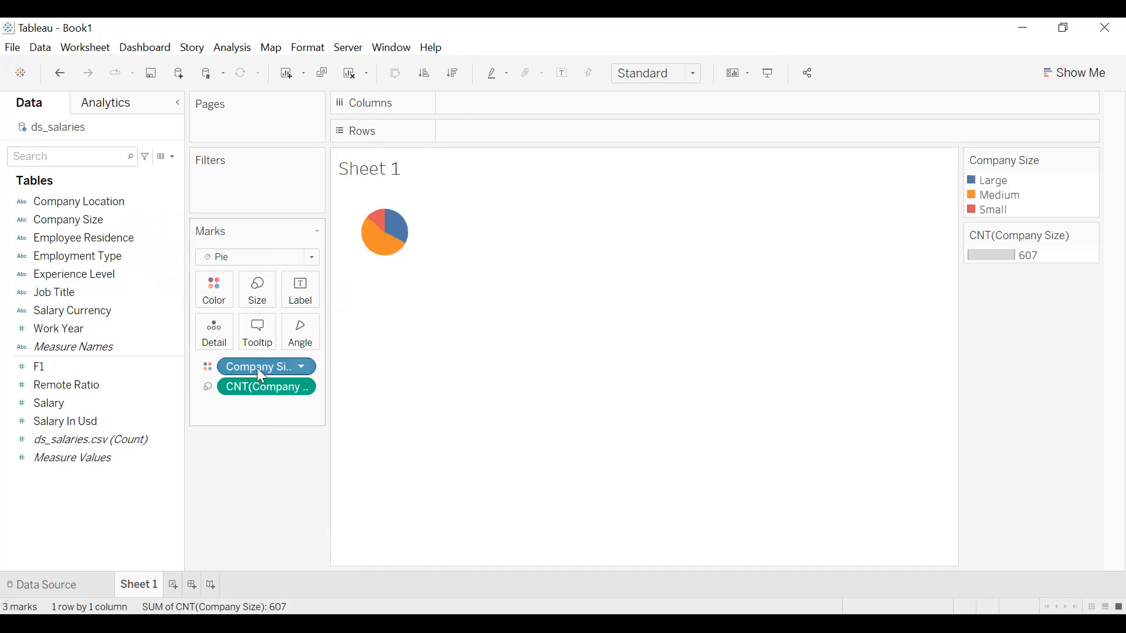
{"action": "left_click_drag", "start_coordinate": [256, 367], "coordinate": [303, 304]}
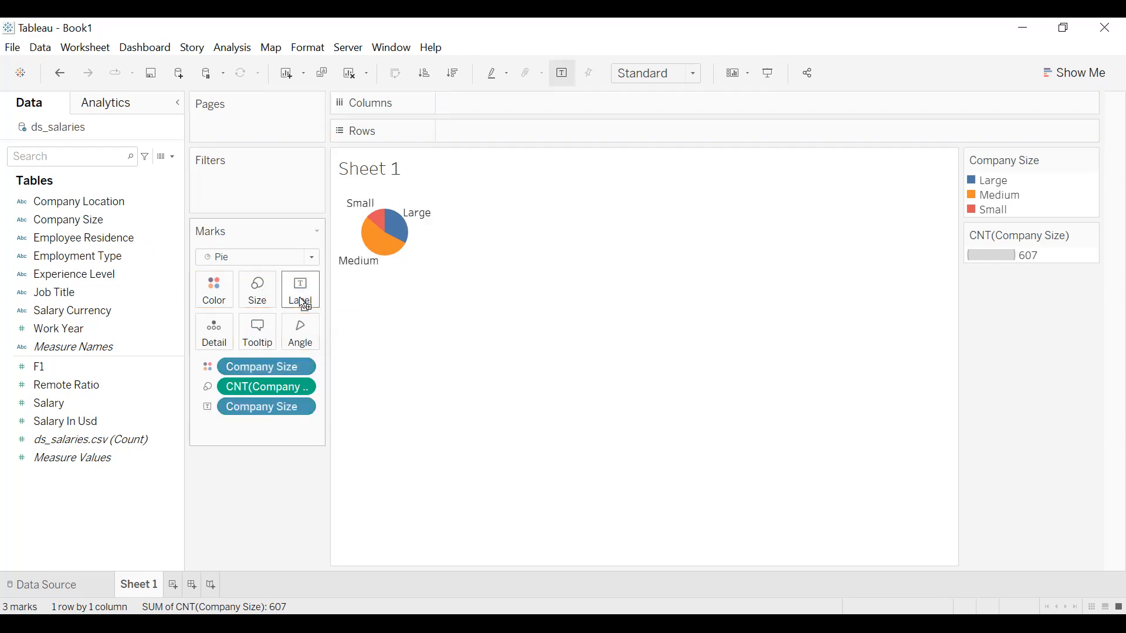
{"action": "left_click_drag", "start_coordinate": [262, 385], "coordinate": [307, 306]}
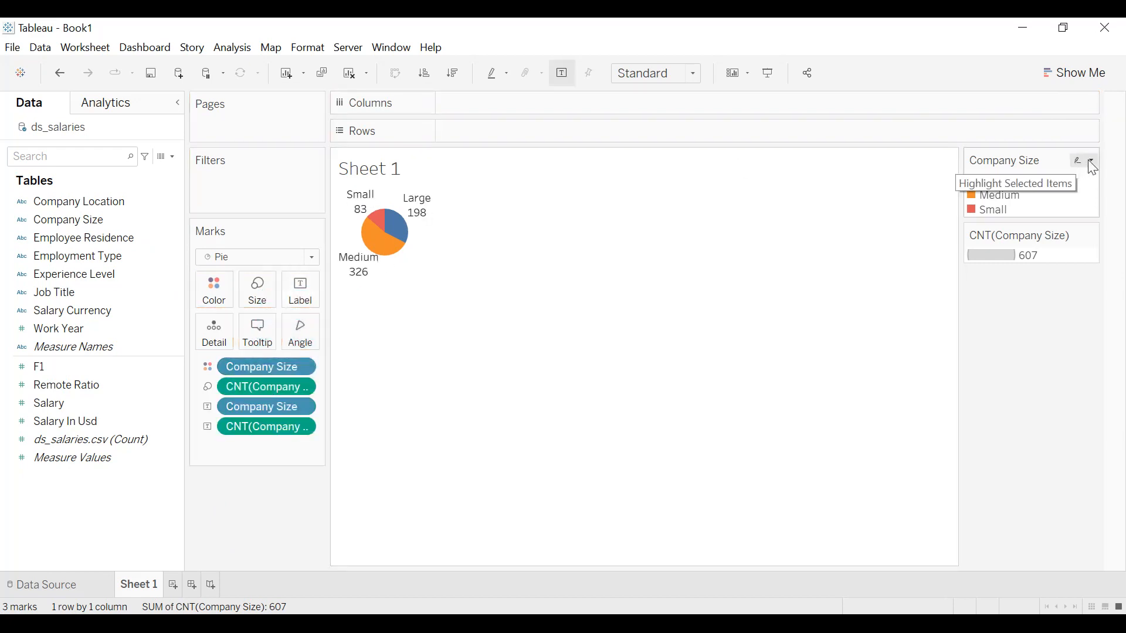
Hide the Company Size colour legend and the CNT(Company Size) size legend.
{"action": "left_click", "coordinate": [1088, 159]}
{"action": "left_click", "coordinate": [997, 298]}
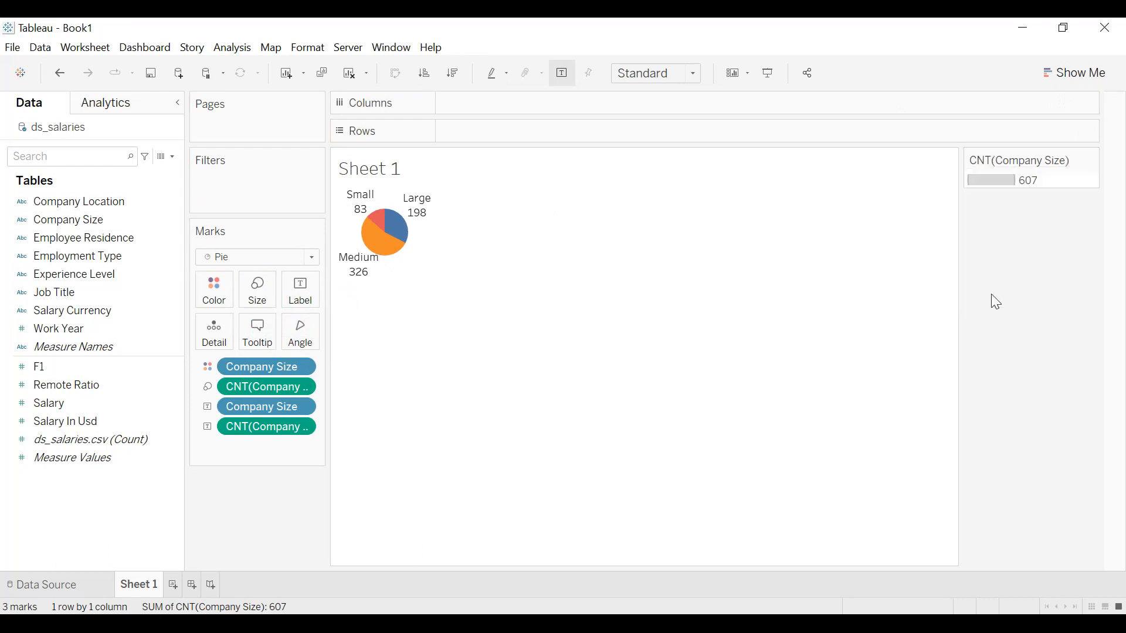
{"action": "left_click", "coordinate": [1091, 159]}
{"action": "left_click", "coordinate": [1003, 257]}
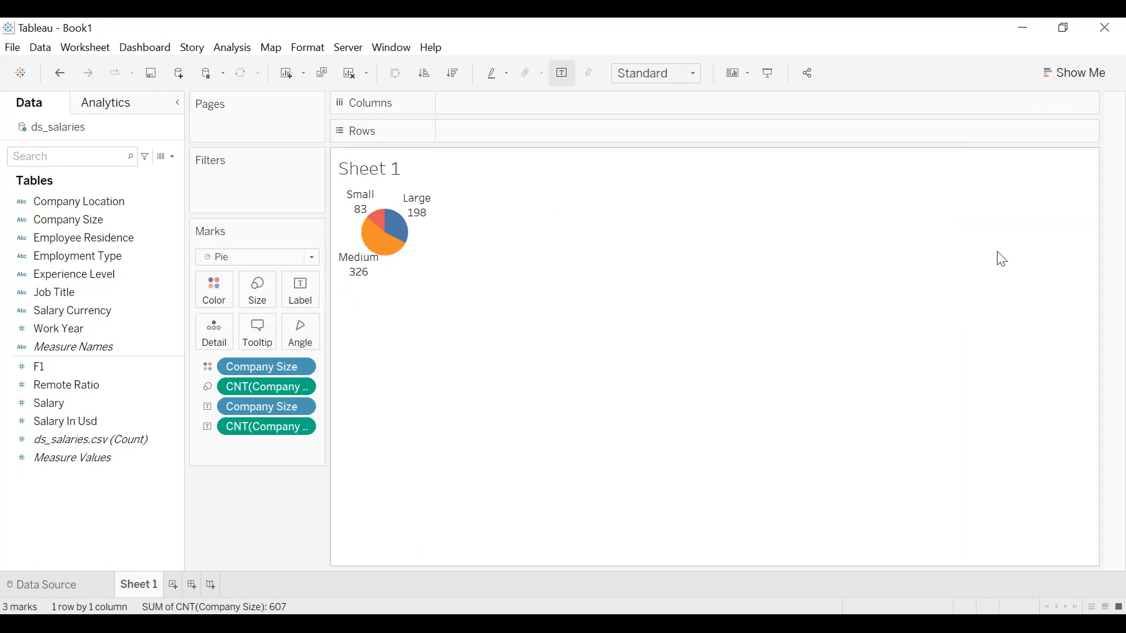
Add a constant 0 measure to Rows and place a duplicate of it beside the original.
{"action": "double_click", "coordinate": [454, 136]}
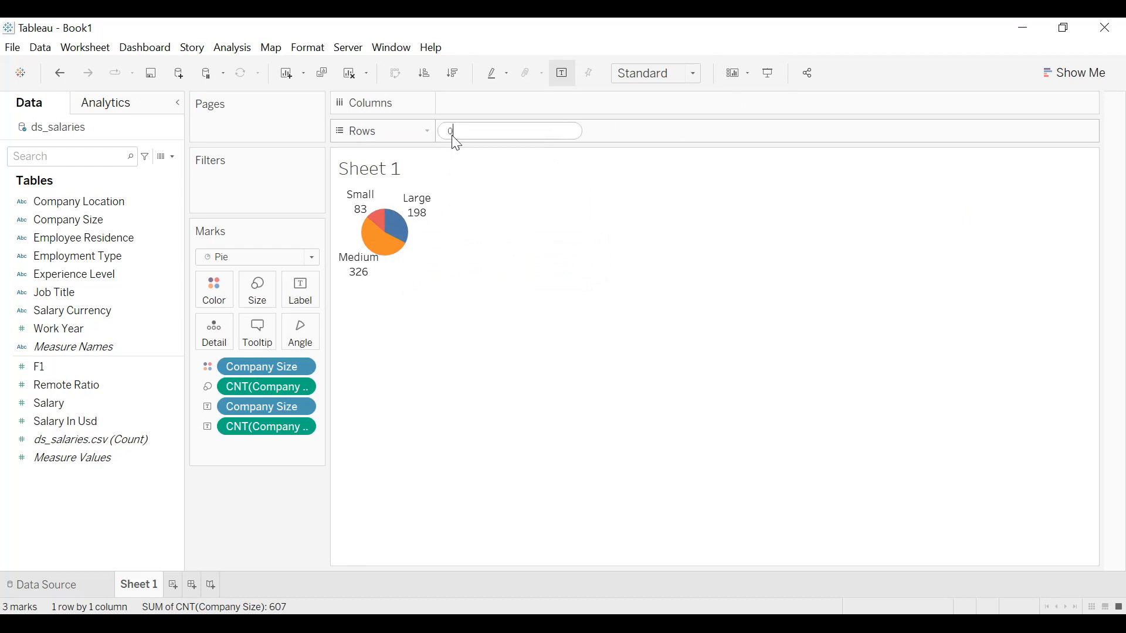
{"action": "key", "text": "Return"}
{"action": "left_click_drag", "start_coordinate": [503, 143], "coordinate": [667, 137]}
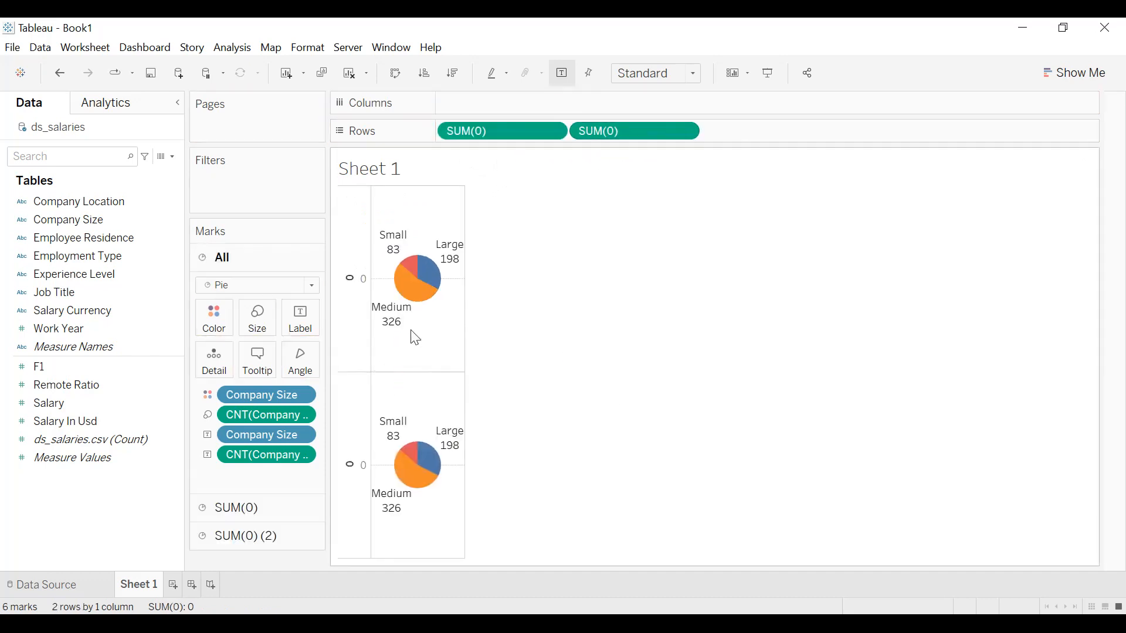
Remove all Company Size and count fields from the marks of the second zero measure, SUM(0) (2).
{"action": "left_click", "coordinate": [267, 536]}
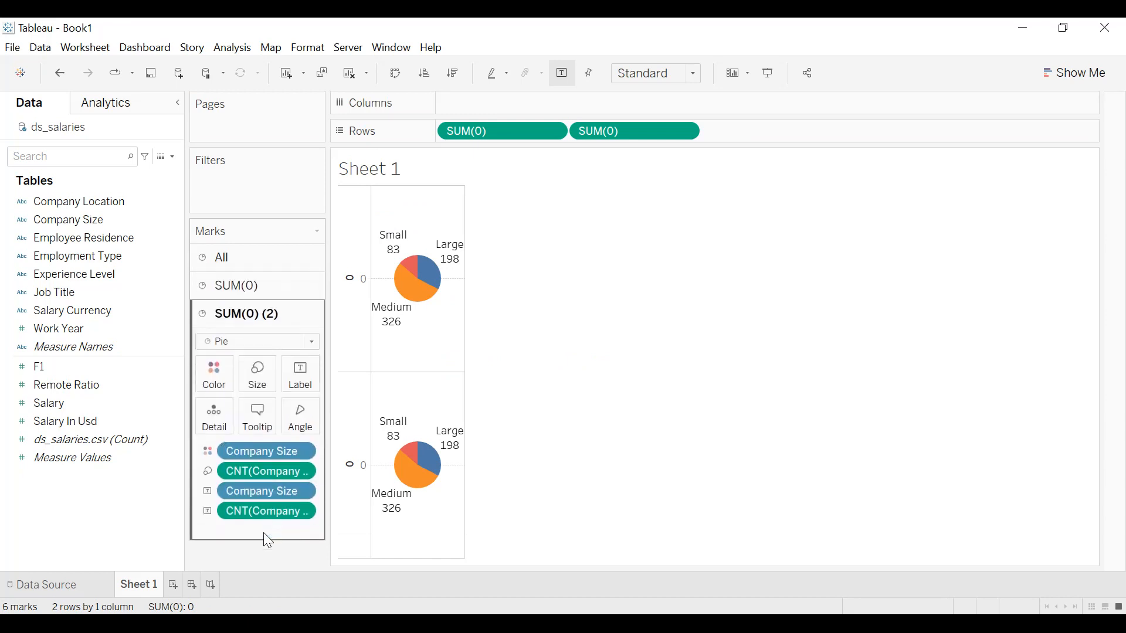
{"action": "left_click_drag", "start_coordinate": [277, 527], "coordinate": [265, 552]}
{"action": "left_click_drag", "start_coordinate": [259, 491], "coordinate": [248, 535]}
{"action": "left_click_drag", "start_coordinate": [256, 452], "coordinate": [251, 519]}
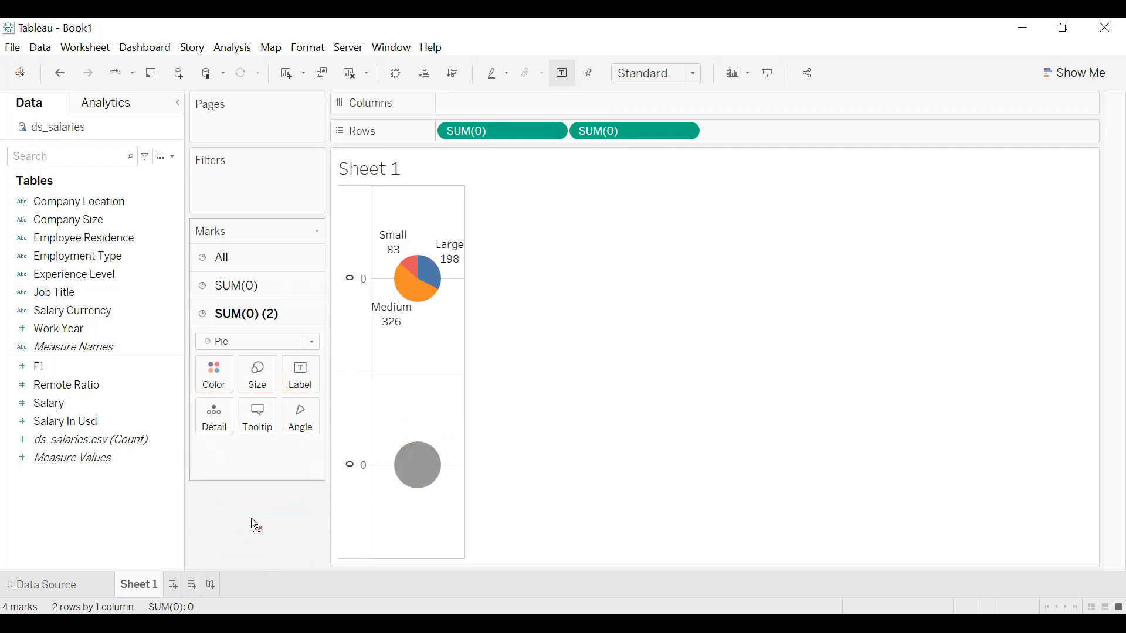
Enlarge the coloured pie of the first SUM(0) measure so it is bigger than the plain grey one.
{"action": "left_click", "coordinate": [286, 293]}
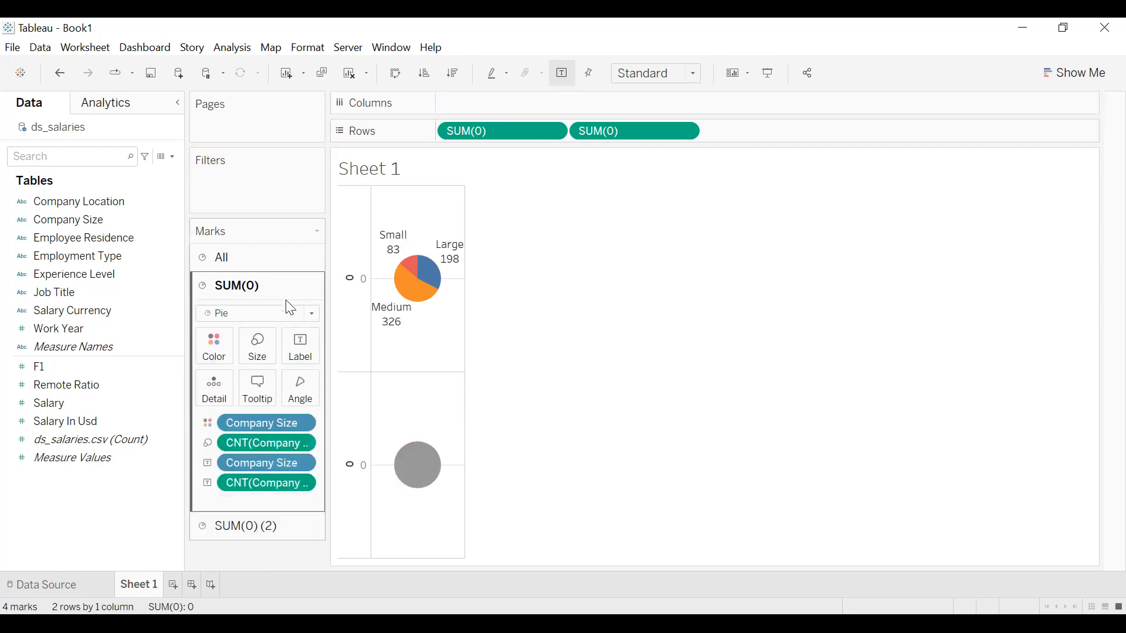
{"action": "left_click", "coordinate": [269, 347]}
{"action": "left_click_drag", "start_coordinate": [274, 385], "coordinate": [293, 390]}
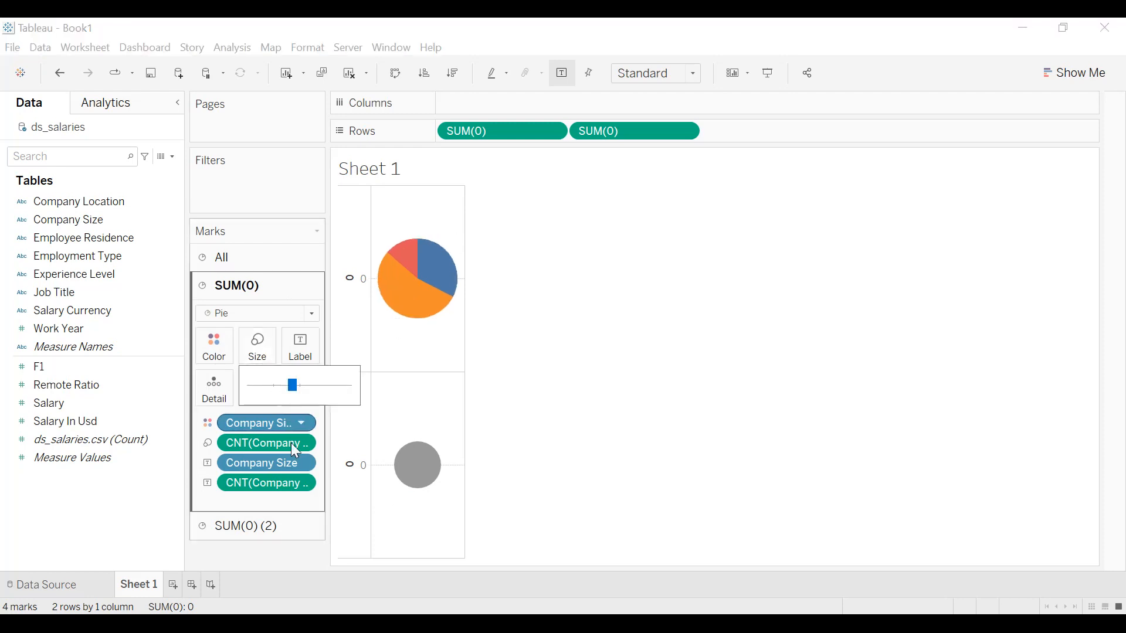
{"action": "left_click", "coordinate": [272, 552]}
Overlay the two pies by making the second SUM(0) a dual axis, and fit the chart to Entire View.
{"action": "left_click", "coordinate": [260, 528]}
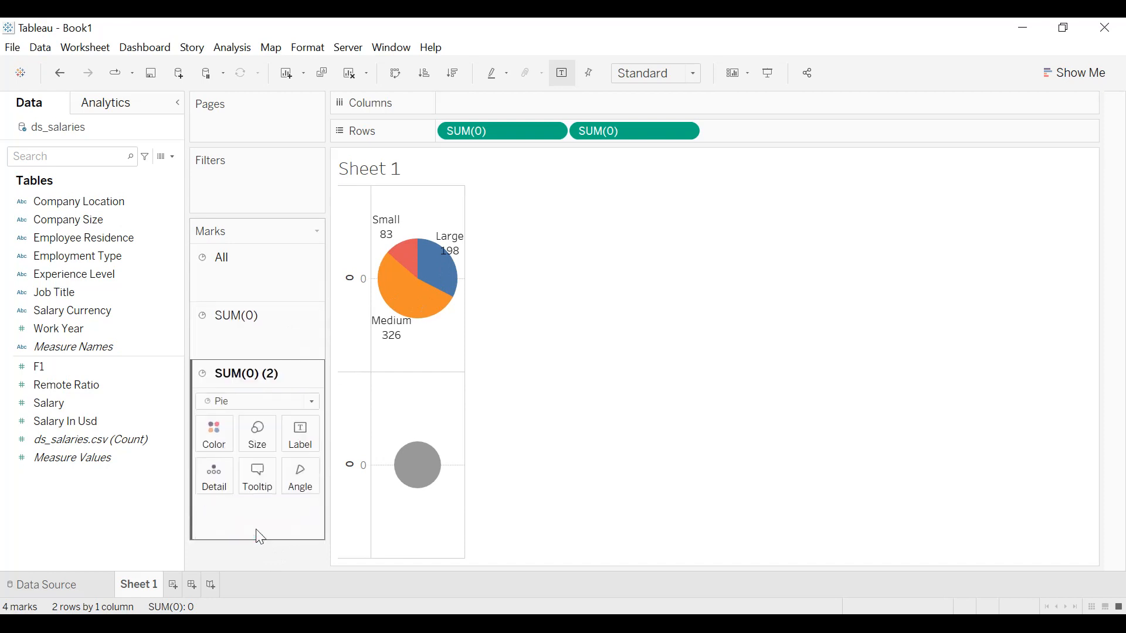
{"action": "scroll", "coordinate": [261, 536], "scroll_direction": "down", "scroll_amount": 2}
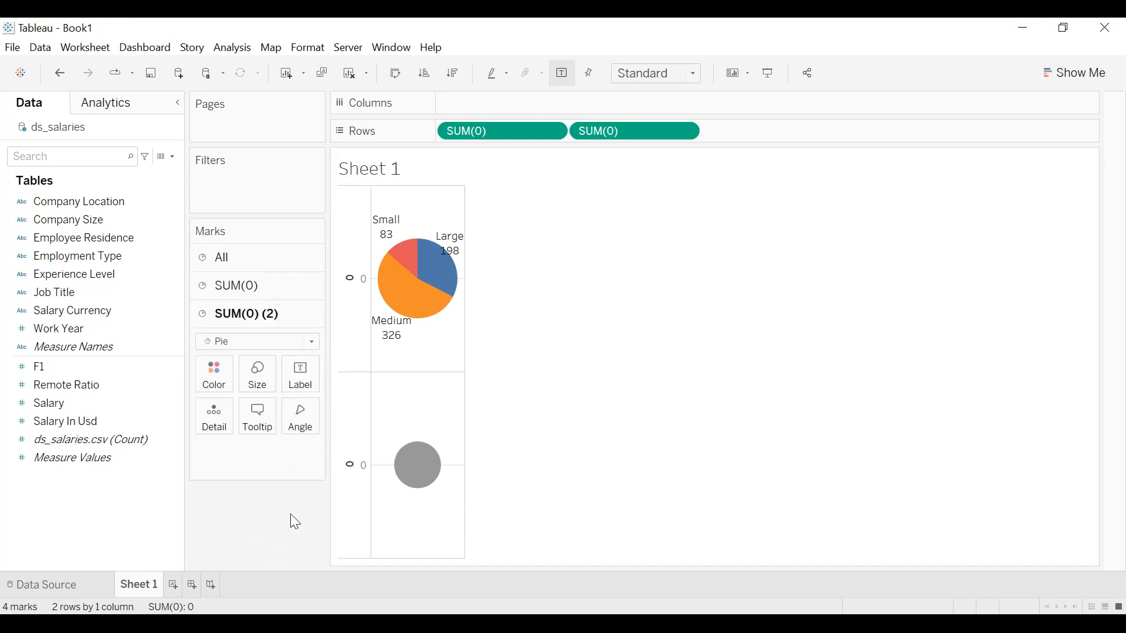
{"action": "left_click", "coordinate": [687, 133]}
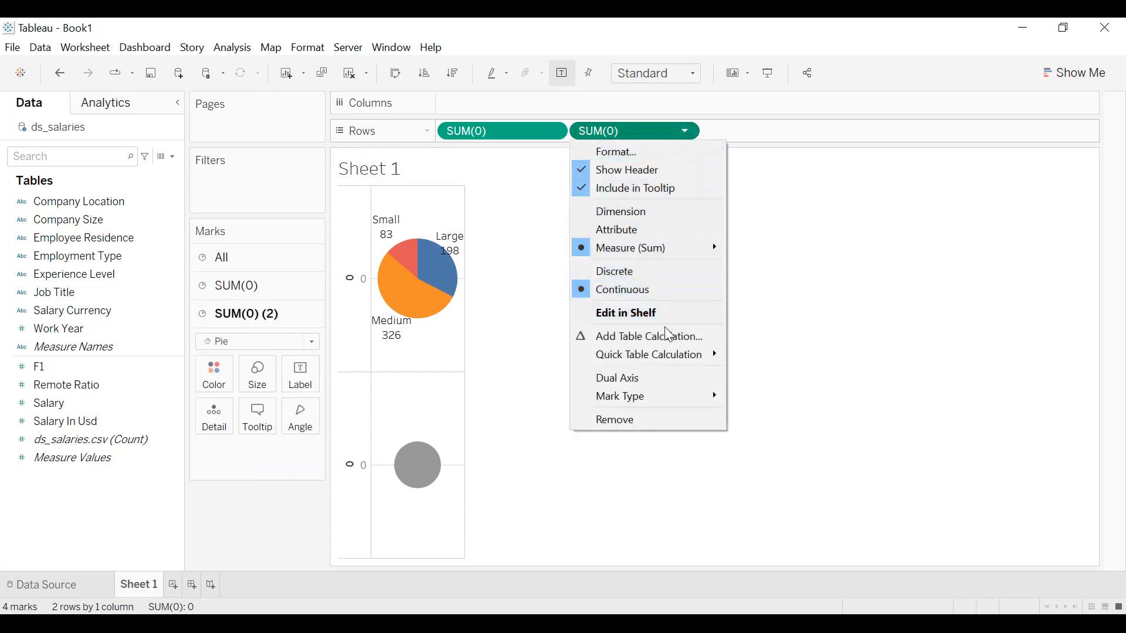
{"action": "left_click", "coordinate": [644, 378]}
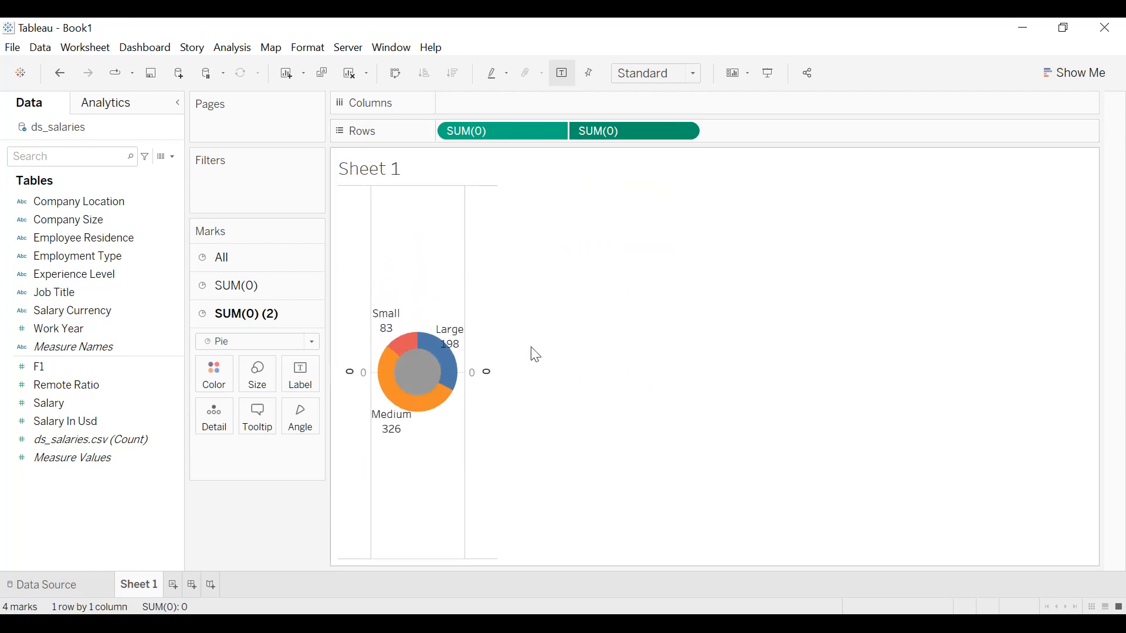
{"action": "left_click", "coordinate": [670, 73]}
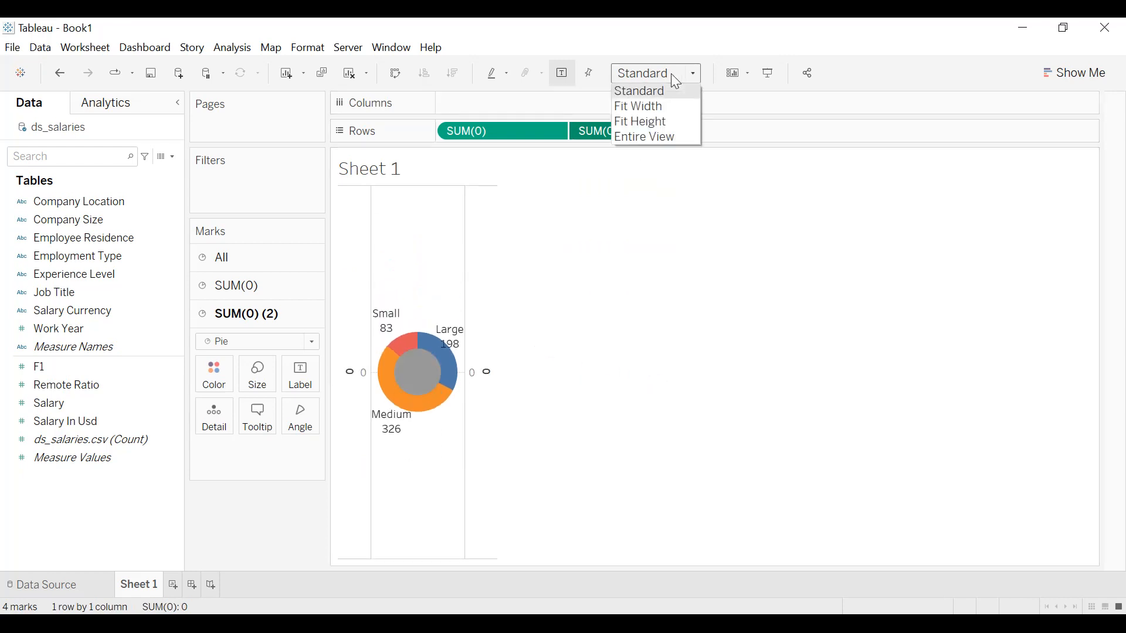
{"action": "left_click", "coordinate": [661, 138]}
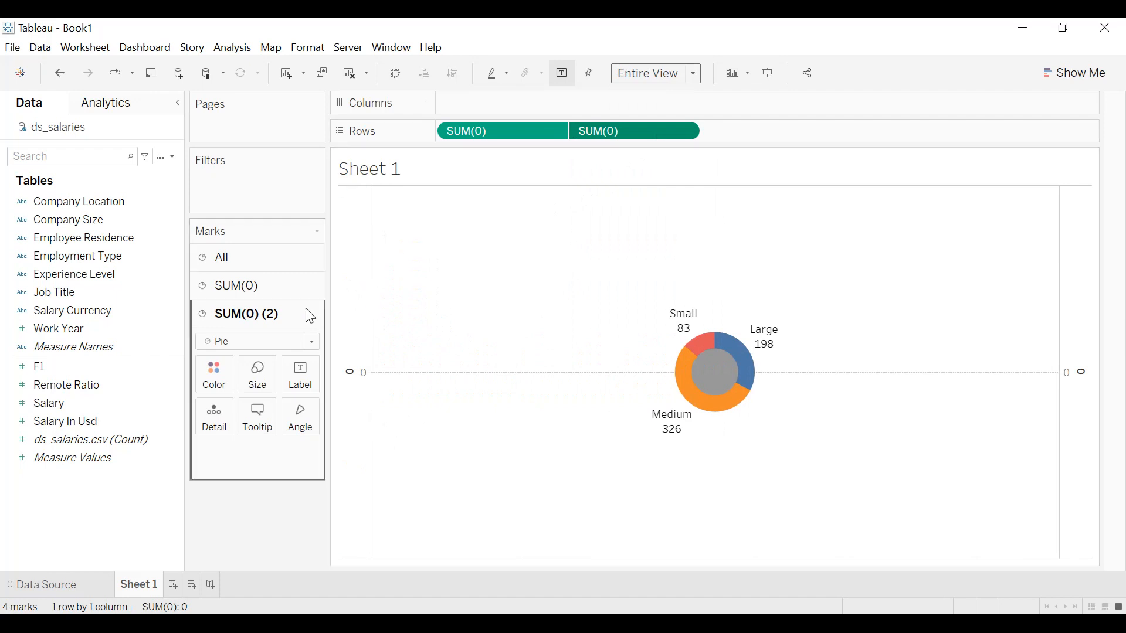
Slightly enlarge the grey inner circle and the coloured outer pie to balance the donut ring.
{"action": "left_click", "coordinate": [258, 375]}
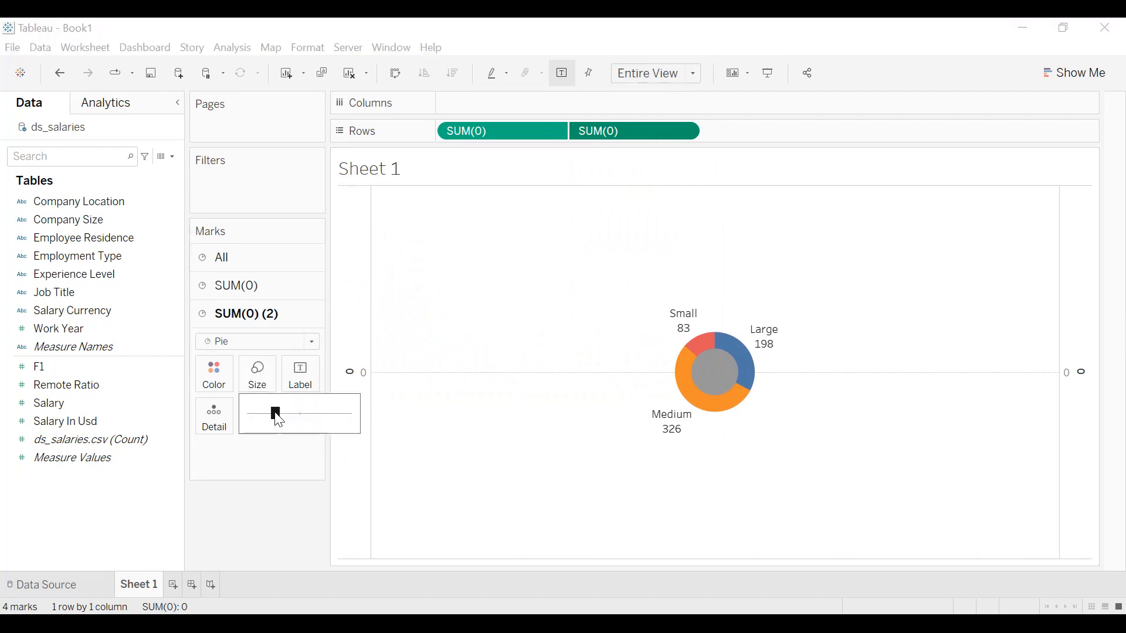
{"action": "left_click_drag", "start_coordinate": [281, 414], "coordinate": [285, 414]}
{"action": "left_click", "coordinate": [243, 285]}
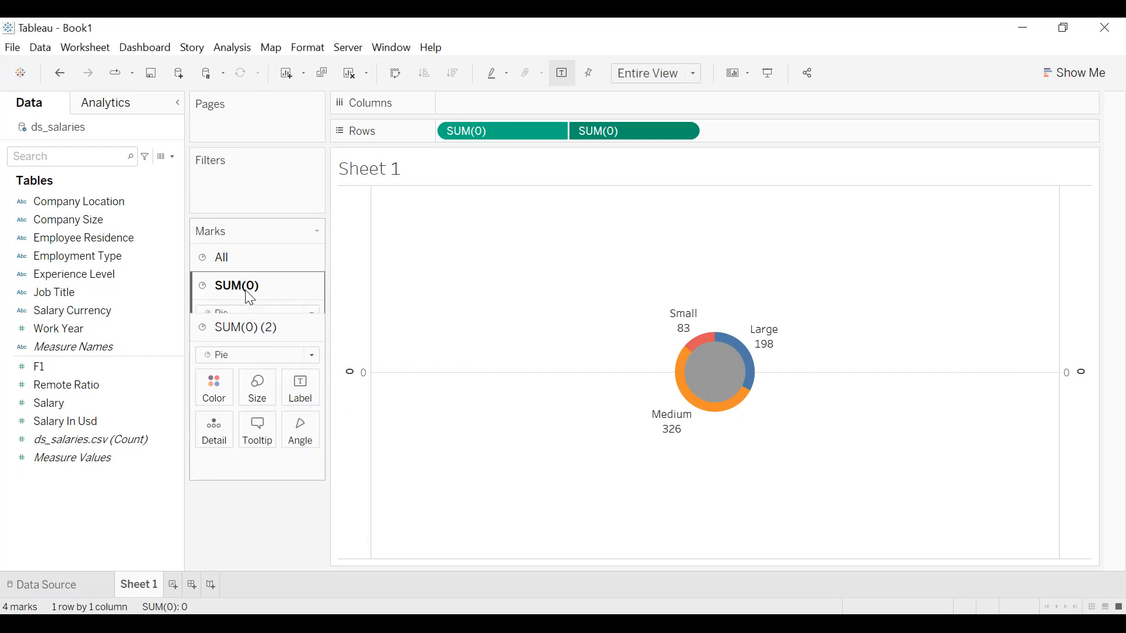
{"action": "left_click_drag", "start_coordinate": [292, 385], "coordinate": [303, 385]}
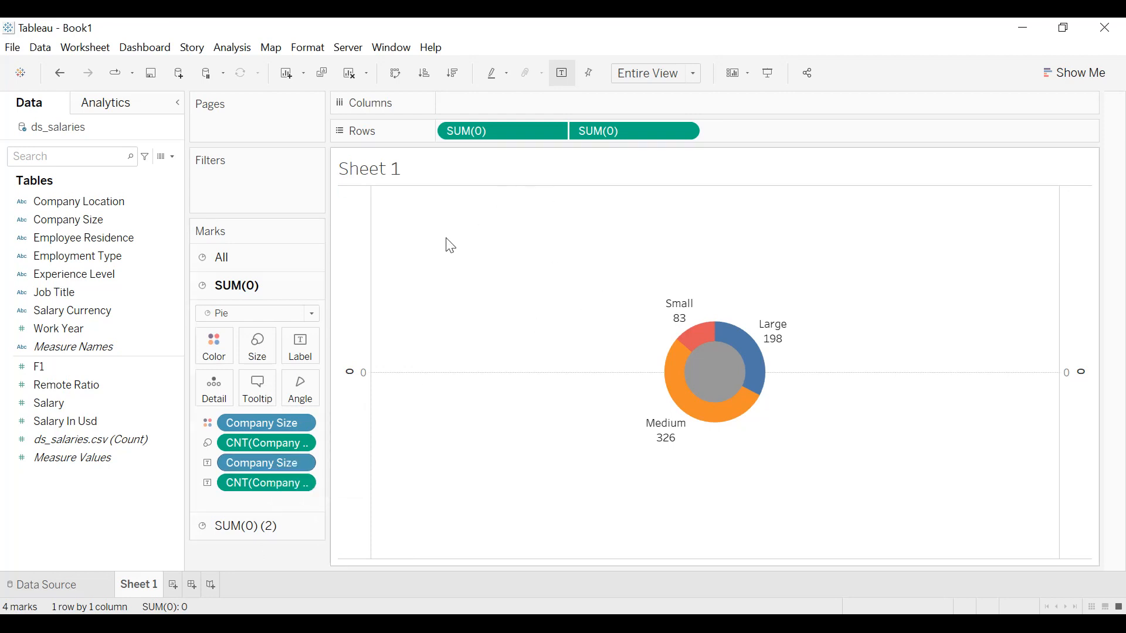
Clear the title of the first SUM(0) measure's axis and set its major tick marks to None.
{"action": "double_click", "coordinate": [364, 263]}
{"action": "left_click", "coordinate": [451, 439]}
{"action": "key", "text": "BackSpace"}
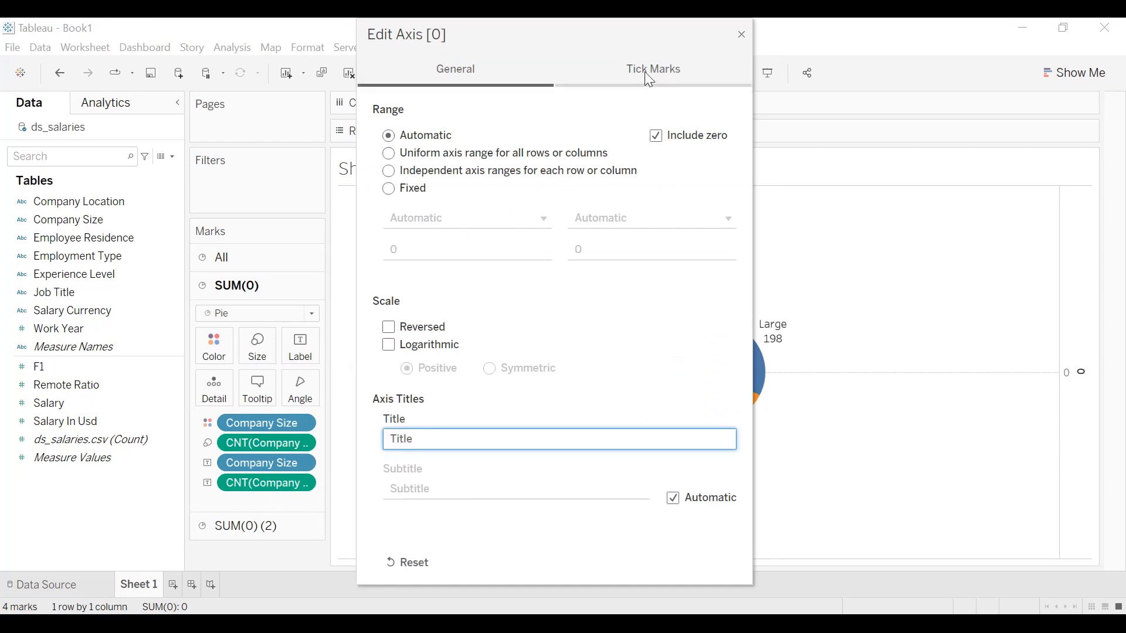
{"action": "left_click", "coordinate": [649, 75]}
{"action": "left_click", "coordinate": [410, 170]}
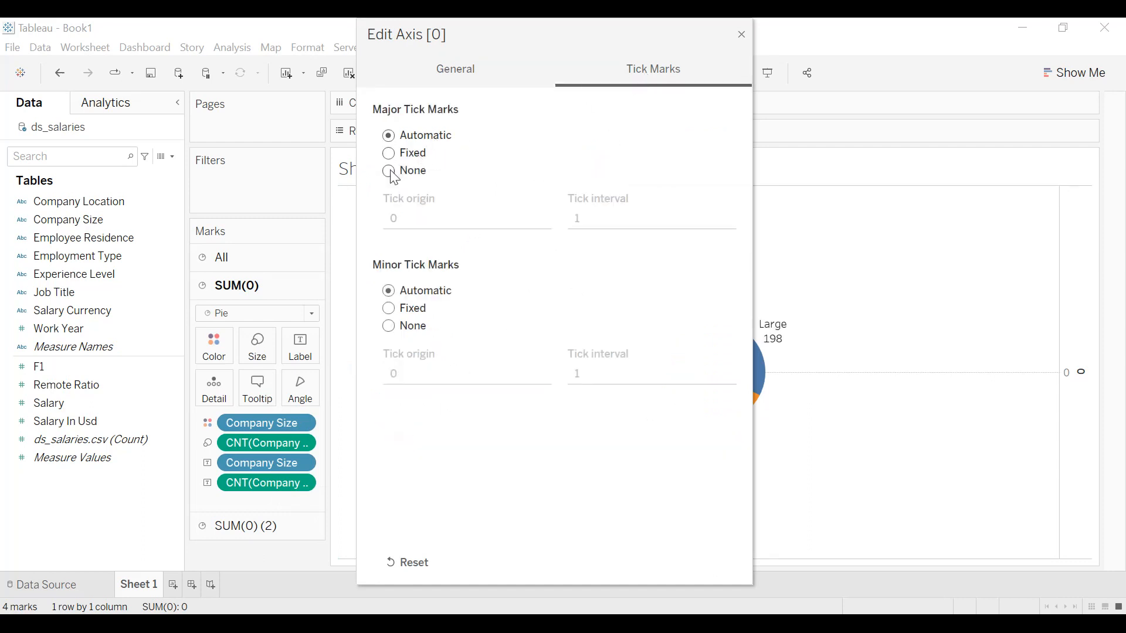
{"action": "left_click", "coordinate": [741, 35]}
Clear the title of the second SUM(0) measure's axis and set its major tick marks to None.
{"action": "left_click", "coordinate": [1089, 373]}
{"action": "double_click", "coordinate": [1086, 367]}
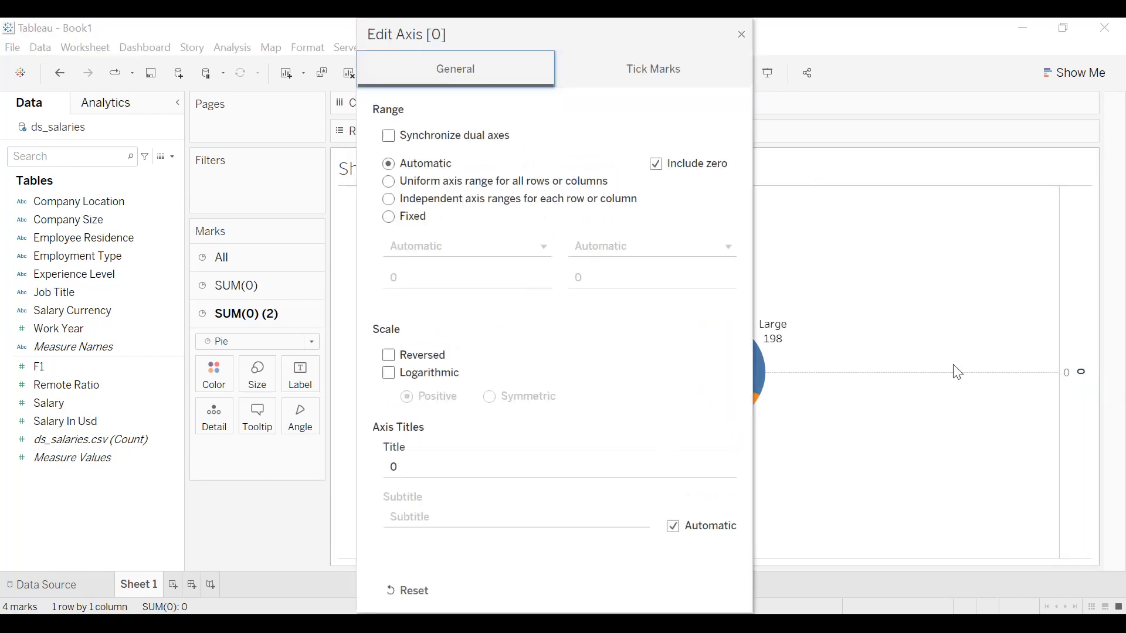
{"action": "double_click", "coordinate": [521, 467]}
{"action": "key", "text": "BackSpace"}
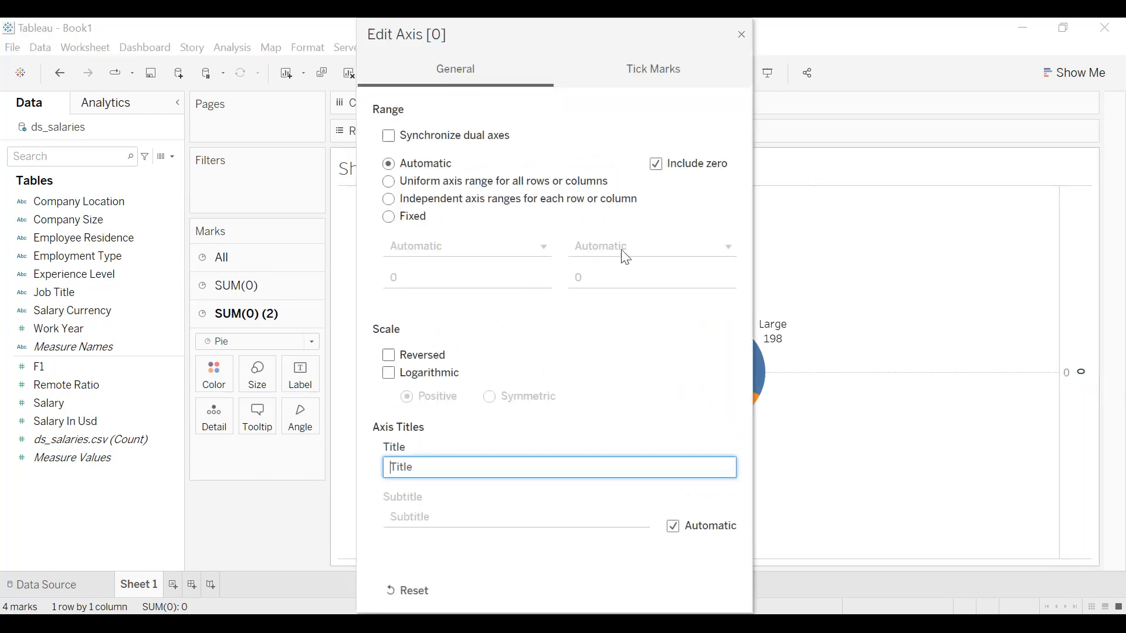
{"action": "left_click", "coordinate": [653, 82]}
{"action": "left_click", "coordinate": [394, 173]}
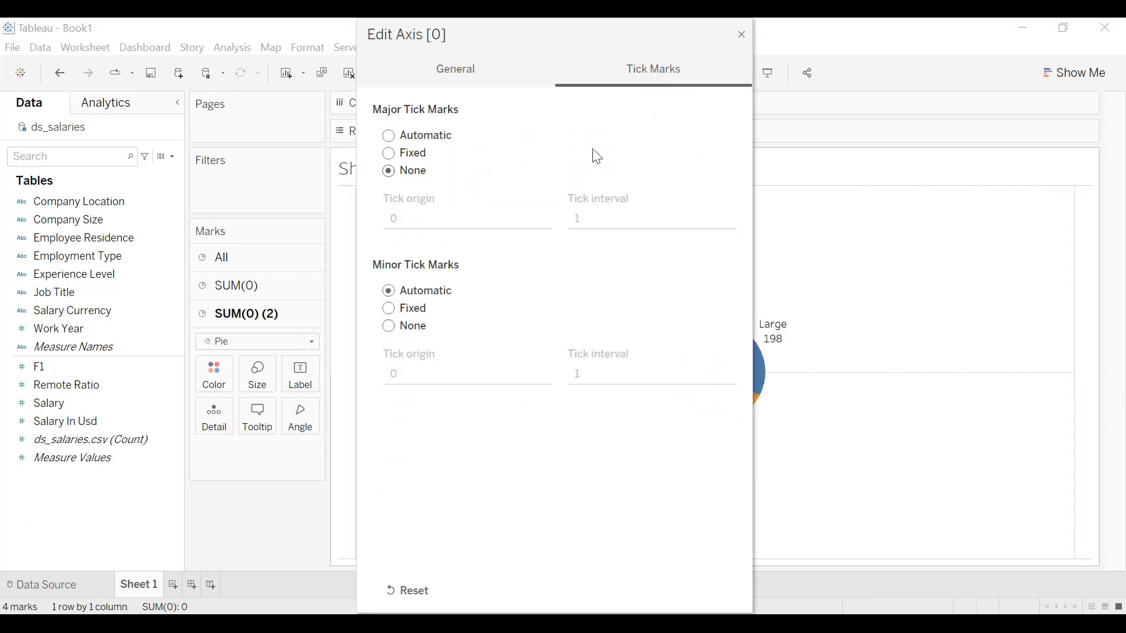
{"action": "left_click", "coordinate": [741, 35]}
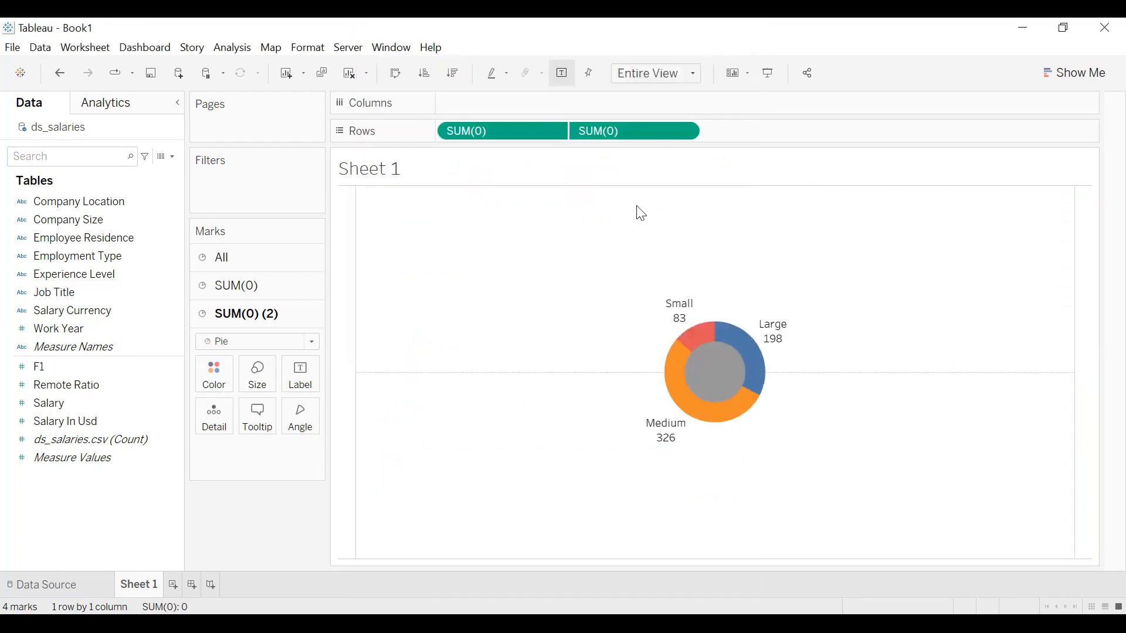
Rename Sheet 1 as "Total companies by size and location".
{"action": "left_click", "coordinate": [142, 582]}
{"action": "type", "text": "Total companies"}
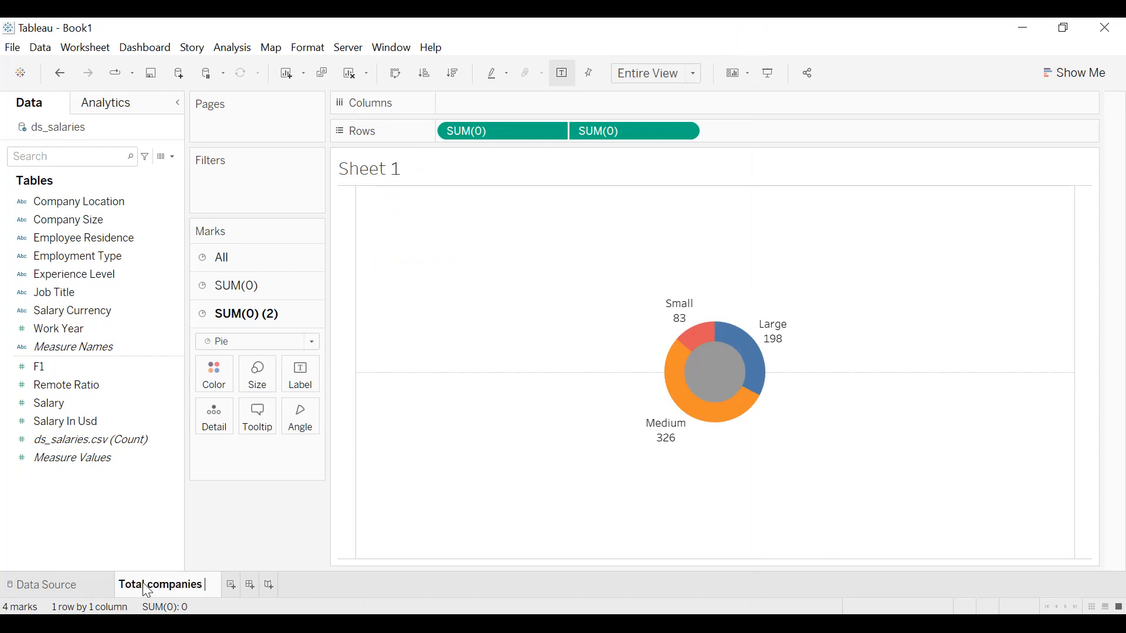
{"action": "type", "text": " by si"}
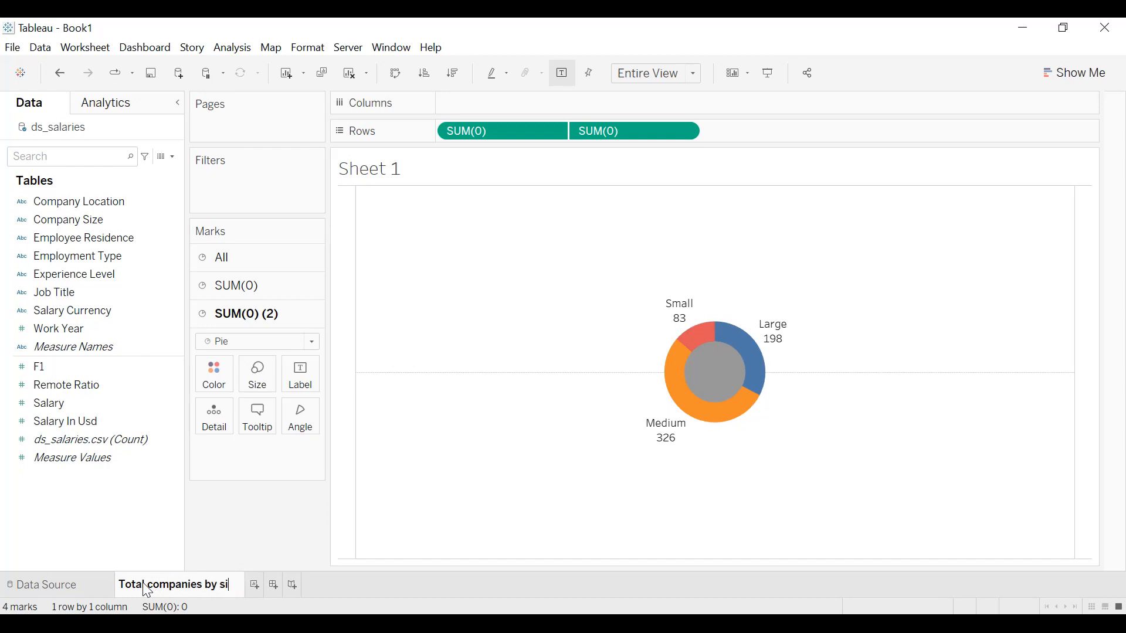
{"action": "type", "text": "ze and location"}
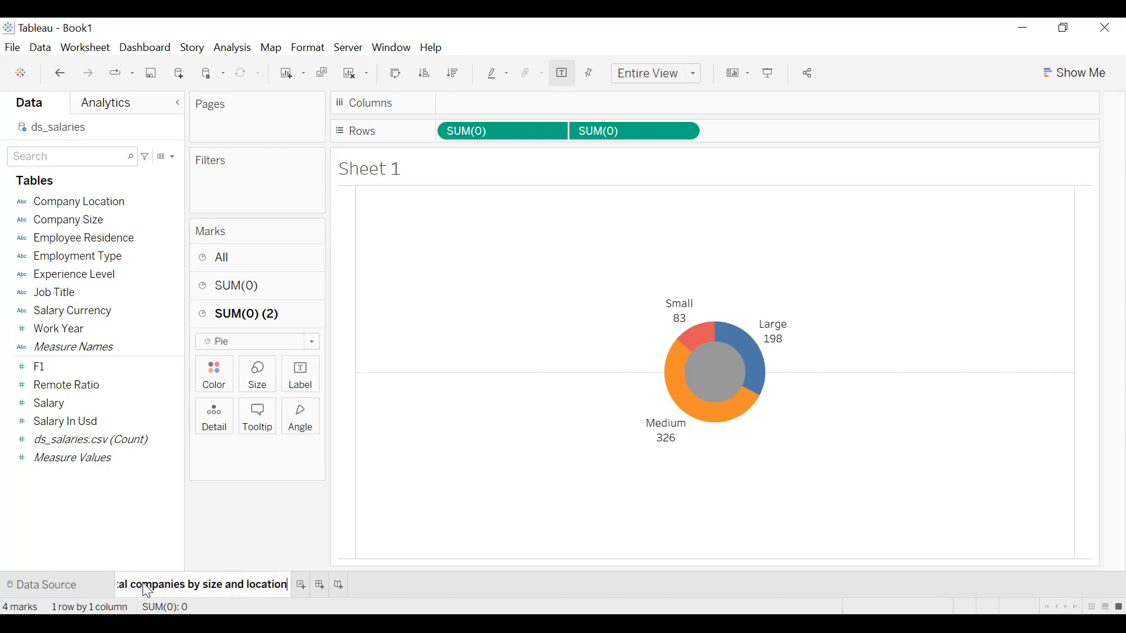
{"action": "key", "text": "Return"}
{"action": "left_click", "coordinate": [120, 366]}
Add a Company Location filter that keeps only US, and apply it.
{"action": "left_click_drag", "start_coordinate": [85, 202], "coordinate": [231, 186]}
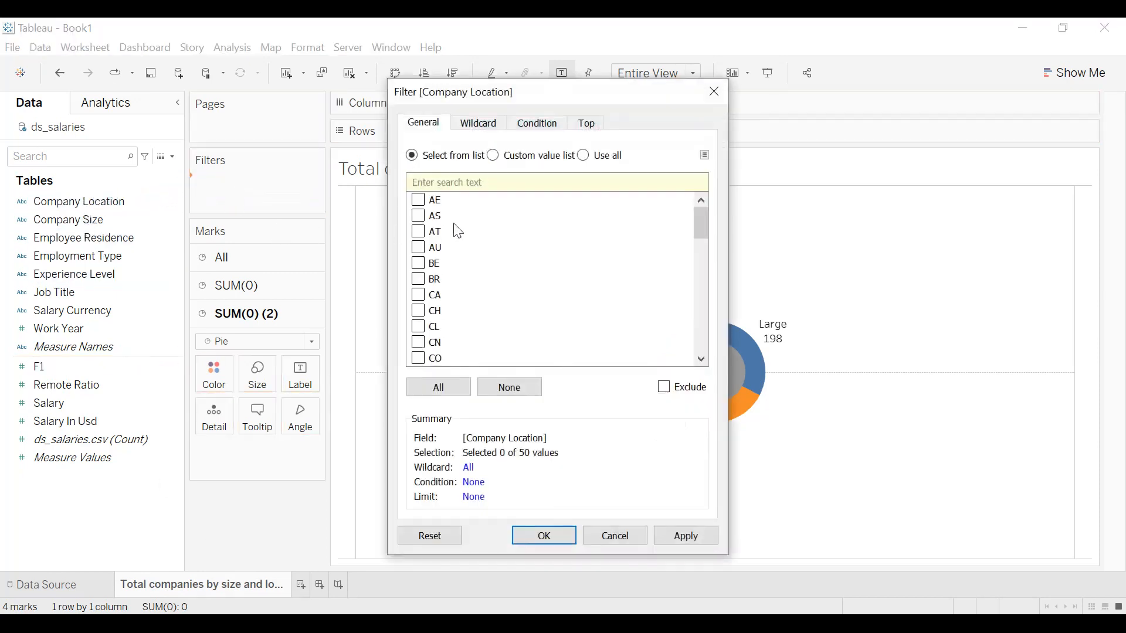
{"action": "scroll", "coordinate": [454, 246], "scroll_direction": "down", "scroll_amount": 10}
{"action": "left_click", "coordinate": [425, 345]}
{"action": "left_click", "coordinate": [702, 543]}
{"action": "left_click", "coordinate": [554, 536]}
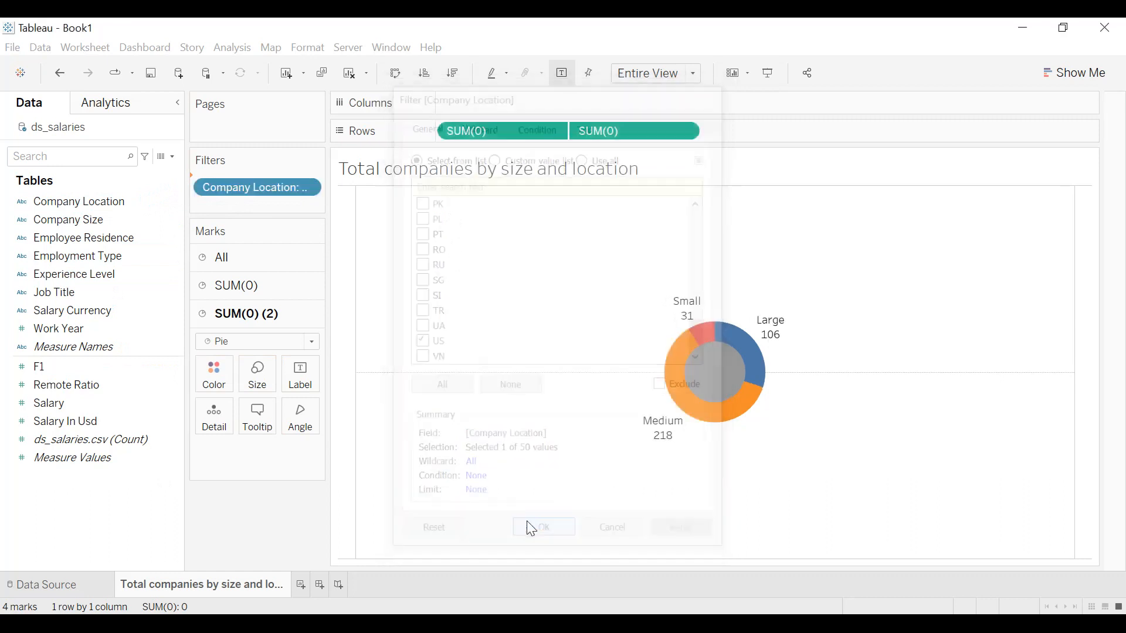
Show the Company Location filter on the sheet, include all locations, and make it a single value dropdown.
{"action": "left_click", "coordinate": [309, 185]}
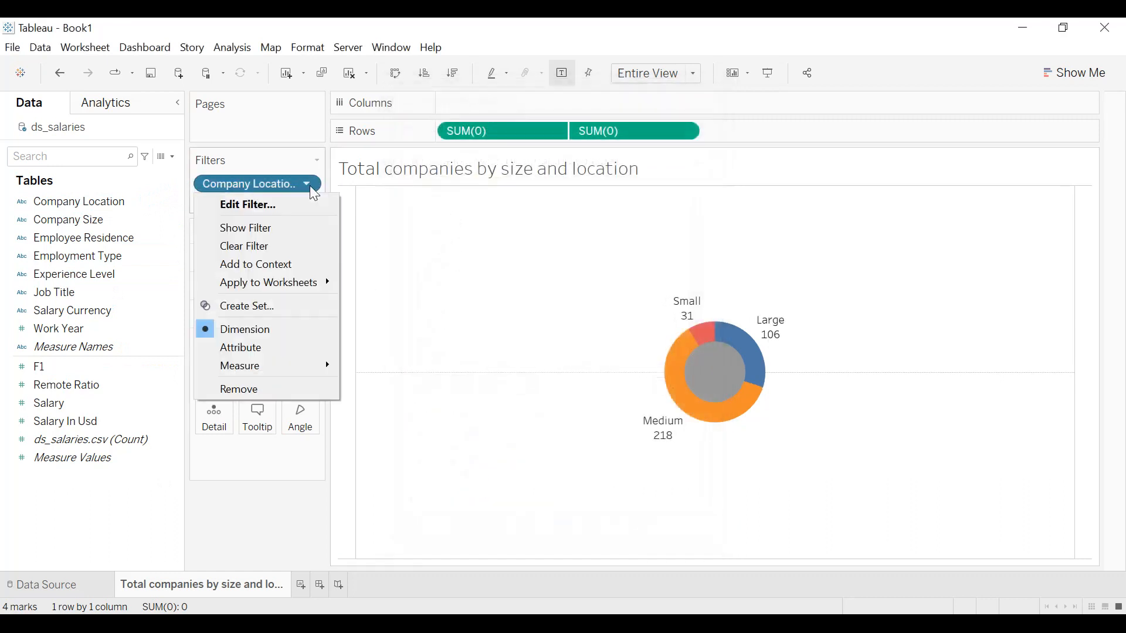
{"action": "left_click", "coordinate": [273, 225]}
{"action": "left_click", "coordinate": [977, 183]}
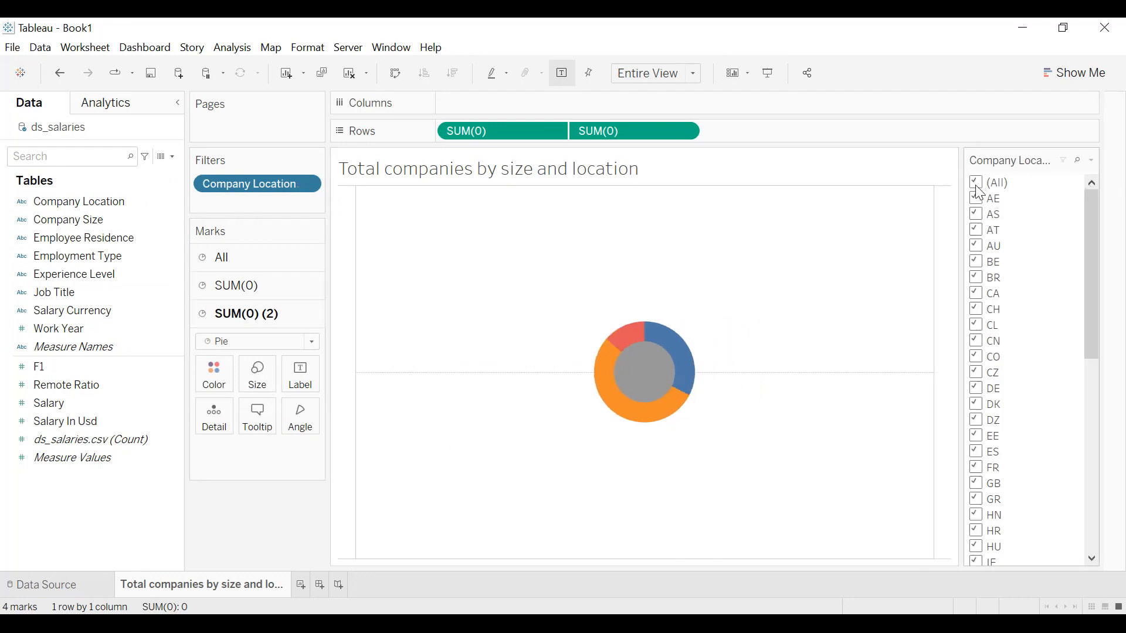
{"action": "left_click", "coordinate": [1091, 160]}
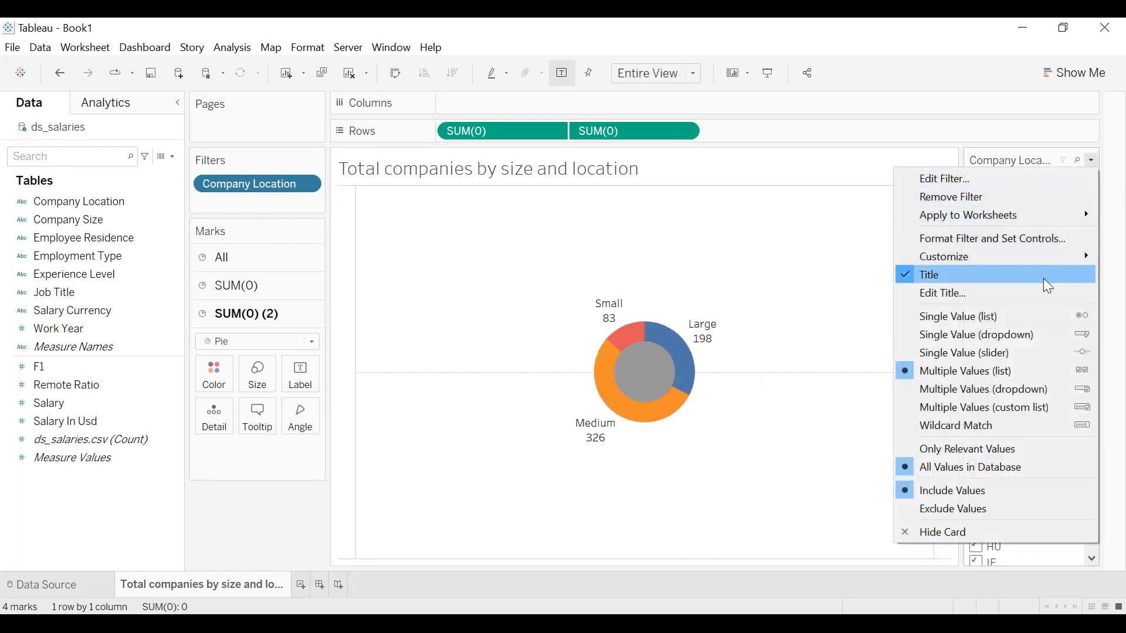
{"action": "left_click", "coordinate": [983, 340]}
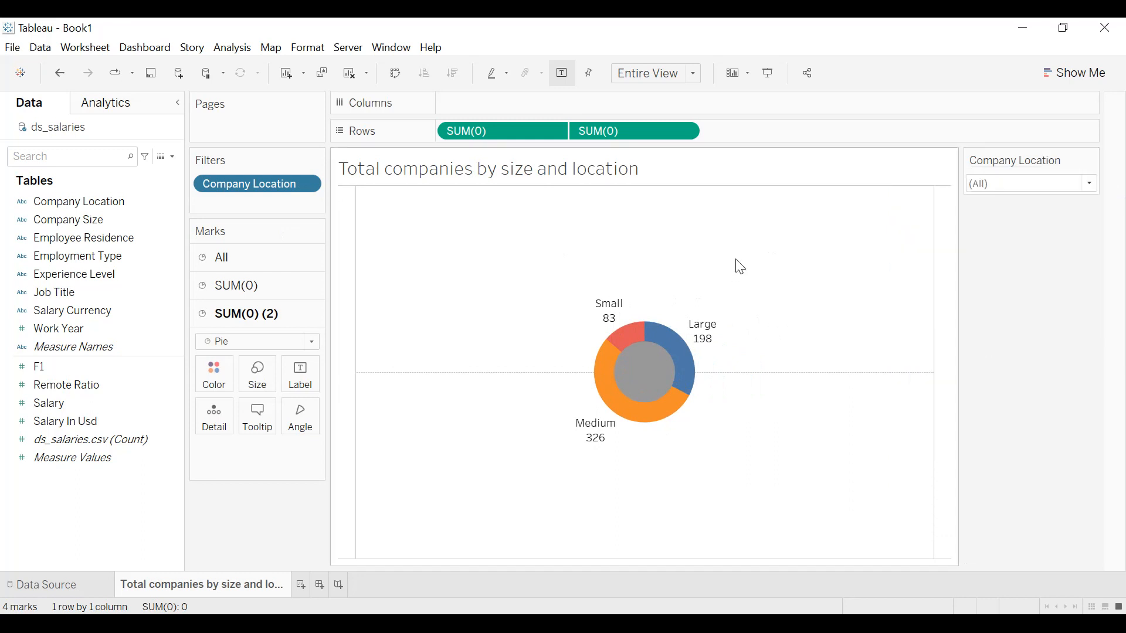
Set the default worksheet shading to dark navy, #070536.
{"action": "left_click", "coordinate": [311, 49]}
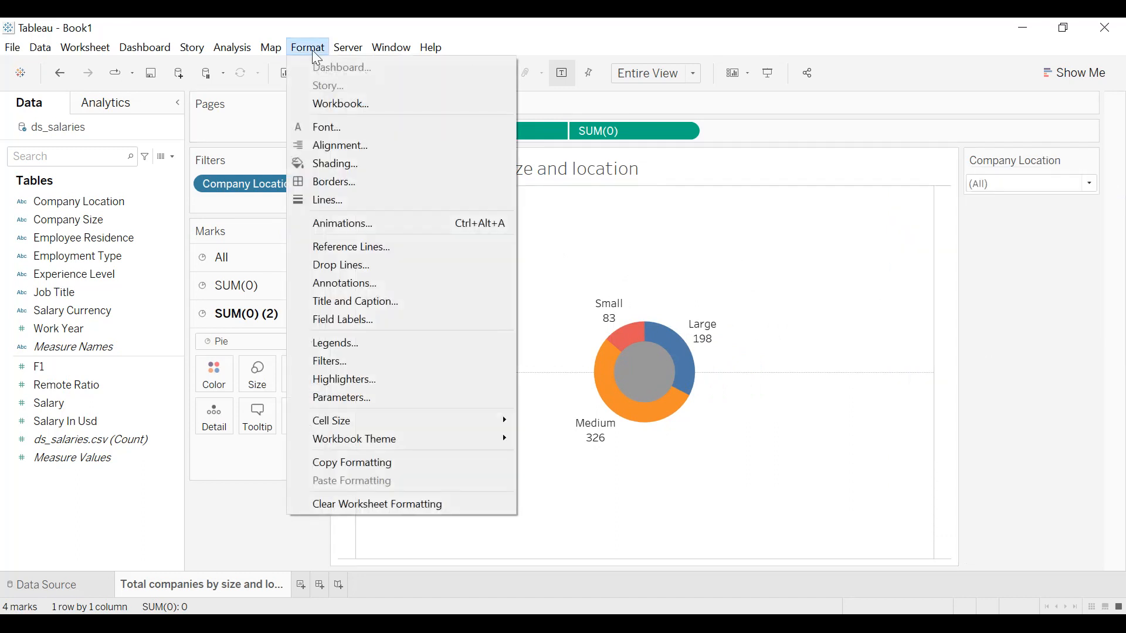
{"action": "left_click", "coordinate": [350, 167]}
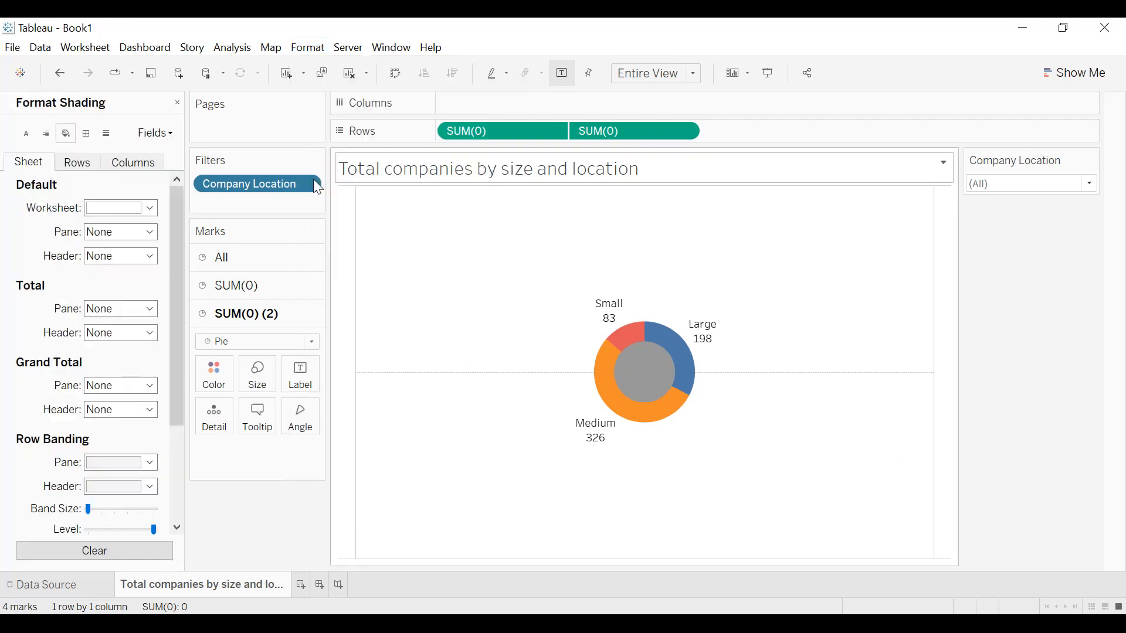
{"action": "left_click", "coordinate": [114, 212]}
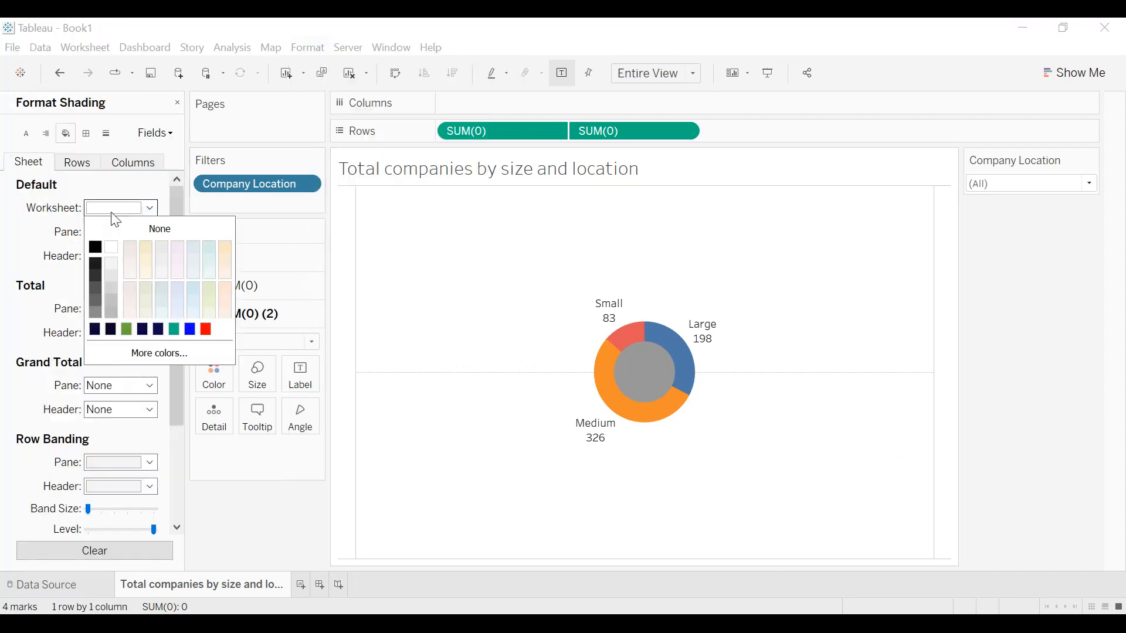
{"action": "left_click", "coordinate": [95, 331]}
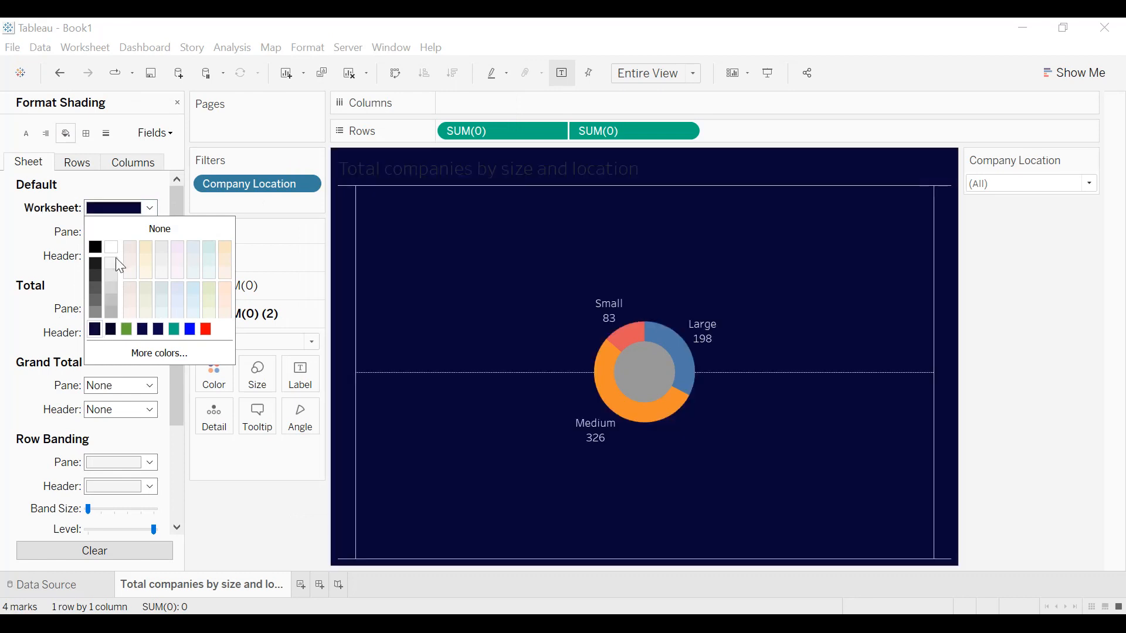
{"action": "left_click", "coordinate": [163, 353]}
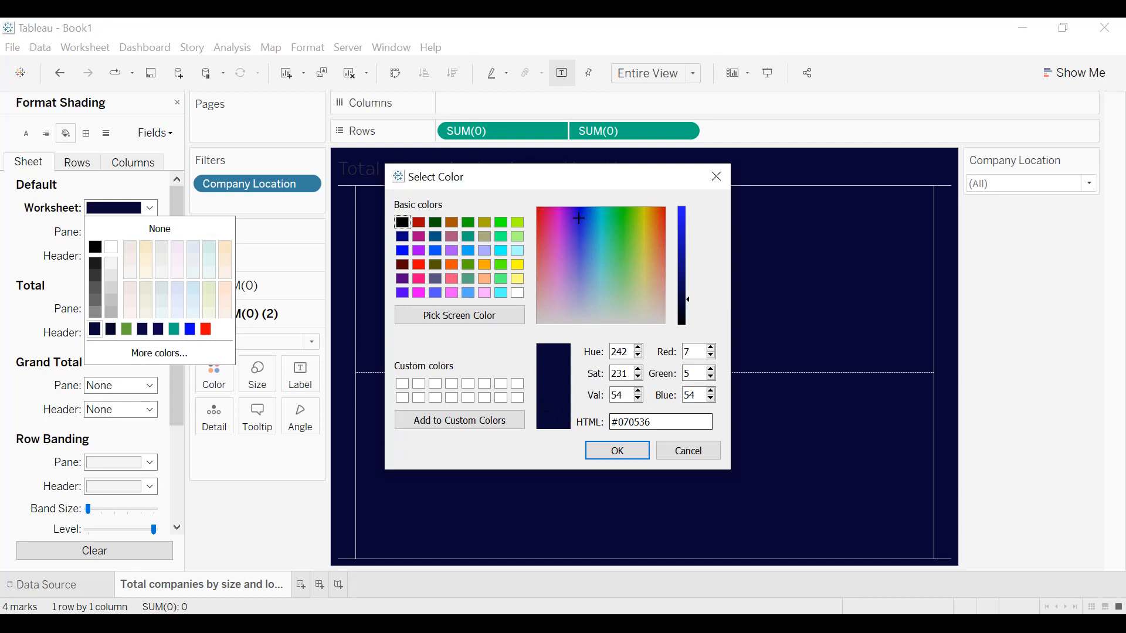
{"action": "left_click", "coordinate": [636, 455]}
Set the sheet's zero lines to None.
{"action": "left_click", "coordinate": [107, 136]}
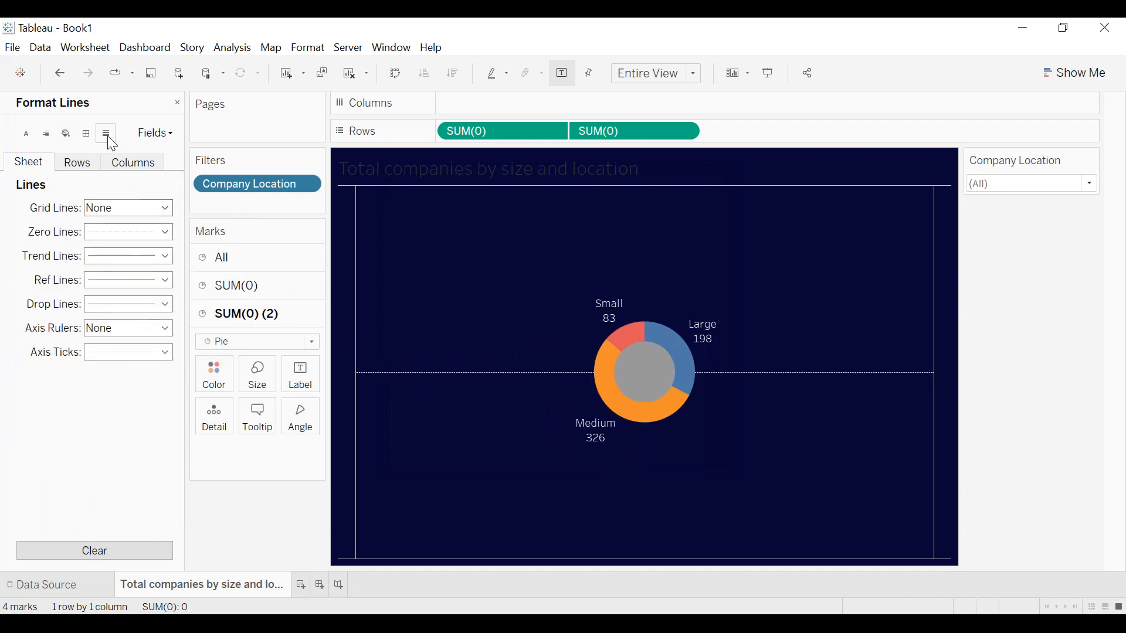
{"action": "left_click", "coordinate": [104, 232]}
{"action": "left_click", "coordinate": [139, 252]}
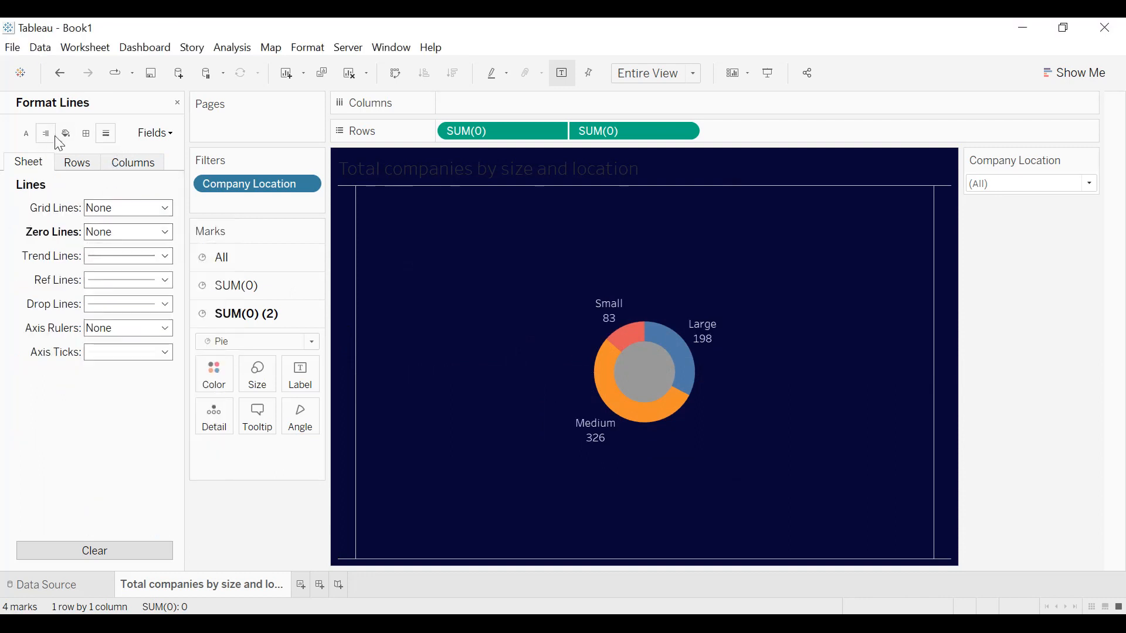
Give the sheet's default header a thin solid border and set the column divider's borders to None.
{"action": "left_click", "coordinate": [86, 133]}
{"action": "left_click", "coordinate": [101, 257]}
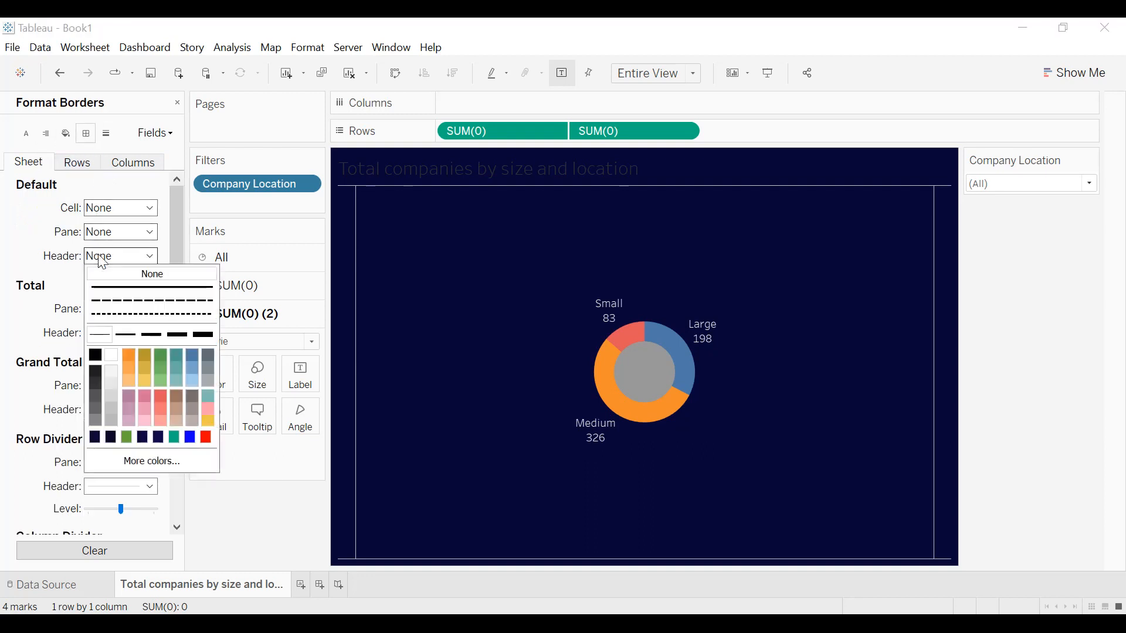
{"action": "left_click", "coordinate": [100, 335]}
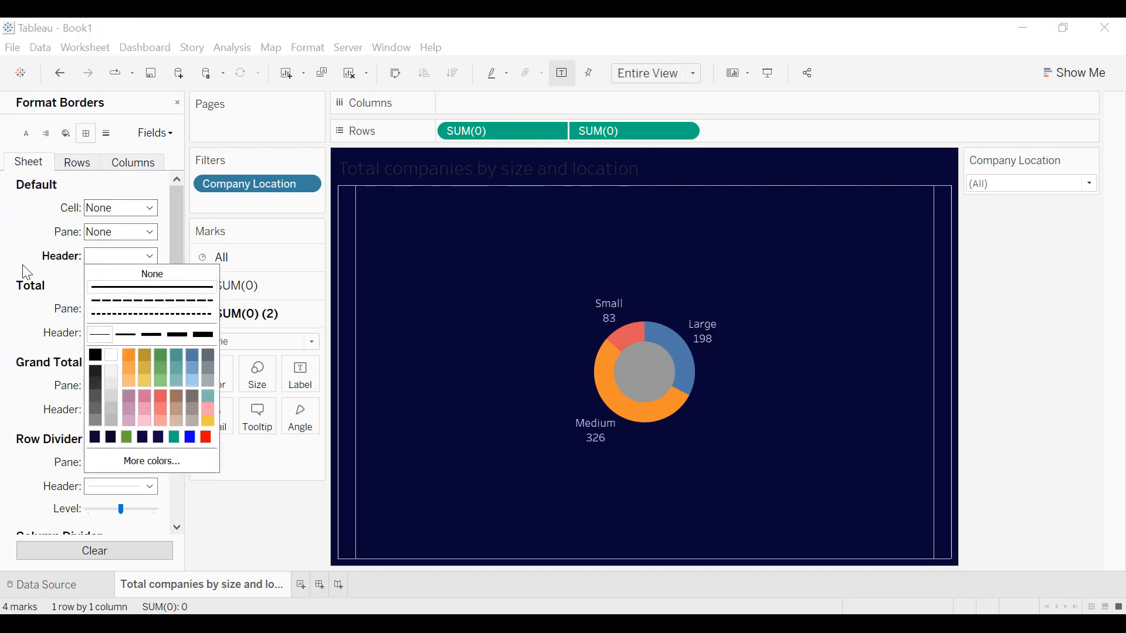
{"action": "scroll", "coordinate": [33, 287], "scroll_direction": "down", "scroll_amount": 3}
{"action": "scroll", "coordinate": [35, 385], "scroll_direction": "up", "scroll_amount": 1}
{"action": "scroll", "coordinate": [84, 455], "scroll_direction": "down", "scroll_amount": 1}
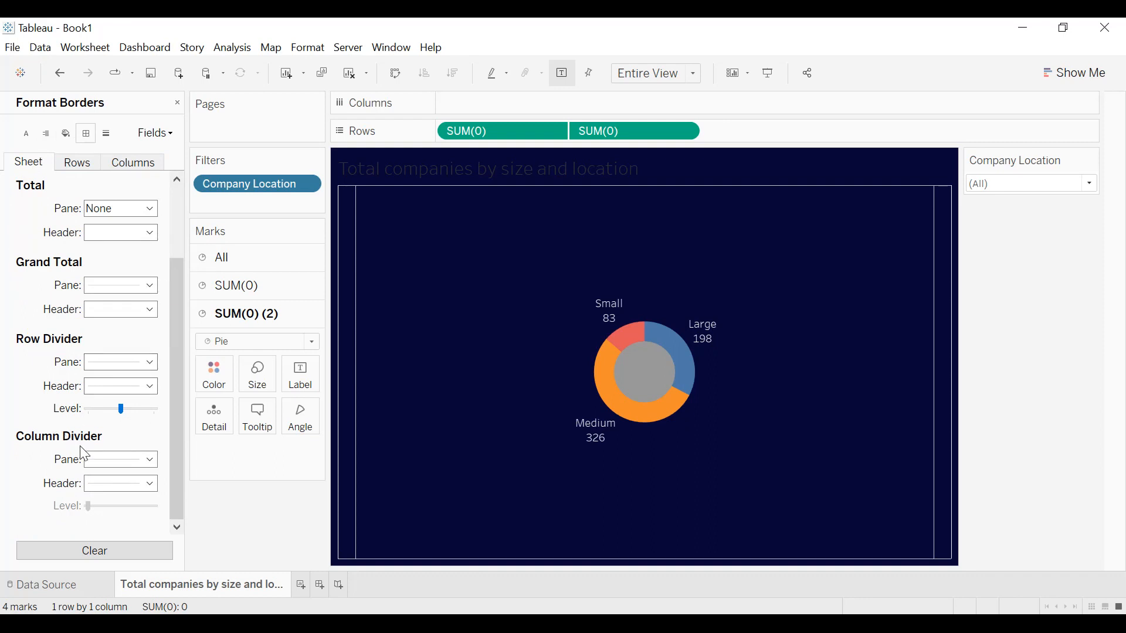
{"action": "left_click", "coordinate": [89, 460]}
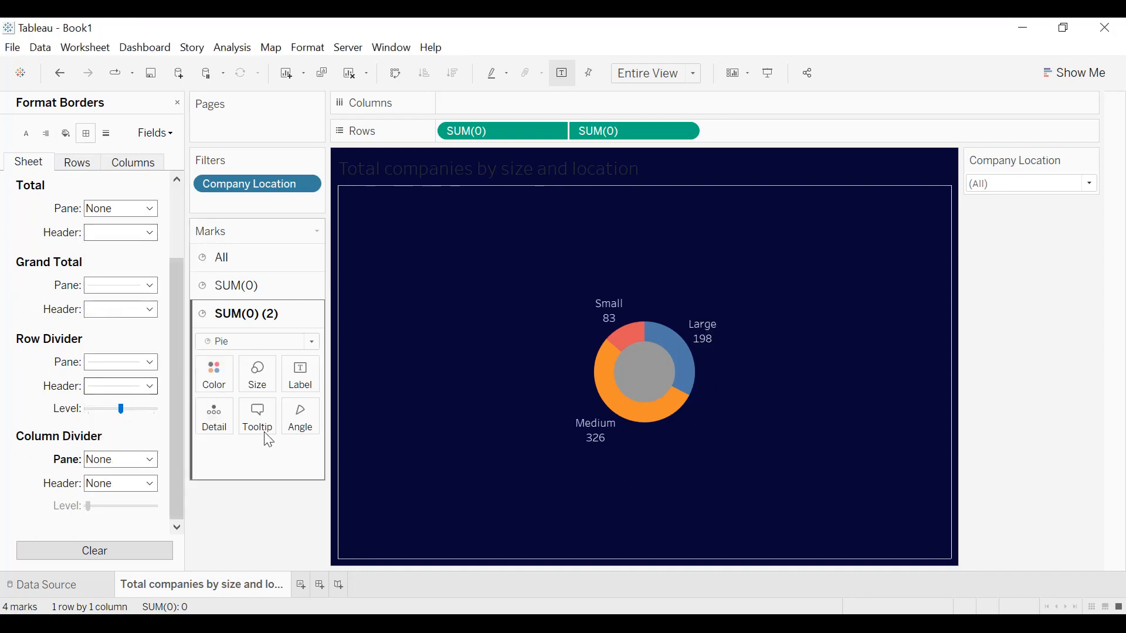
Color the inner pie of the second SUM(0) measure dark navy to match the worksheet background.
{"action": "left_click", "coordinate": [262, 379]}
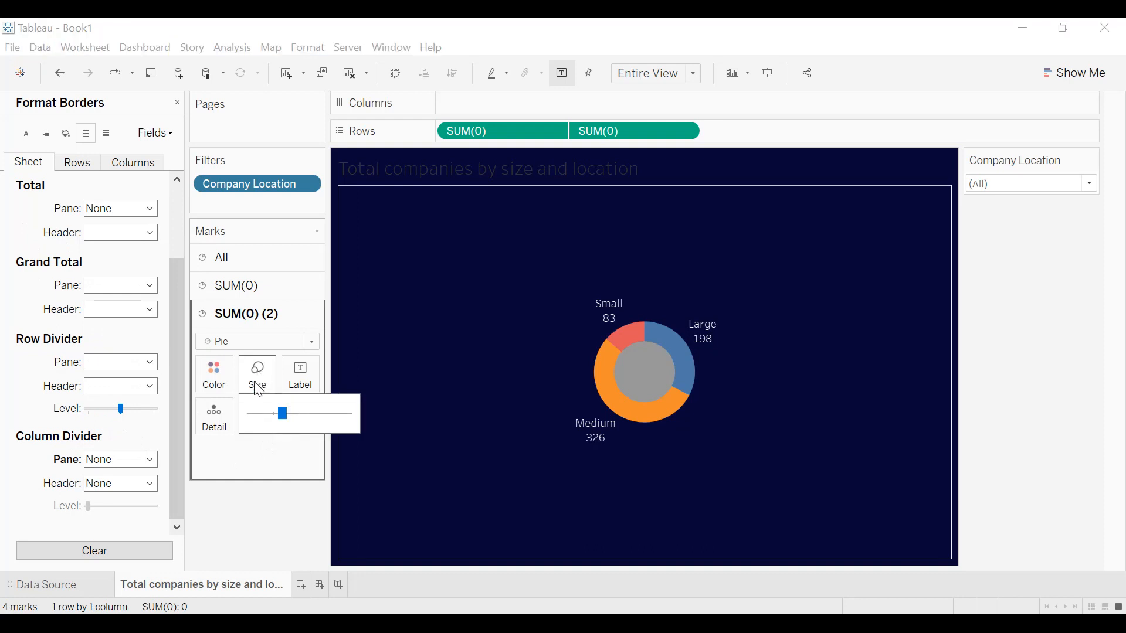
{"action": "left_click", "coordinate": [212, 373]}
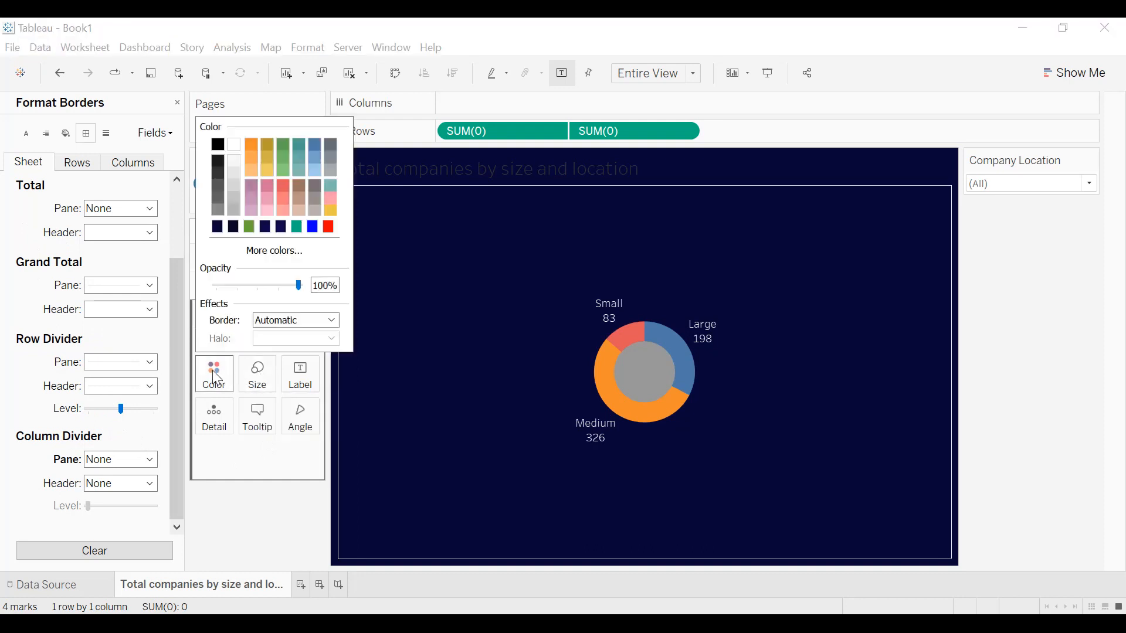
{"action": "left_click", "coordinate": [218, 229]}
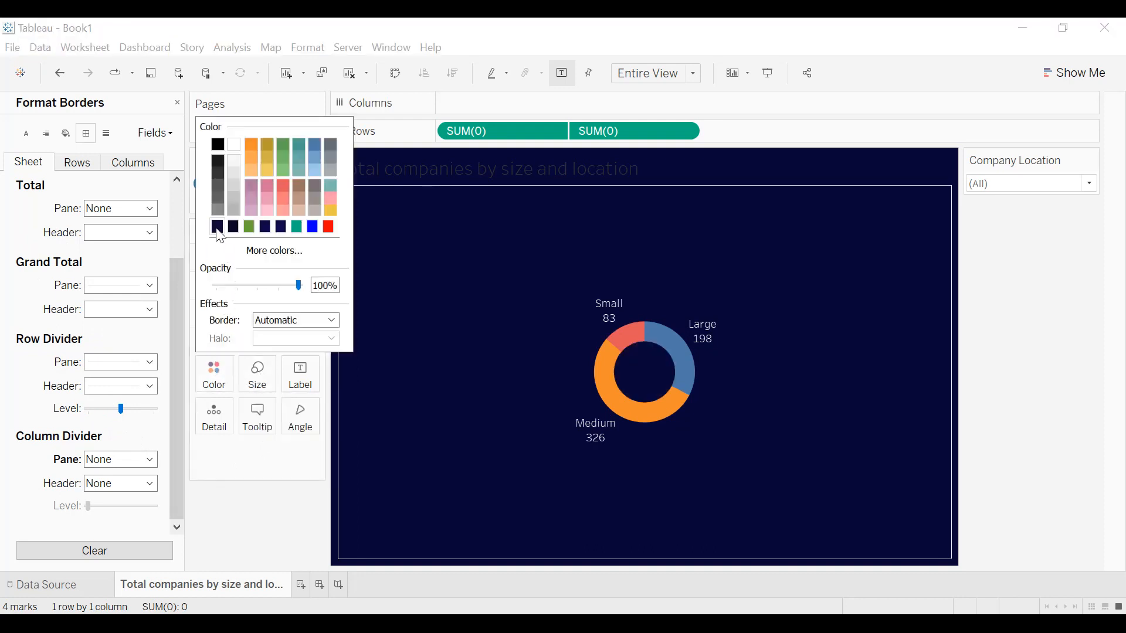
{"action": "left_click", "coordinate": [217, 230]}
Apply a Percent of Total quick table calculation to the company count label of the first SUM(0) pie.
{"action": "left_click", "coordinate": [253, 299]}
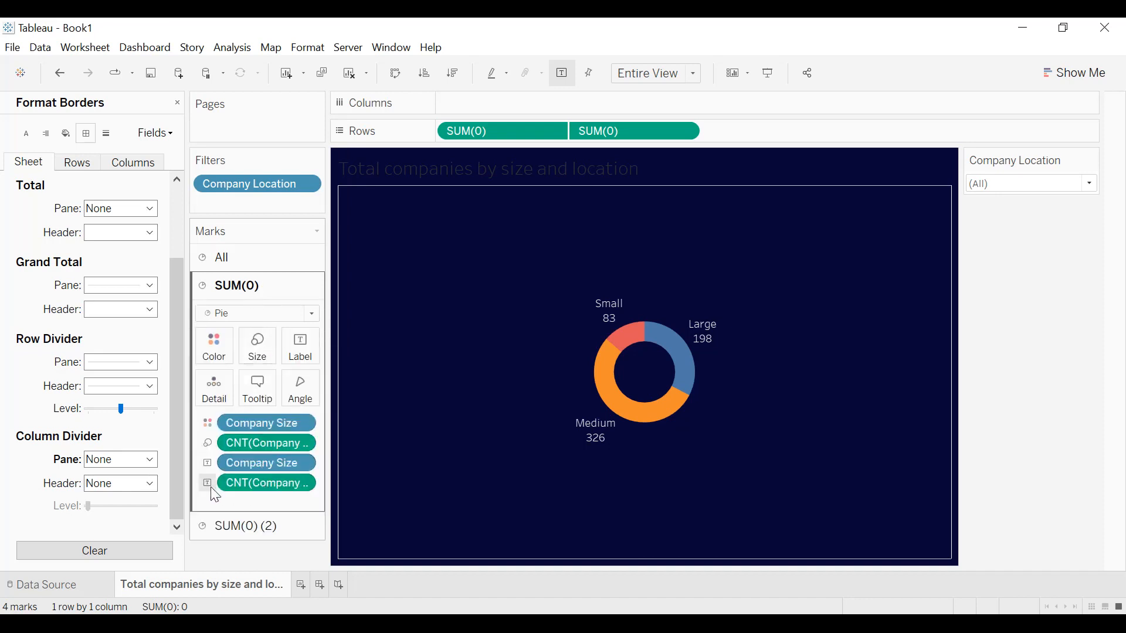
{"action": "left_click", "coordinate": [307, 484]}
{"action": "mouse_move", "coordinate": [328, 612]}
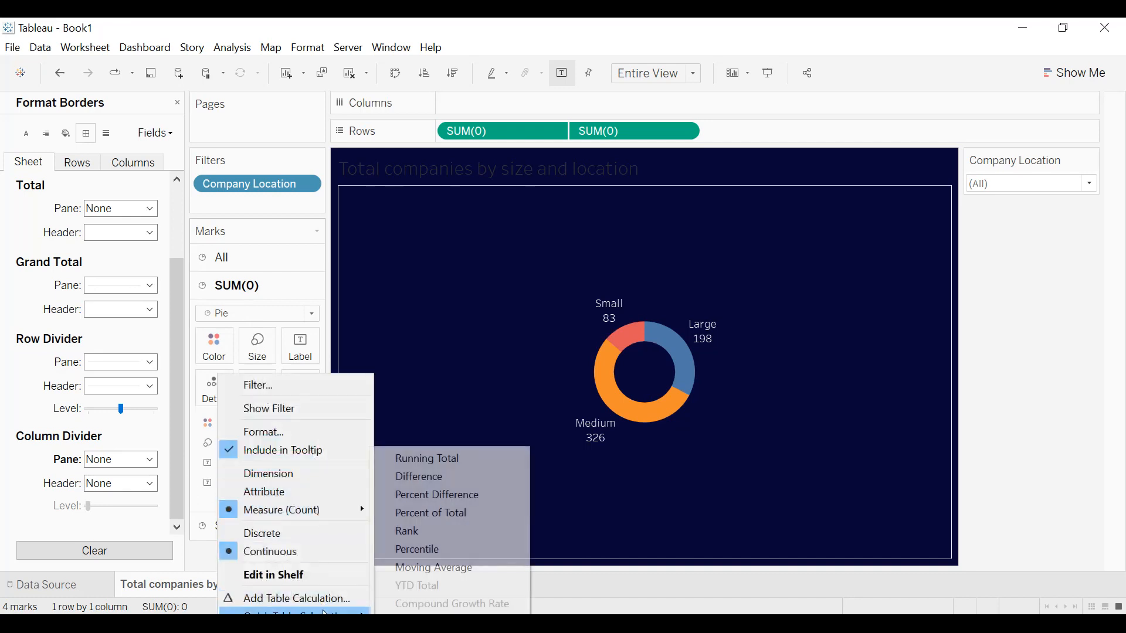
{"action": "left_click", "coordinate": [420, 514]}
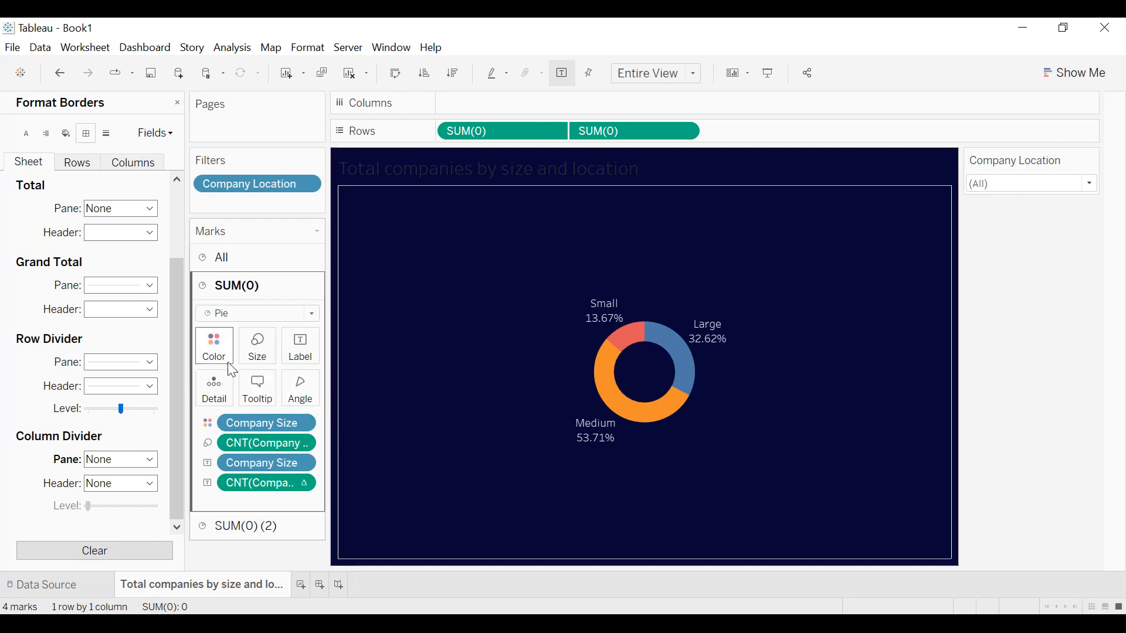
Assign the Blue color palette to the Company Size slices of the donut.
{"action": "left_click", "coordinate": [214, 348]}
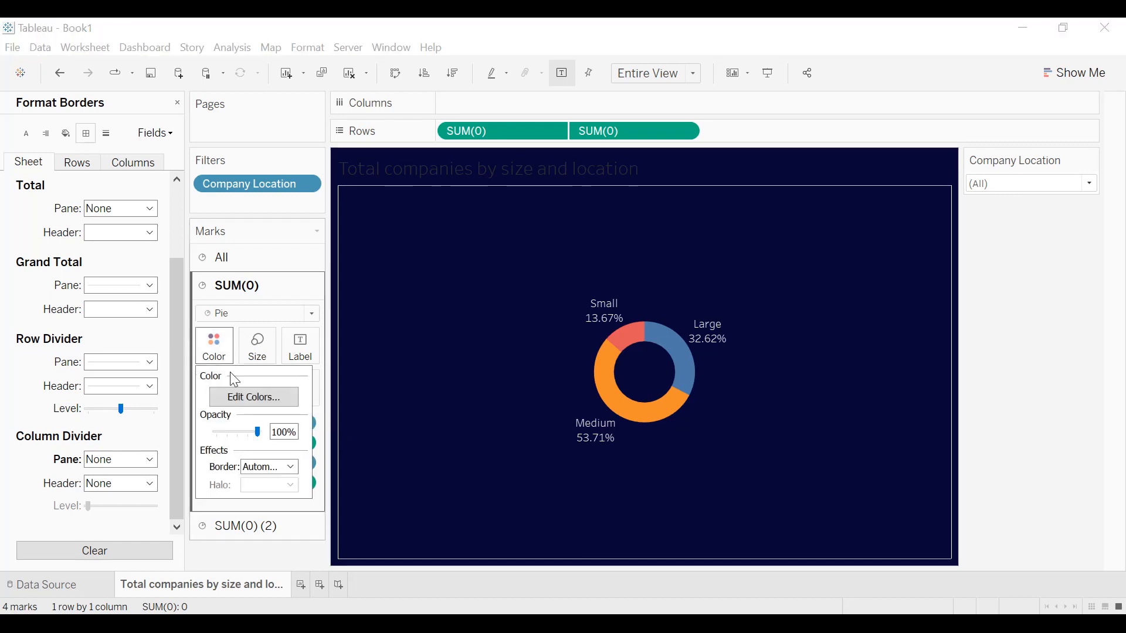
{"action": "left_click", "coordinate": [258, 400]}
{"action": "left_click", "coordinate": [604, 239]}
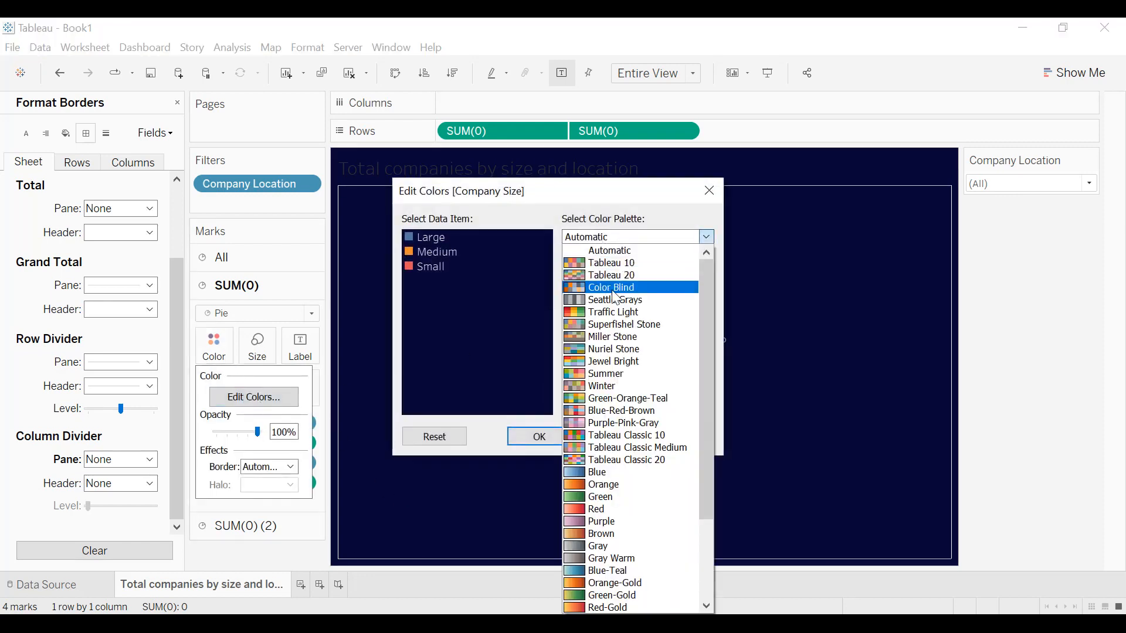
{"action": "left_click", "coordinate": [612, 472]}
{"action": "left_click", "coordinate": [638, 405]}
{"action": "left_click", "coordinate": [674, 437]}
{"action": "left_click", "coordinate": [566, 438]}
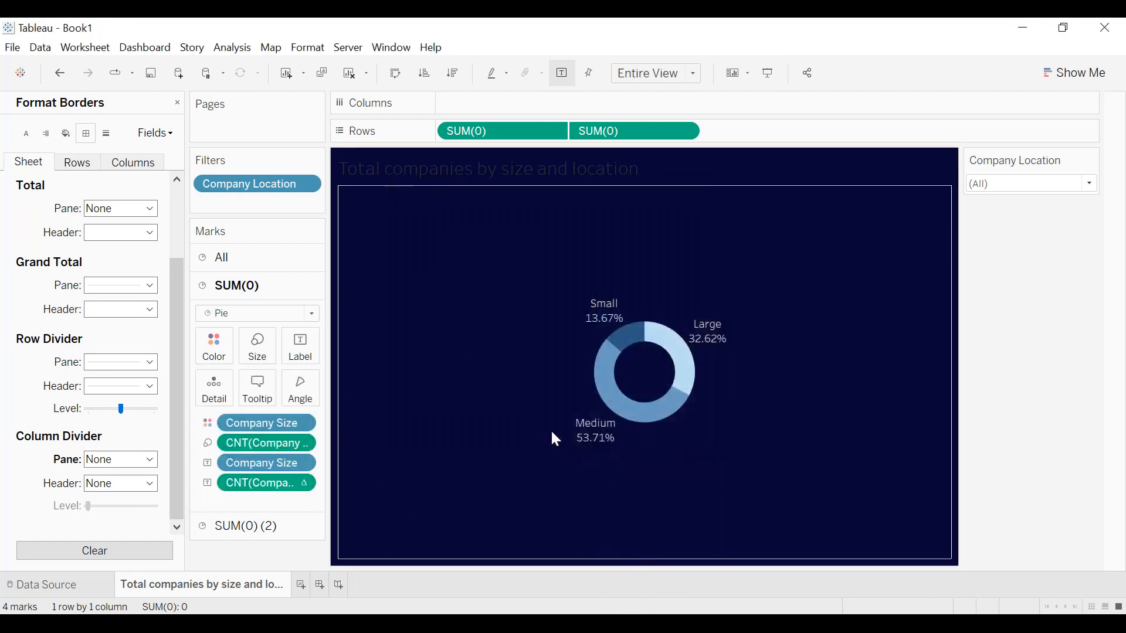
Format the sheet title as centered, white and bold.
{"action": "double_click", "coordinate": [526, 176]}
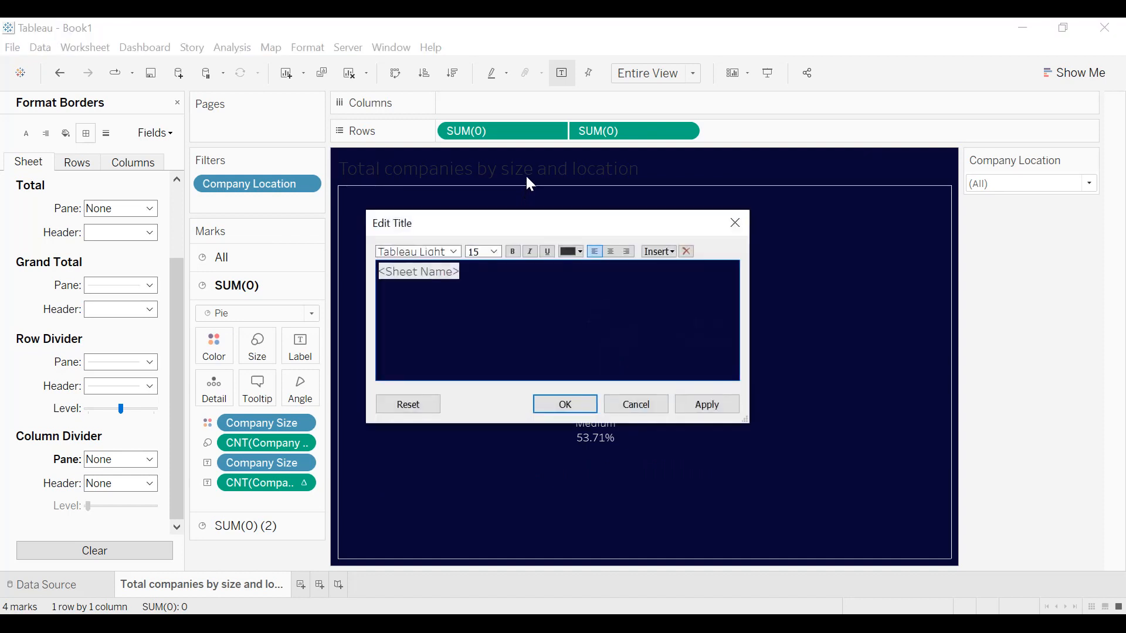
{"action": "left_click", "coordinate": [611, 251]}
{"action": "left_click", "coordinate": [579, 252]}
{"action": "left_click", "coordinate": [586, 273]}
{"action": "left_click", "coordinate": [512, 253]}
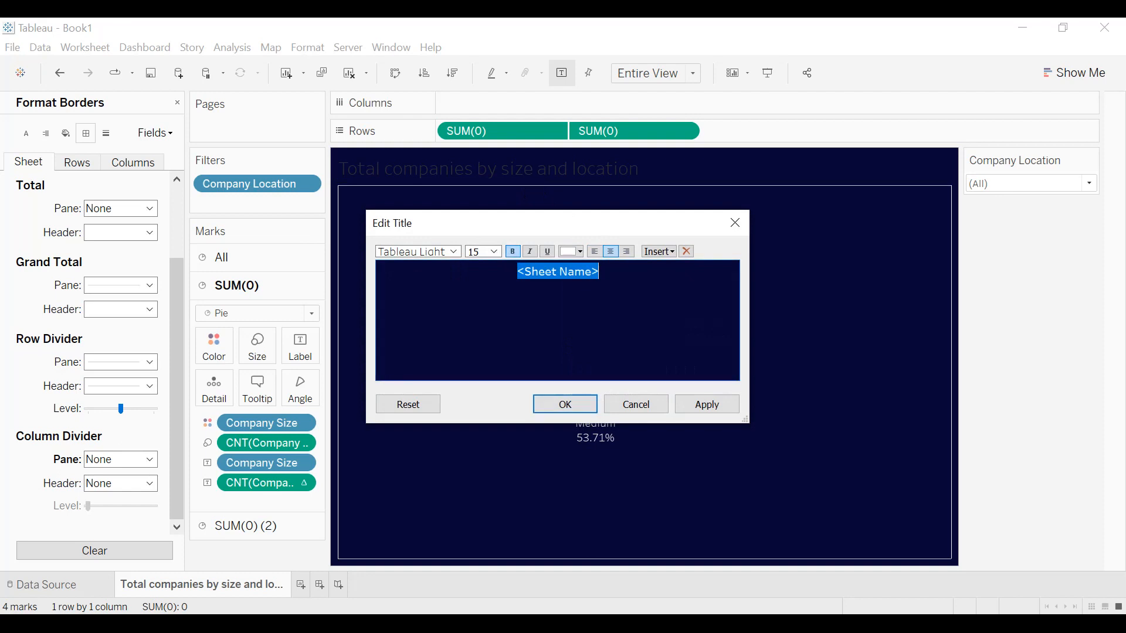
{"action": "left_click", "coordinate": [706, 404]}
{"action": "left_click", "coordinate": [567, 405]}
Add a thin solid border around the sheet title and close the title formatting.
{"action": "right_click", "coordinate": [636, 171]}
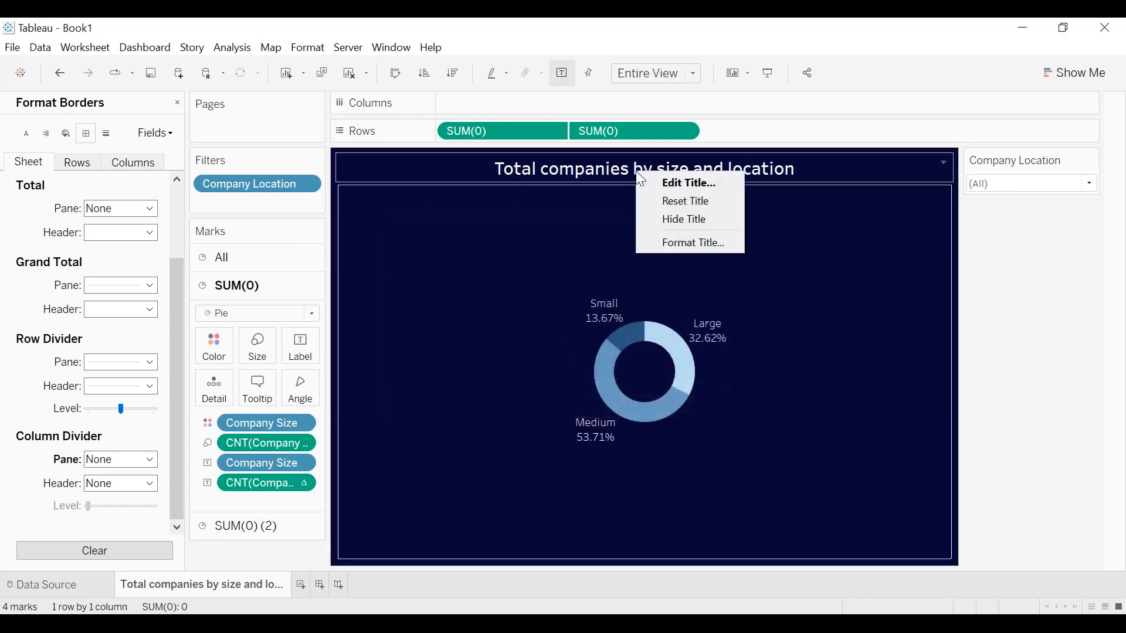
{"action": "left_click", "coordinate": [679, 242]}
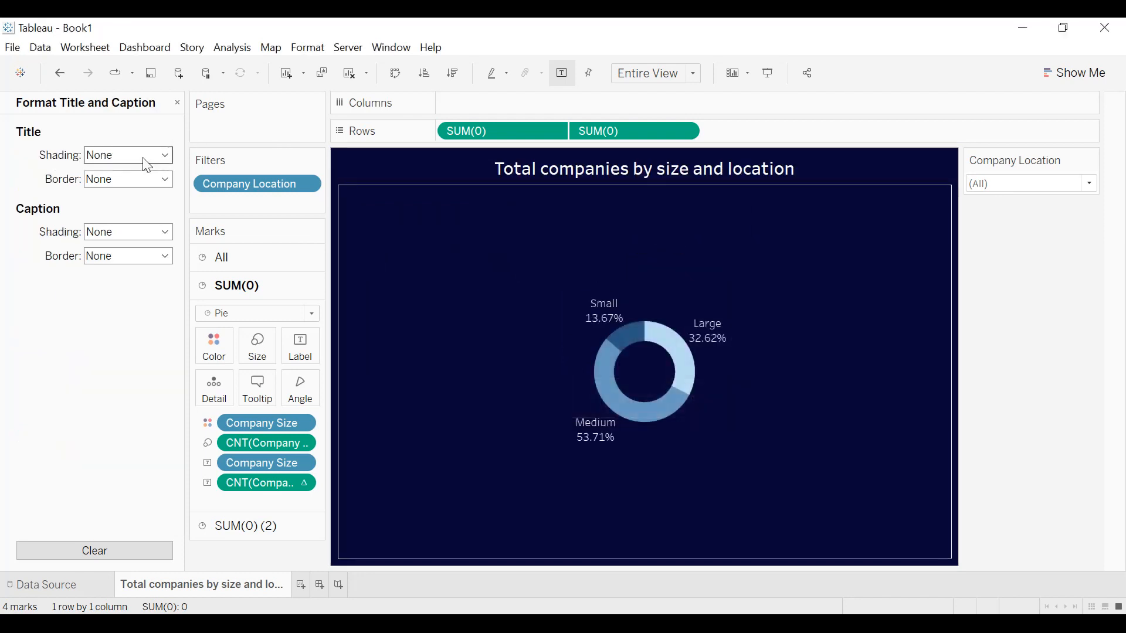
{"action": "left_click", "coordinate": [136, 180]}
{"action": "left_click", "coordinate": [98, 258]}
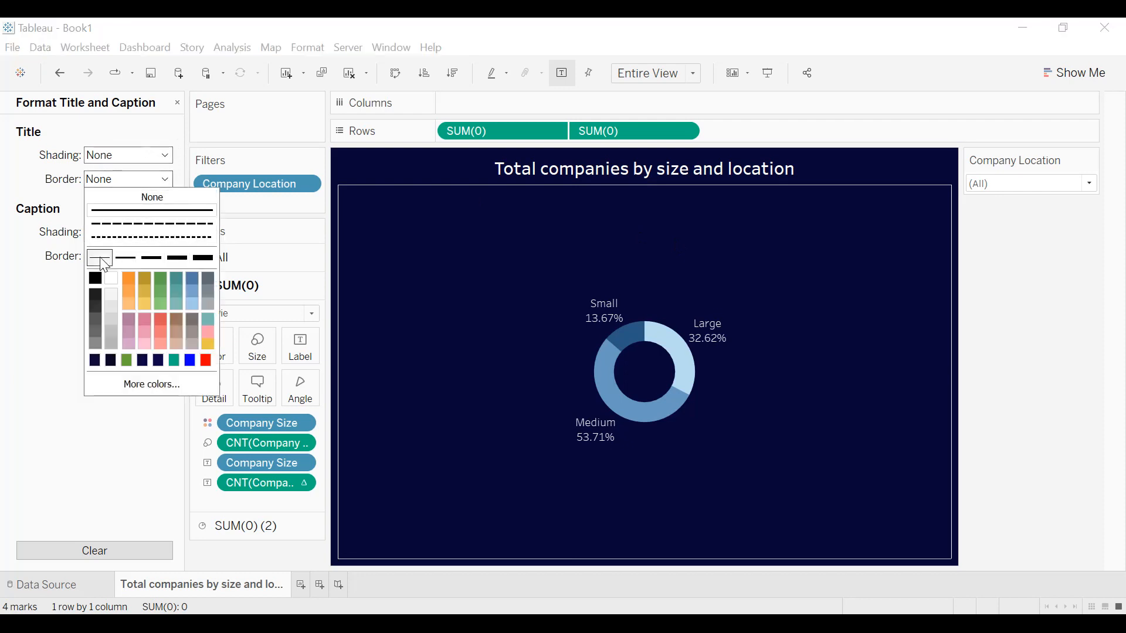
{"action": "left_click", "coordinate": [41, 331]}
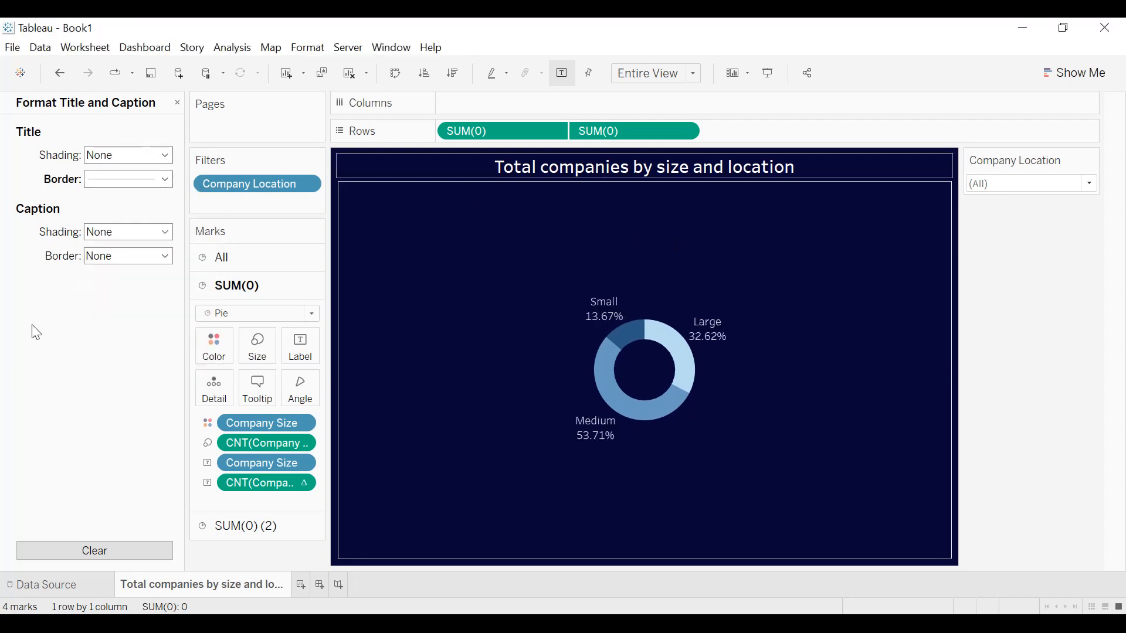
{"action": "left_click", "coordinate": [177, 103]}
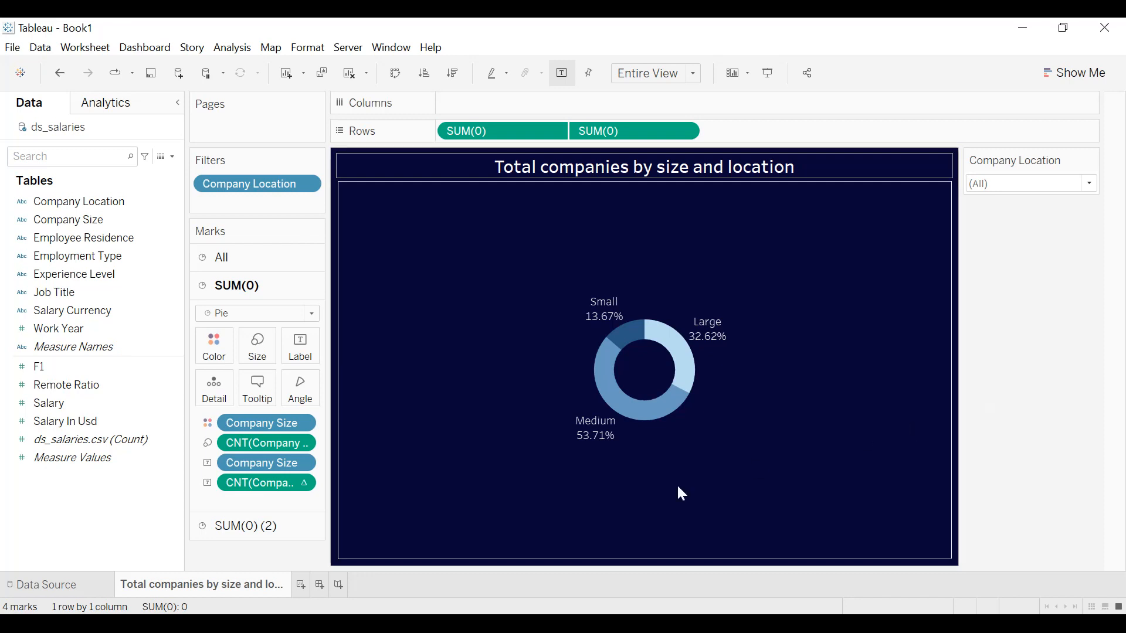
Duplicate the "Total companies by size and location" sheet and rename the copy "Experience Level".
{"action": "right_click", "coordinate": [250, 589]}
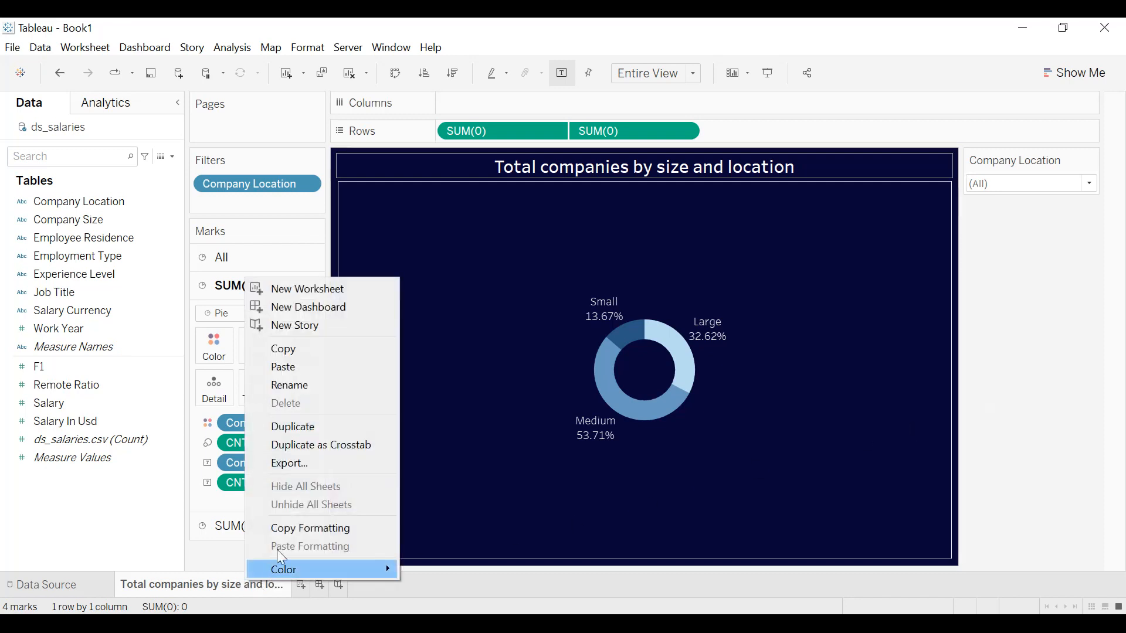
{"action": "left_click", "coordinate": [299, 431]}
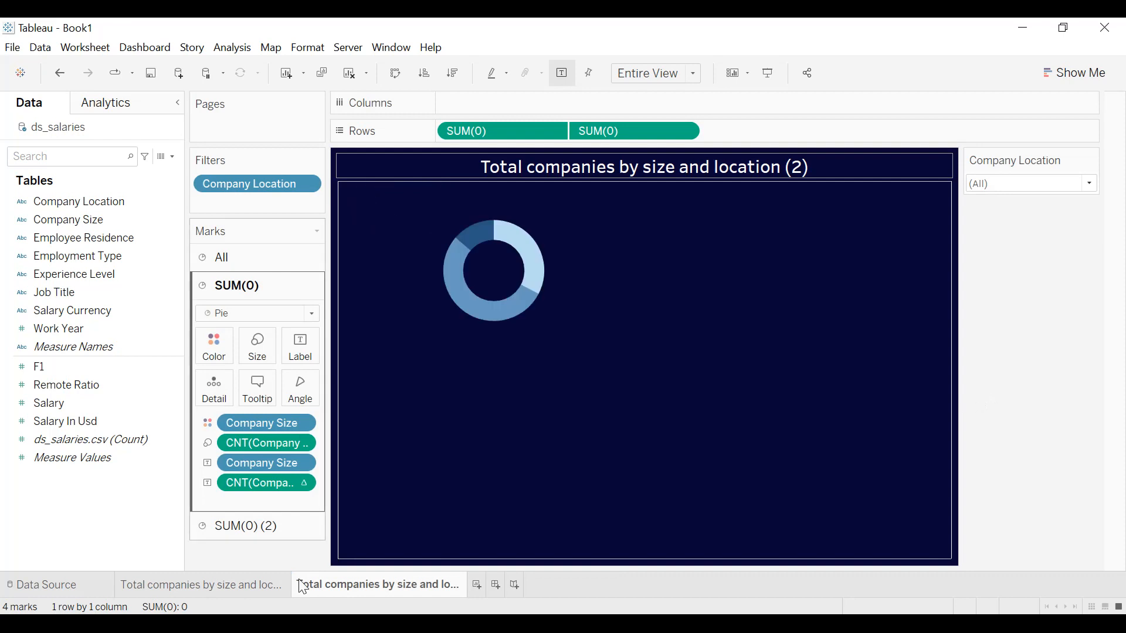
{"action": "double_click", "coordinate": [389, 586]}
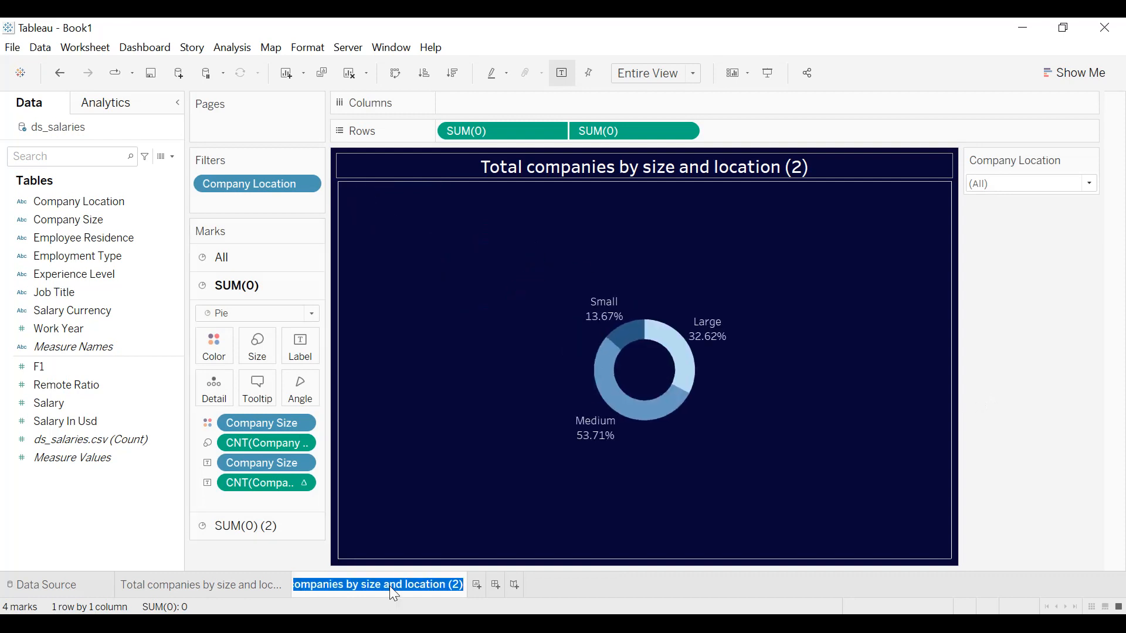
{"action": "type", "text": "Expe"}
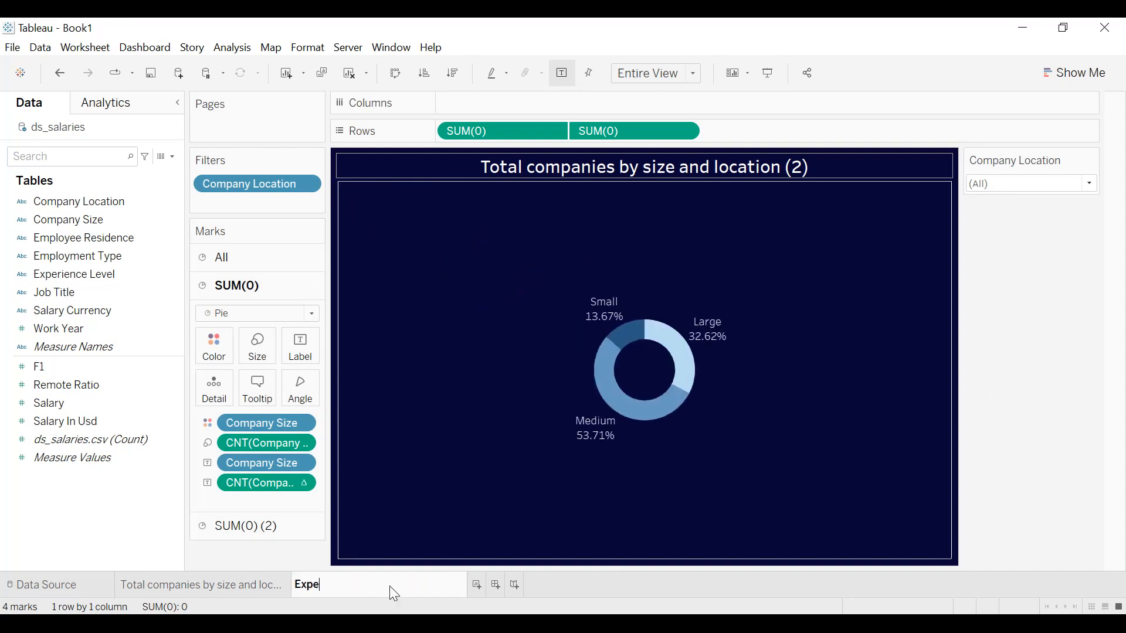
{"action": "type", "text": "rience Level"}
{"action": "key", "text": "Return"}
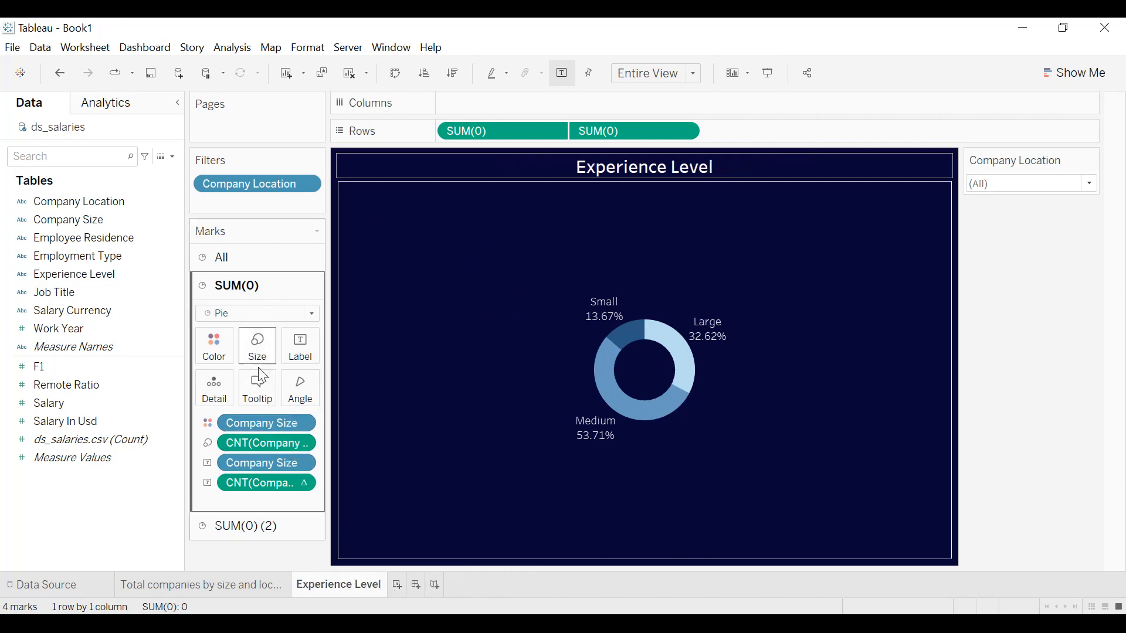
Remove all Company Size and company count fields from the first SUM(0) pie's marks and delete the stray Calculation1 field.
{"action": "left_click_drag", "start_coordinate": [251, 427], "coordinate": [176, 504]}
{"action": "left_click_drag", "start_coordinate": [247, 424], "coordinate": [79, 523]}
{"action": "left_click_drag", "start_coordinate": [232, 445], "coordinate": [112, 535]}
{"action": "left_click", "coordinate": [116, 521]}
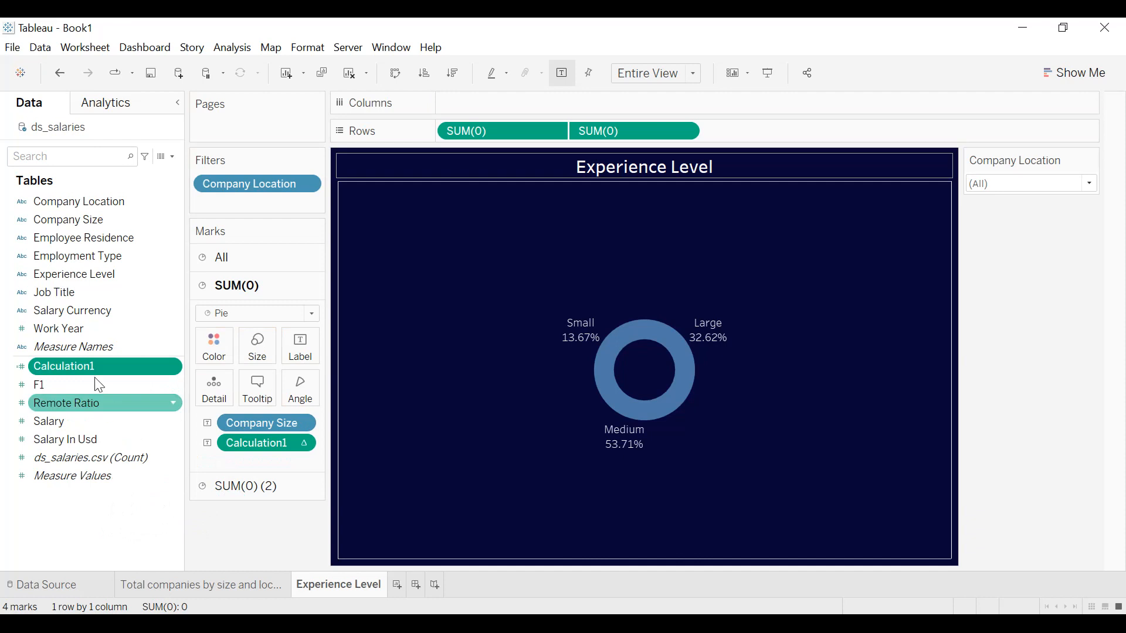
{"action": "right_click", "coordinate": [85, 369]}
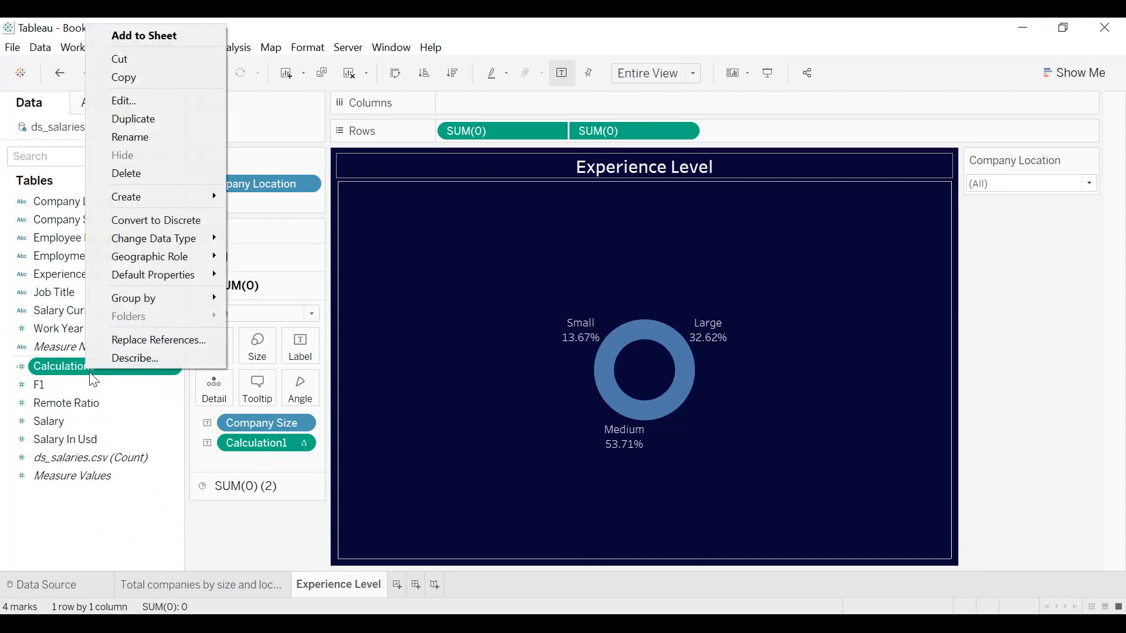
{"action": "left_click", "coordinate": [149, 176]}
{"action": "left_click", "coordinate": [590, 396]}
{"action": "left_click_drag", "start_coordinate": [253, 424], "coordinate": [244, 537]}
Color the first SUM(0) pie by Experience Level and size its slices by the count of Experience Level.
{"action": "left_click", "coordinate": [93, 273]}
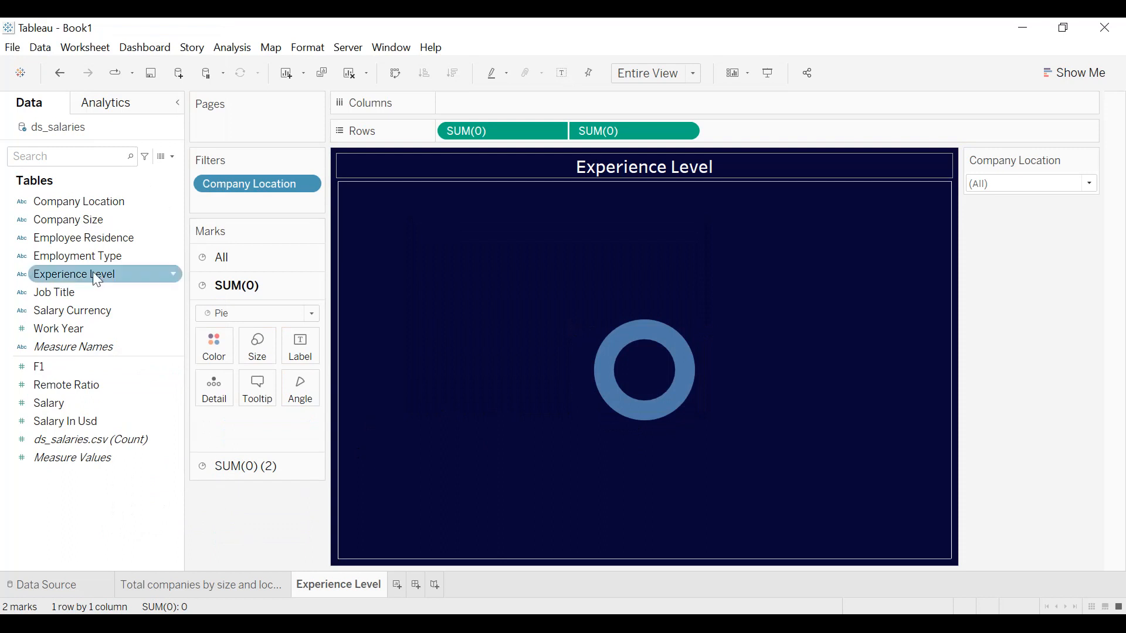
{"action": "left_click_drag", "start_coordinate": [73, 275], "coordinate": [214, 356]}
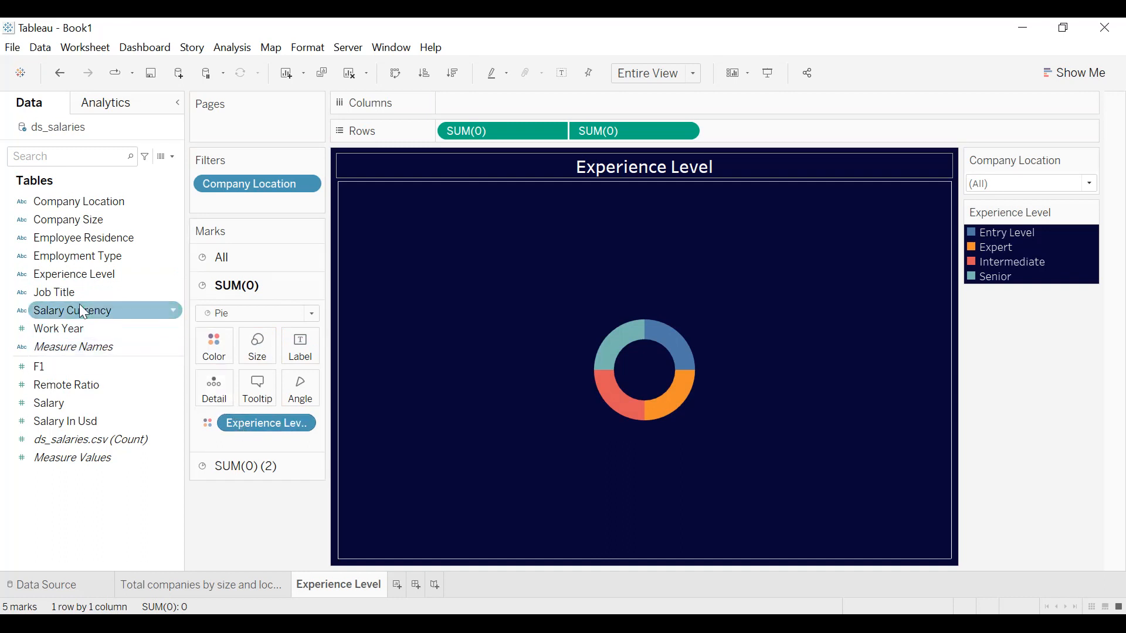
{"action": "left_click_drag", "start_coordinate": [73, 274], "coordinate": [256, 360]}
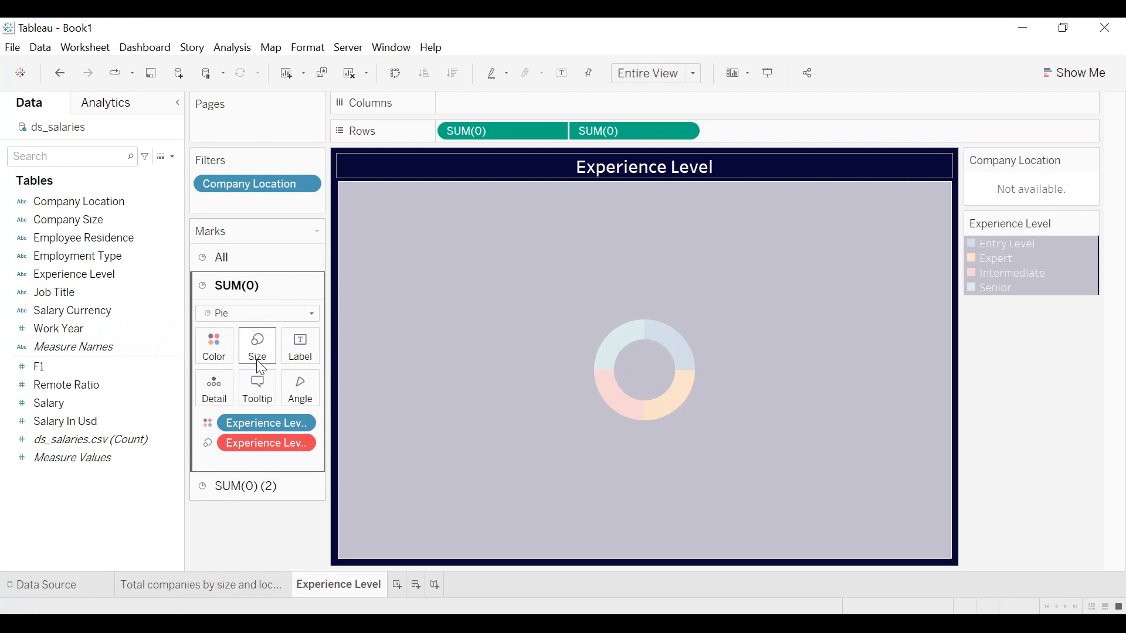
{"action": "right_click", "coordinate": [219, 443]}
{"action": "mouse_move", "coordinate": [352, 594]}
{"action": "left_click", "coordinate": [406, 622]}
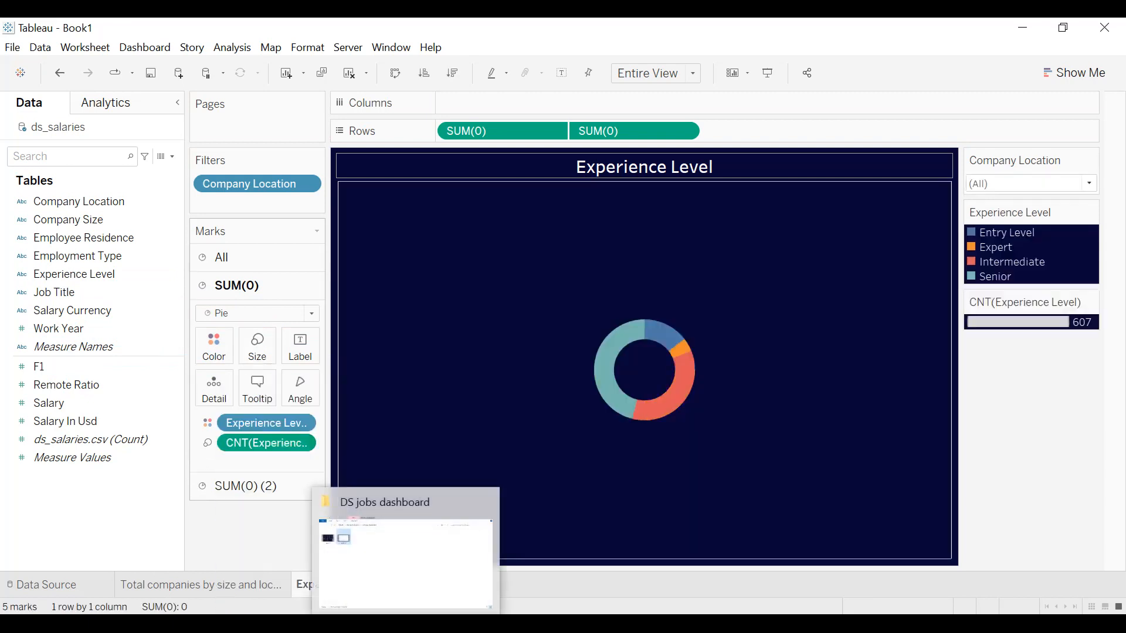
Label the slices with Experience Level and its count, showing the count label as percent of total.
{"action": "left_click_drag", "start_coordinate": [252, 427], "coordinate": [298, 351]}
{"action": "left_click_drag", "start_coordinate": [267, 444], "coordinate": [305, 359]}
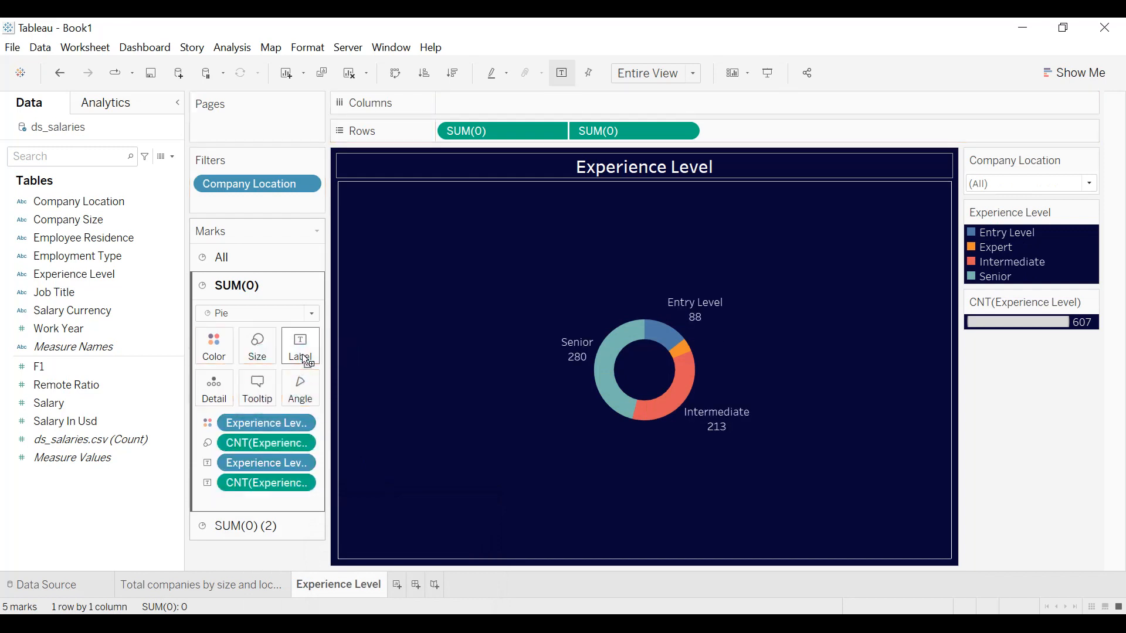
{"action": "right_click", "coordinate": [300, 484]}
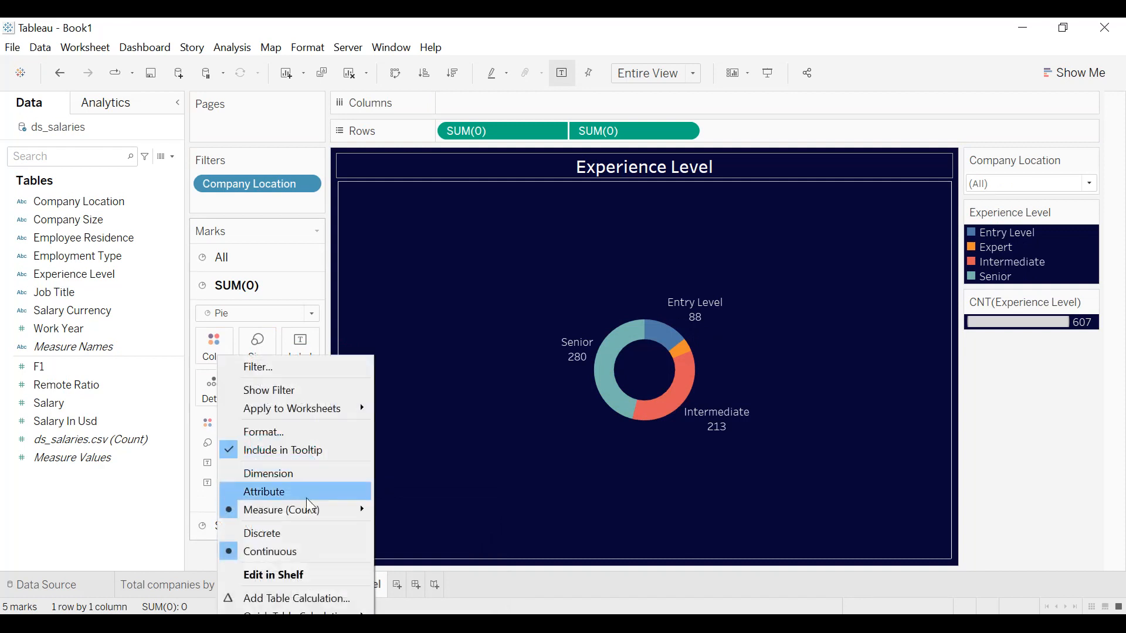
{"action": "mouse_move", "coordinate": [305, 611]}
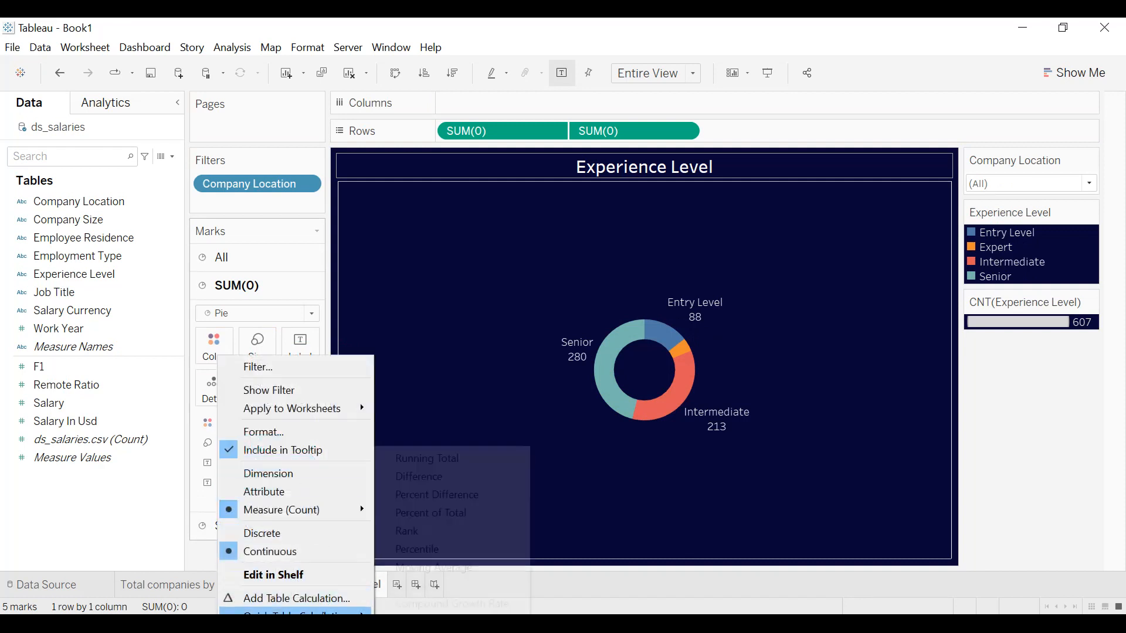
{"action": "left_click", "coordinate": [424, 518]}
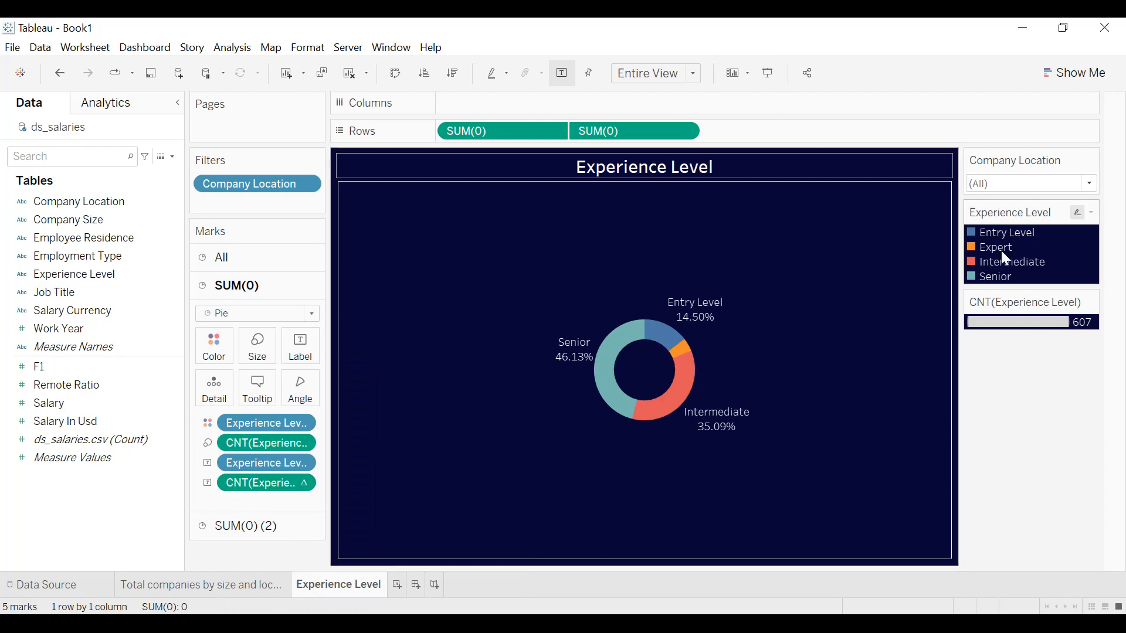
Hide the Experience Level color legend and the CNT(Experience Level) size legend.
{"action": "left_click", "coordinate": [1092, 212]}
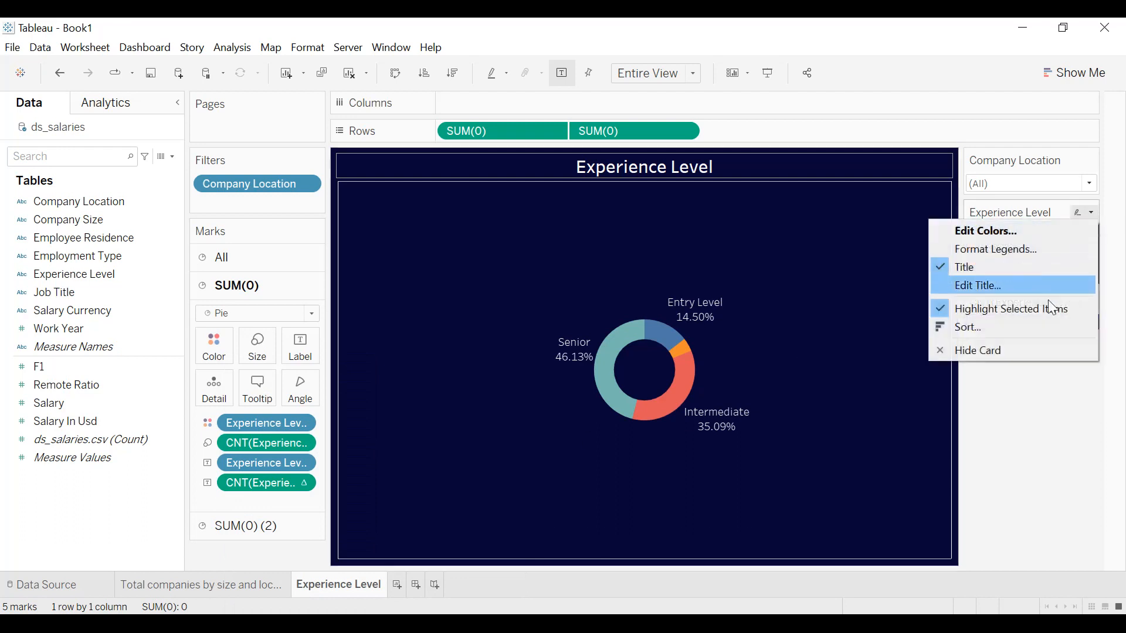
{"action": "left_click", "coordinate": [1021, 344]}
{"action": "left_click", "coordinate": [1092, 212]}
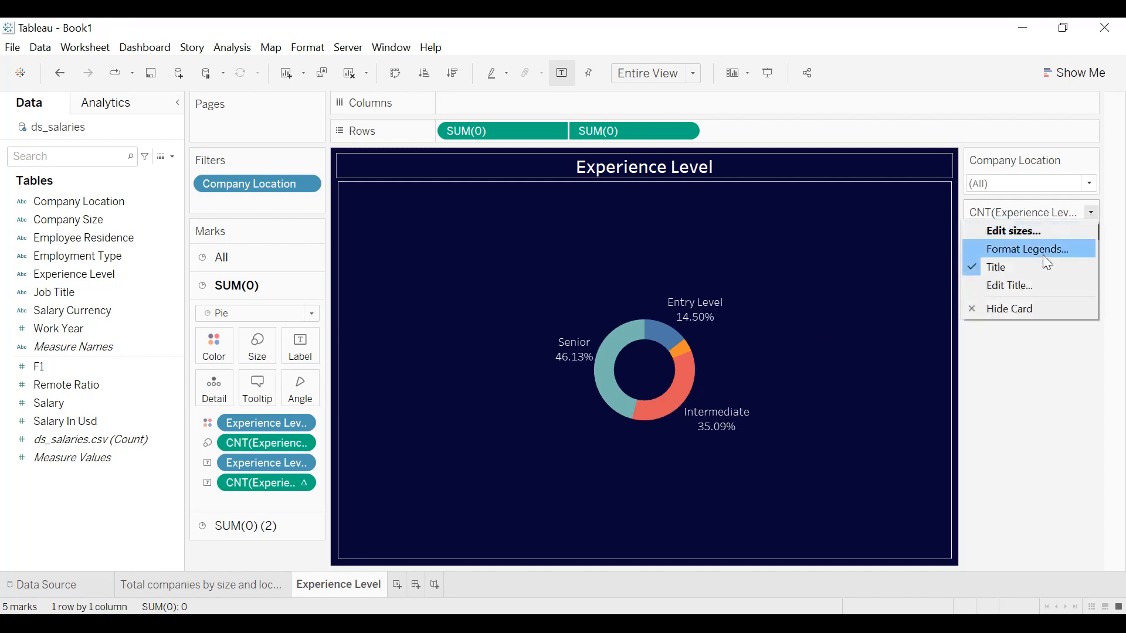
{"action": "left_click", "coordinate": [1007, 301]}
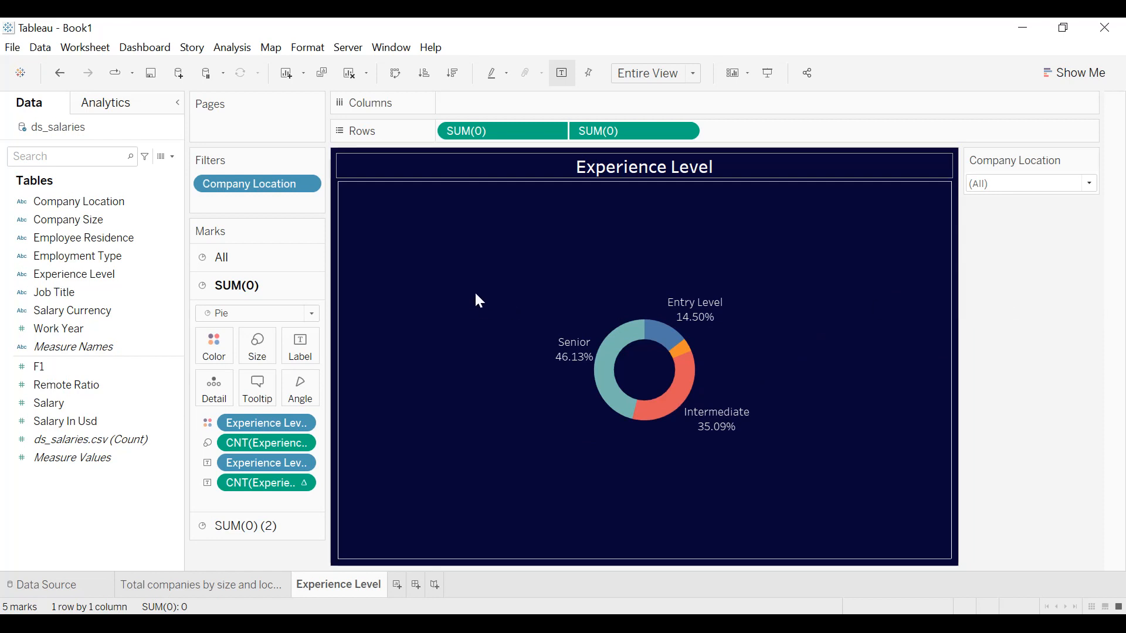
Assign the Lightning Water color palette to the Experience Level slices.
{"action": "left_click", "coordinate": [230, 355]}
{"action": "left_click", "coordinate": [253, 397]}
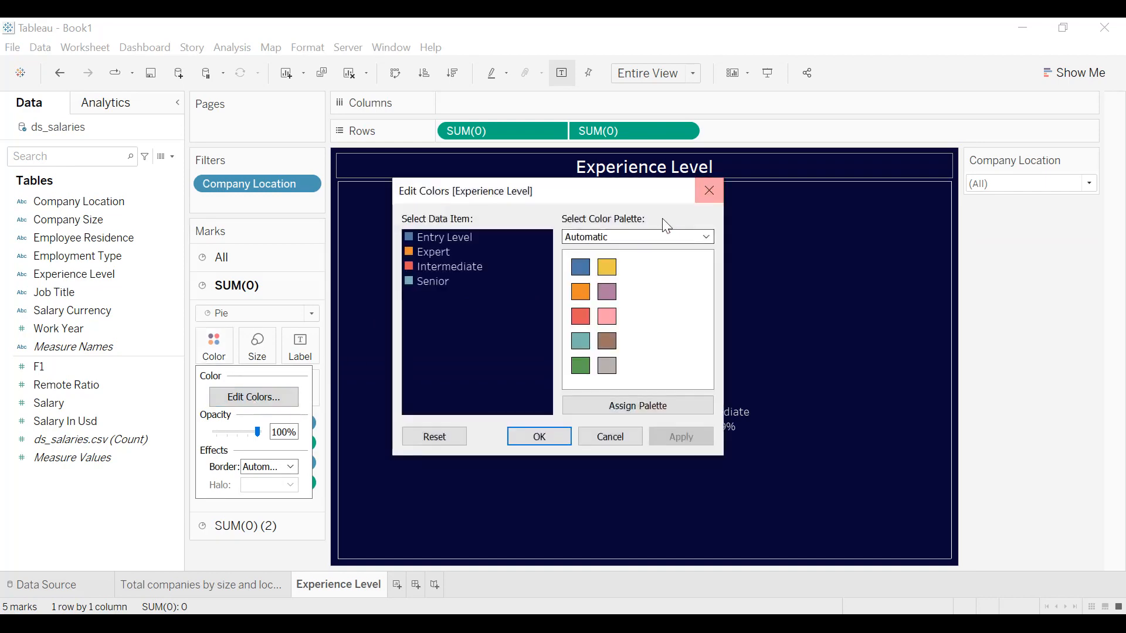
{"action": "left_click", "coordinate": [658, 237]}
{"action": "scroll", "coordinate": [633, 340], "scroll_direction": "down", "scroll_amount": 3}
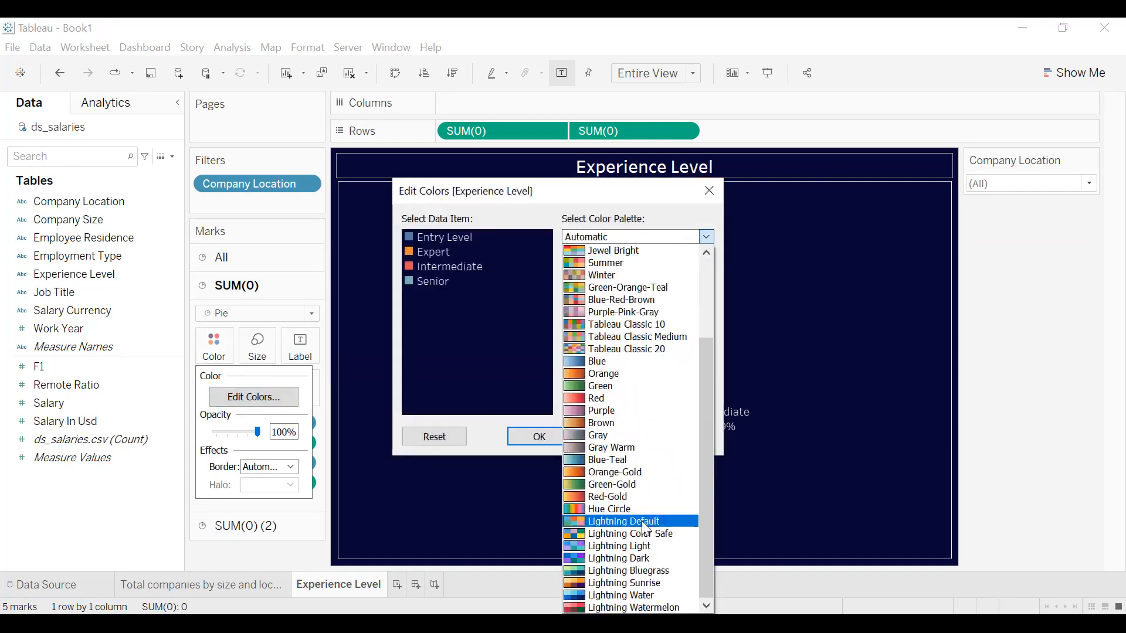
{"action": "left_click", "coordinate": [645, 595]}
{"action": "left_click", "coordinate": [638, 406]}
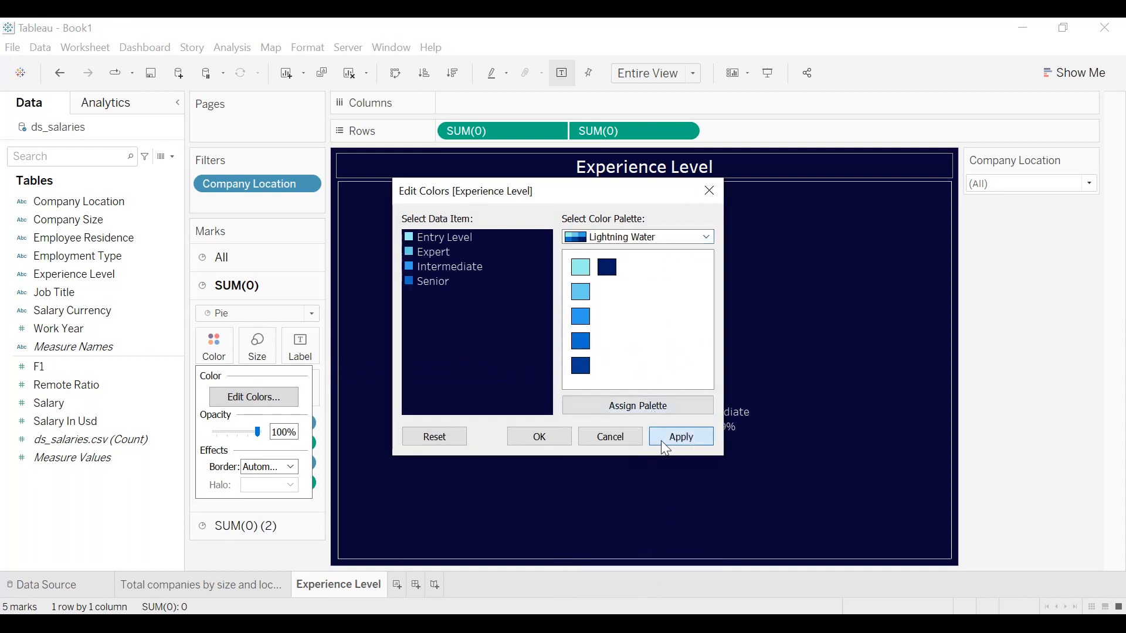
{"action": "left_click", "coordinate": [680, 436]}
{"action": "left_click", "coordinate": [540, 436]}
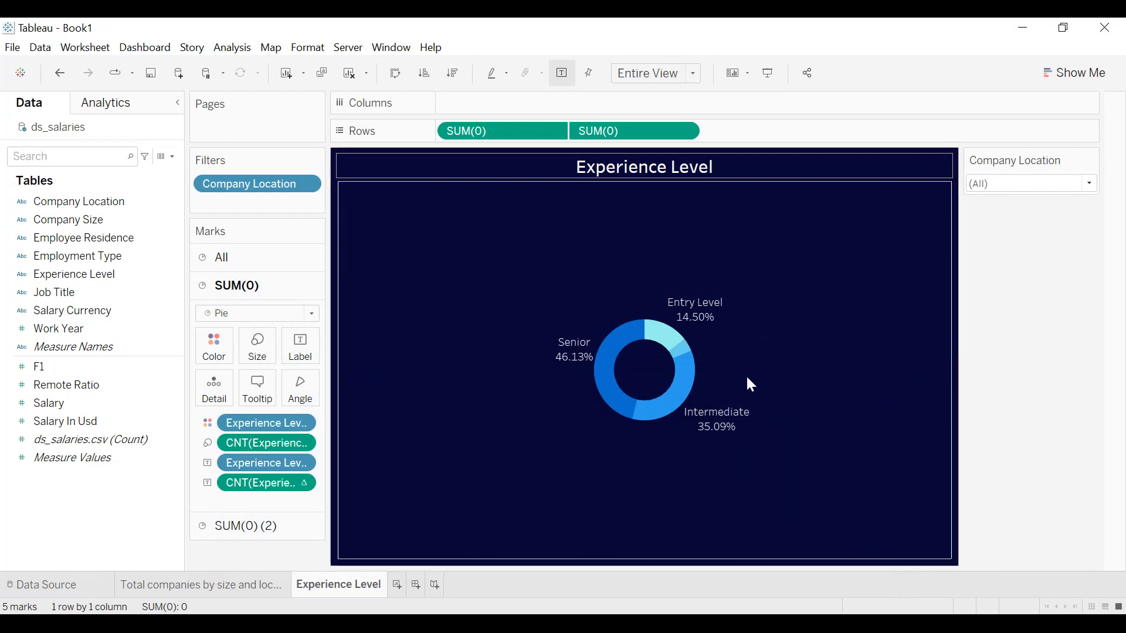
Duplicate the "Total companies by size and location" sheet, place the copy after Experience Level and rename it "Employment type".
{"action": "right_click", "coordinate": [253, 583]}
{"action": "left_click", "coordinate": [312, 431]}
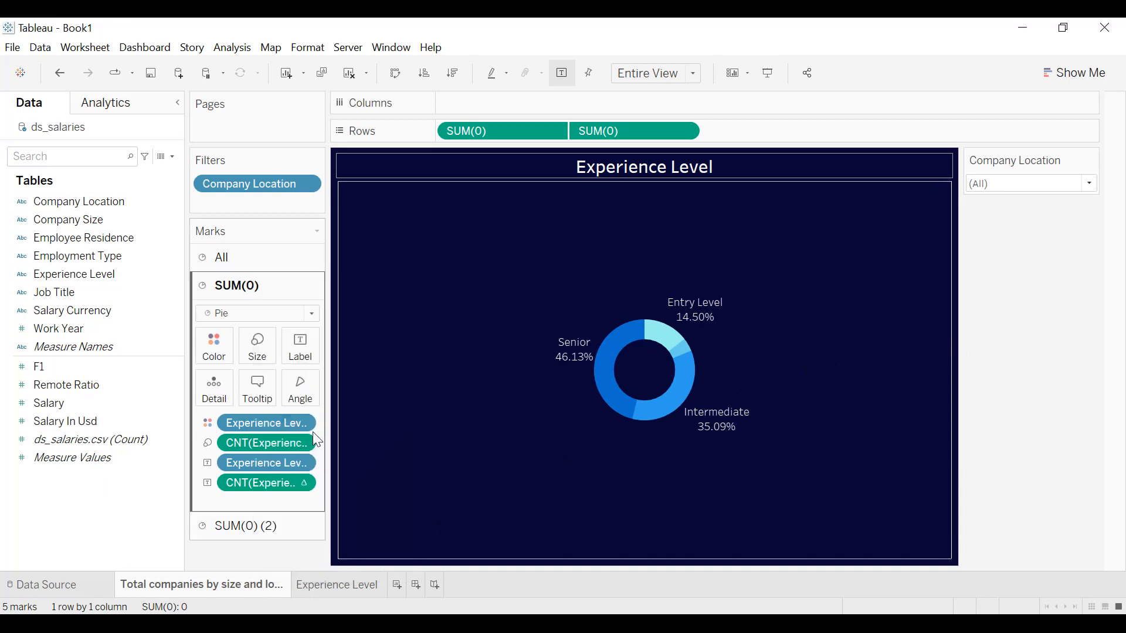
{"action": "left_click_drag", "start_coordinate": [368, 586], "coordinate": [556, 596]}
{"action": "double_click", "coordinate": [478, 587]}
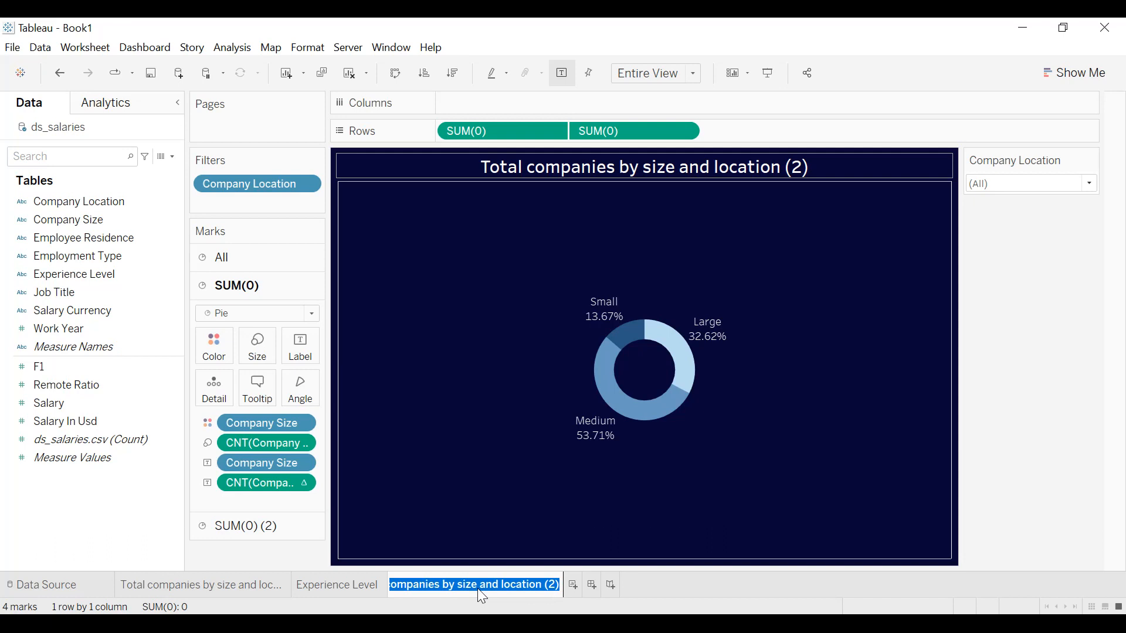
{"action": "type", "text": "Emplo"}
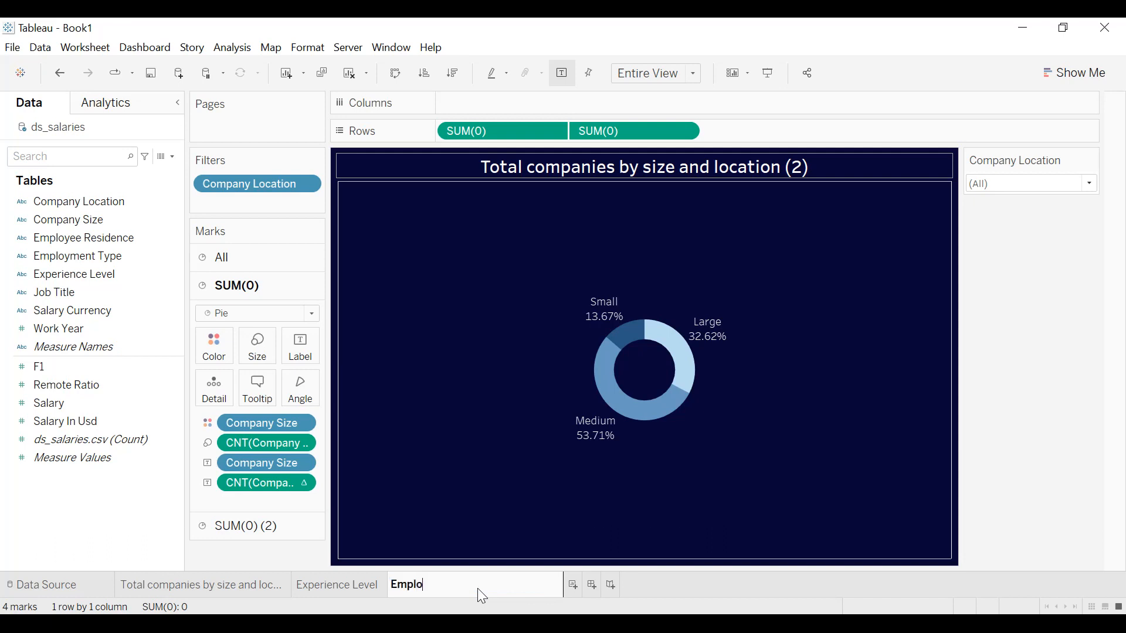
{"action": "type", "text": "yment type"}
{"action": "key", "text": "Return"}
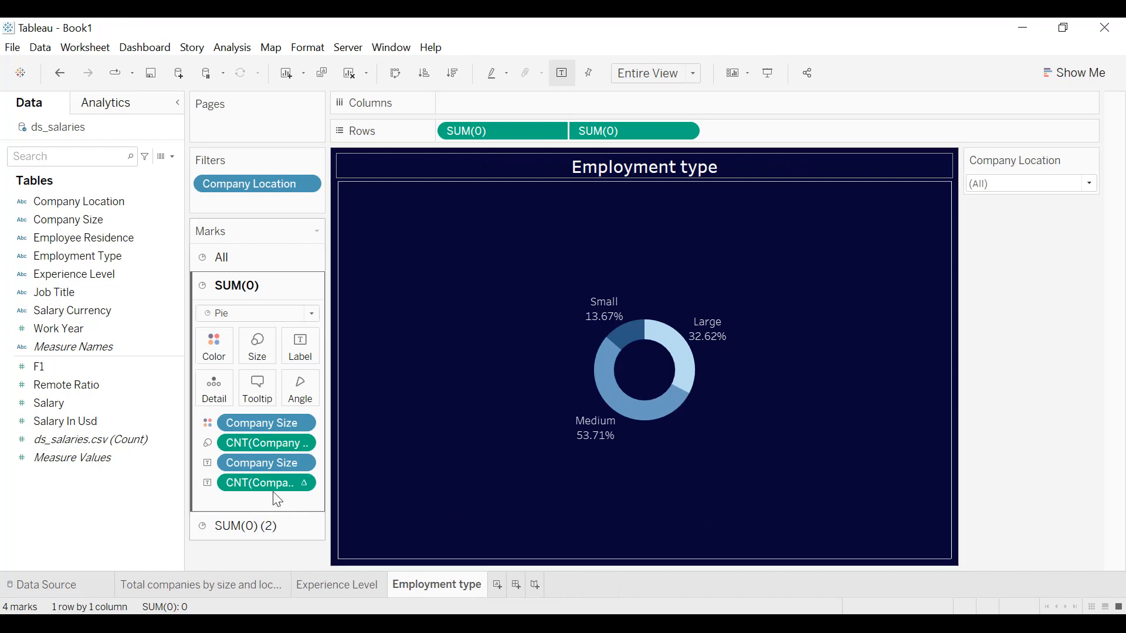
Remove all Company Size and company count fields from the first SUM(0) pie's marks on the Employment type sheet.
{"action": "left_click_drag", "start_coordinate": [276, 483], "coordinate": [258, 563]}
{"action": "left_click_drag", "start_coordinate": [271, 462], "coordinate": [268, 502]}
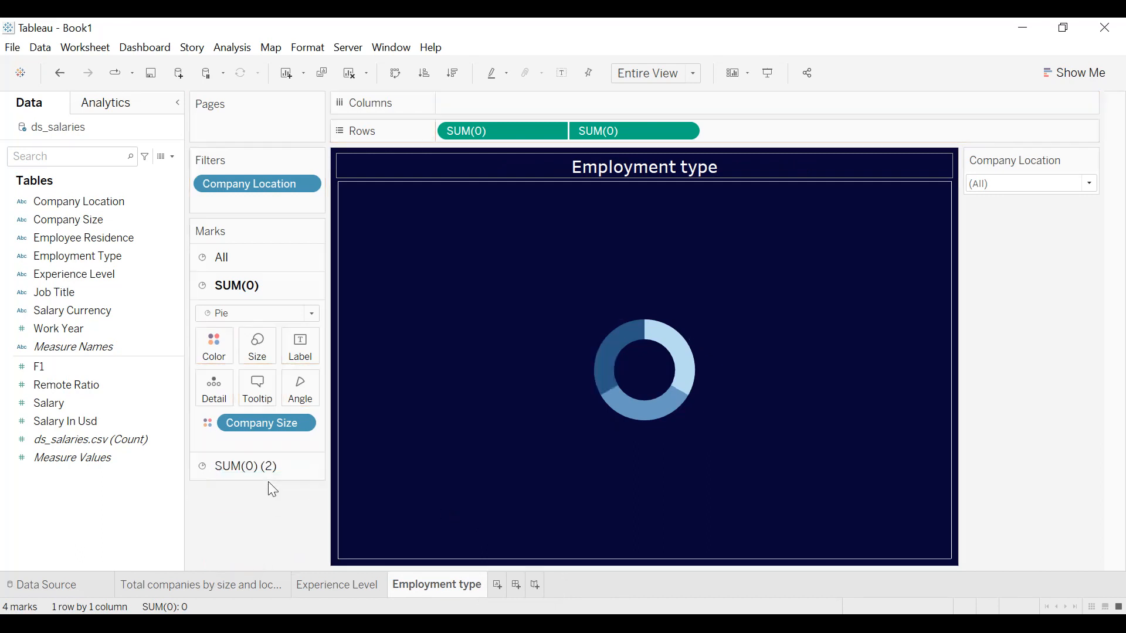
{"action": "left_click_drag", "start_coordinate": [263, 423], "coordinate": [266, 525]}
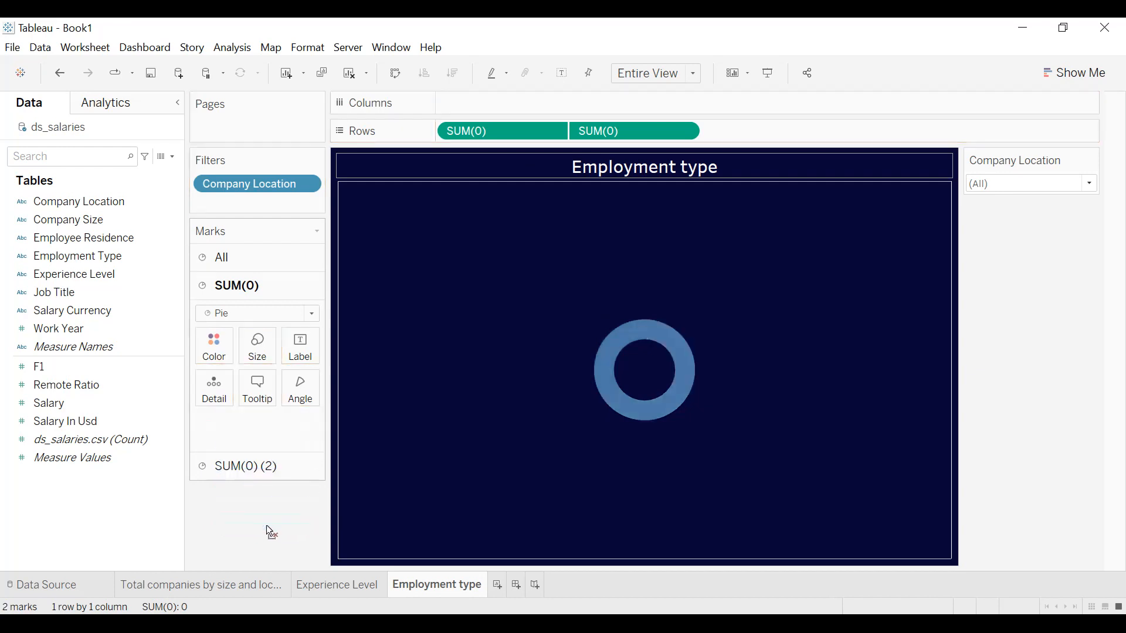
Color and label the first SUM(0) pie by Employment Type.
{"action": "left_click", "coordinate": [88, 263]}
{"action": "left_click_drag", "start_coordinate": [90, 269], "coordinate": [212, 347]}
{"action": "left_click_drag", "start_coordinate": [88, 256], "coordinate": [290, 349]}
{"action": "left_click", "coordinate": [98, 285]}
{"action": "left_click", "coordinate": [95, 280]}
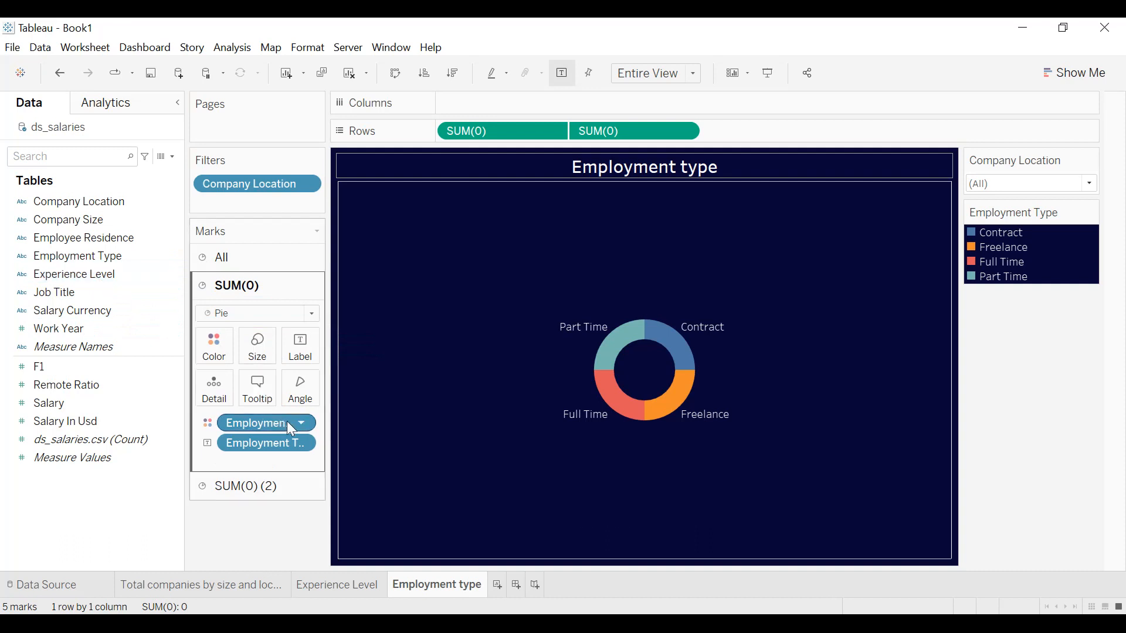
Size the pie slices by the count of Employment Type.
{"action": "left_click_drag", "start_coordinate": [239, 423], "coordinate": [258, 349]}
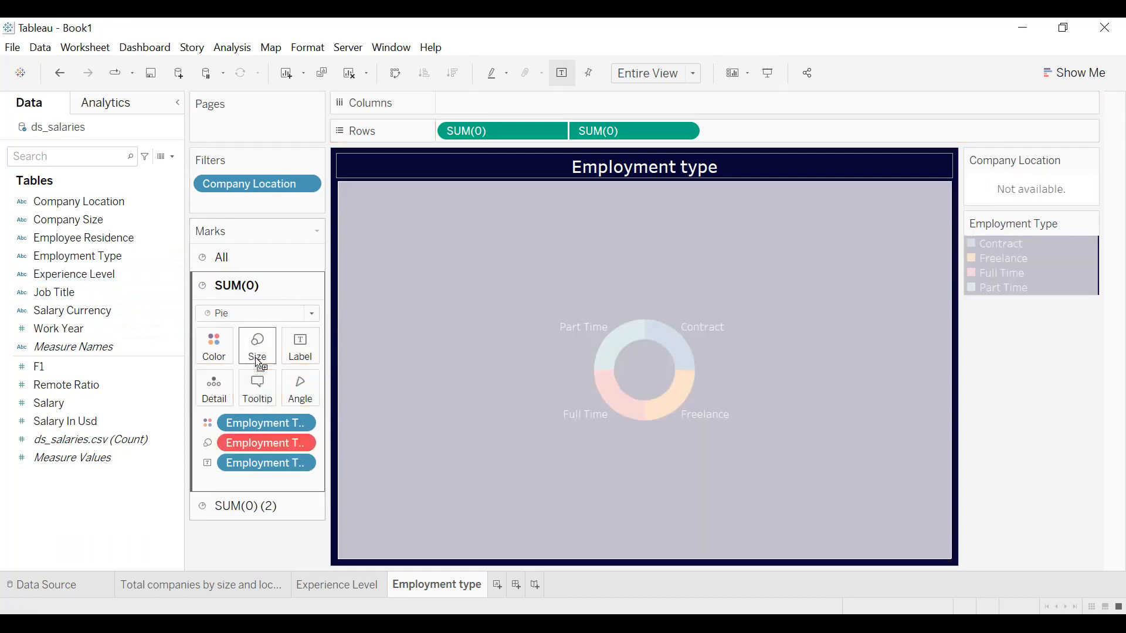
{"action": "right_click", "coordinate": [298, 443]}
{"action": "mouse_move", "coordinate": [318, 602]}
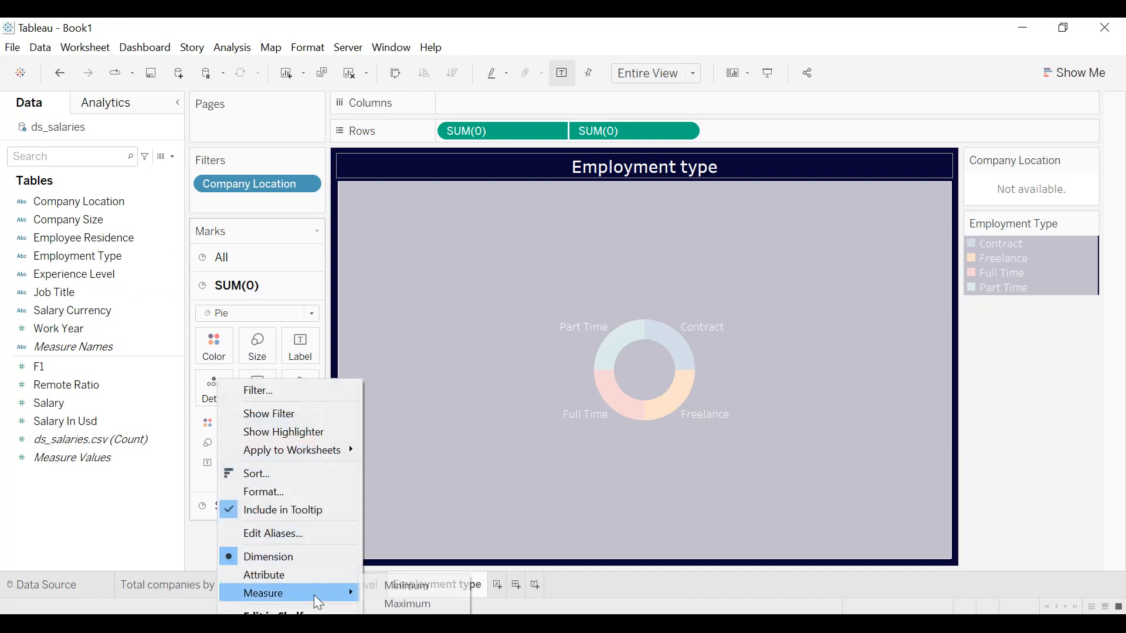
{"action": "left_click", "coordinate": [404, 621]}
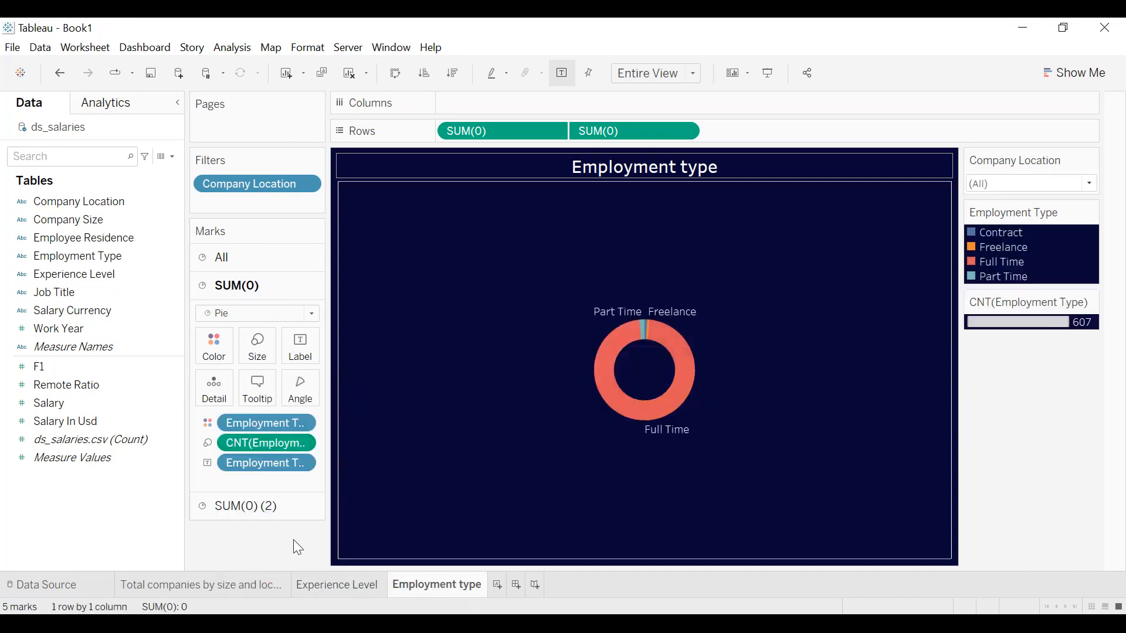
Add the Employment Type count to the slice labels and show it as percent of total.
{"action": "left_click_drag", "start_coordinate": [251, 445], "coordinate": [297, 357]}
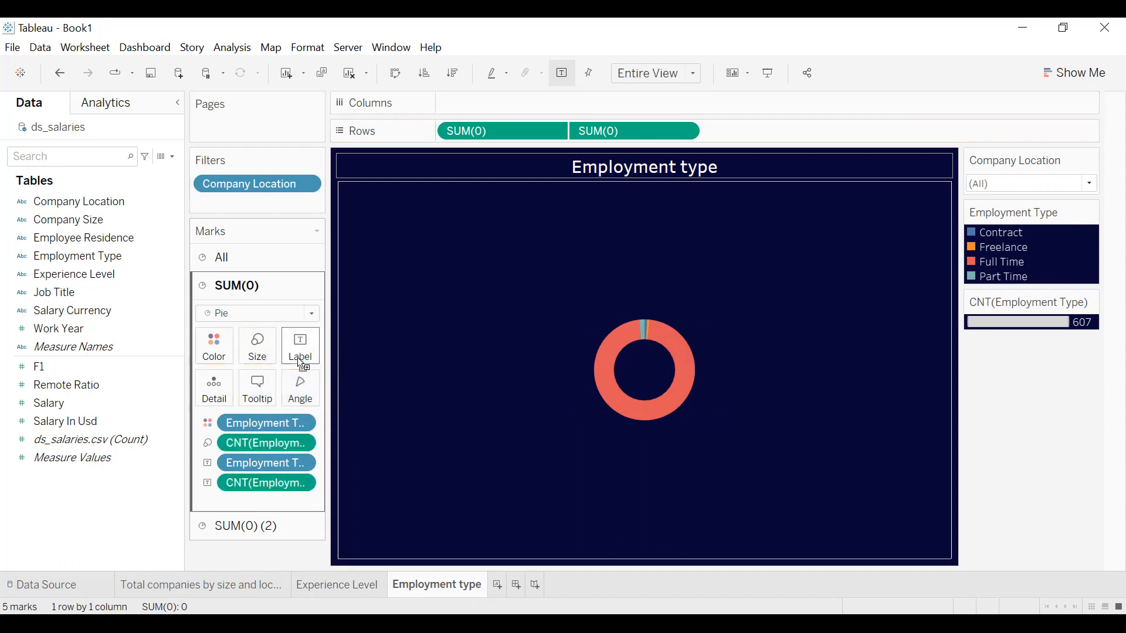
{"action": "left_click", "coordinate": [304, 482]}
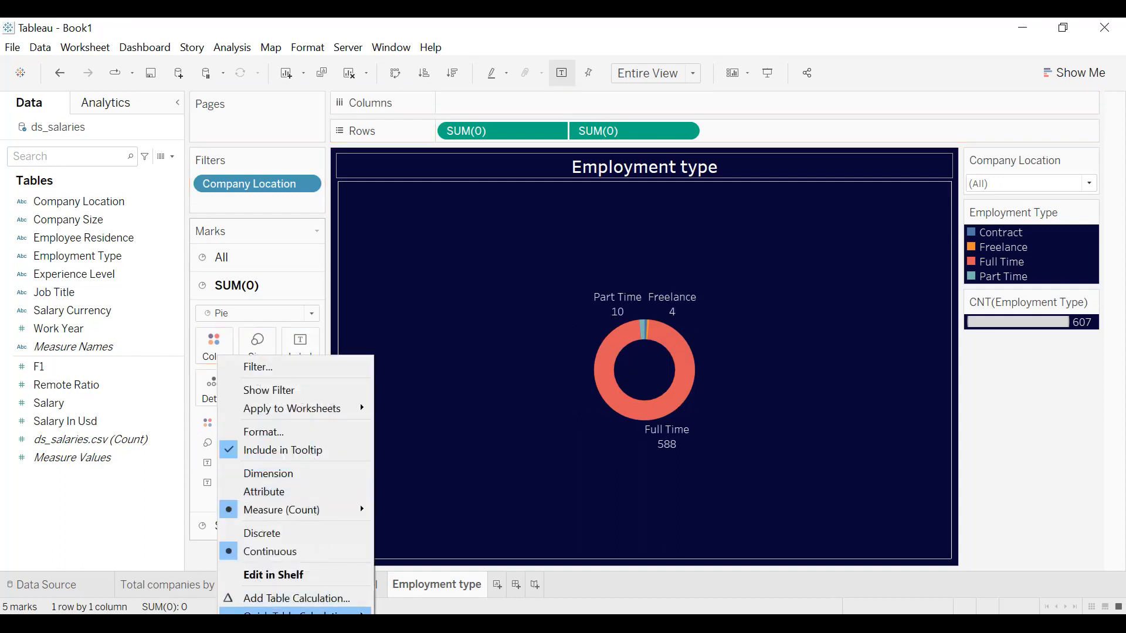
{"action": "mouse_move", "coordinate": [360, 610]}
{"action": "left_click", "coordinate": [427, 514]}
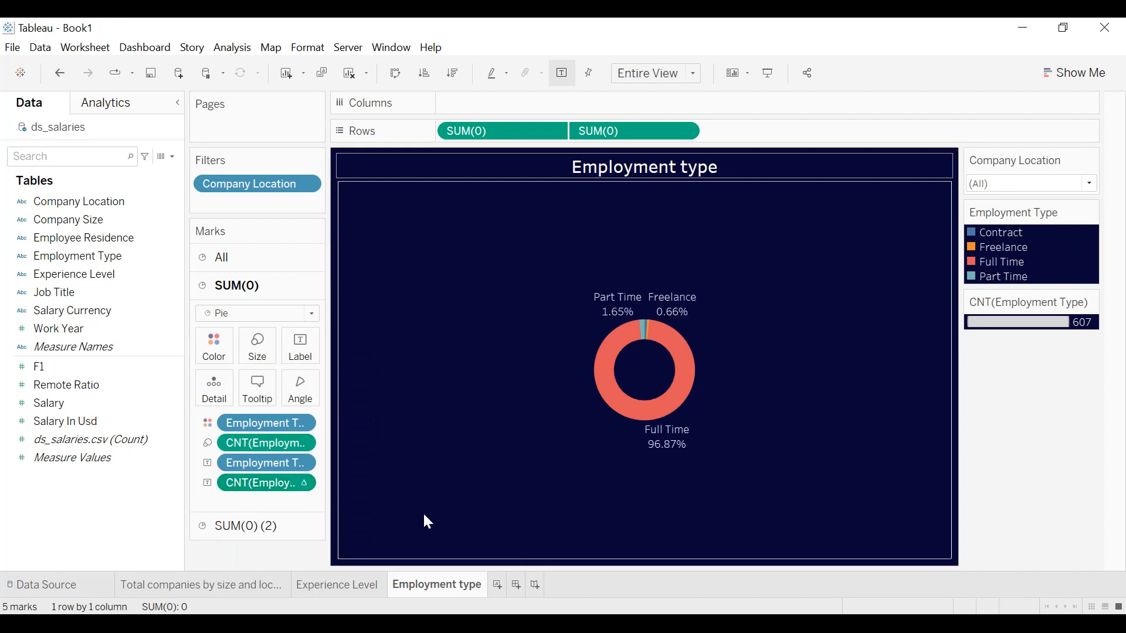
Hide the CNT(Employment Type) size legend and the Employment Type color legend.
{"action": "left_click", "coordinate": [1090, 303]}
{"action": "left_click", "coordinate": [1020, 395]}
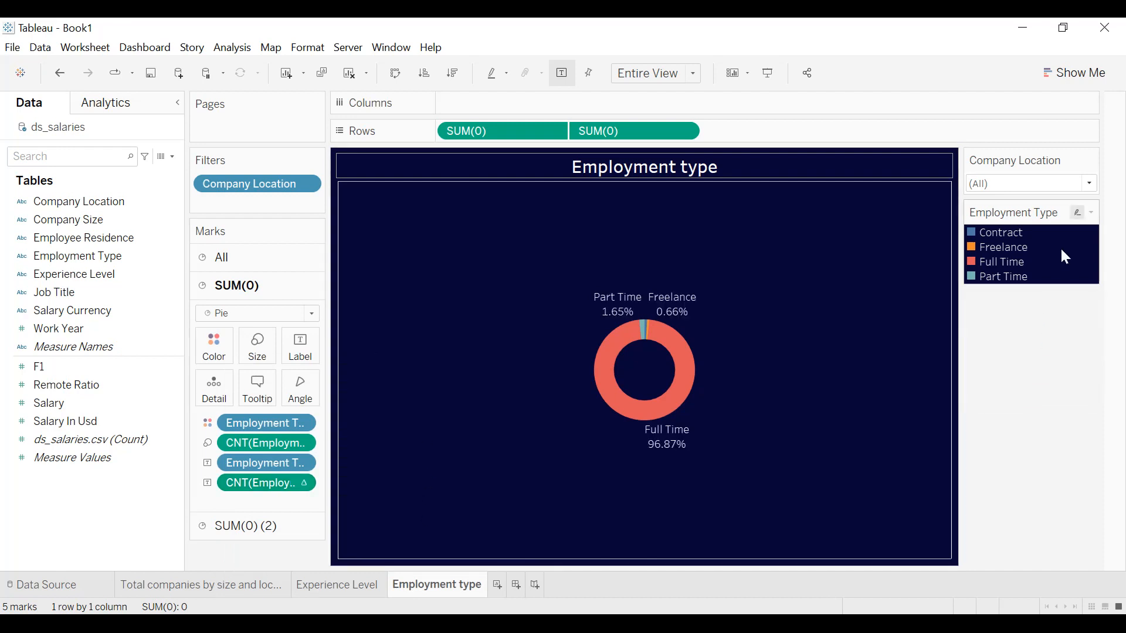
{"action": "left_click", "coordinate": [1091, 215]}
{"action": "left_click", "coordinate": [1013, 350]}
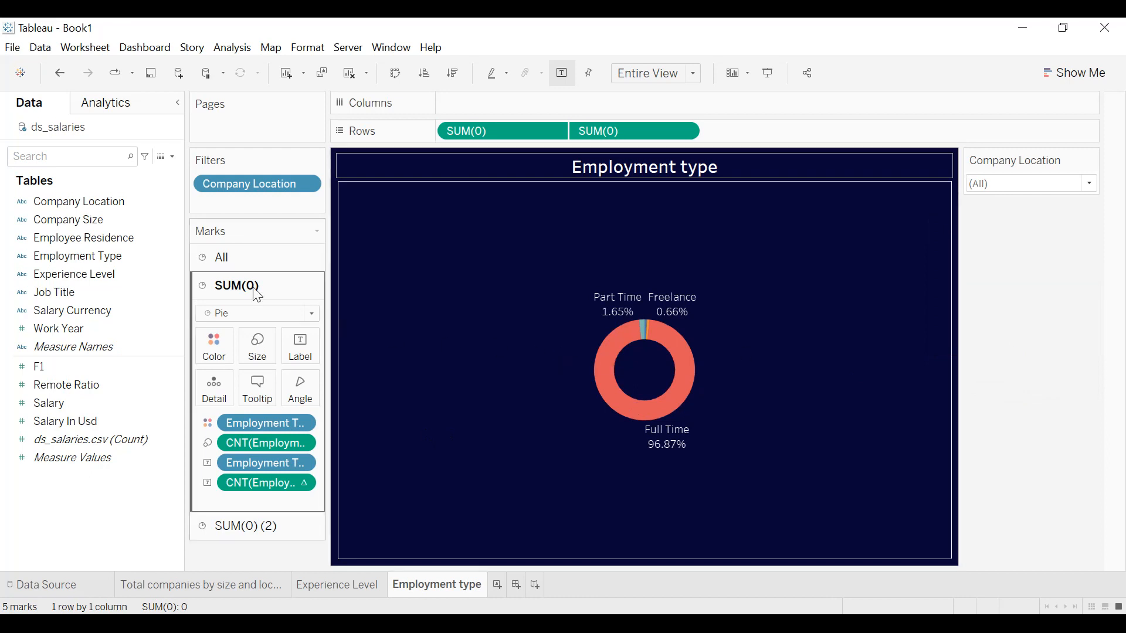
Assign the Lightning Default color palette to the Employment Type slices.
{"action": "left_click", "coordinate": [213, 345]}
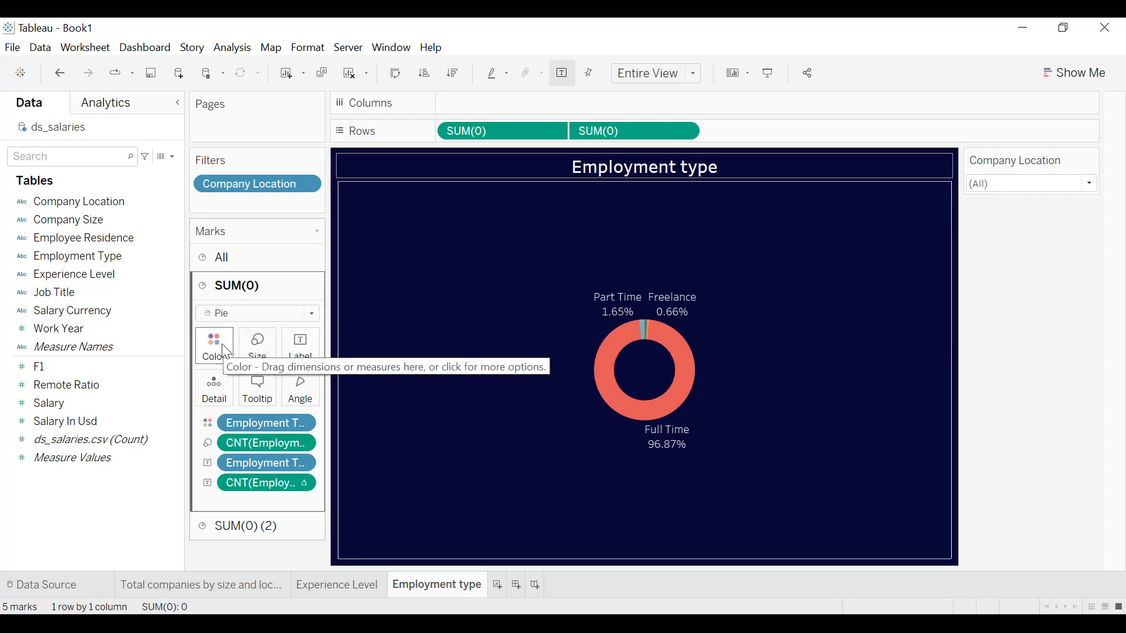
{"action": "left_click", "coordinate": [267, 399]}
{"action": "left_click", "coordinate": [670, 234]}
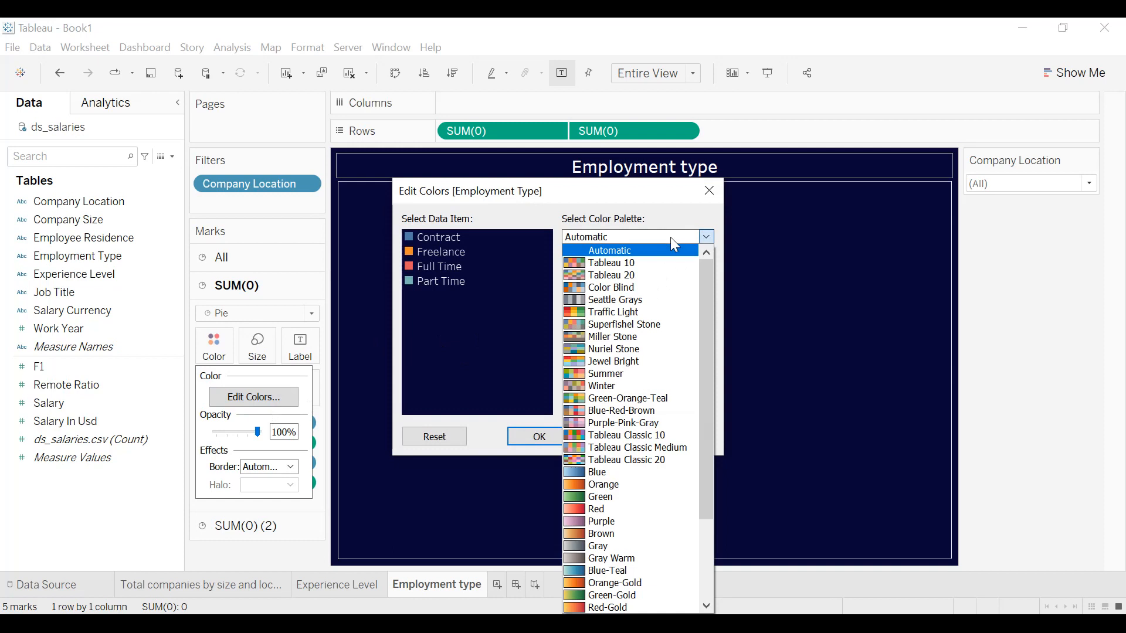
{"action": "scroll", "coordinate": [651, 328], "scroll_direction": "down", "scroll_amount": 3}
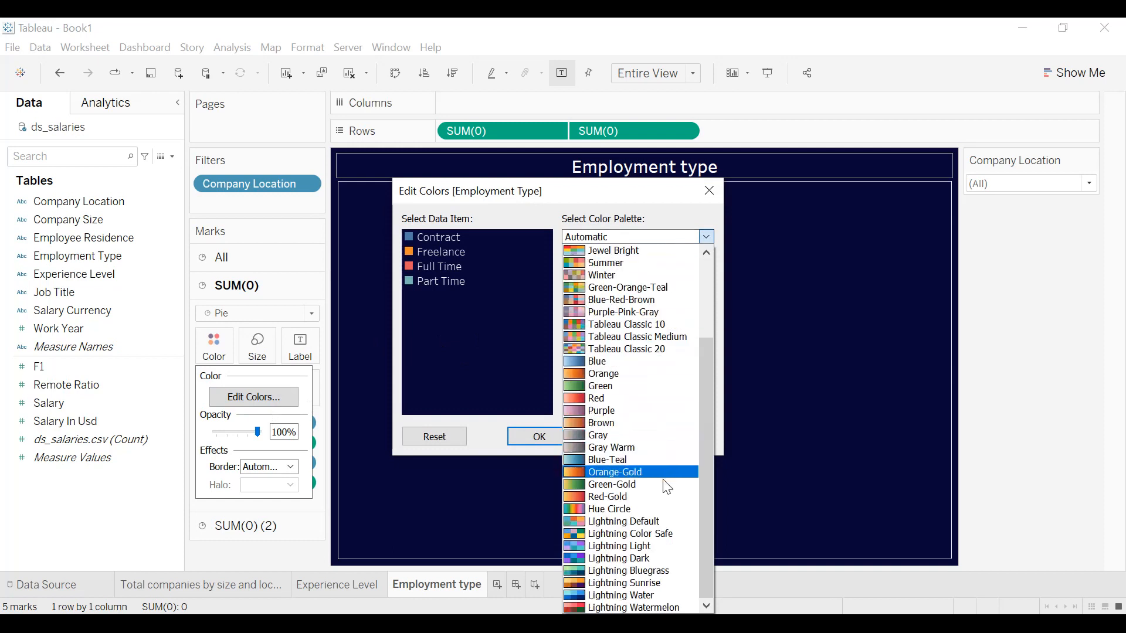
{"action": "left_click", "coordinate": [653, 522]}
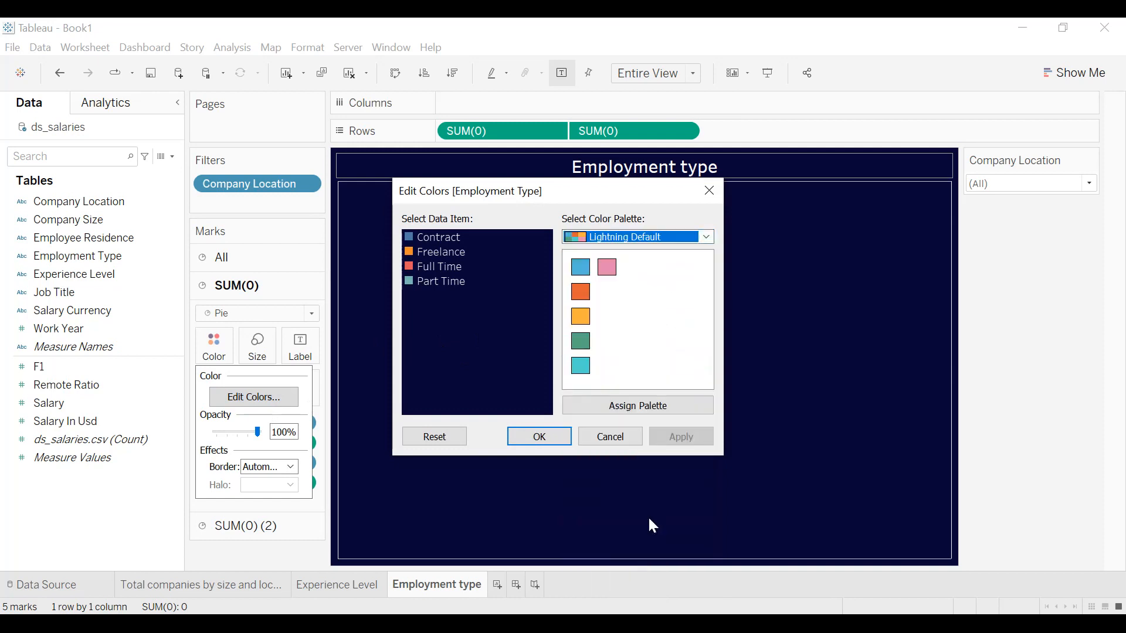
{"action": "left_click", "coordinate": [650, 407]}
{"action": "left_click", "coordinate": [664, 437]}
{"action": "left_click", "coordinate": [535, 437]}
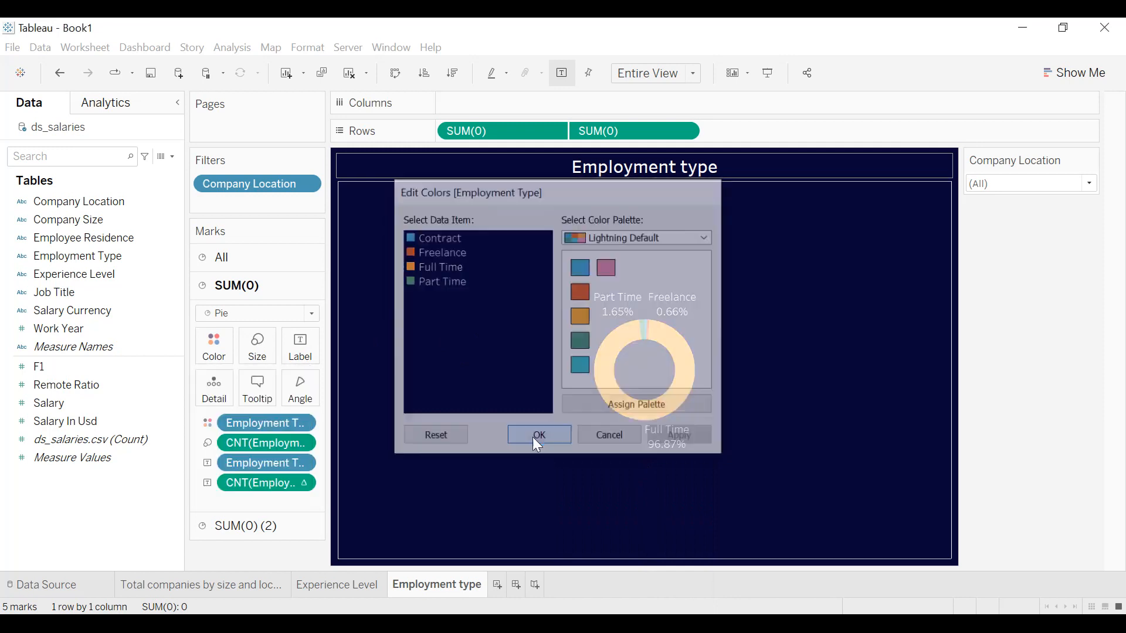
Recolor the Employment Type slices, assigning blue to Full Time and yellow-orange to Contract.
{"action": "left_click", "coordinate": [214, 351]}
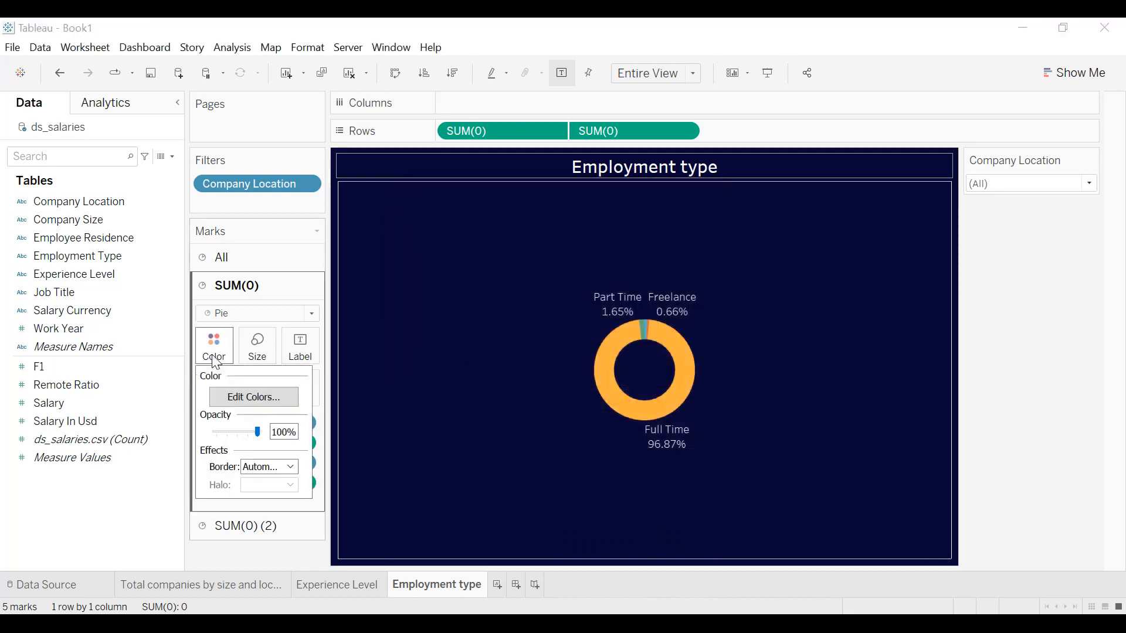
{"action": "left_click", "coordinate": [254, 402]}
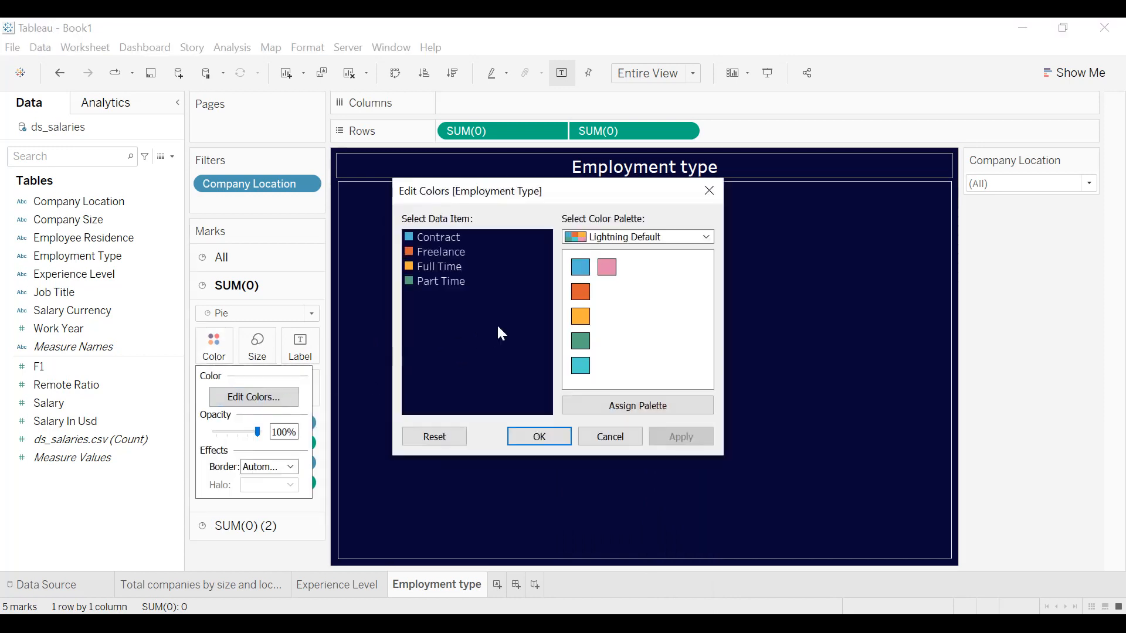
{"action": "left_click", "coordinate": [440, 267]}
{"action": "left_click", "coordinate": [580, 267]}
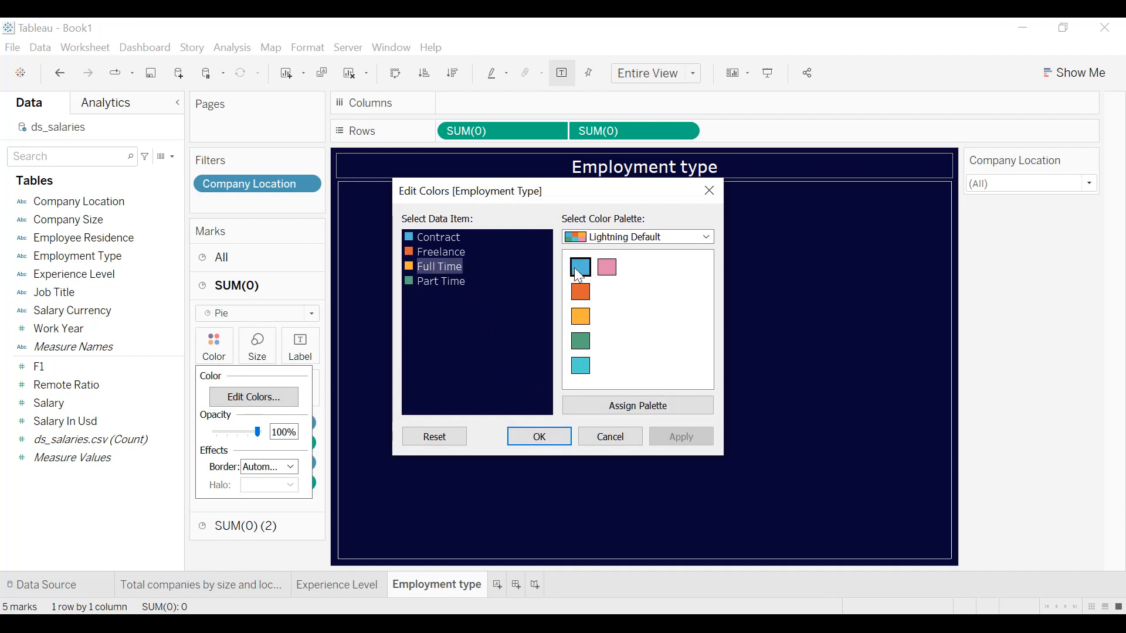
{"action": "left_click", "coordinate": [438, 238]}
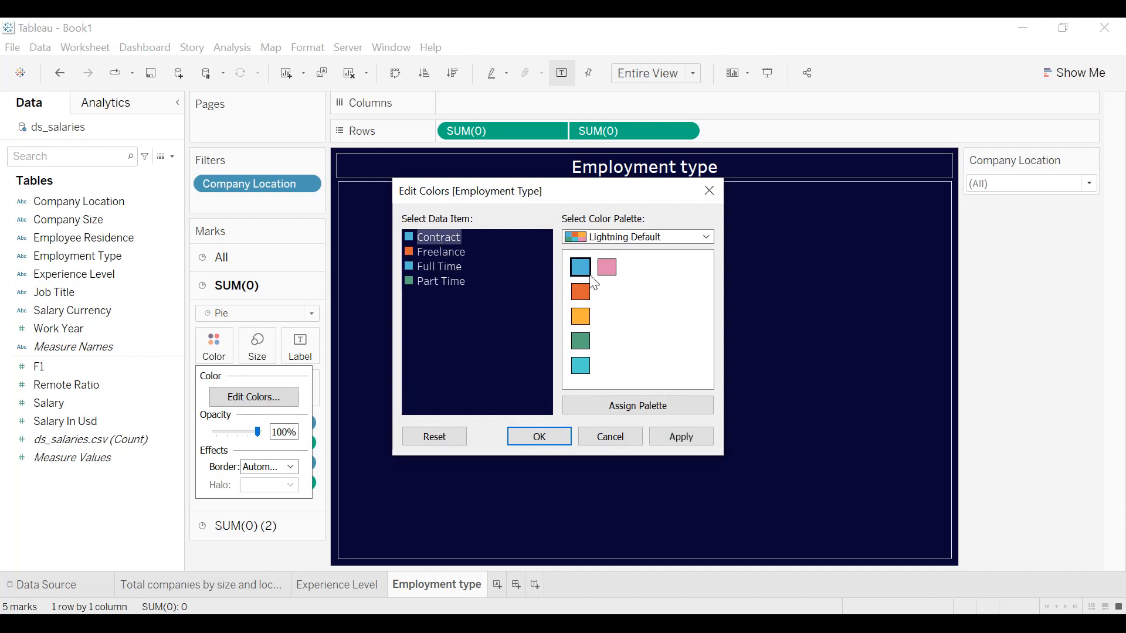
{"action": "left_click", "coordinate": [588, 323]}
{"action": "left_click", "coordinate": [682, 436]}
{"action": "left_click", "coordinate": [551, 438]}
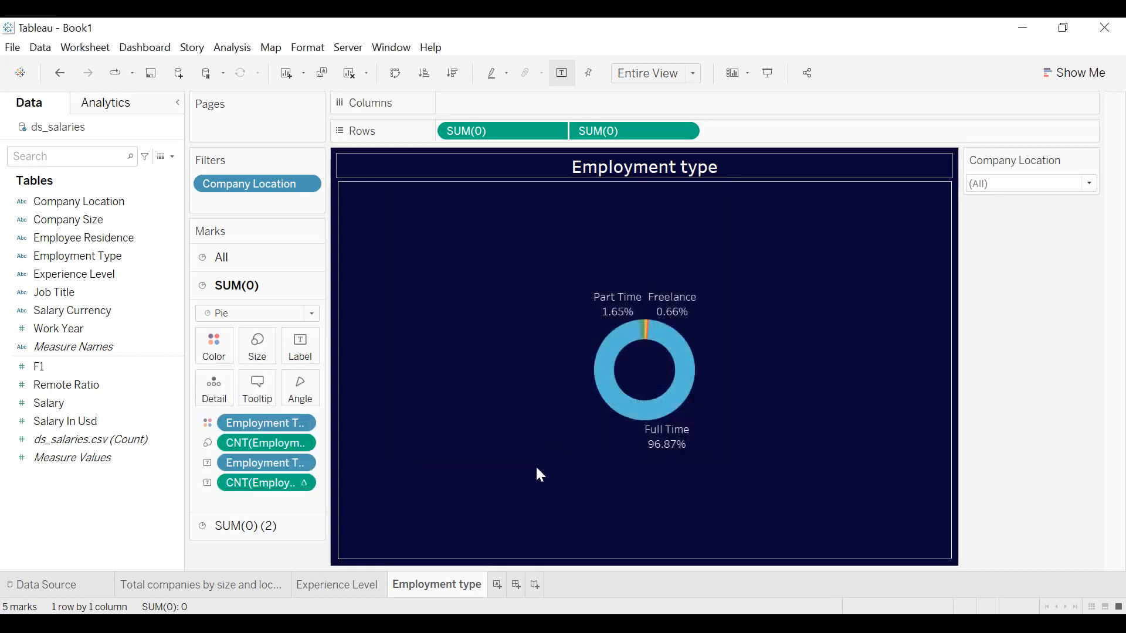
Open the title border options for the Employment type sheet.
{"action": "right_click", "coordinate": [711, 173]}
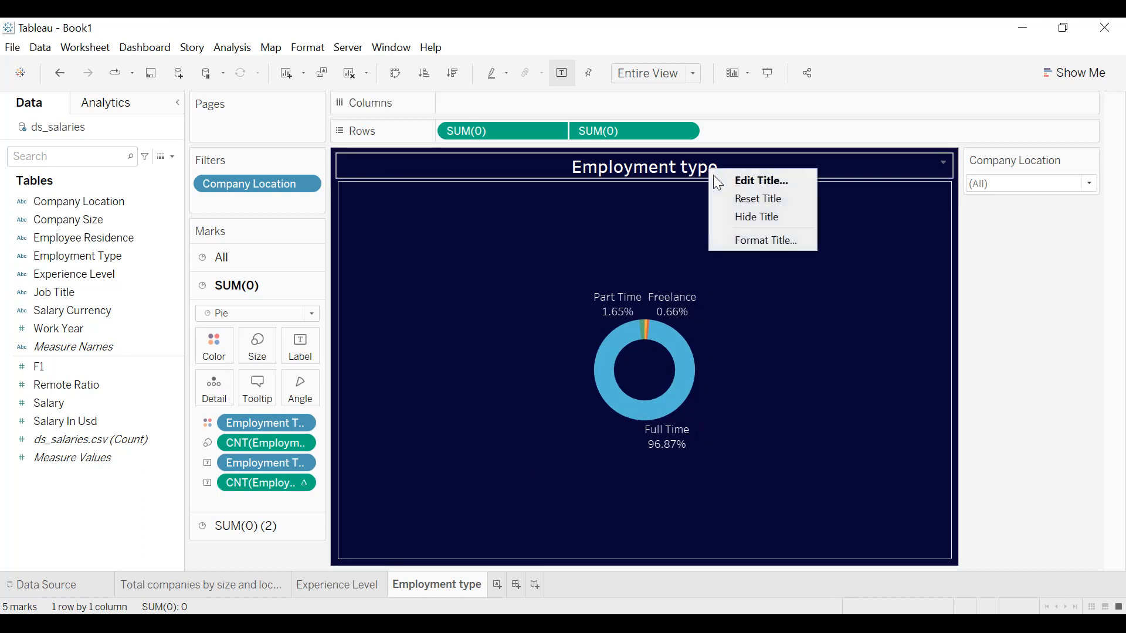
{"action": "left_click", "coordinate": [756, 235]}
{"action": "left_click", "coordinate": [136, 180]}
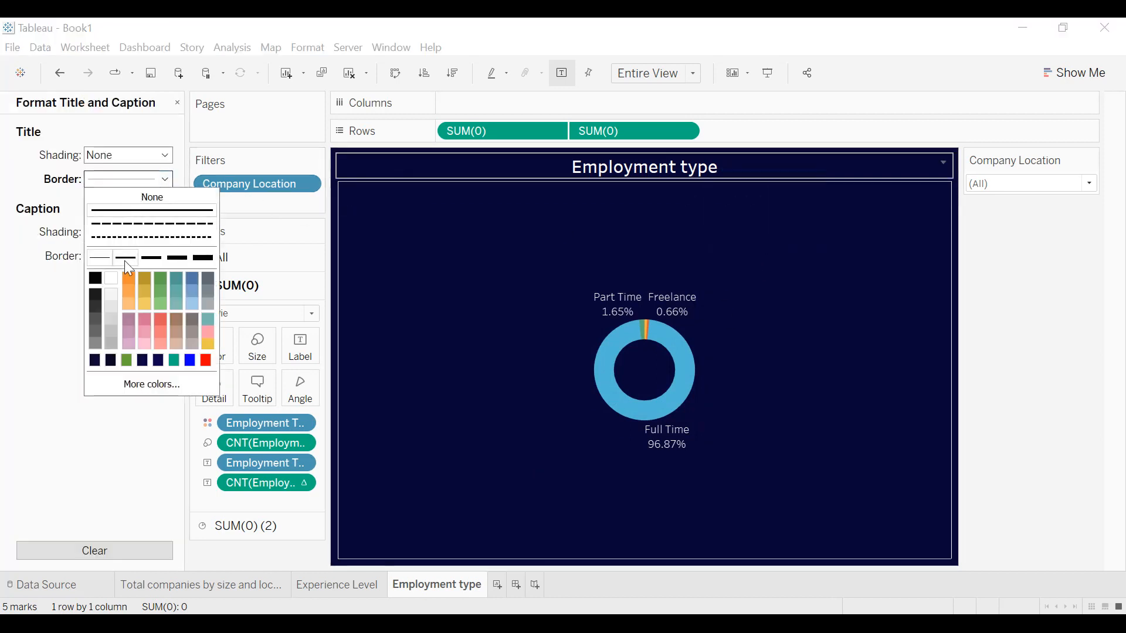
Set the title border on the Experience Level sheet to white.
{"action": "left_click", "coordinate": [340, 583]}
{"action": "right_click", "coordinate": [416, 166]}
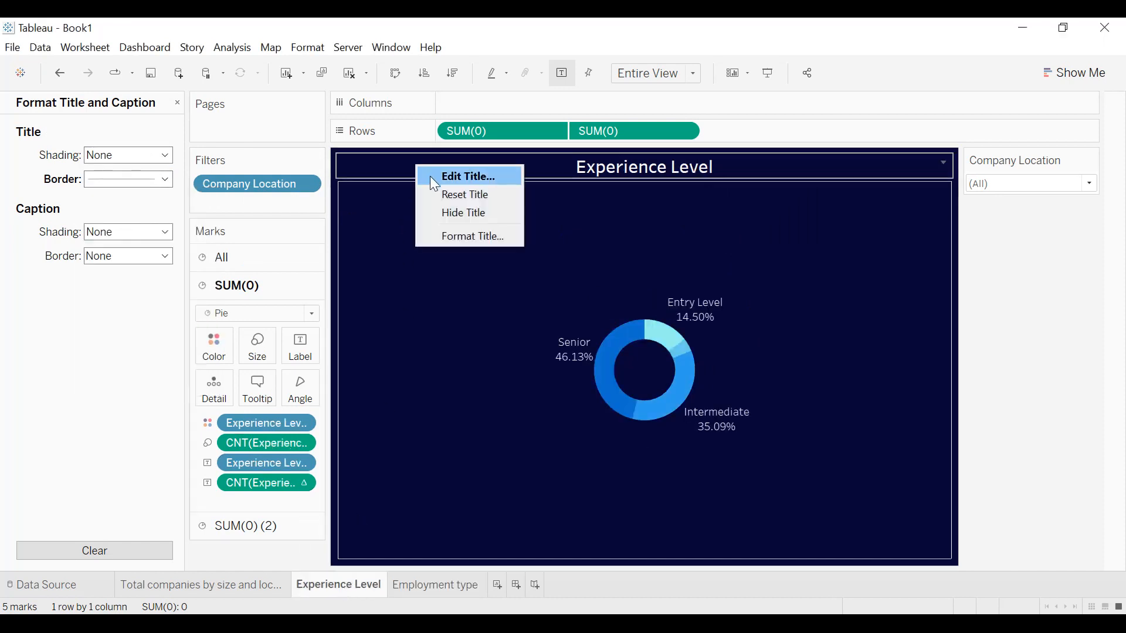
{"action": "left_click", "coordinate": [453, 232]}
{"action": "left_click", "coordinate": [119, 180]}
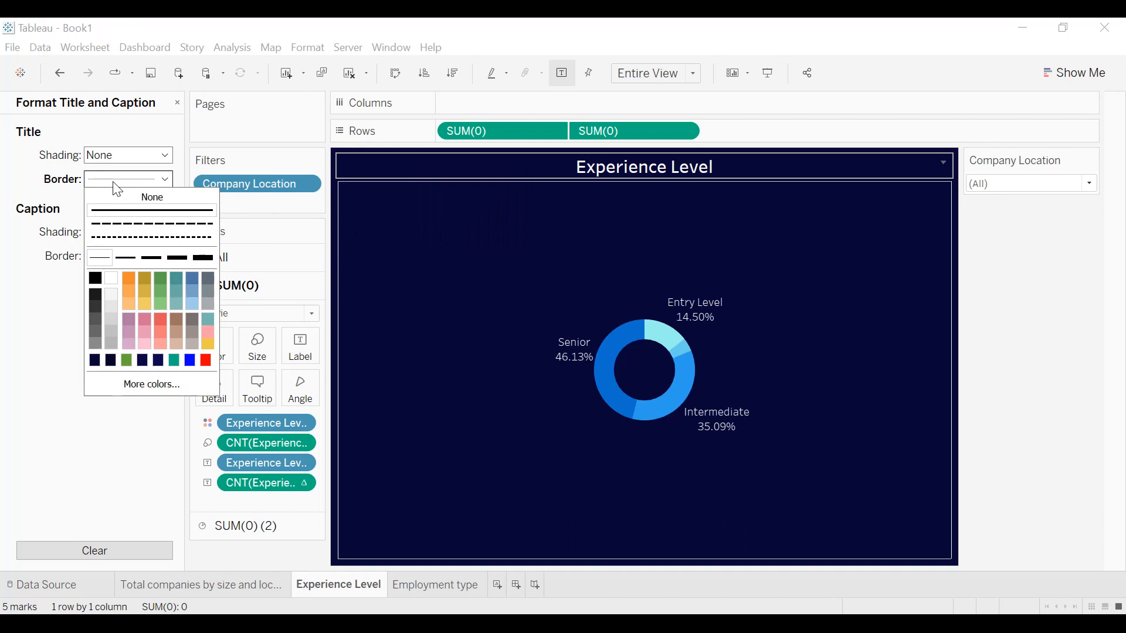
{"action": "left_click", "coordinate": [117, 287]}
{"action": "left_click", "coordinate": [13, 311]}
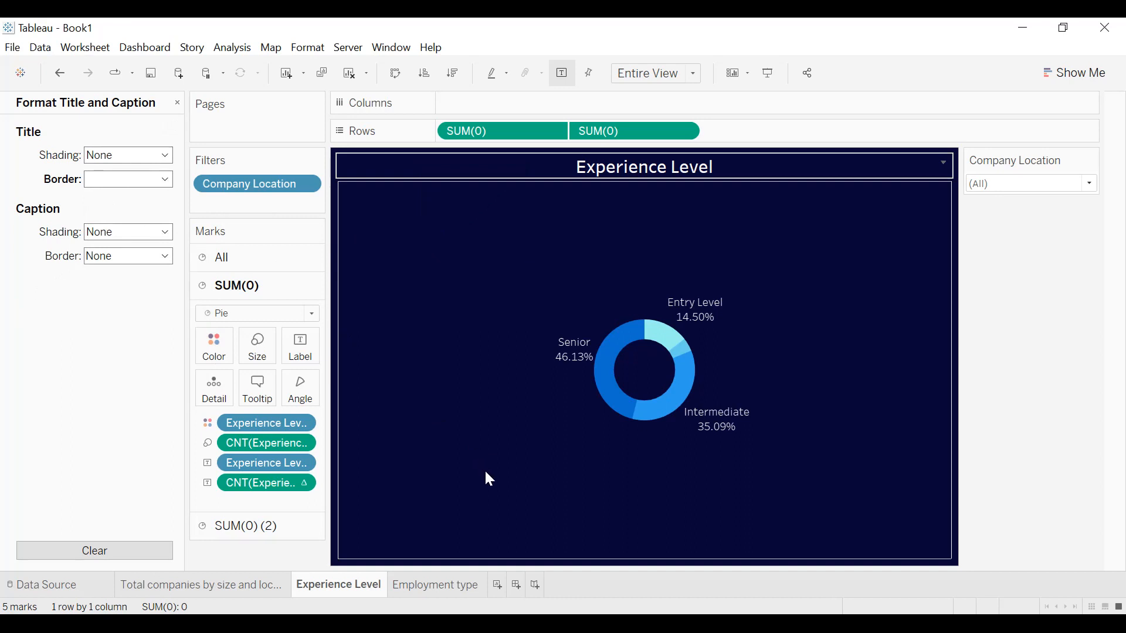
Add a new worksheet and name it "Top 10 employee residence".
{"action": "left_click", "coordinate": [497, 584]}
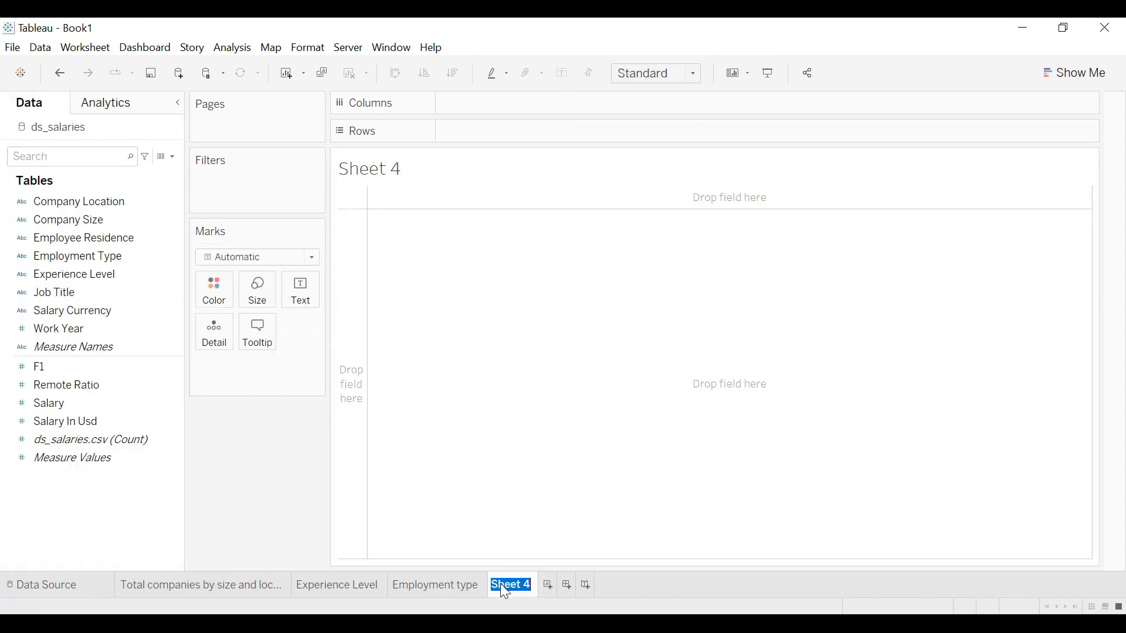
{"action": "type", "text": "Top 10 em"}
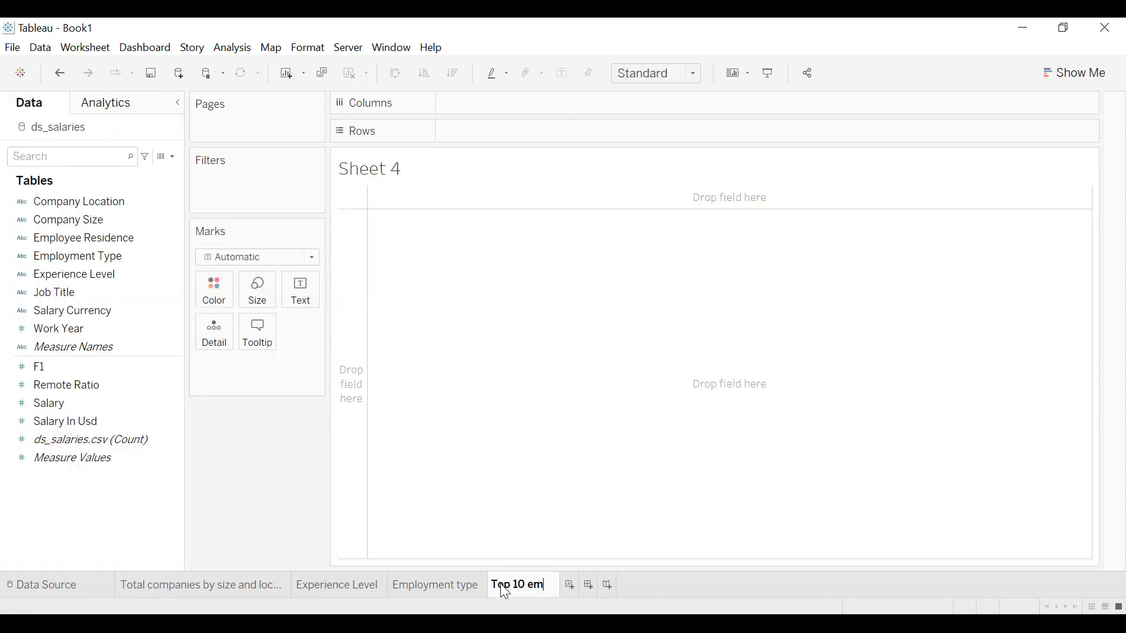
{"action": "type", "text": "ployee residence"}
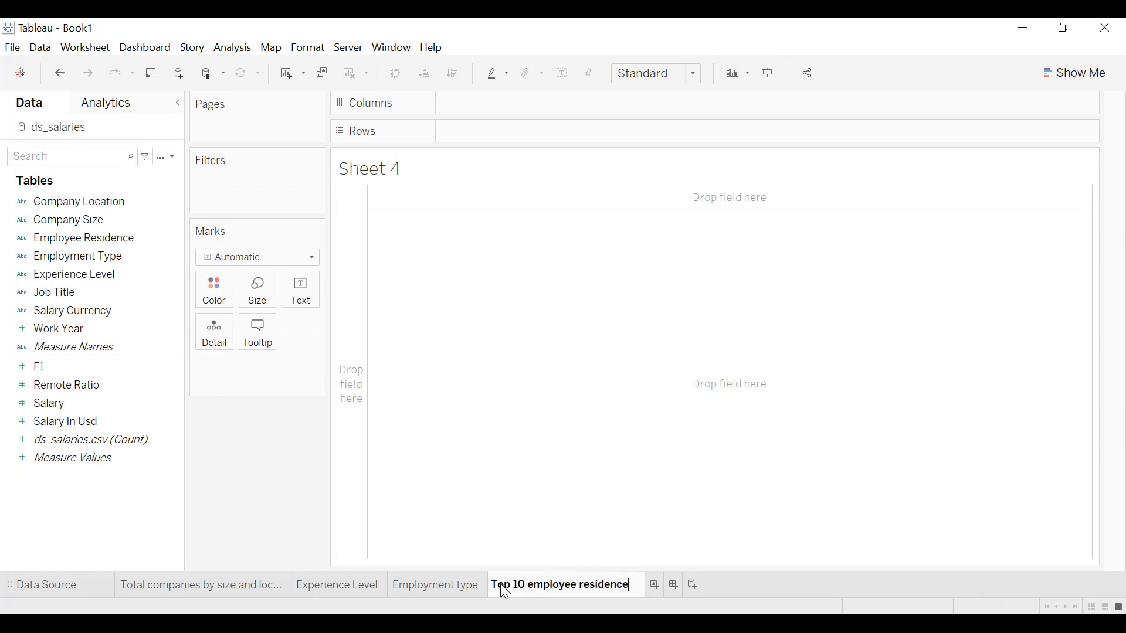
{"action": "key", "text": "Return"}
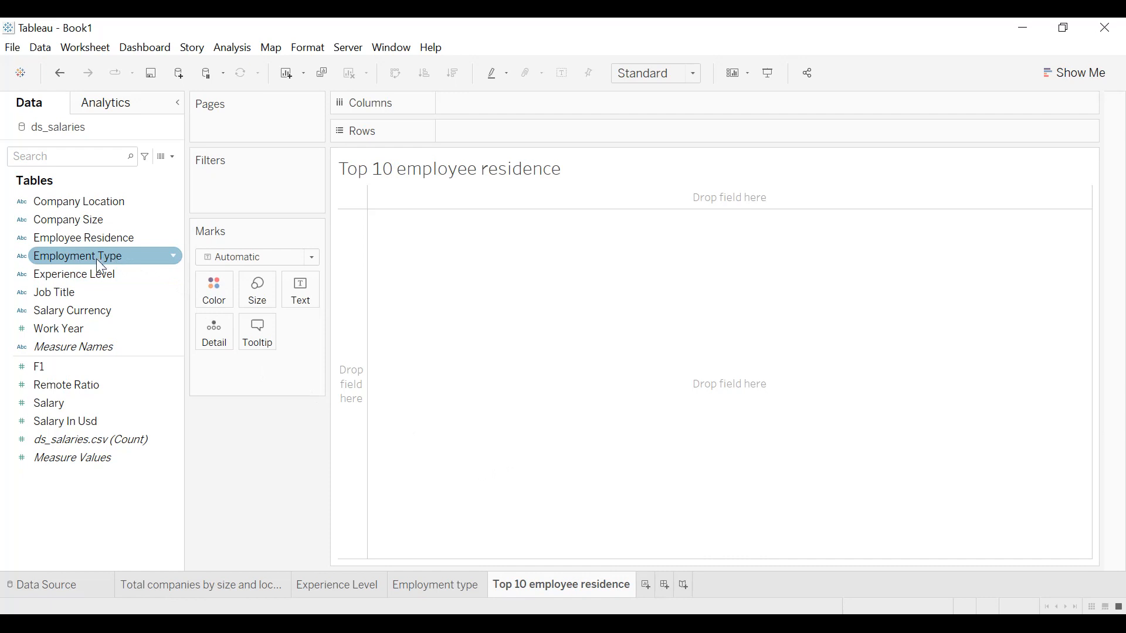
List Employee Residence in the rows and show its count as the text value for each one.
{"action": "left_click_drag", "start_coordinate": [72, 242], "coordinate": [301, 298]}
{"action": "left_click", "coordinate": [303, 367]}
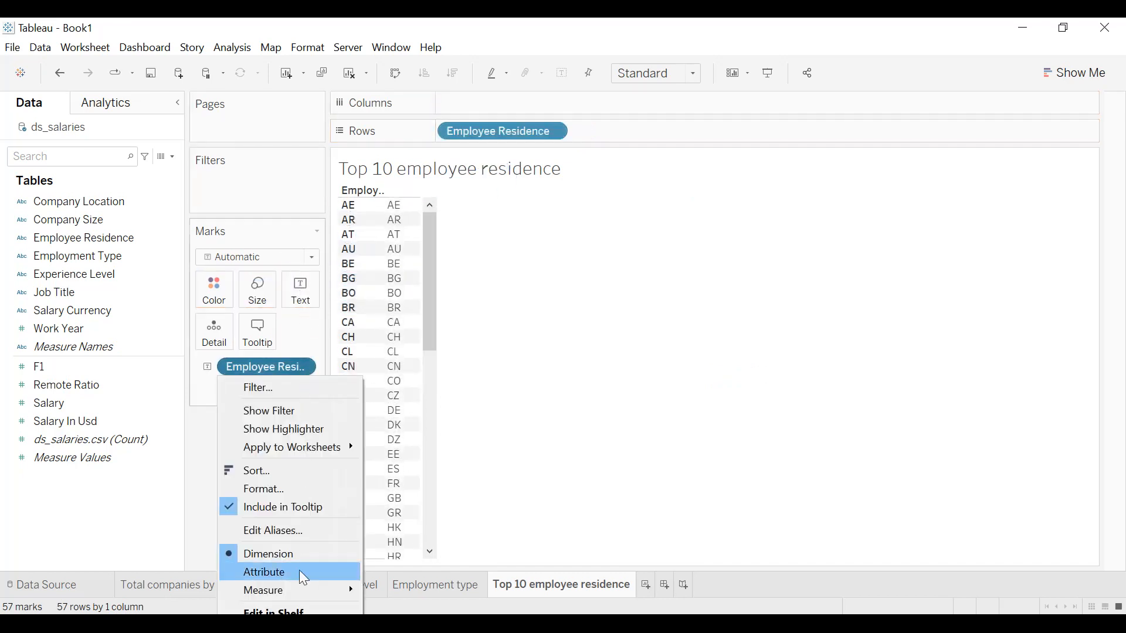
{"action": "mouse_move", "coordinate": [298, 590]}
{"action": "left_click", "coordinate": [410, 603]}
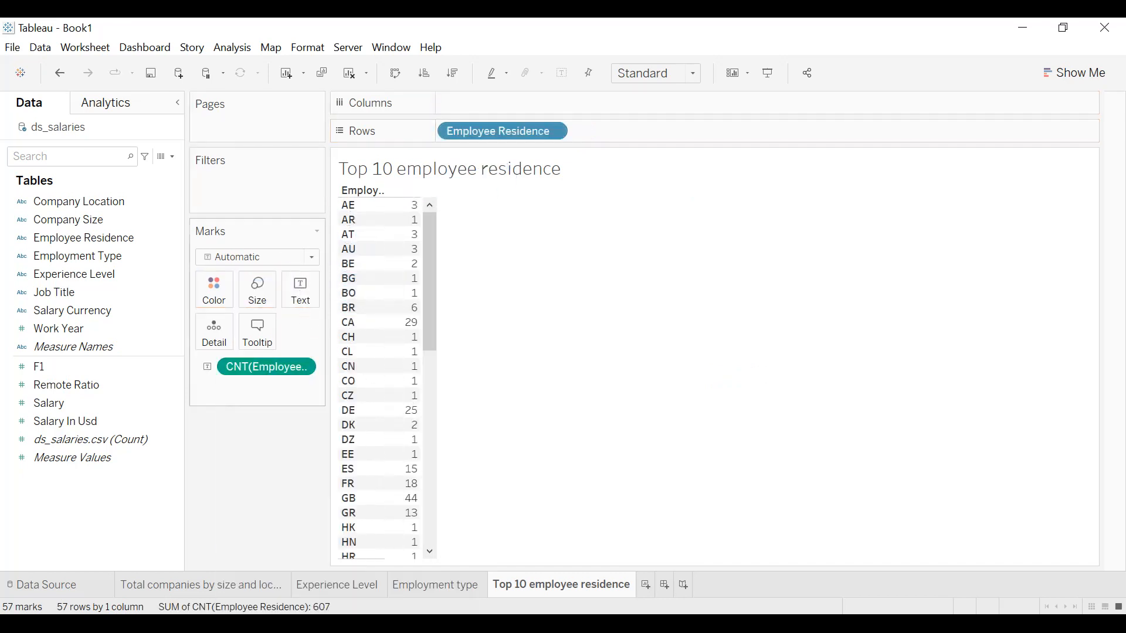
Convert the residence table to a horizontal bar chart sorted in descending order by count.
{"action": "left_click", "coordinate": [454, 73]}
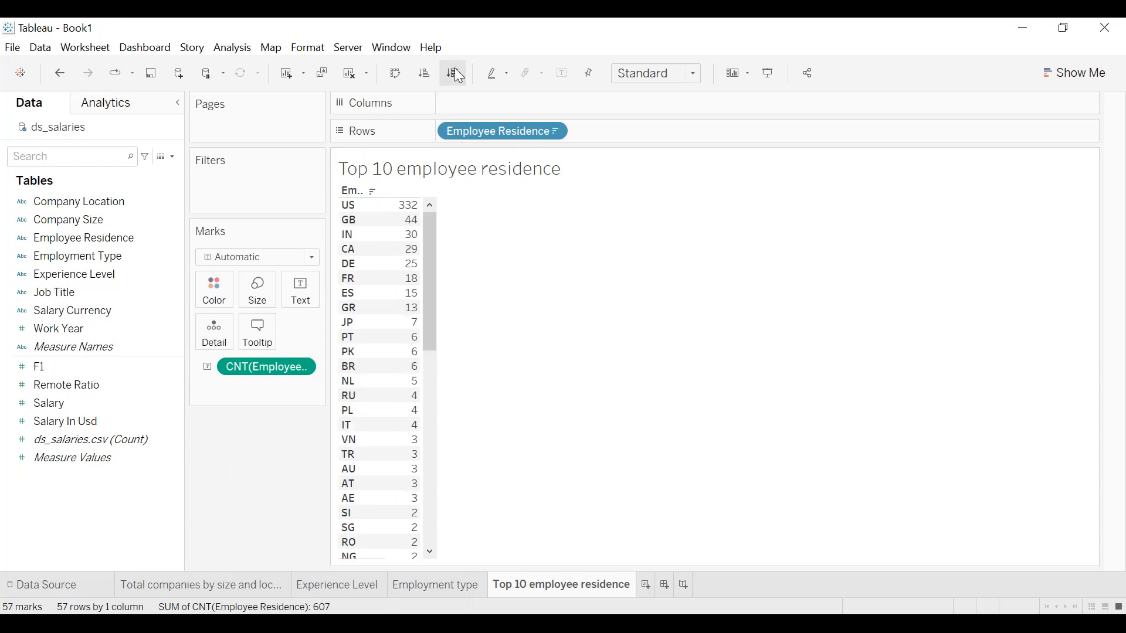
{"action": "left_click", "coordinate": [1073, 74]}
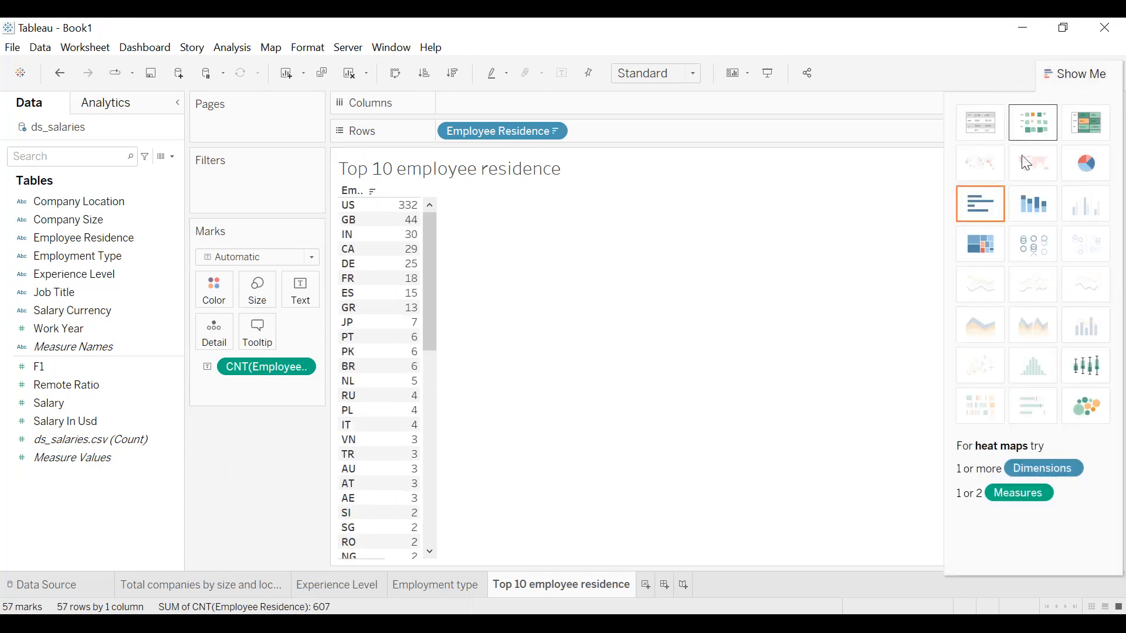
{"action": "left_click", "coordinate": [996, 203]}
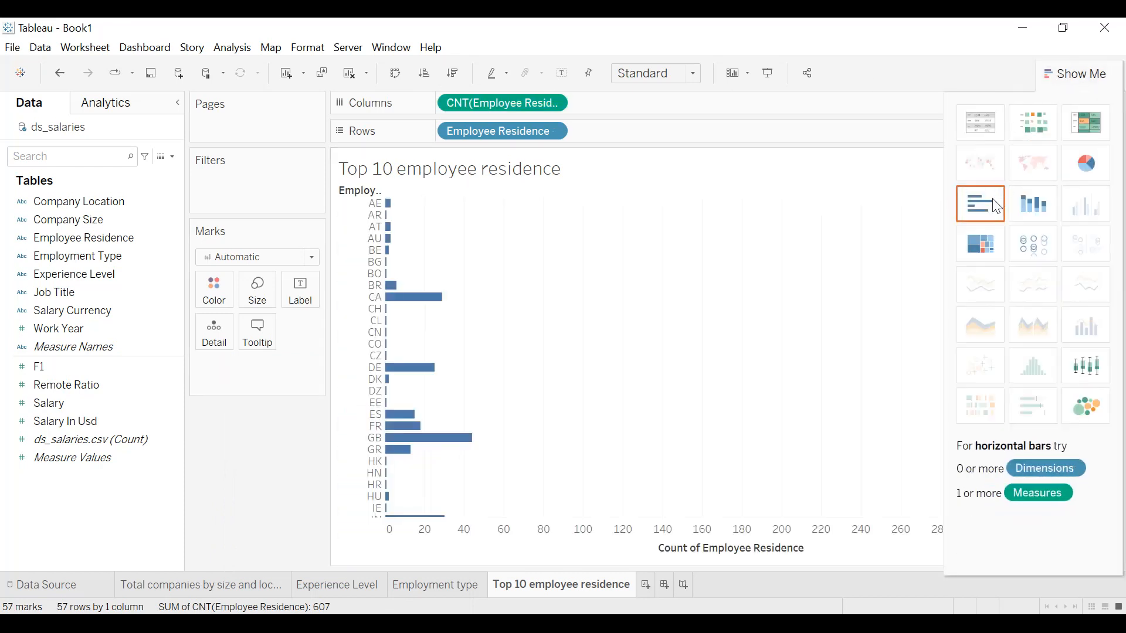
{"action": "left_click", "coordinate": [455, 72]}
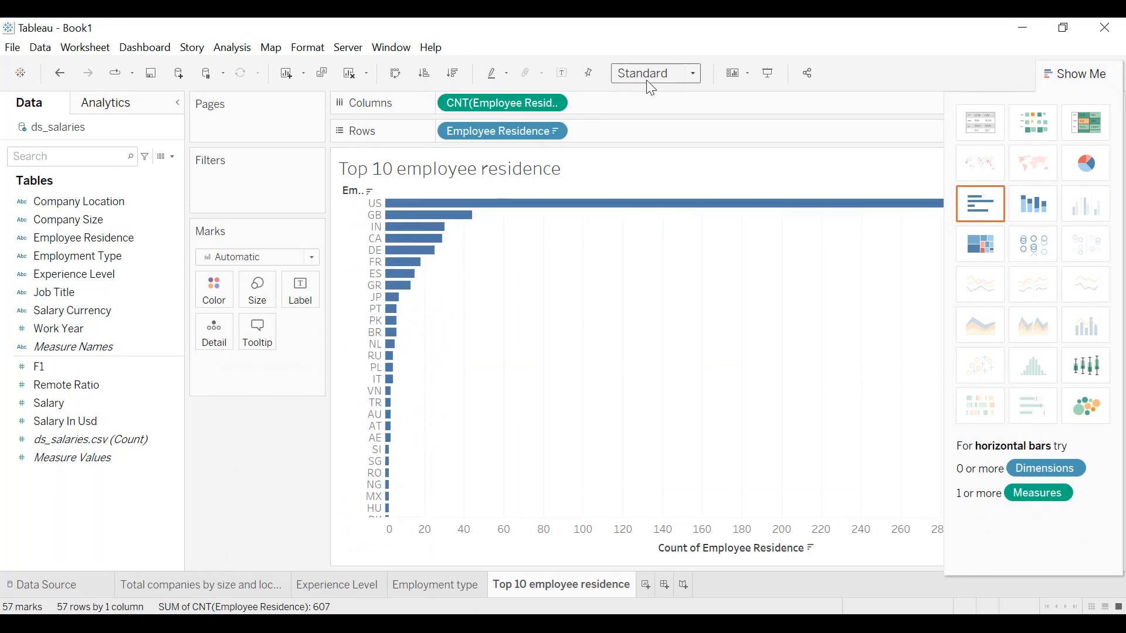
{"action": "left_click", "coordinate": [1050, 74]}
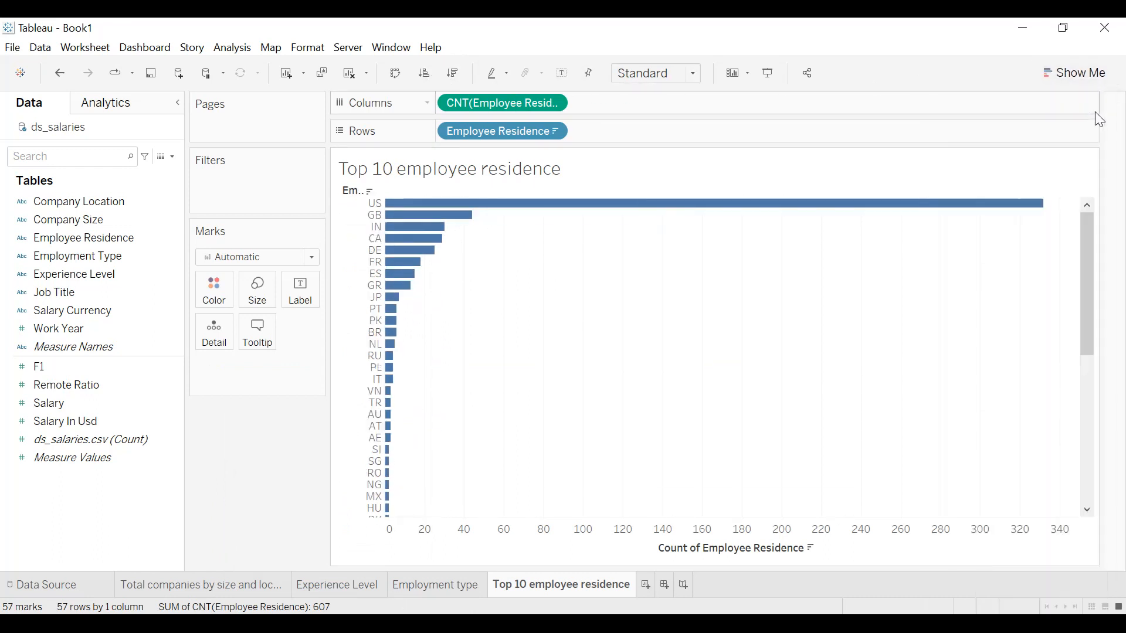
Filter Employee Residence to the top 10 by count of Employee Residence.
{"action": "left_click_drag", "start_coordinate": [503, 130], "coordinate": [274, 191]}
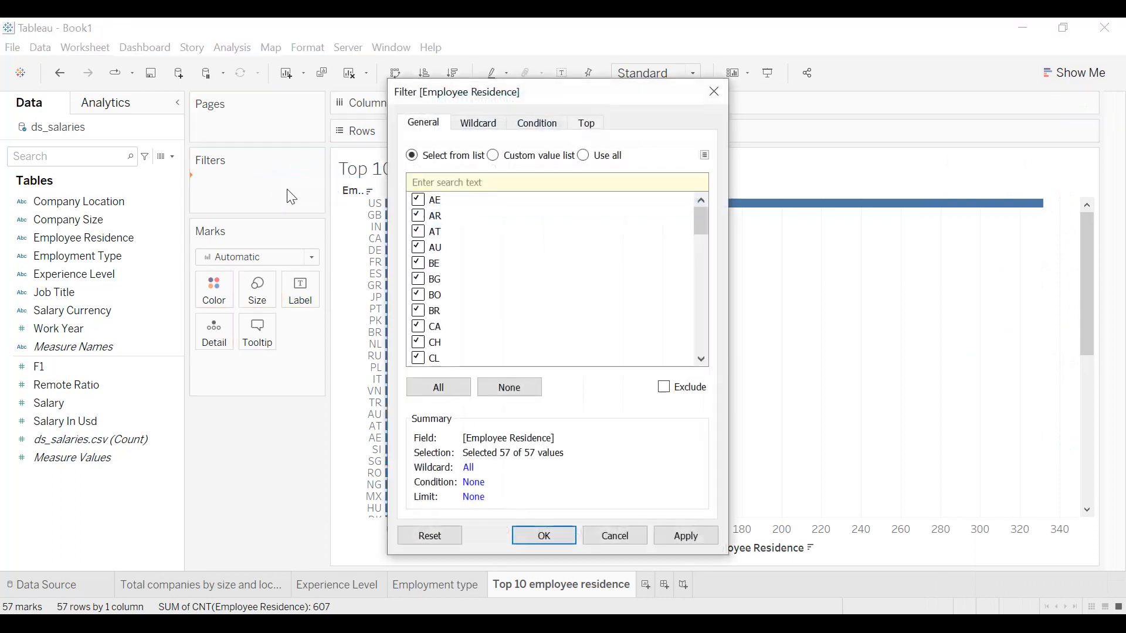
{"action": "left_click", "coordinate": [588, 123]}
{"action": "left_click", "coordinate": [413, 165]}
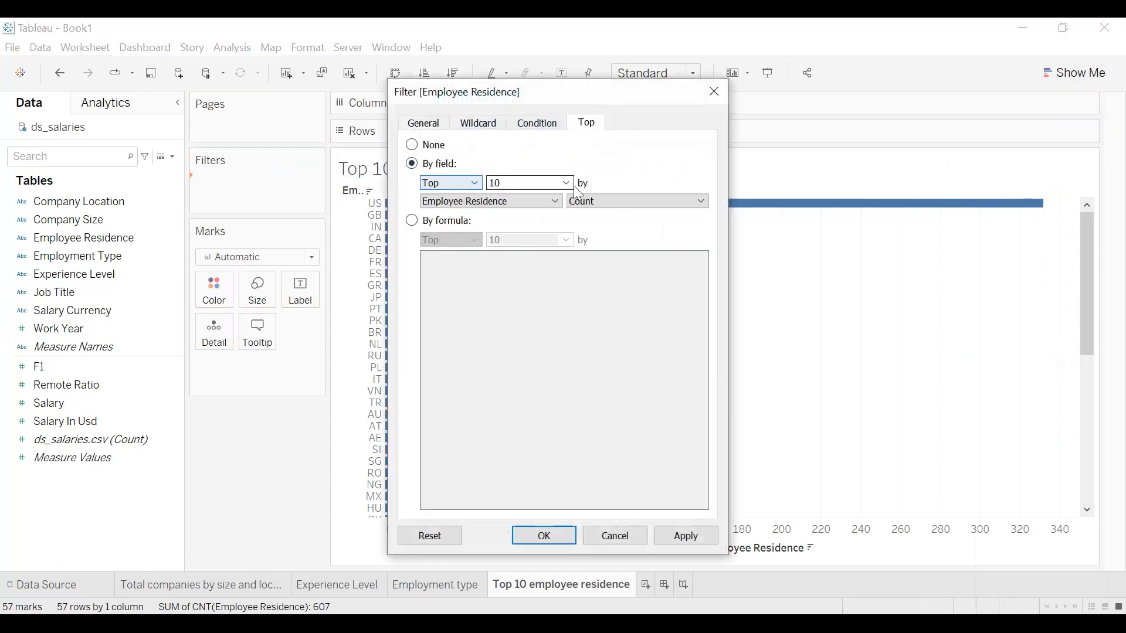
{"action": "left_click", "coordinate": [692, 541]}
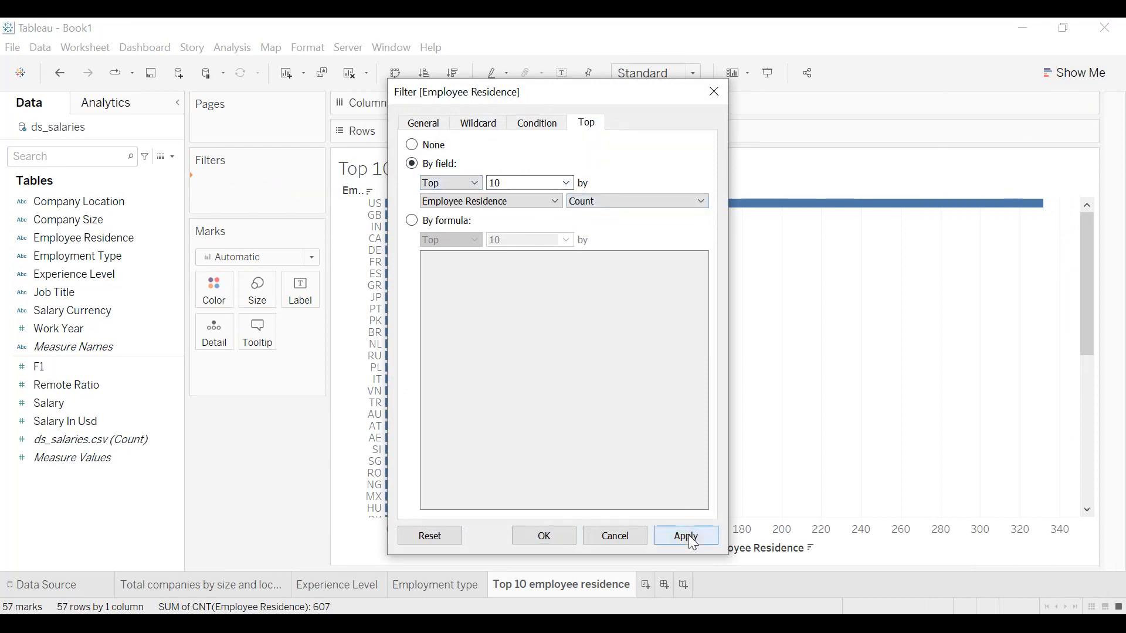
{"action": "left_click", "coordinate": [544, 536]}
Fit the bar chart to the entire view and hide the field labels for rows.
{"action": "left_click", "coordinate": [666, 75]}
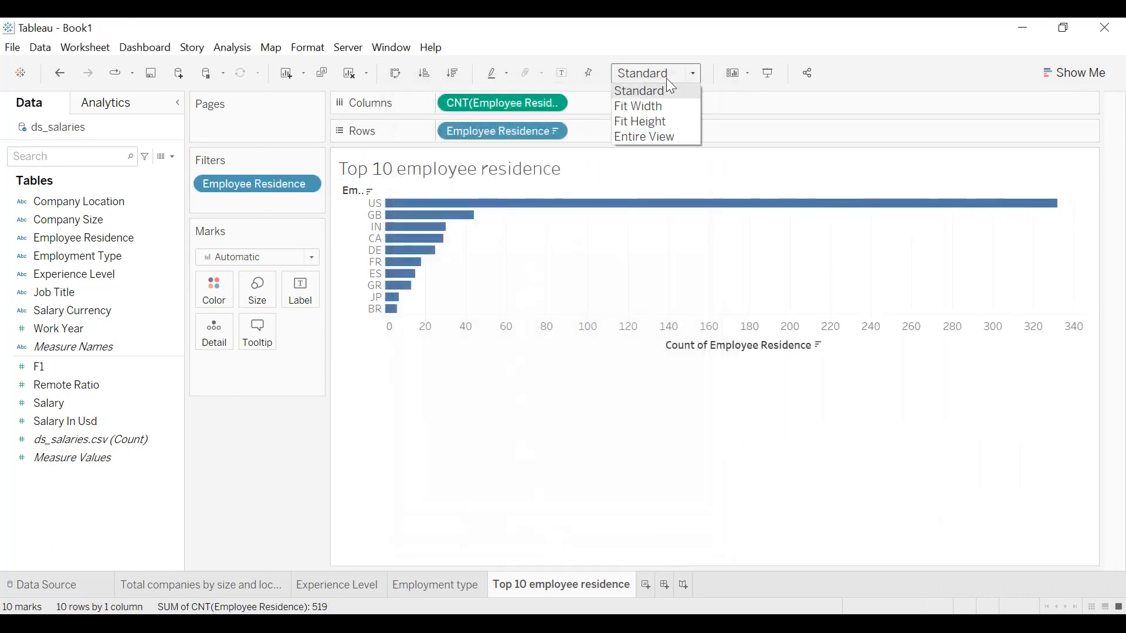
{"action": "left_click", "coordinate": [646, 134]}
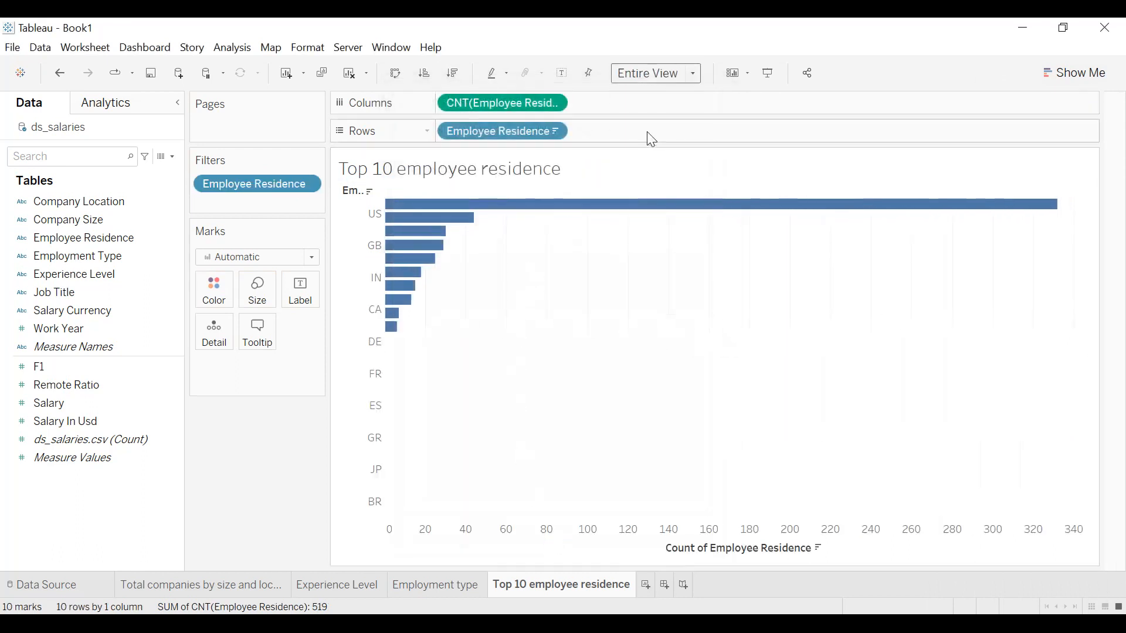
{"action": "right_click", "coordinate": [359, 191]}
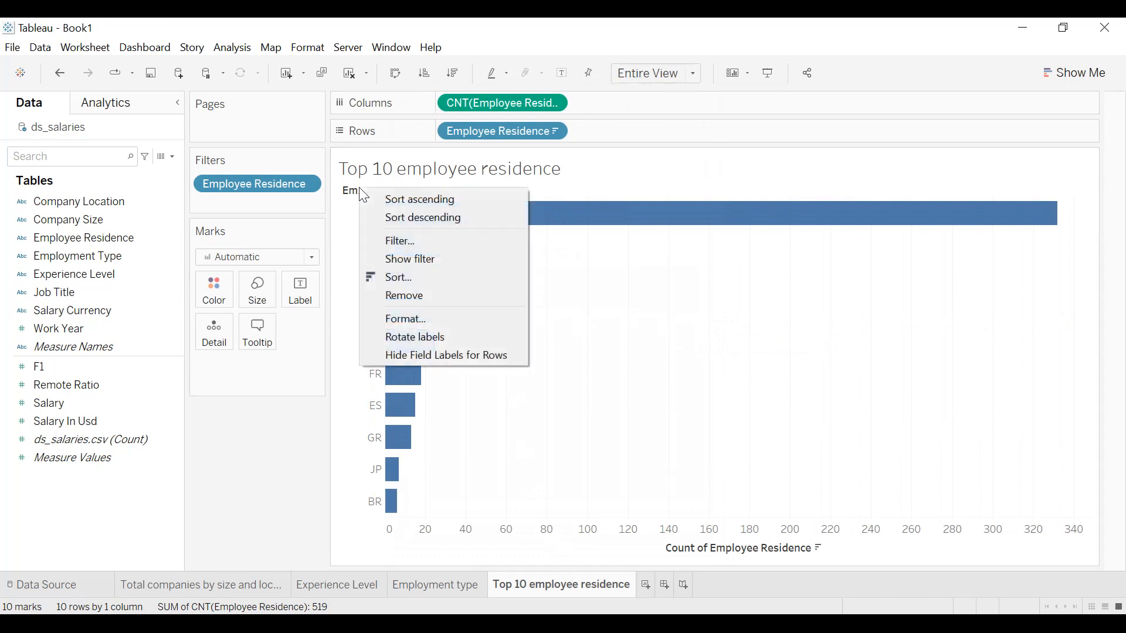
{"action": "left_click", "coordinate": [424, 357]}
Clear the title of the count axis and label the bars with the count of Employee Residence.
{"action": "right_click", "coordinate": [717, 550]}
{"action": "left_click", "coordinate": [693, 552]}
{"action": "double_click", "coordinate": [691, 552]}
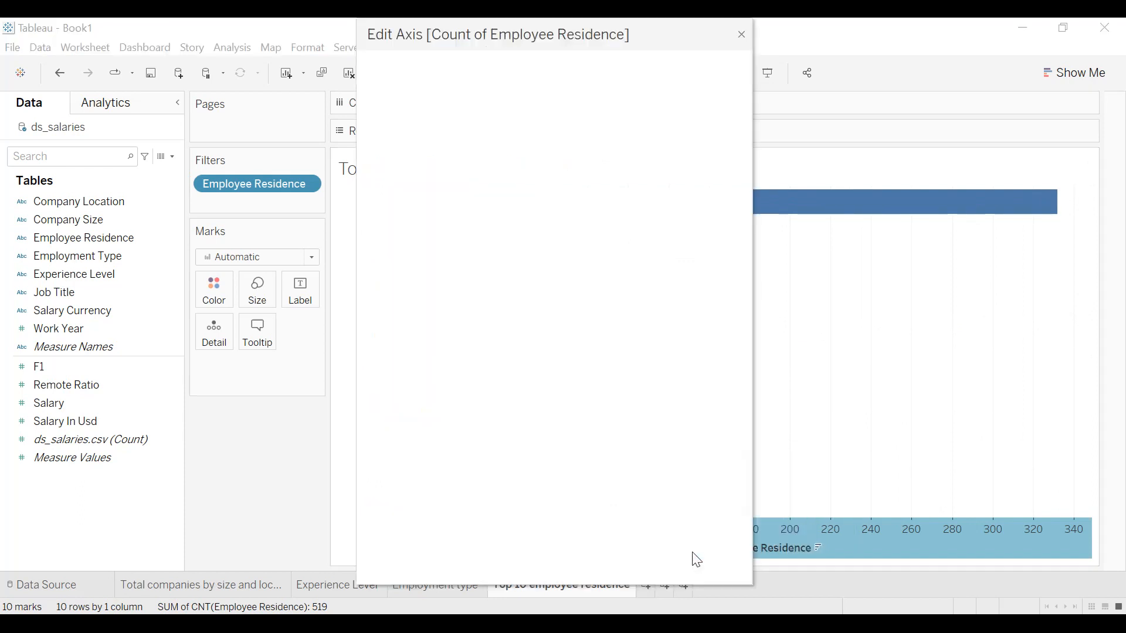
{"action": "key", "text": "BackSpace"}
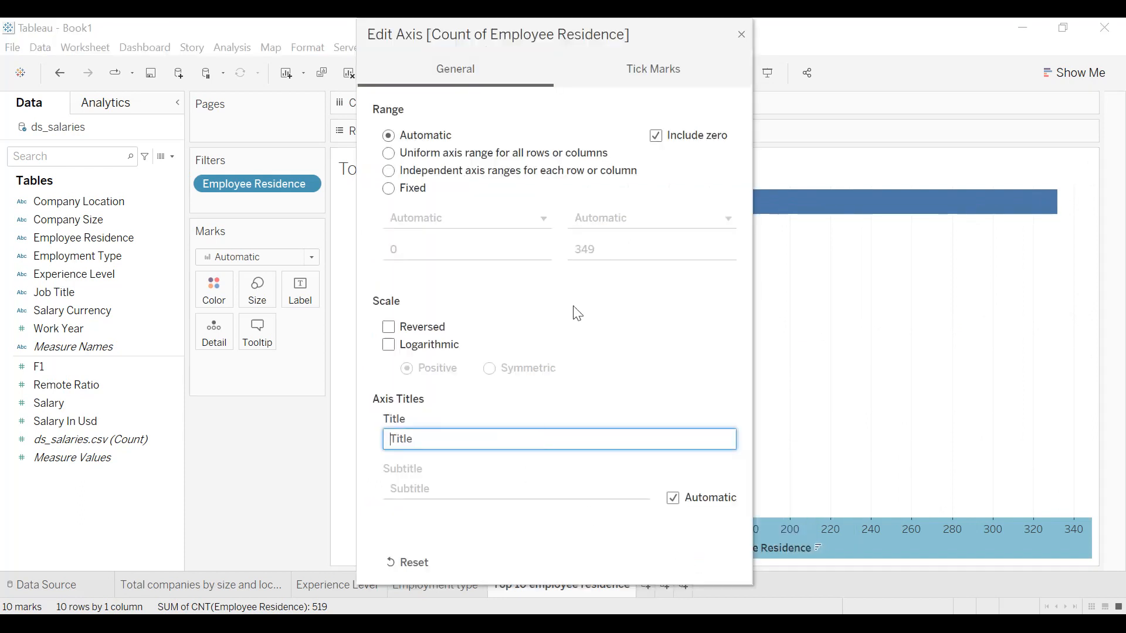
{"action": "left_click", "coordinate": [743, 33]}
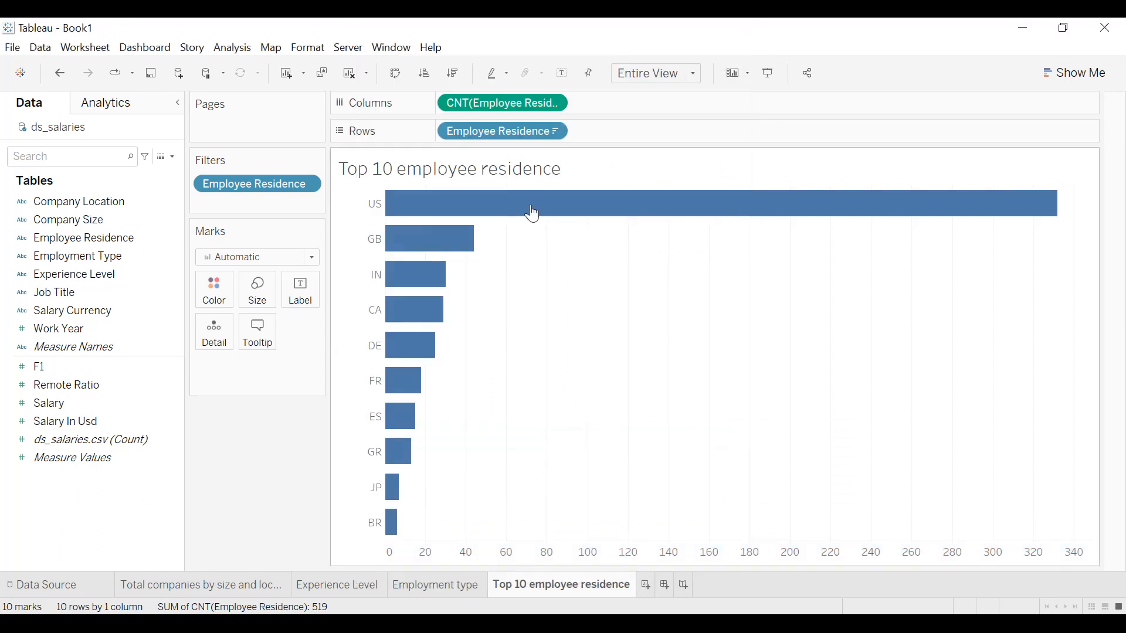
{"action": "left_click_drag", "start_coordinate": [507, 107], "coordinate": [303, 294]}
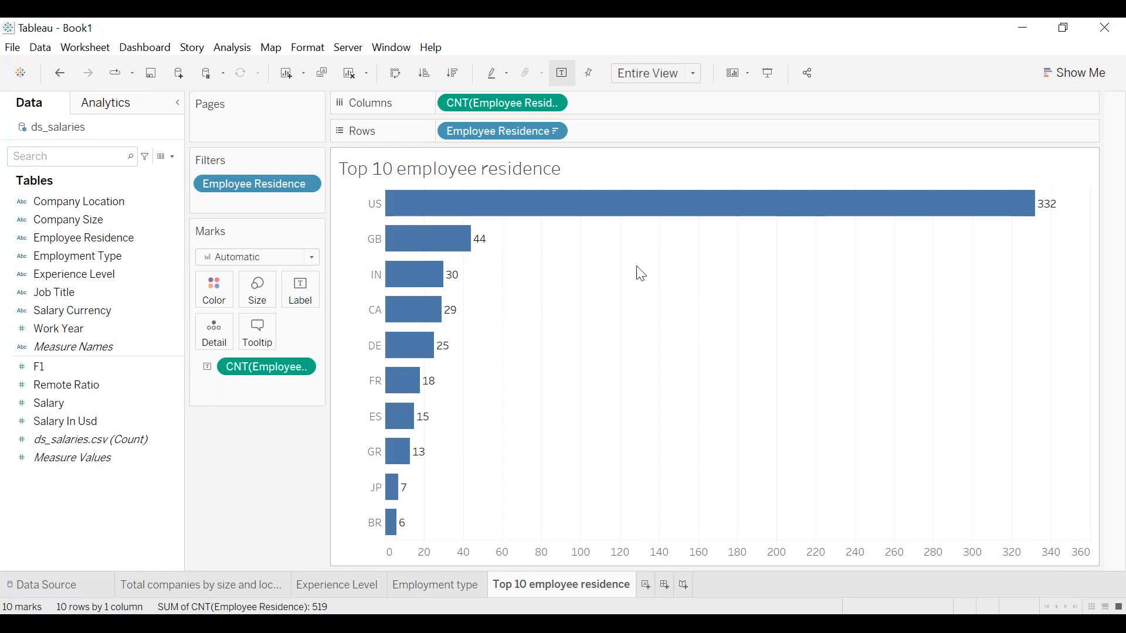
Shade the worksheet background dark navy.
{"action": "left_click", "coordinate": [303, 48]}
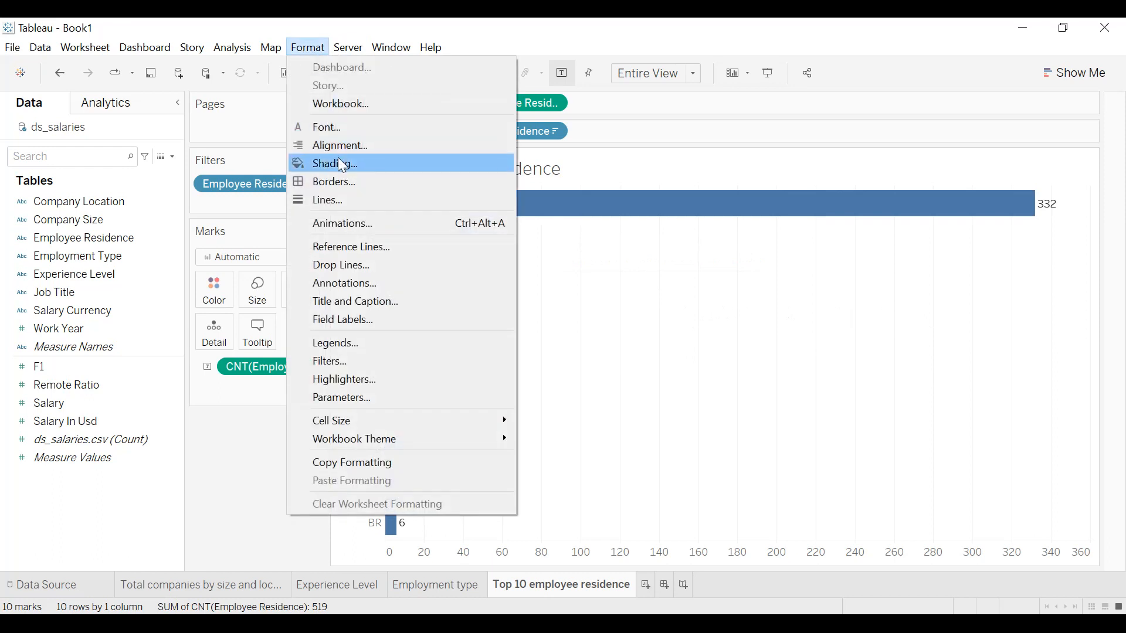
{"action": "left_click", "coordinate": [338, 158]}
{"action": "left_click", "coordinate": [122, 209]}
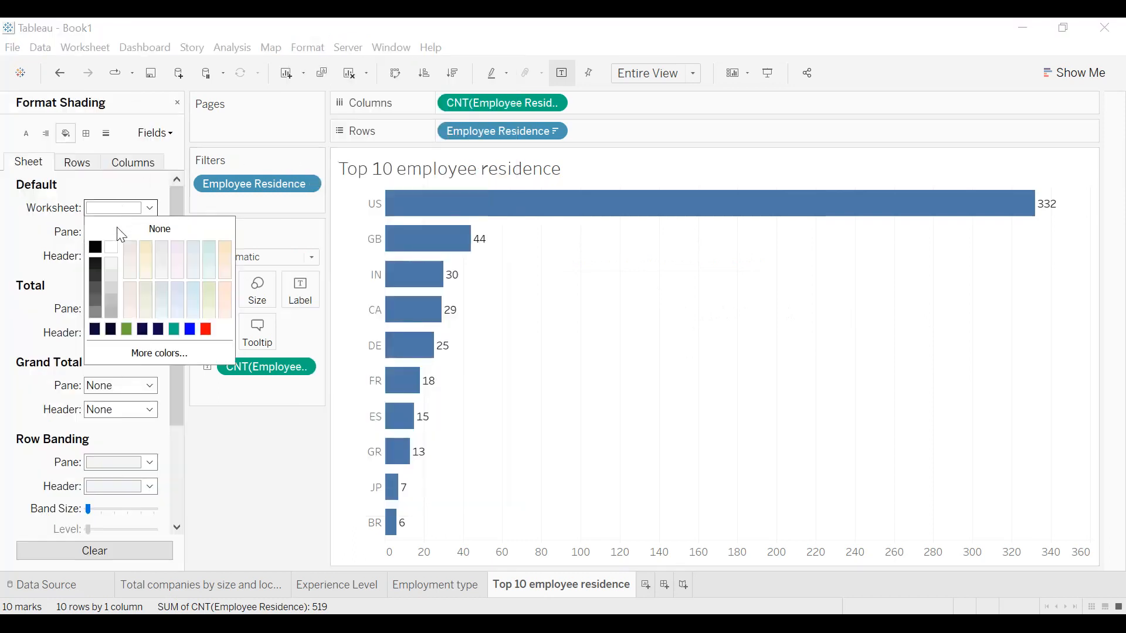
{"action": "left_click", "coordinate": [95, 330]}
Set the worksheet font to bold white at size 10.
{"action": "left_click", "coordinate": [30, 136]}
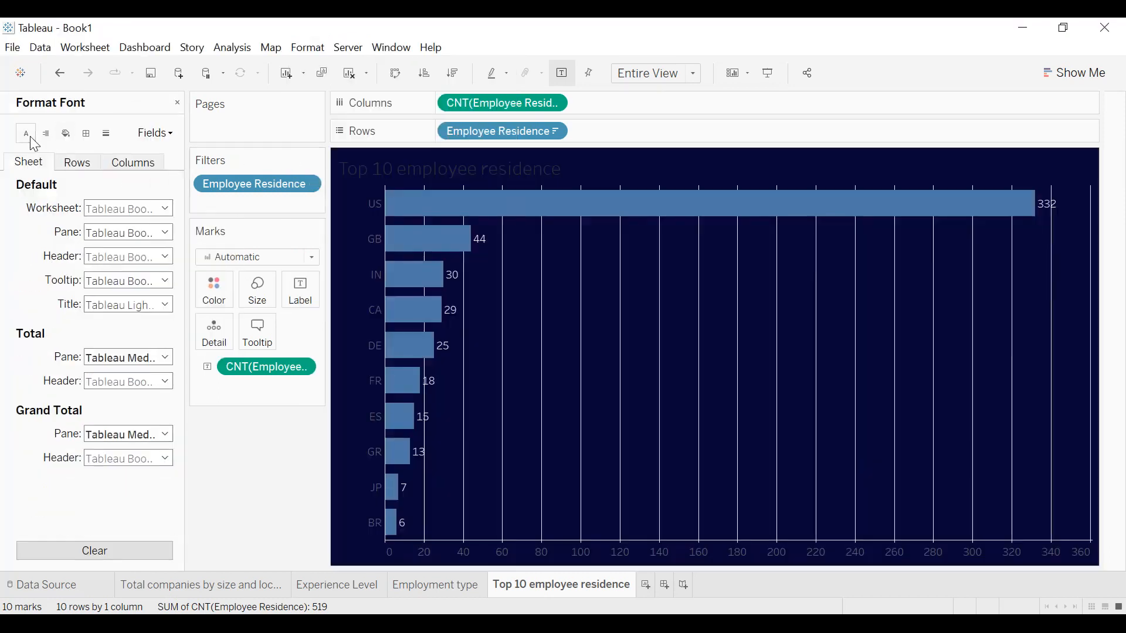
{"action": "left_click", "coordinate": [129, 208]}
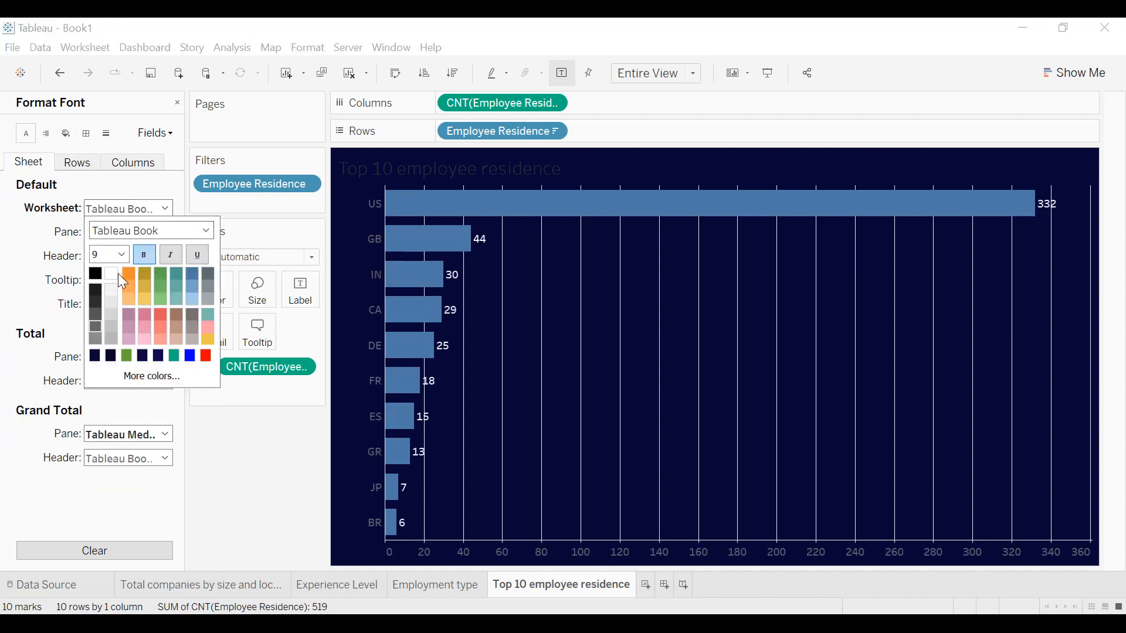
{"action": "left_click", "coordinate": [122, 255]}
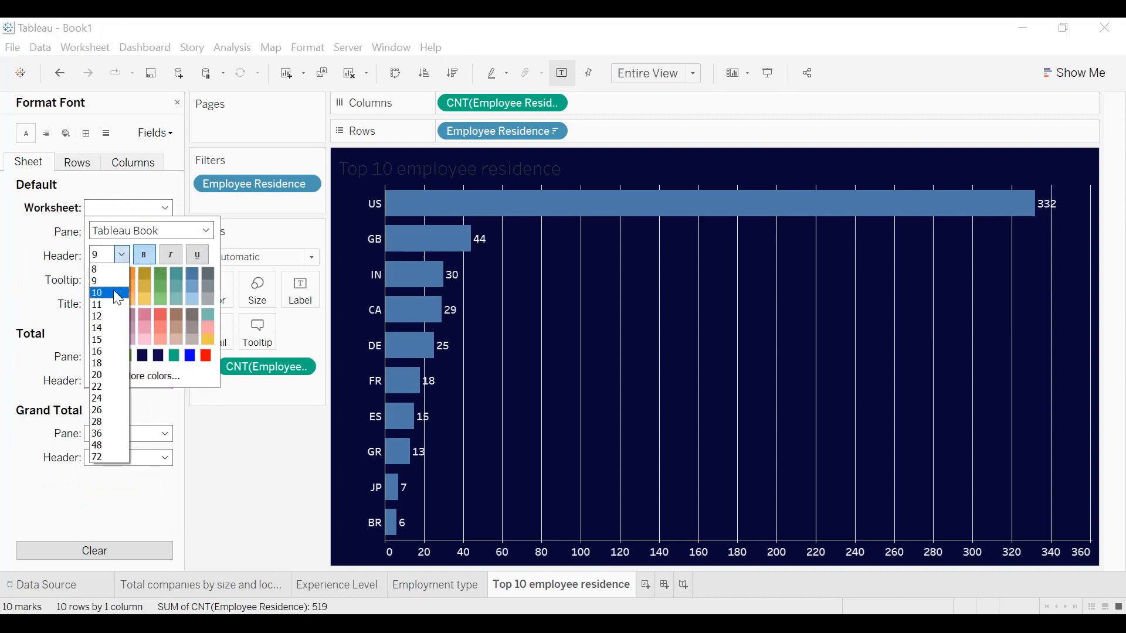
{"action": "left_click", "coordinate": [118, 298]}
{"action": "left_click", "coordinate": [40, 210]}
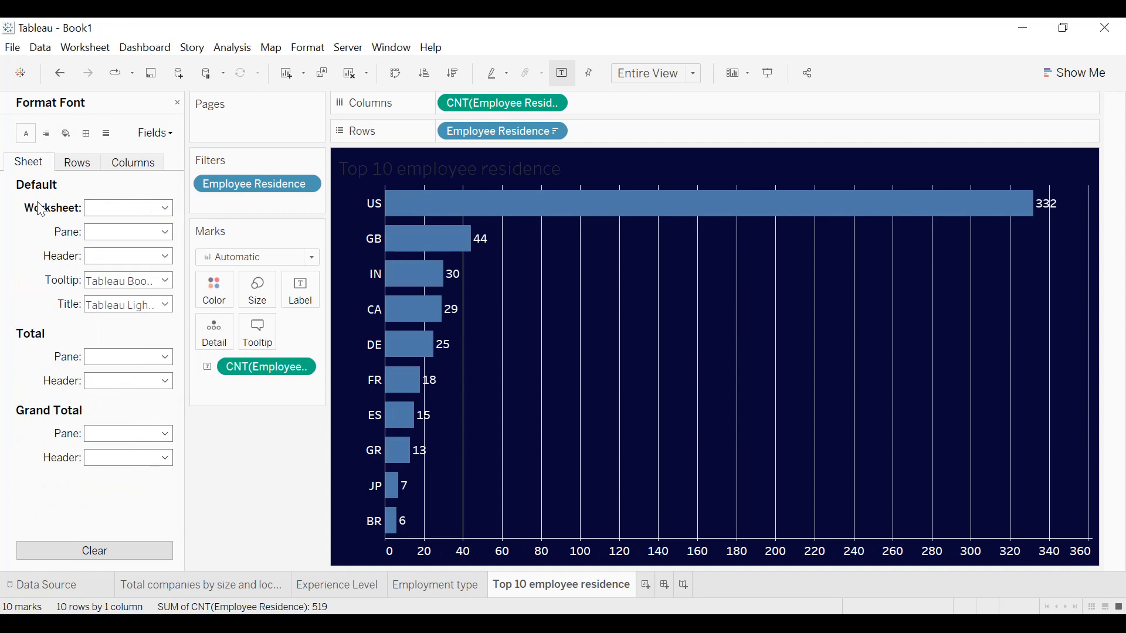
Remove the column grid lines from the top 10 employee residence chart.
{"action": "left_click", "coordinate": [106, 135]}
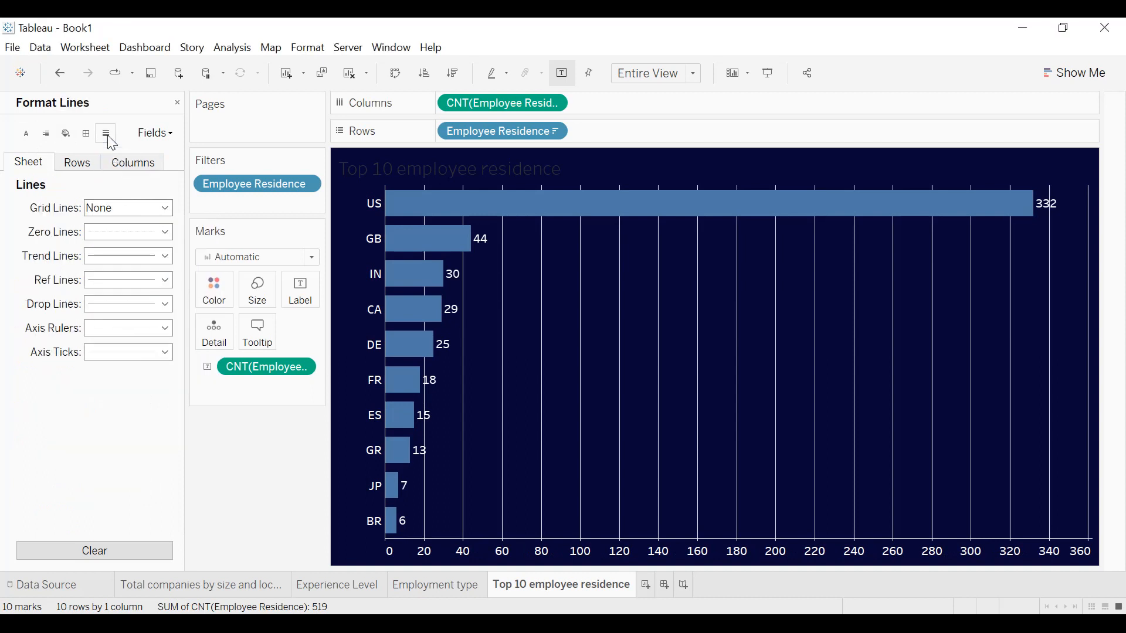
{"action": "left_click", "coordinate": [121, 164]}
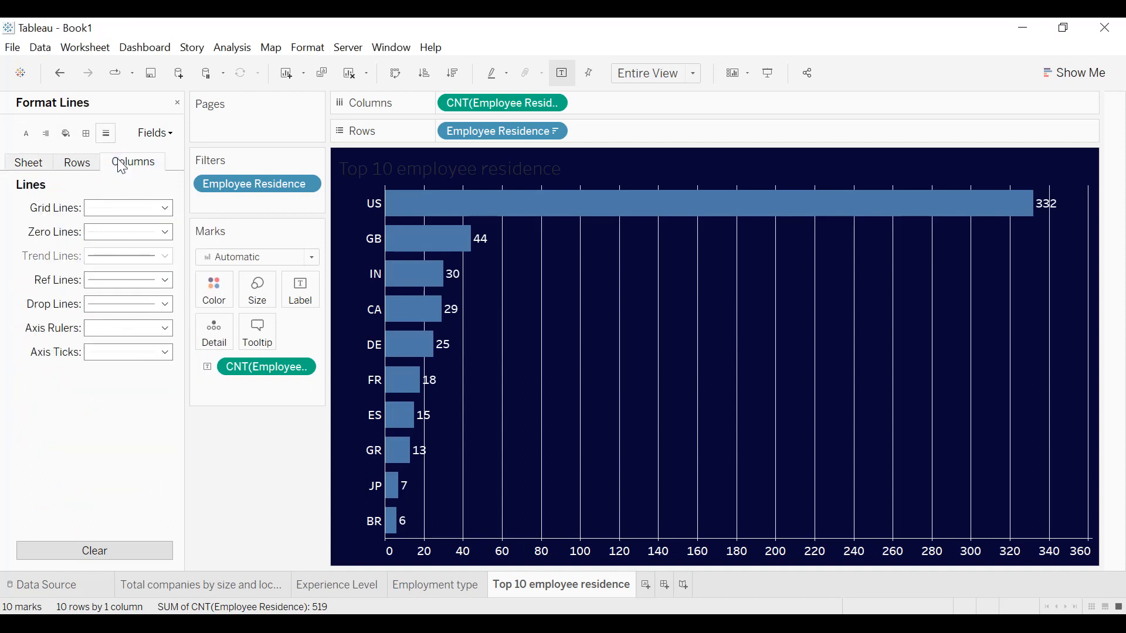
{"action": "left_click", "coordinate": [123, 208]}
{"action": "left_click", "coordinate": [125, 226]}
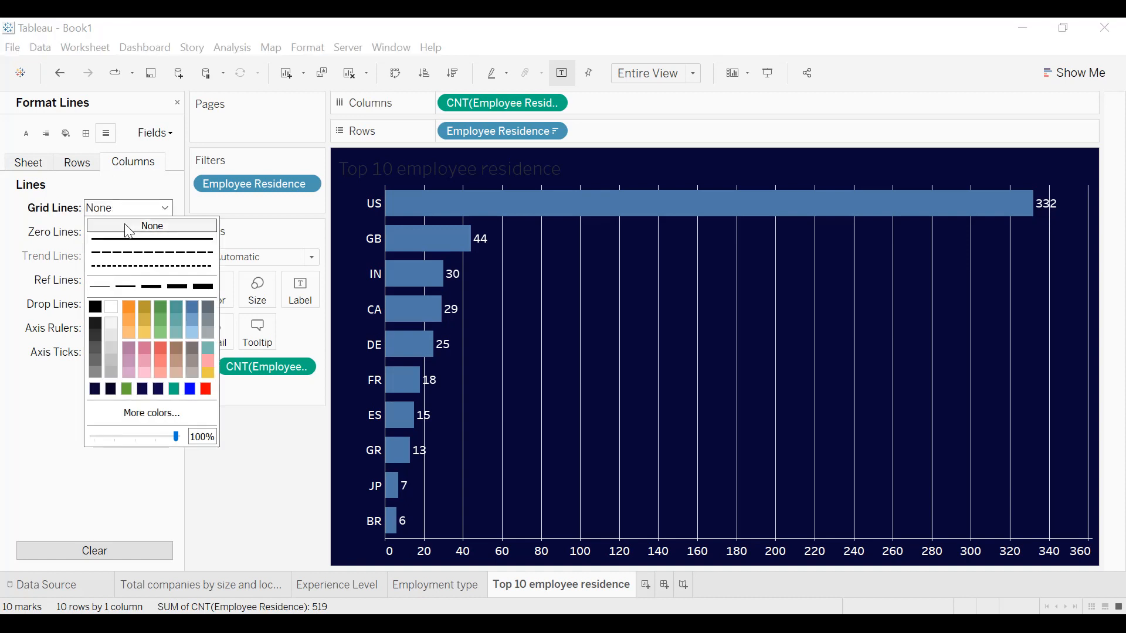
{"action": "left_click", "coordinate": [20, 213]}
Apply thin solid borders to the sheet's default cells, panes and headers.
{"action": "left_click", "coordinate": [86, 135]}
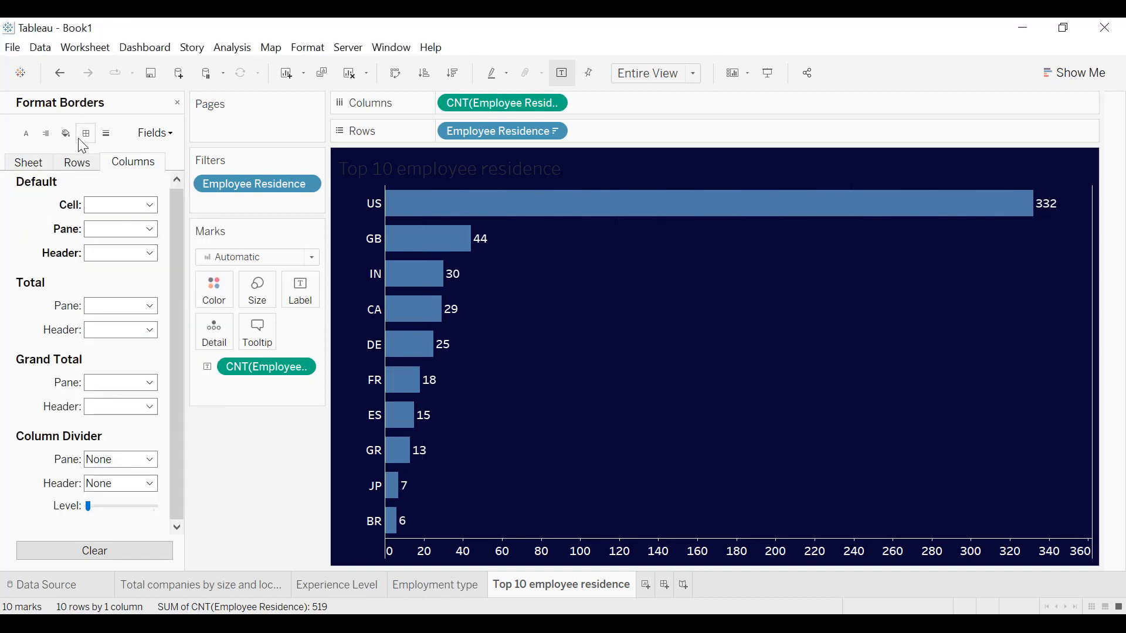
{"action": "left_click", "coordinate": [26, 164]}
{"action": "left_click", "coordinate": [117, 204]}
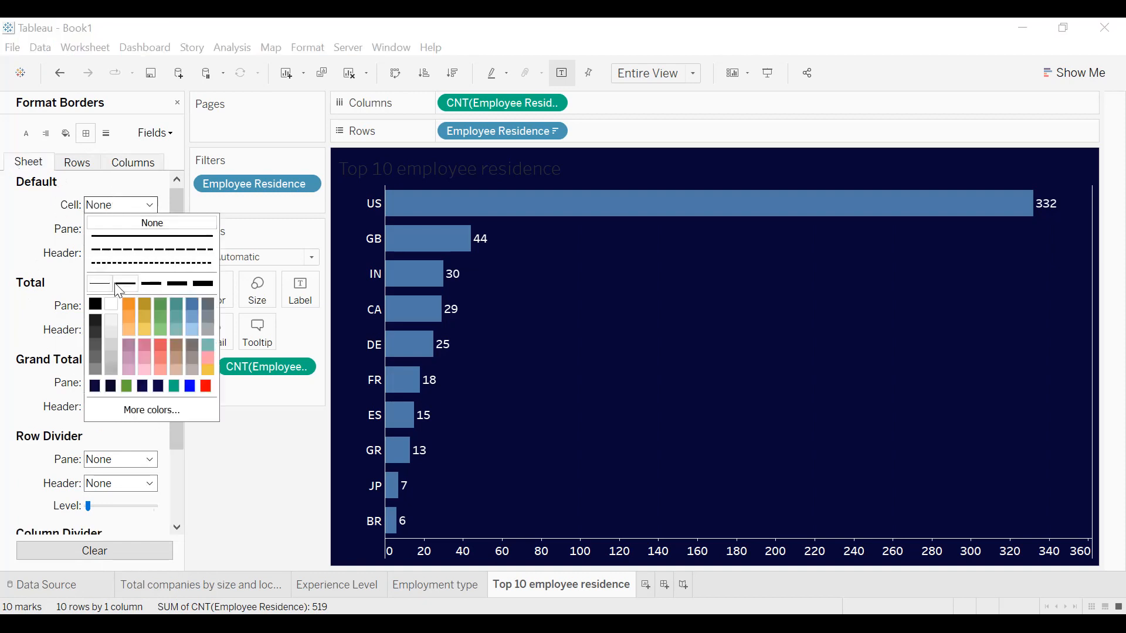
{"action": "left_click", "coordinate": [100, 284]}
{"action": "left_click", "coordinate": [120, 229]}
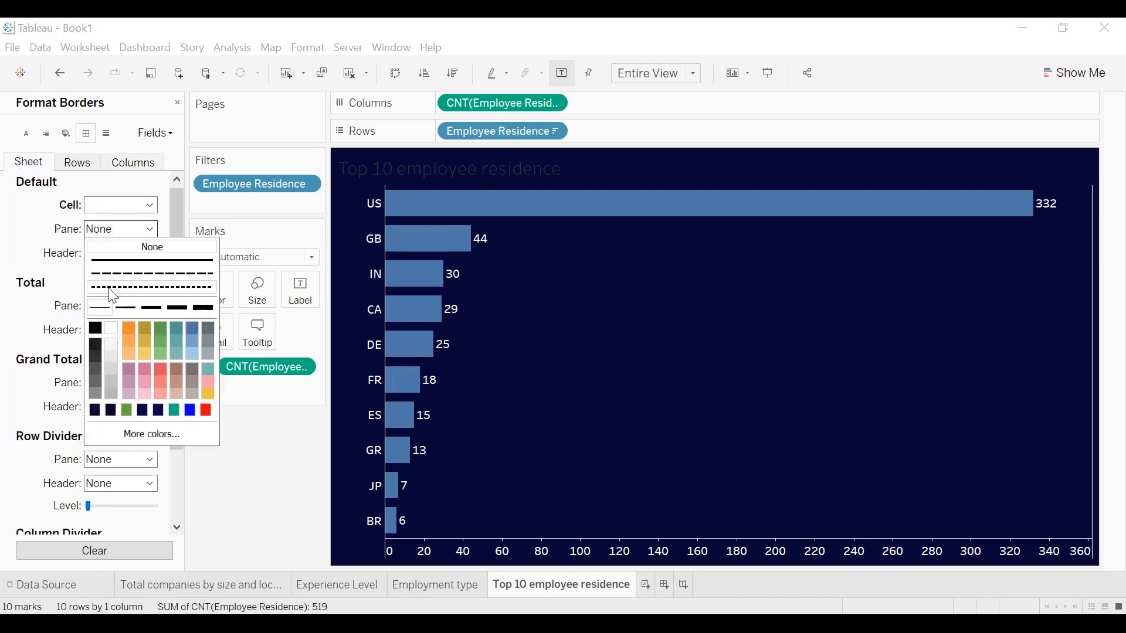
{"action": "left_click", "coordinate": [101, 308]}
{"action": "left_click", "coordinate": [102, 253]}
{"action": "left_click", "coordinate": [118, 336]}
Add thin lines to the sheet's row divider and column divider panes.
{"action": "scroll", "coordinate": [35, 281], "scroll_direction": "down", "scroll_amount": 3}
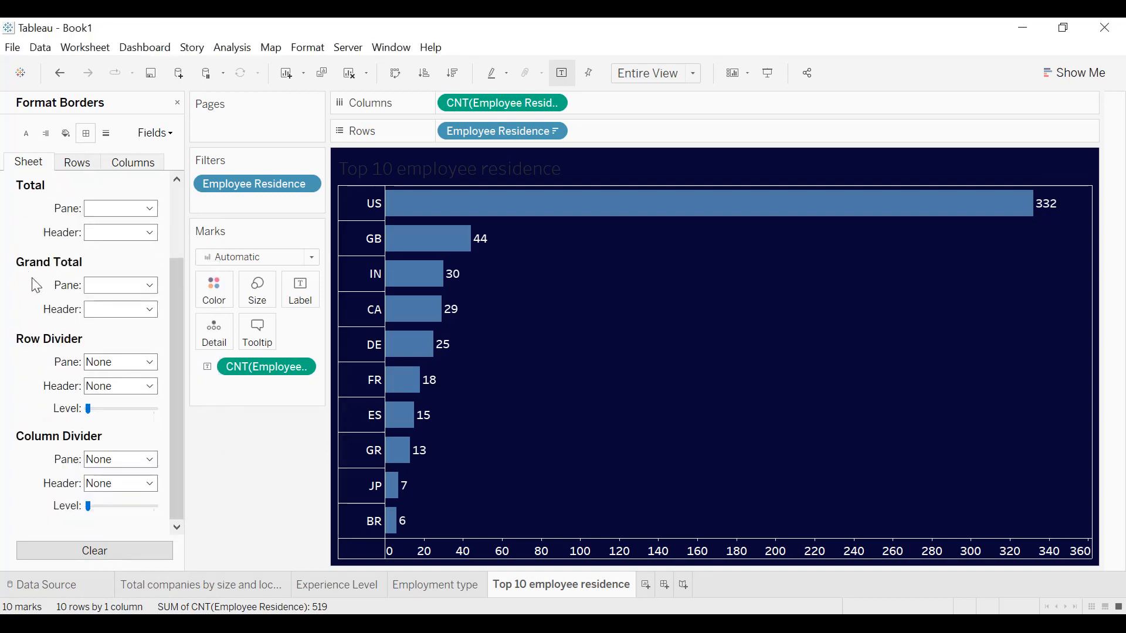
{"action": "left_click", "coordinate": [115, 367]}
{"action": "left_click", "coordinate": [99, 422]}
{"action": "left_click", "coordinate": [118, 460]}
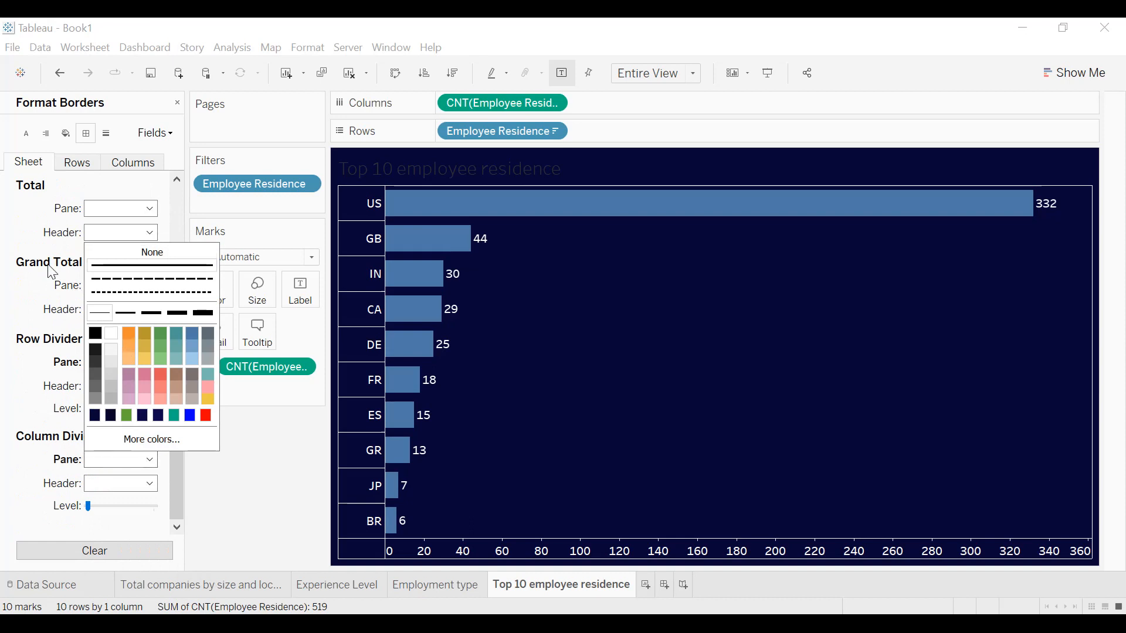
{"action": "left_click", "coordinate": [32, 262]}
Color the residence bars light blue.
{"action": "left_click", "coordinate": [223, 289]}
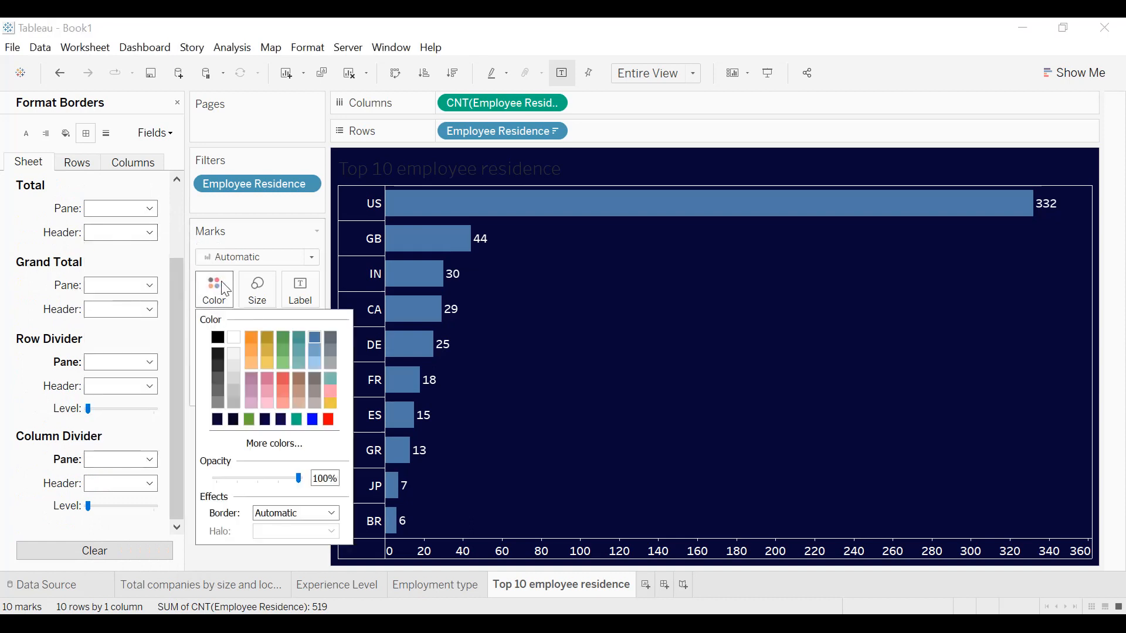
{"action": "left_click", "coordinate": [314, 362]}
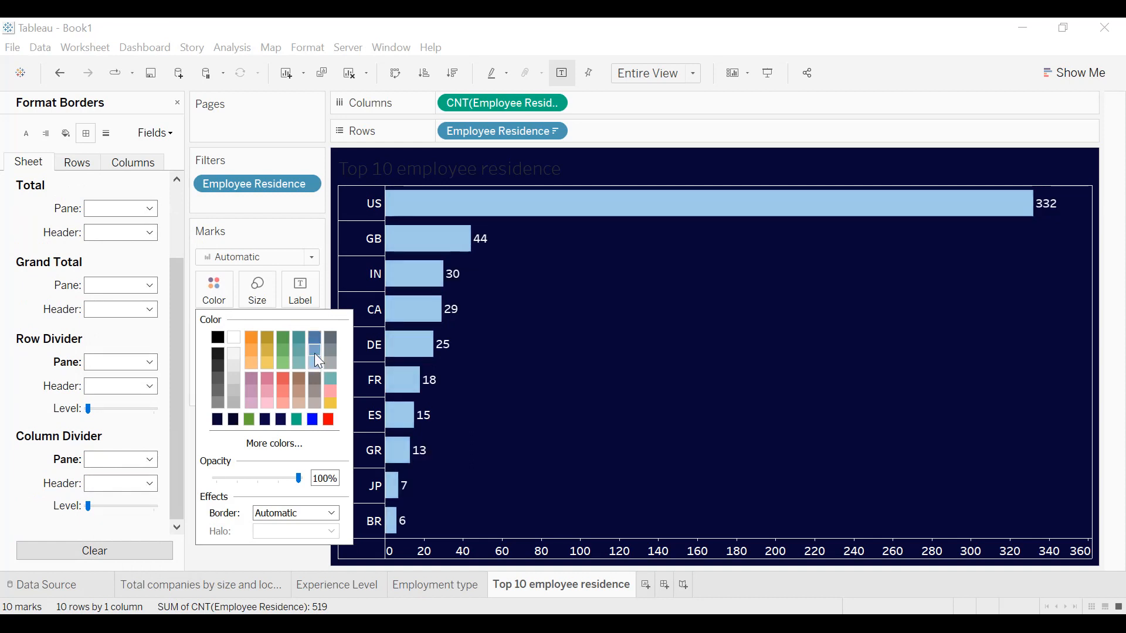
{"action": "left_click", "coordinate": [314, 352]}
{"action": "left_click", "coordinate": [317, 362]}
Format the sheet title as centered, bold and white.
{"action": "double_click", "coordinate": [557, 176]}
{"action": "key", "text": "ctrl+a"}
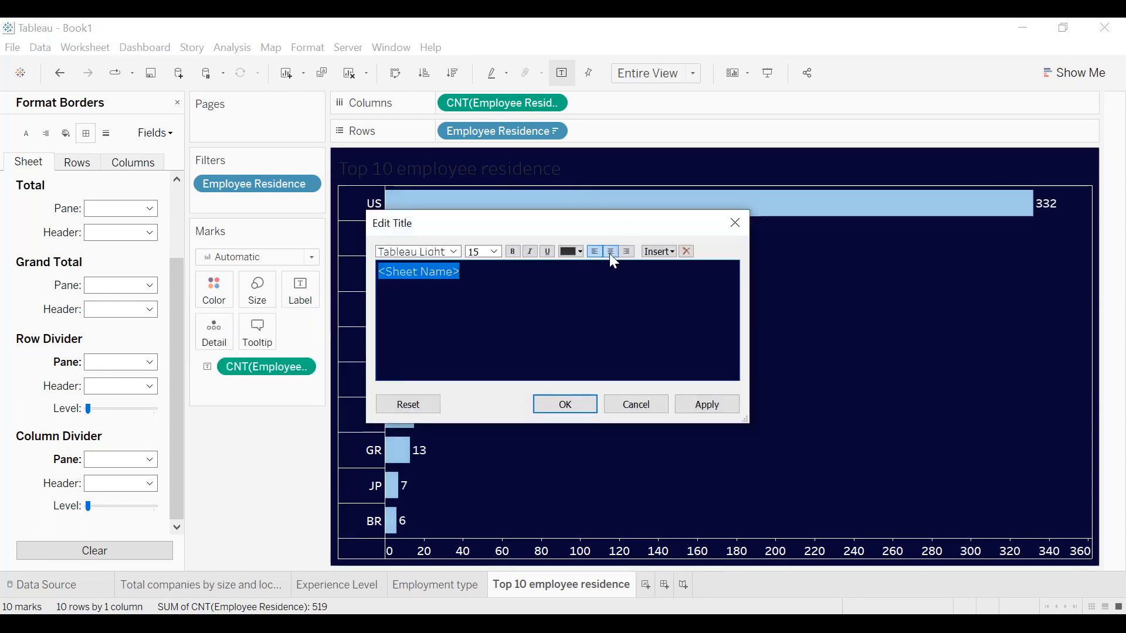
{"action": "left_click", "coordinate": [610, 251]}
{"action": "left_click", "coordinate": [579, 252]}
{"action": "left_click", "coordinate": [582, 265]}
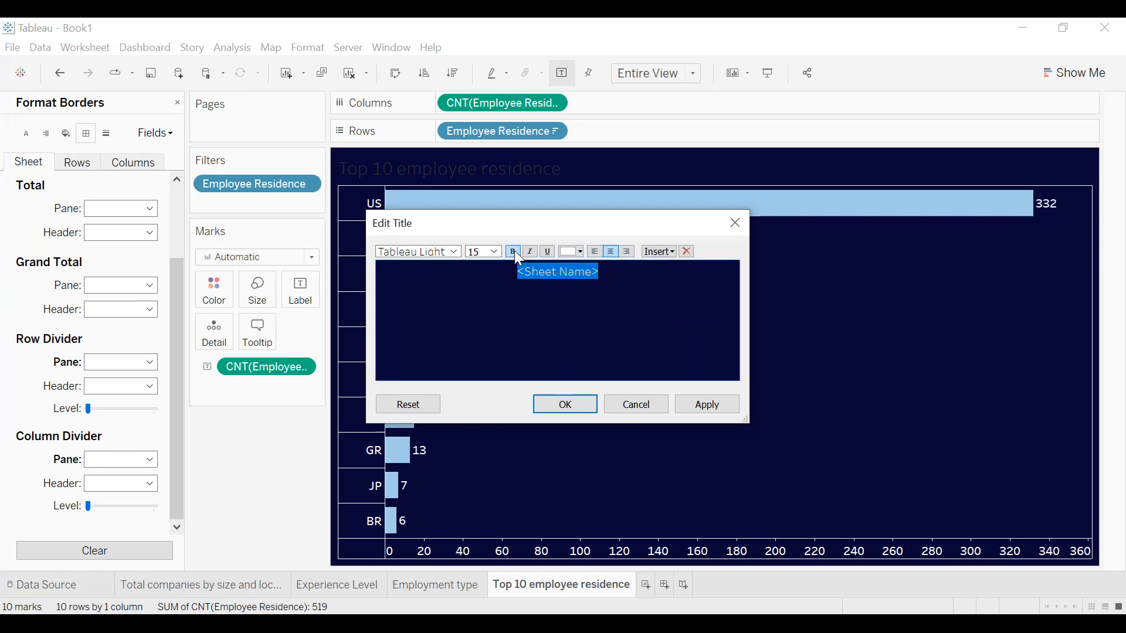
{"action": "left_click", "coordinate": [708, 406]}
{"action": "left_click", "coordinate": [589, 403]}
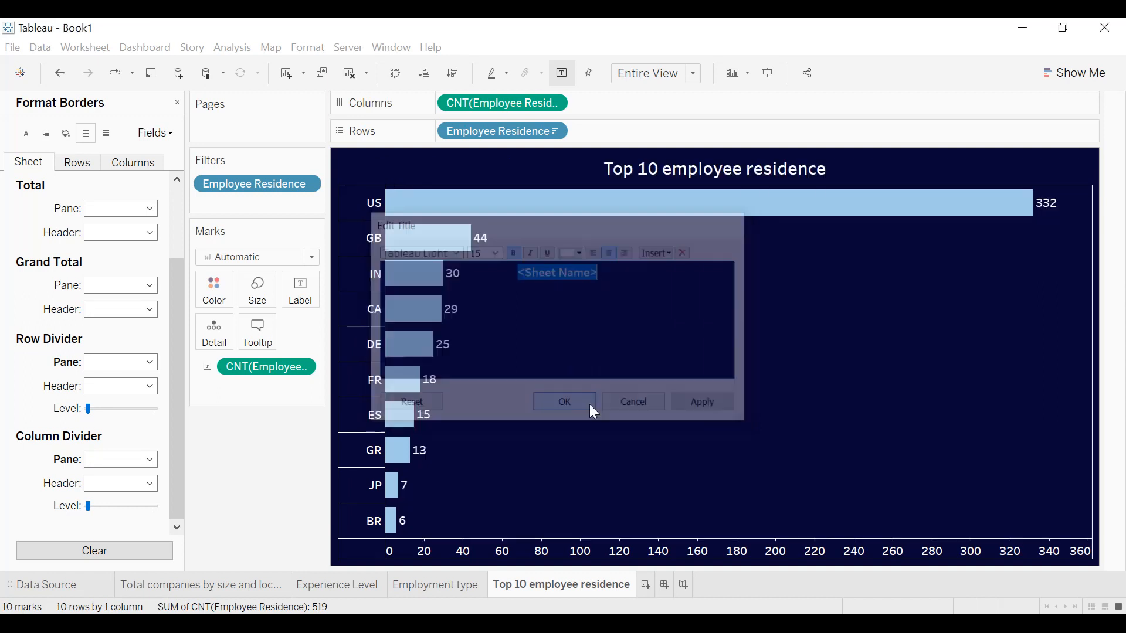
Add a thin white border around the sheet title.
{"action": "right_click", "coordinate": [661, 172]}
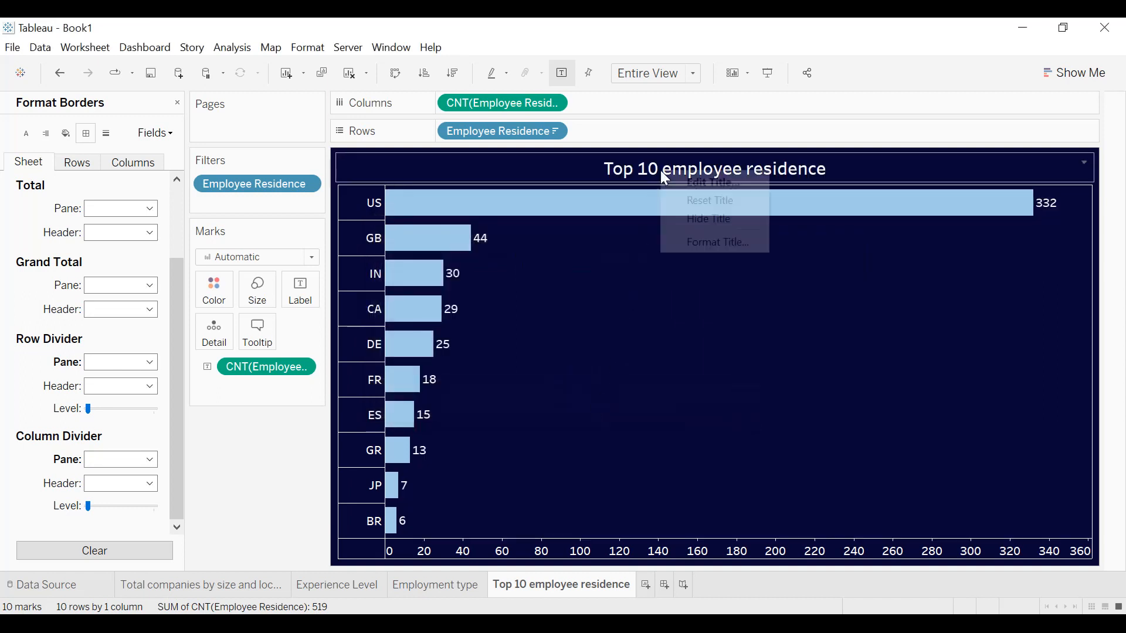
{"action": "left_click", "coordinate": [706, 242]}
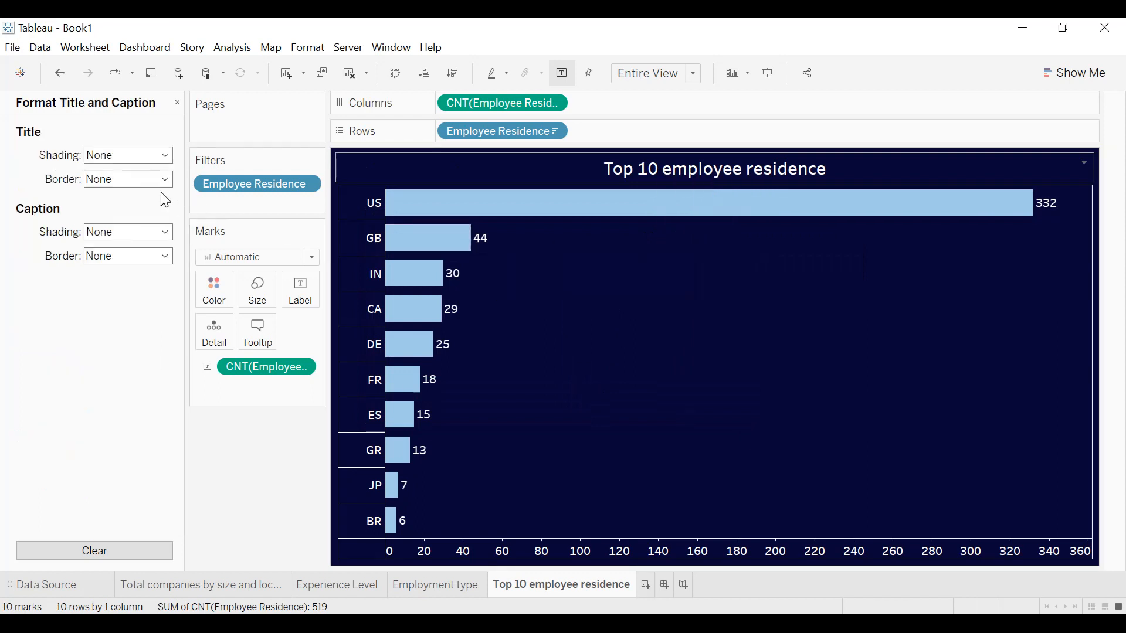
{"action": "left_click", "coordinate": [131, 181]}
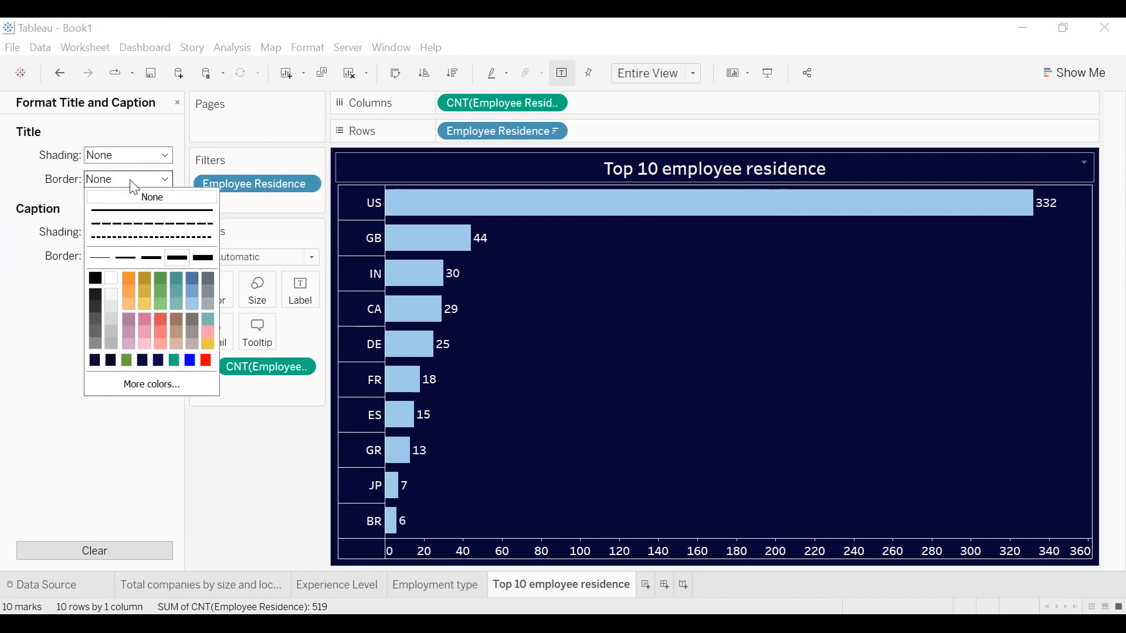
{"action": "left_click", "coordinate": [104, 257]}
{"action": "left_click", "coordinate": [111, 278]}
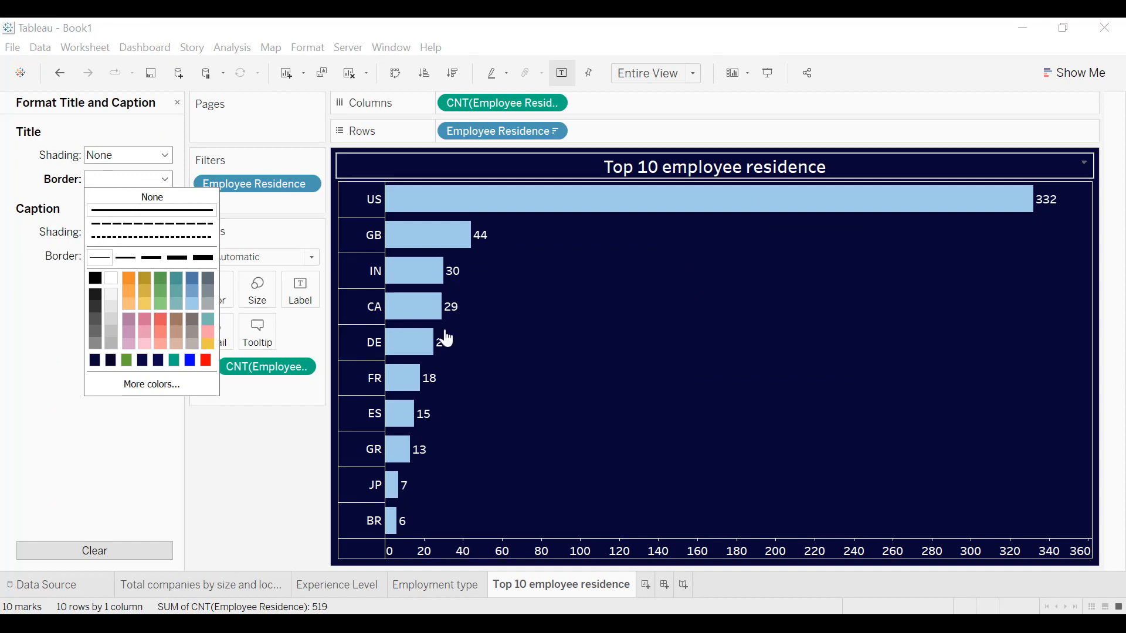
{"action": "left_click", "coordinate": [572, 330]}
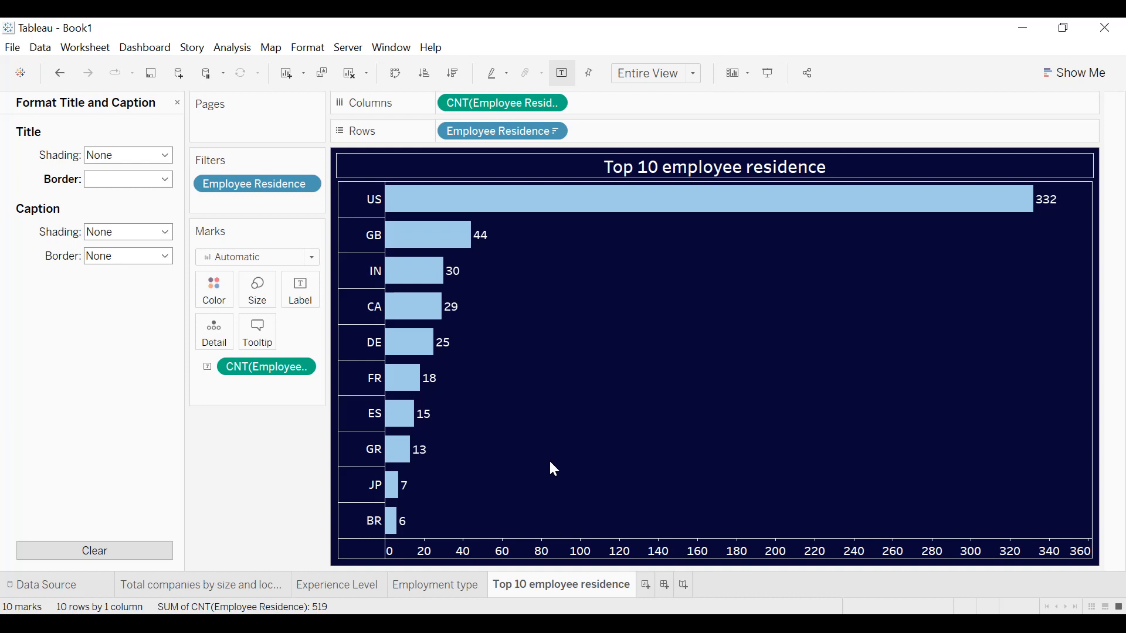
Create a new worksheet with Experience Level and Employment Type as rows.
{"action": "left_click", "coordinate": [646, 585]}
{"action": "left_click_drag", "start_coordinate": [79, 275], "coordinate": [512, 134]}
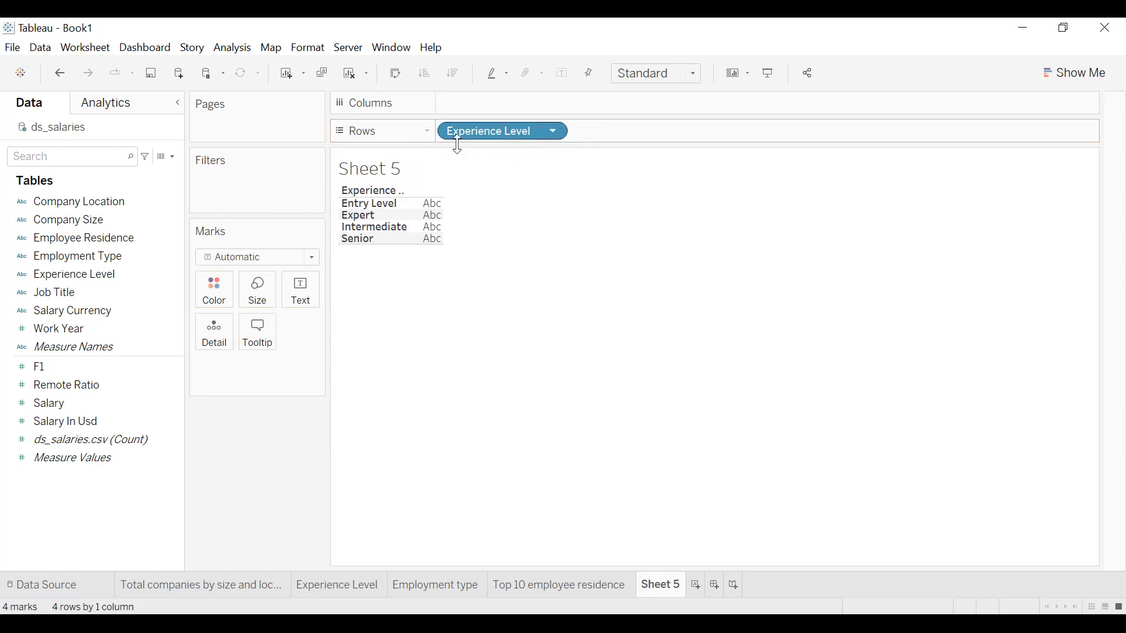
{"action": "left_click_drag", "start_coordinate": [111, 256], "coordinate": [656, 125]}
Show Salary In Usd as text in the table and aggregate it as an average.
{"action": "left_click_drag", "start_coordinate": [86, 421], "coordinate": [305, 306]}
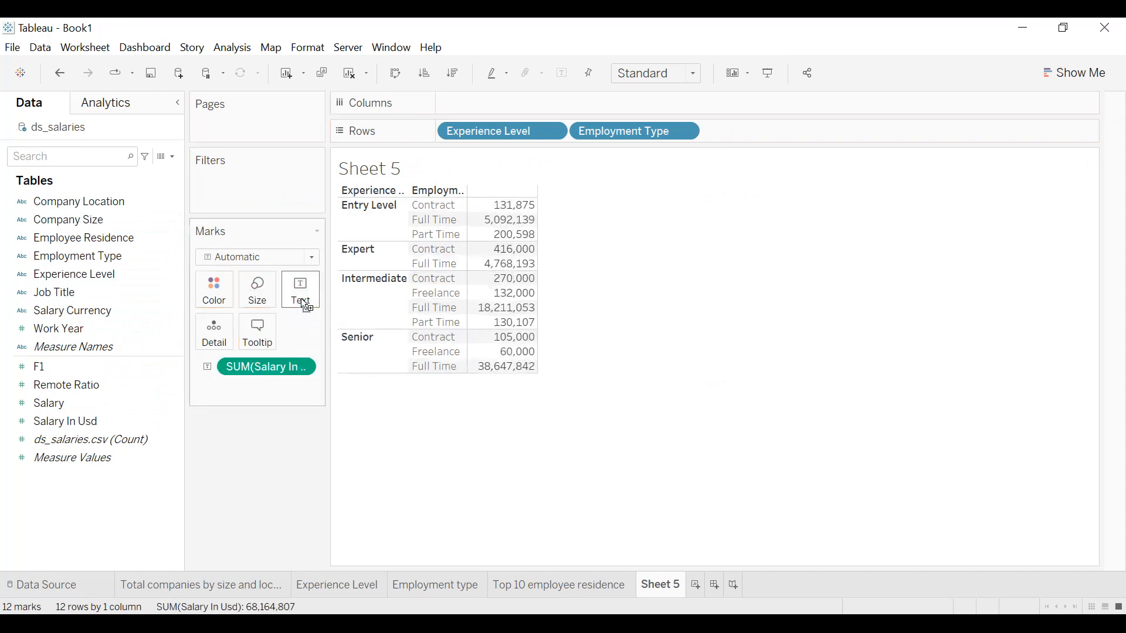
{"action": "left_click", "coordinate": [302, 367]}
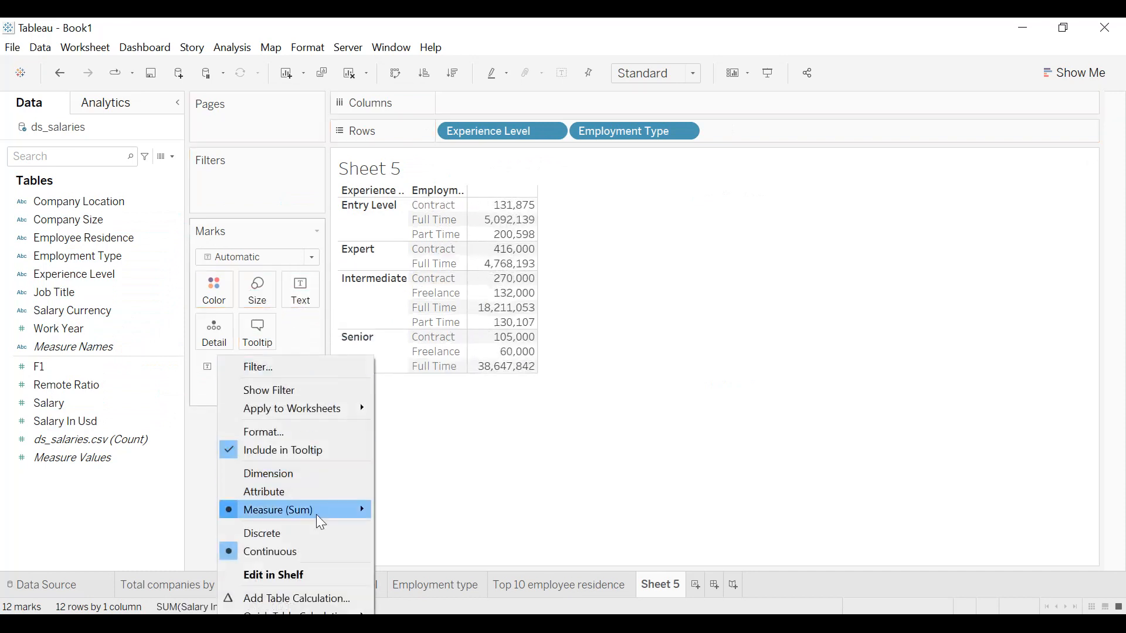
{"action": "mouse_move", "coordinate": [354, 512]}
{"action": "left_click", "coordinate": [423, 453]}
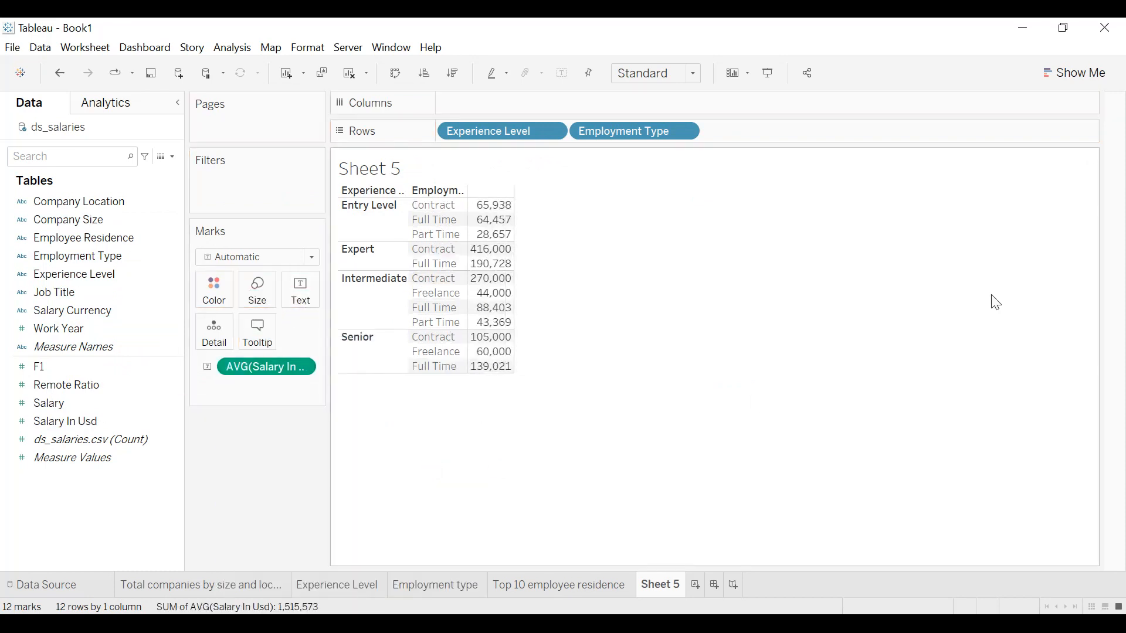
Convert the table to a side-by-side circles chart and fit it to the entire view.
{"action": "left_click", "coordinate": [1076, 77]}
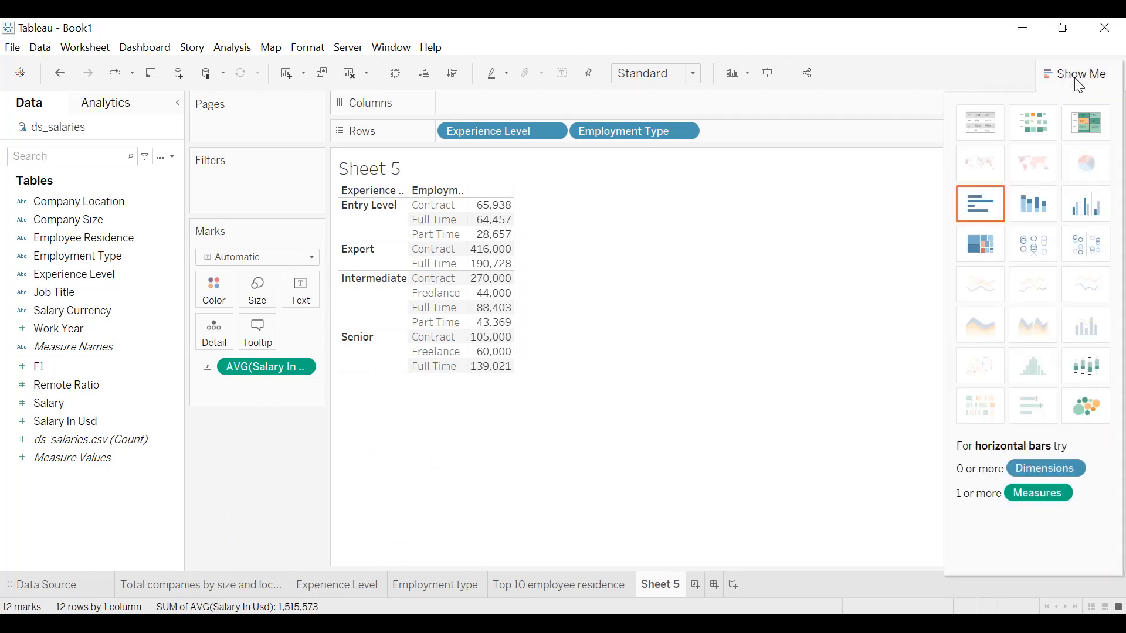
{"action": "left_click", "coordinate": [1088, 244]}
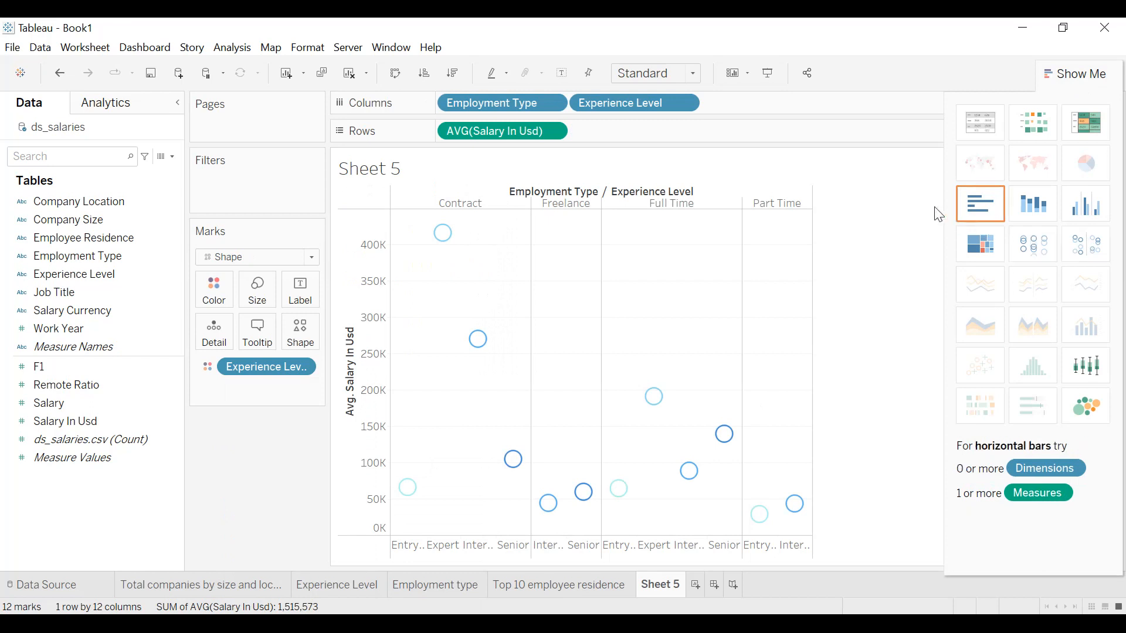
{"action": "left_click_drag", "start_coordinate": [1054, 73], "coordinate": [1028, 101]}
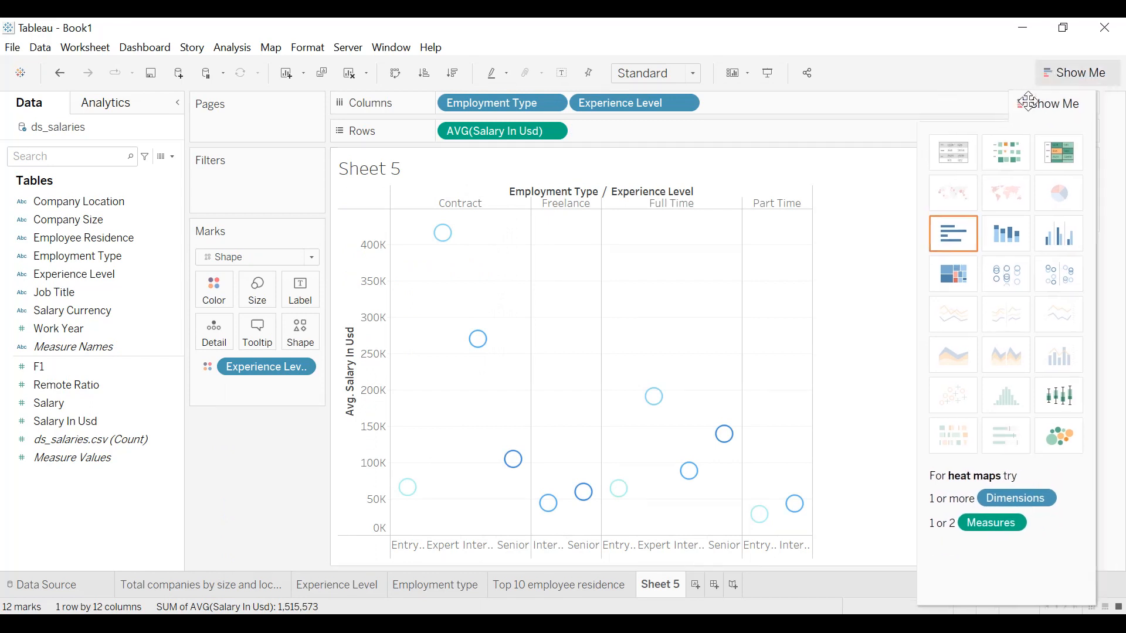
{"action": "left_click", "coordinate": [1087, 105]}
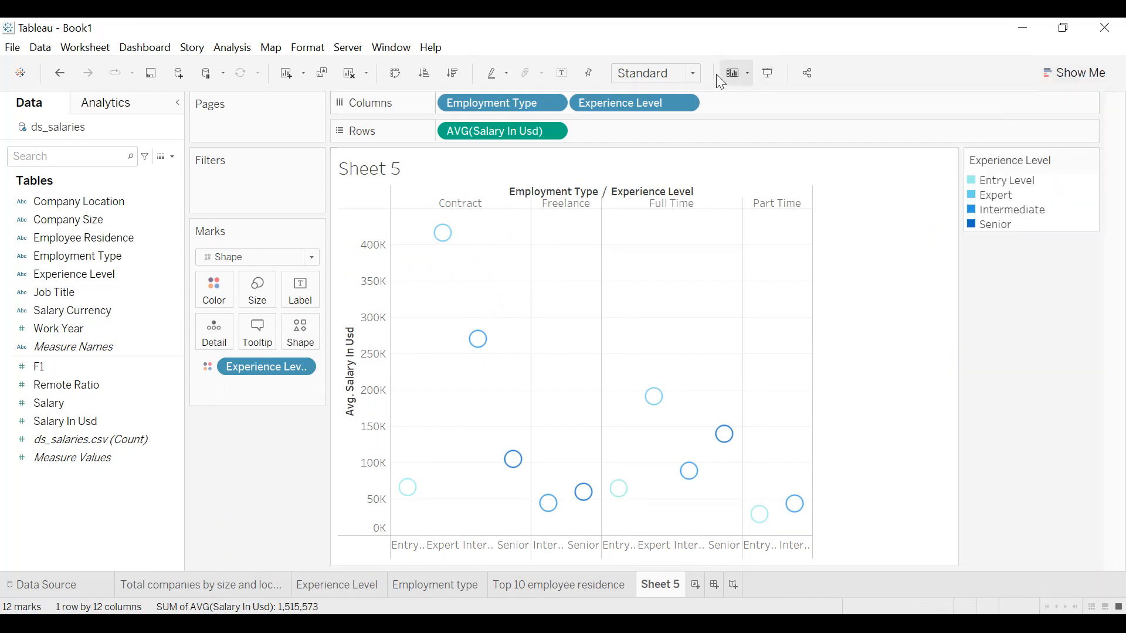
{"action": "left_click", "coordinate": [691, 74]}
{"action": "left_click", "coordinate": [668, 137]}
Hide the Experience Level legend card and the field labels for columns.
{"action": "left_click", "coordinate": [1090, 160]}
{"action": "left_click", "coordinate": [1007, 296]}
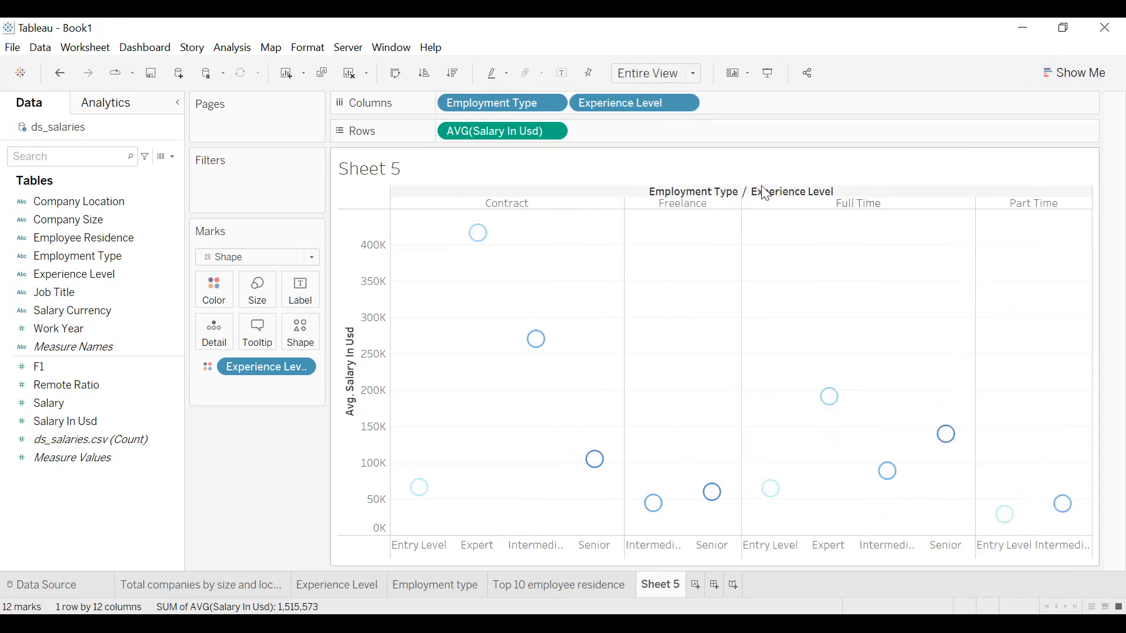
{"action": "right_click", "coordinate": [782, 208]}
{"action": "left_click", "coordinate": [815, 255]}
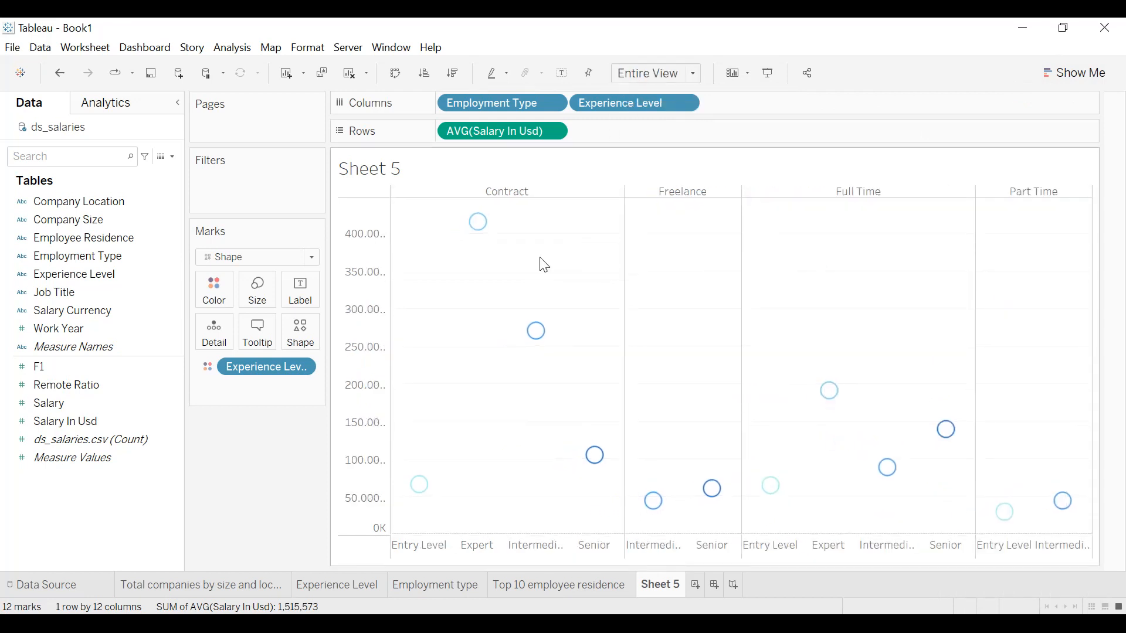
Clear the title of the average salary axis.
{"action": "double_click", "coordinate": [350, 336]}
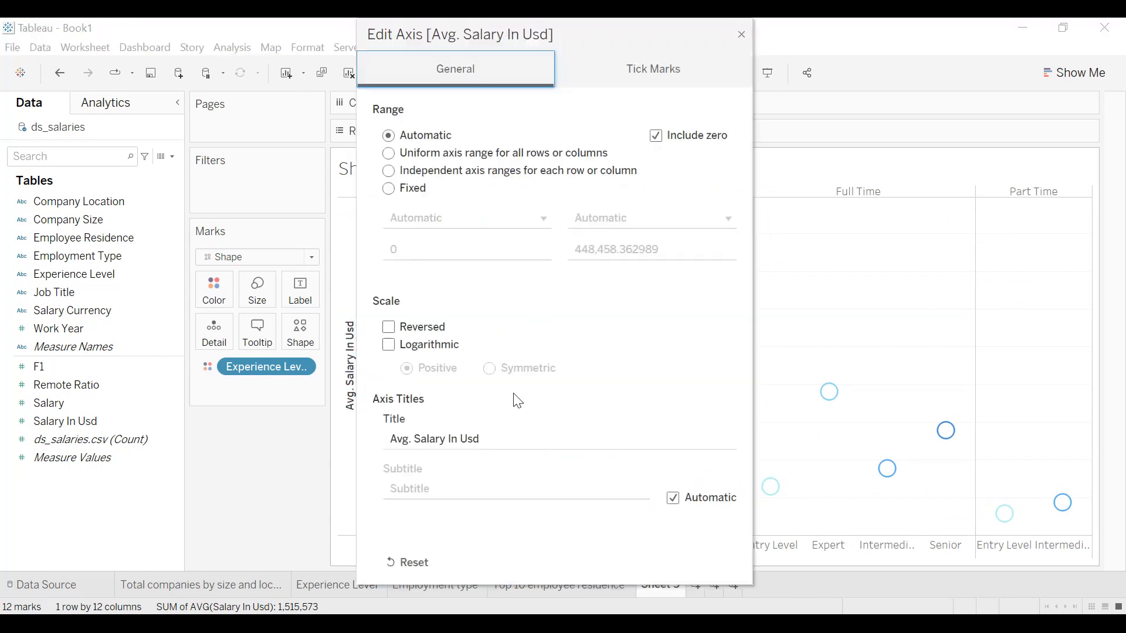
{"action": "triple_click", "coordinate": [446, 439]}
{"action": "key", "text": "BackSpace"}
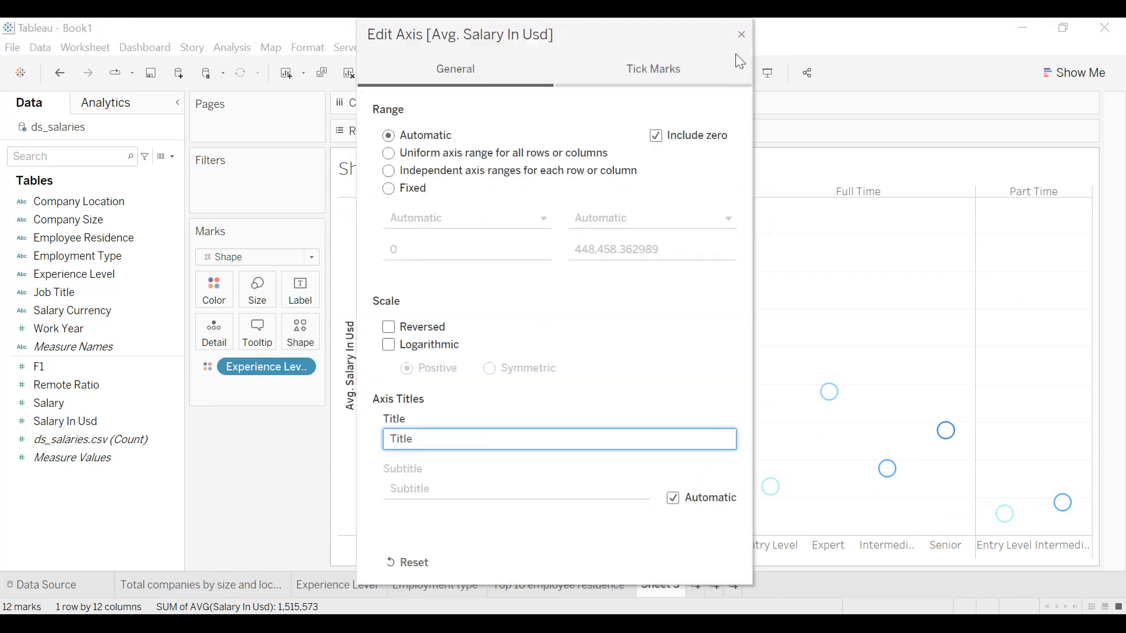
{"action": "left_click", "coordinate": [741, 35]}
Assign the Blue color palette to the Experience Level circles.
{"action": "left_click", "coordinate": [214, 289]}
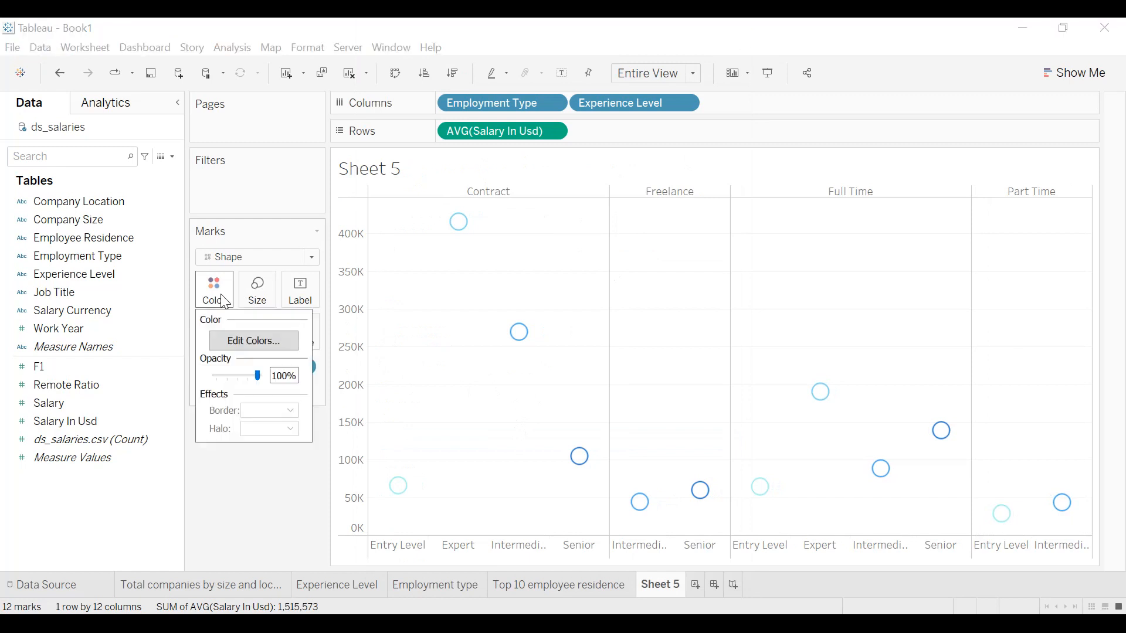
{"action": "left_click", "coordinate": [238, 343]}
{"action": "left_click", "coordinate": [650, 237]}
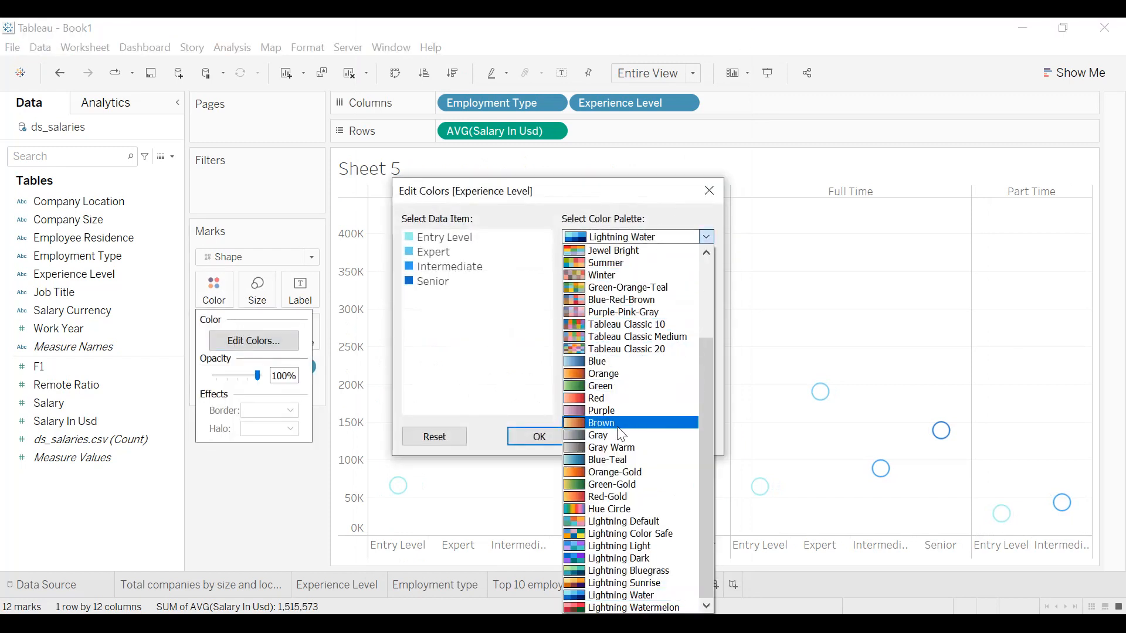
{"action": "left_click", "coordinate": [626, 361]}
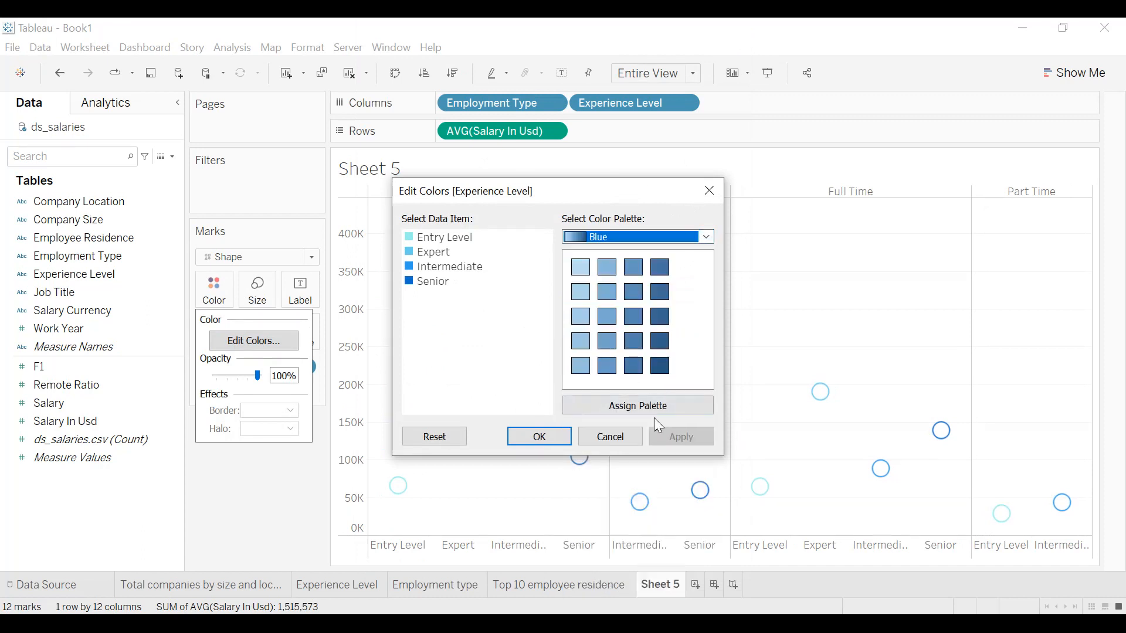
{"action": "left_click", "coordinate": [561, 435]}
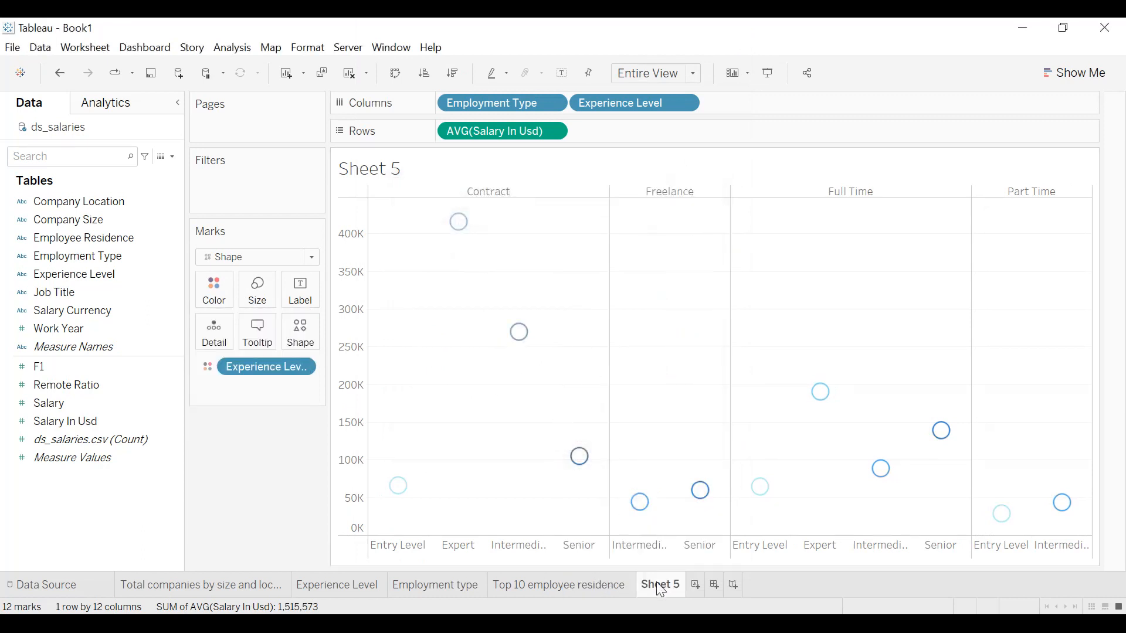
Rename Sheet 5 as "Average salary in USD by experience level and employment type".
{"action": "type", "text": "Average salar"}
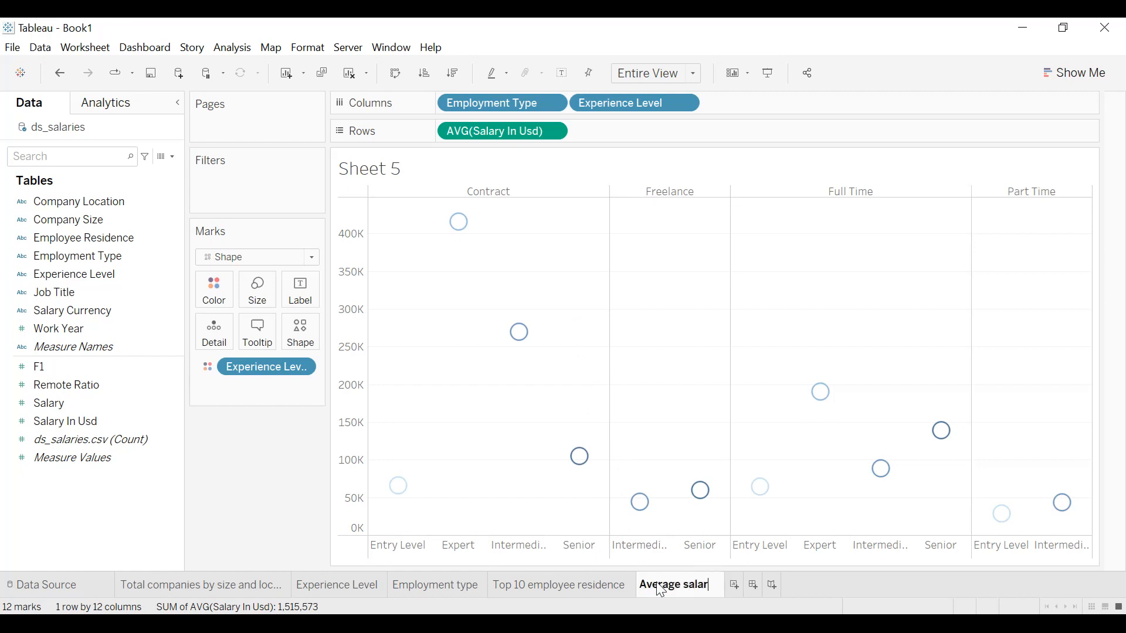
{"action": "type", "text": "y in USD"}
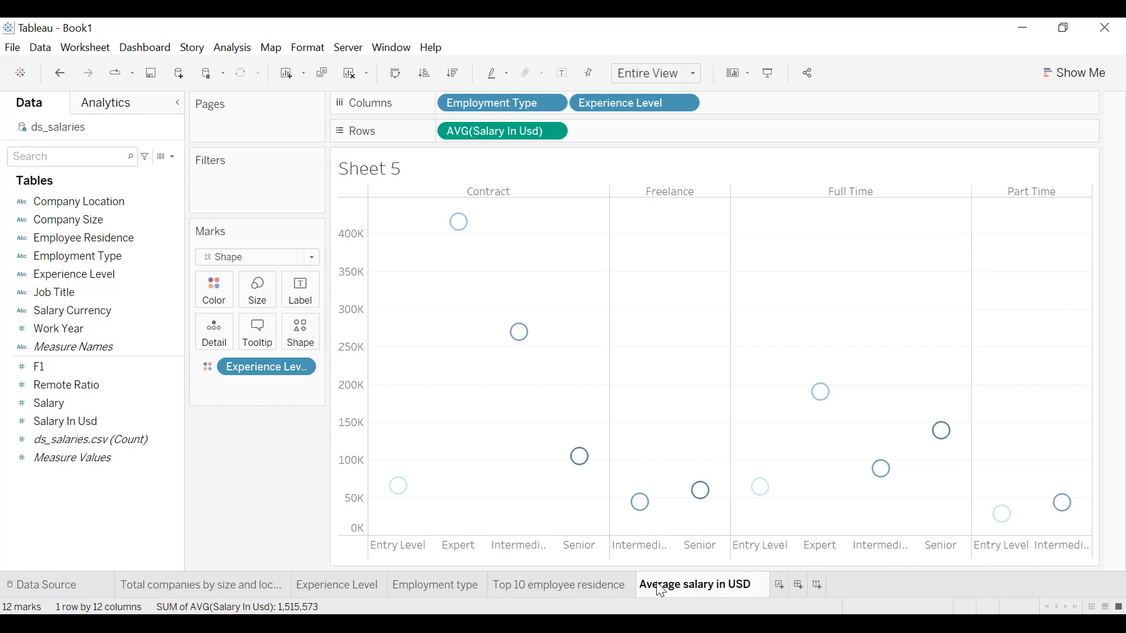
{"action": "type", "text": " by exper"}
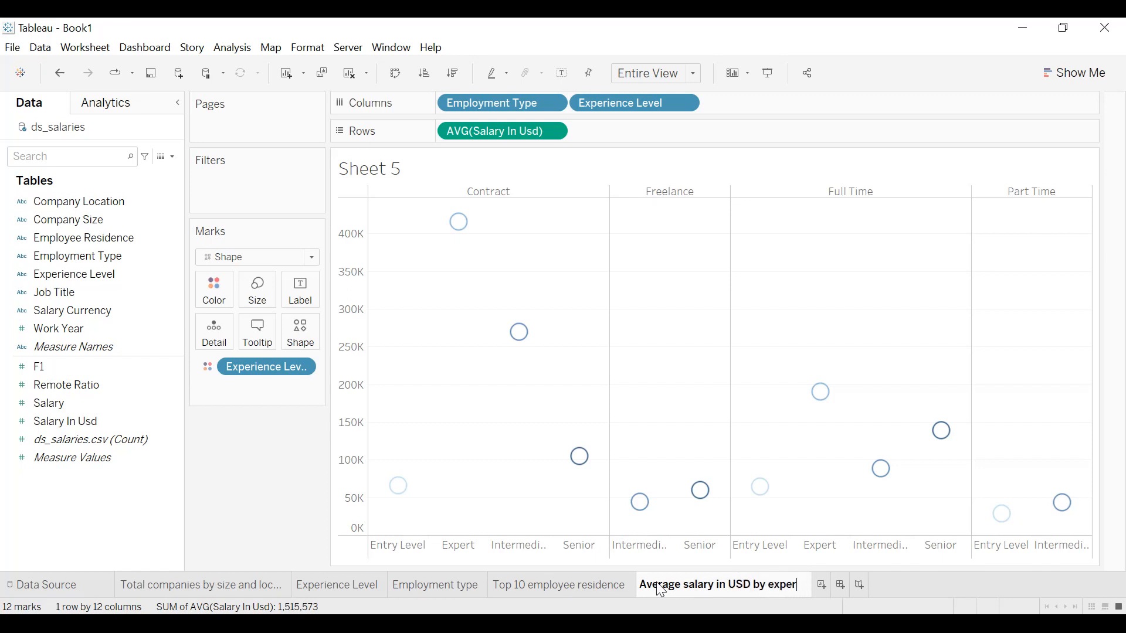
{"action": "type", "text": "ience level and"}
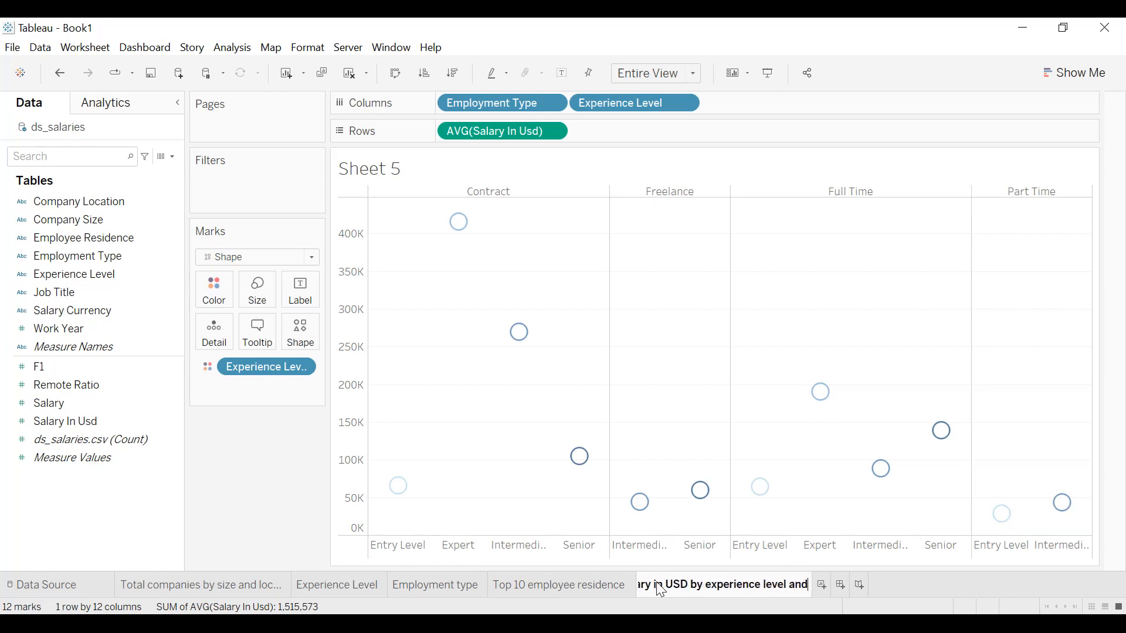
{"action": "type", "text": " employment type"}
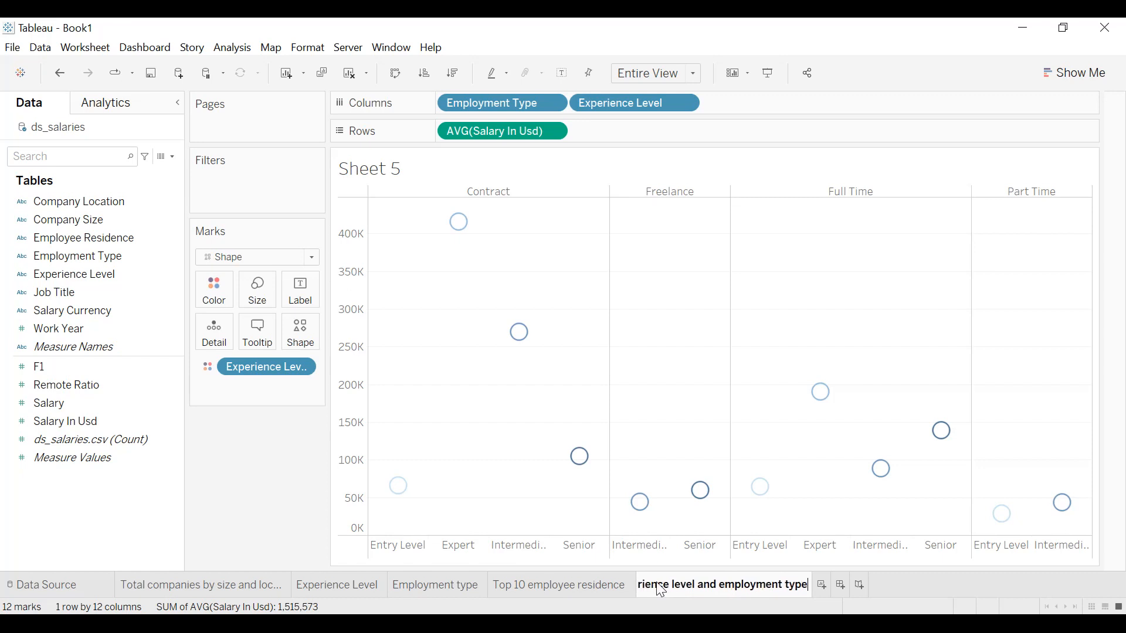
{"action": "key", "text": "Return"}
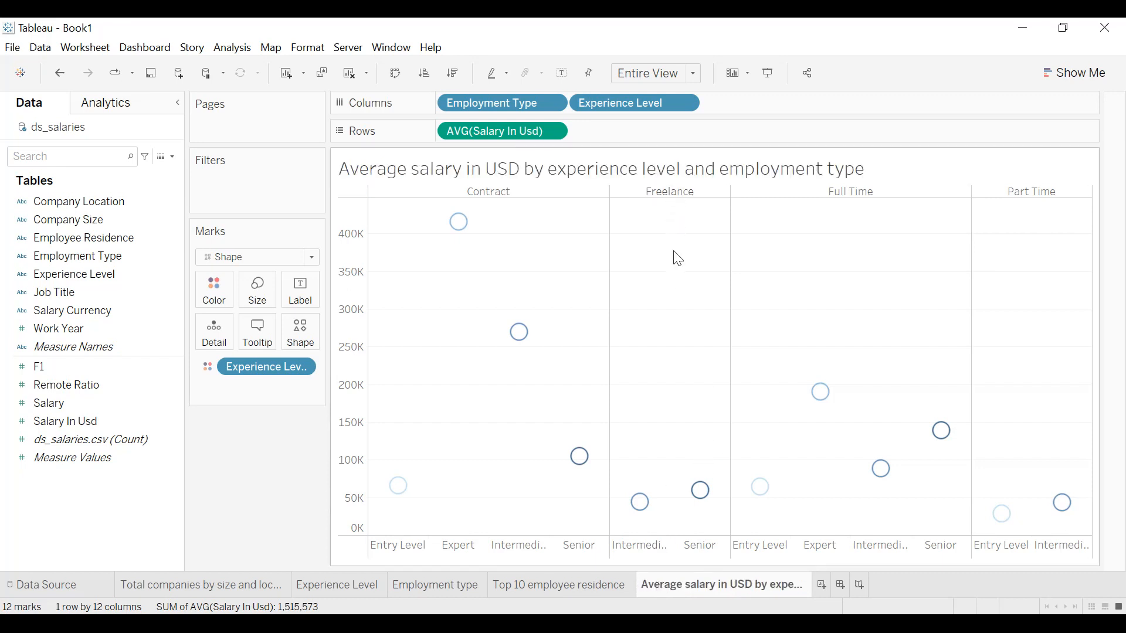
Shade the whole worksheet background with the recently used dark navy color.
{"action": "left_click", "coordinate": [306, 47]}
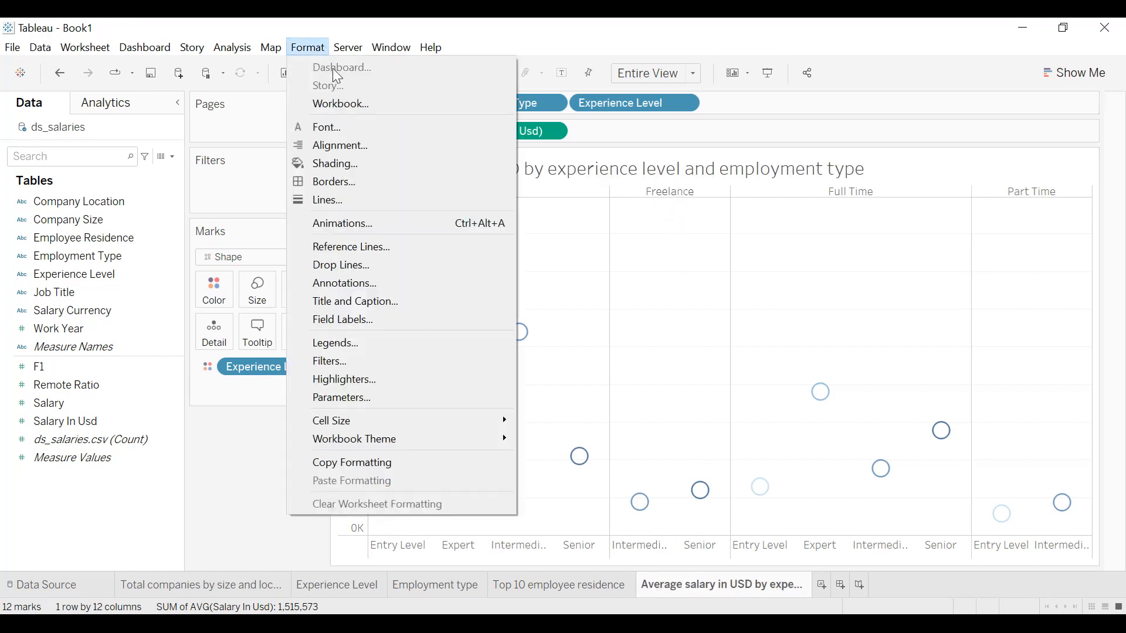
{"action": "left_click", "coordinate": [332, 163]}
{"action": "left_click", "coordinate": [104, 207]}
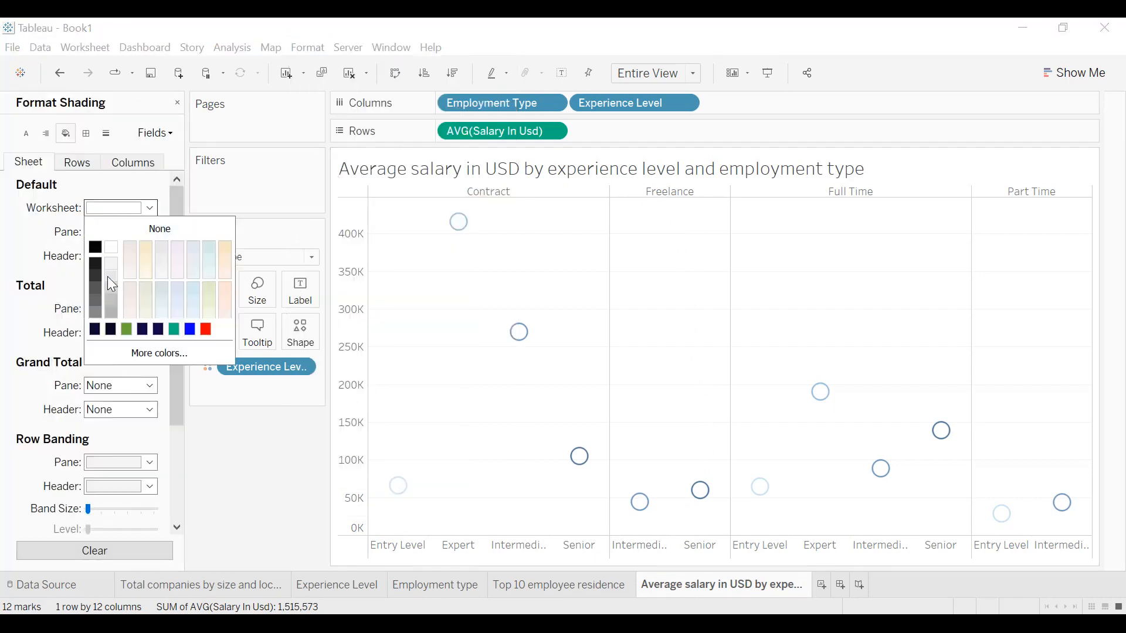
{"action": "left_click", "coordinate": [95, 329]}
{"action": "left_click", "coordinate": [15, 253]}
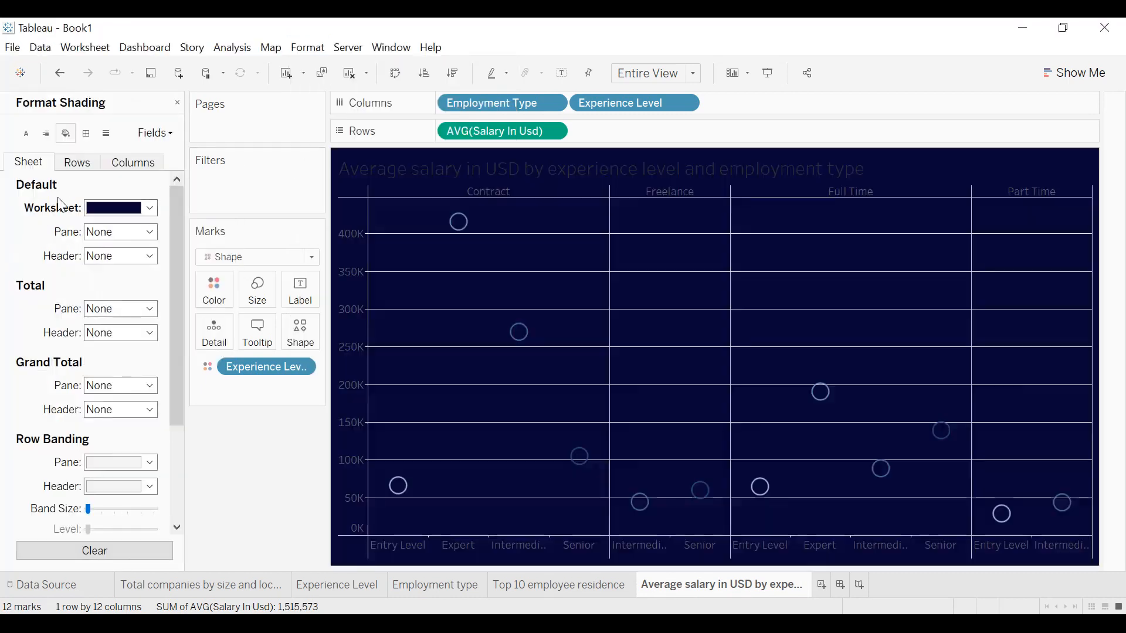
Set the row grid lines of the average salary chart to None.
{"action": "left_click", "coordinate": [105, 134]}
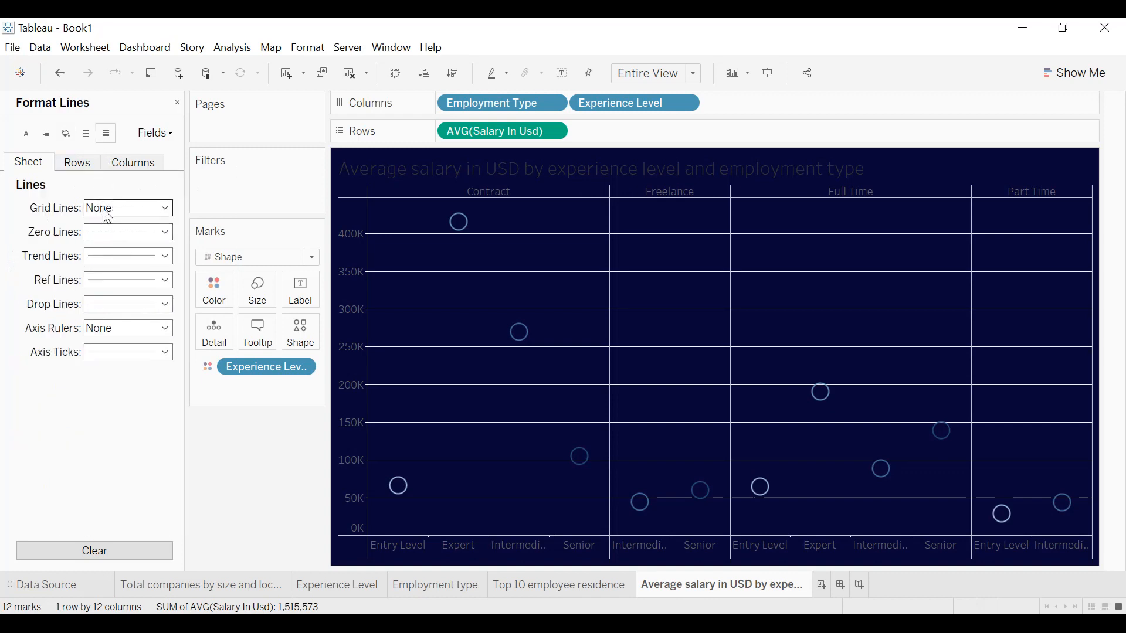
{"action": "left_click", "coordinate": [89, 164]}
{"action": "left_click", "coordinate": [108, 215]}
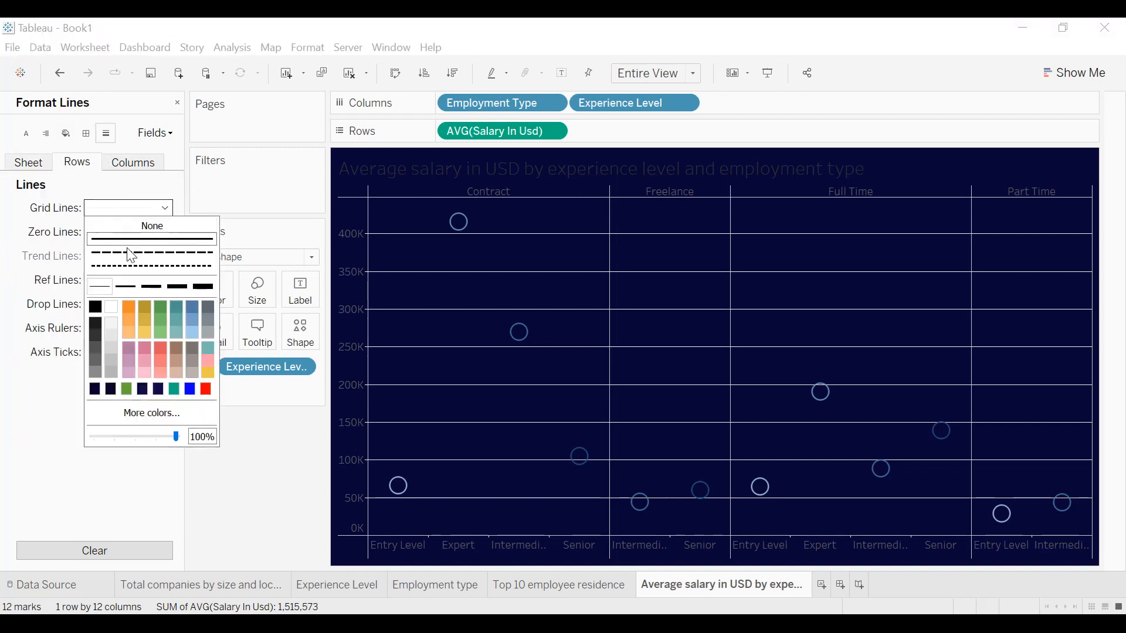
{"action": "left_click", "coordinate": [151, 228]}
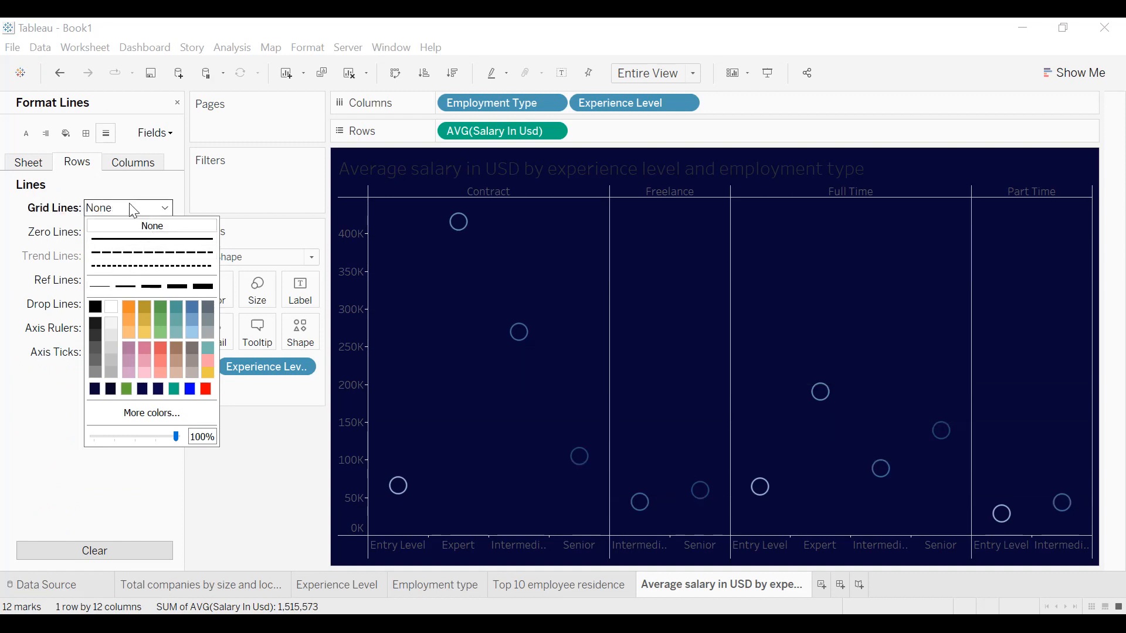
Format the worksheet font as white, bold and size 10.
{"action": "left_click", "coordinate": [27, 135]}
{"action": "left_click", "coordinate": [28, 163]}
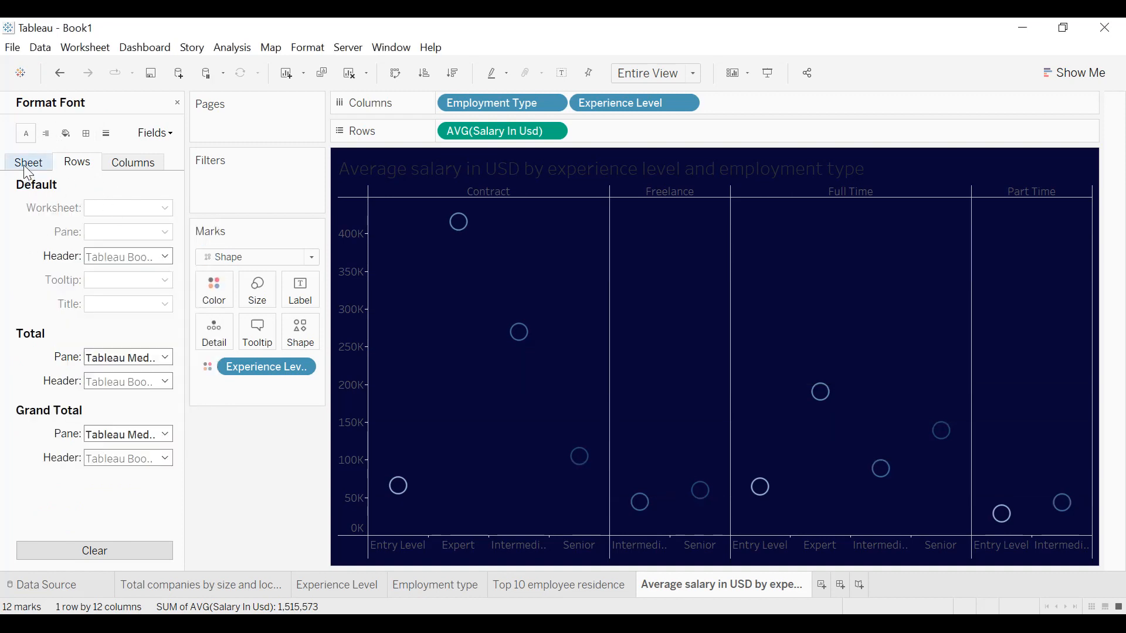
{"action": "left_click", "coordinate": [127, 209]}
{"action": "left_click", "coordinate": [115, 273]}
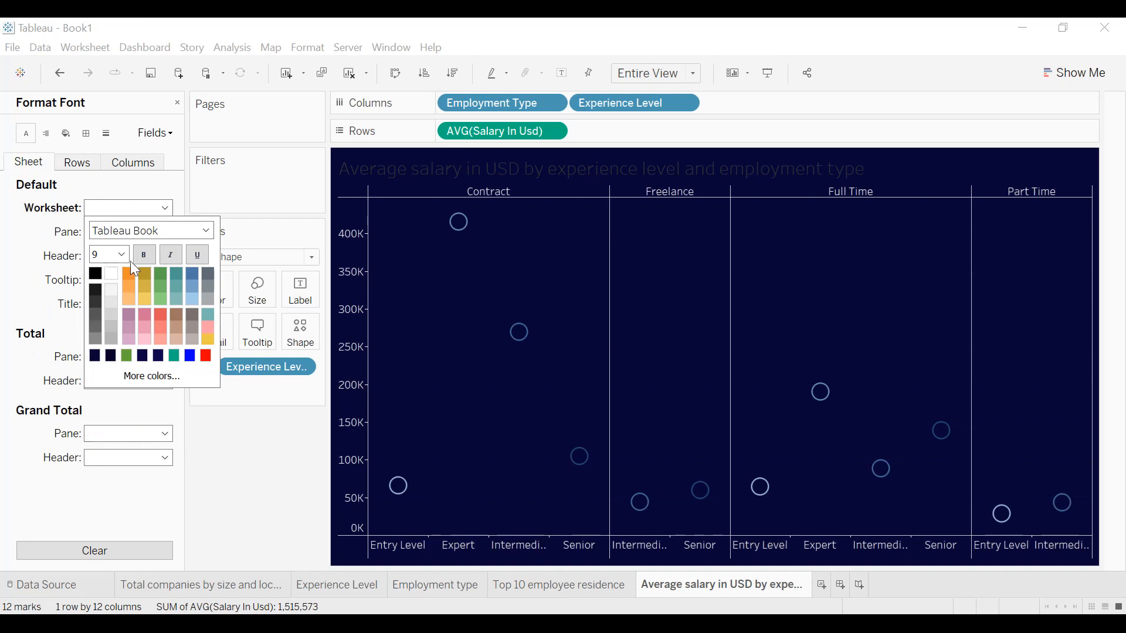
{"action": "left_click", "coordinate": [144, 255]}
{"action": "left_click", "coordinate": [122, 254]}
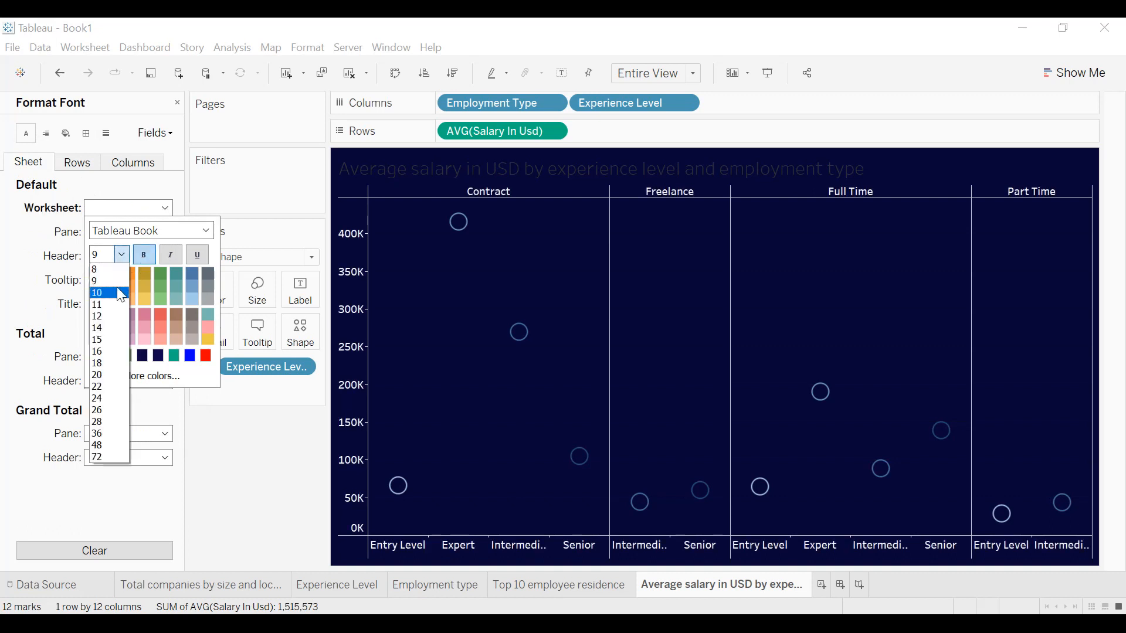
{"action": "left_click", "coordinate": [117, 287]}
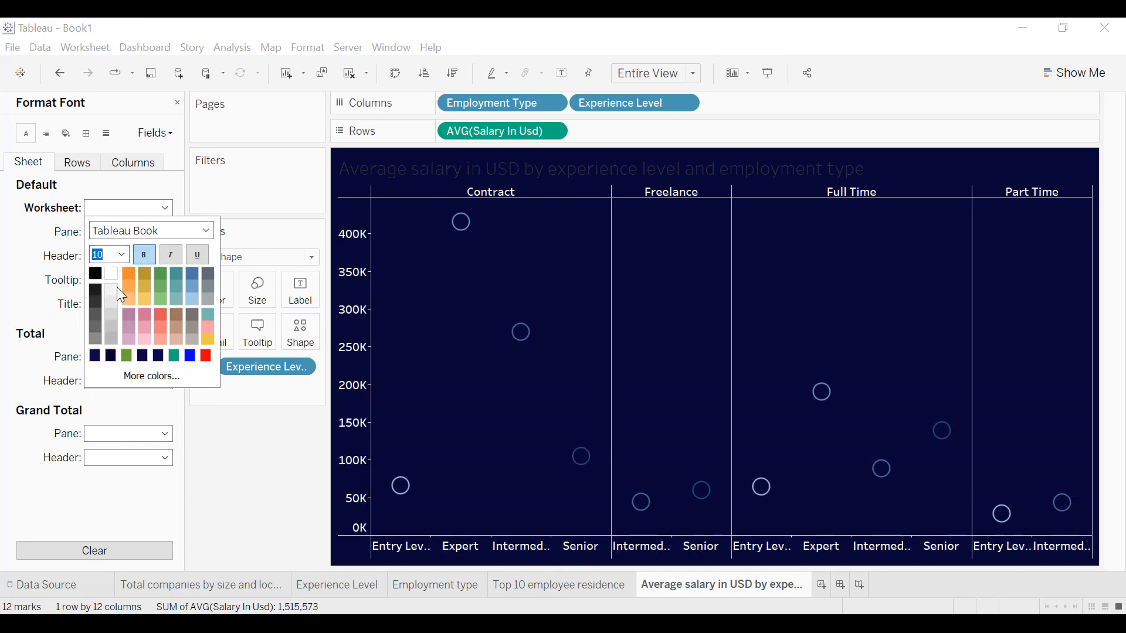
{"action": "left_click", "coordinate": [44, 254]}
Give the sheet's default cell, pane and header borders white lines.
{"action": "left_click", "coordinate": [86, 133]}
{"action": "left_click", "coordinate": [120, 209]}
{"action": "left_click", "coordinate": [126, 241]}
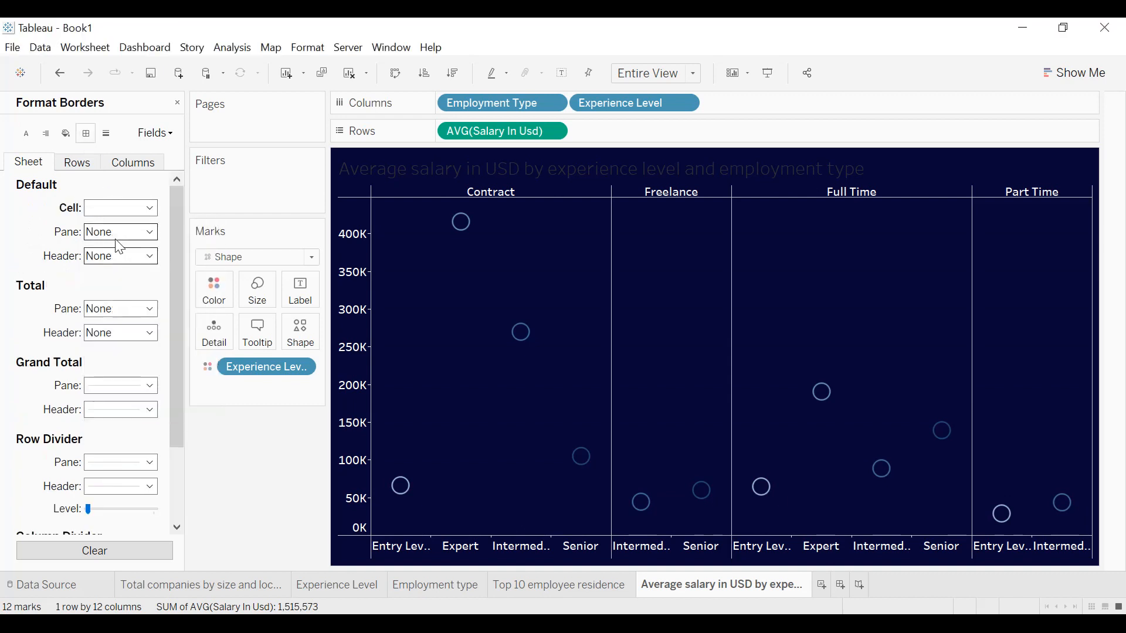
{"action": "left_click", "coordinate": [117, 235]}
{"action": "left_click", "coordinate": [126, 264]}
{"action": "left_click", "coordinate": [121, 255]}
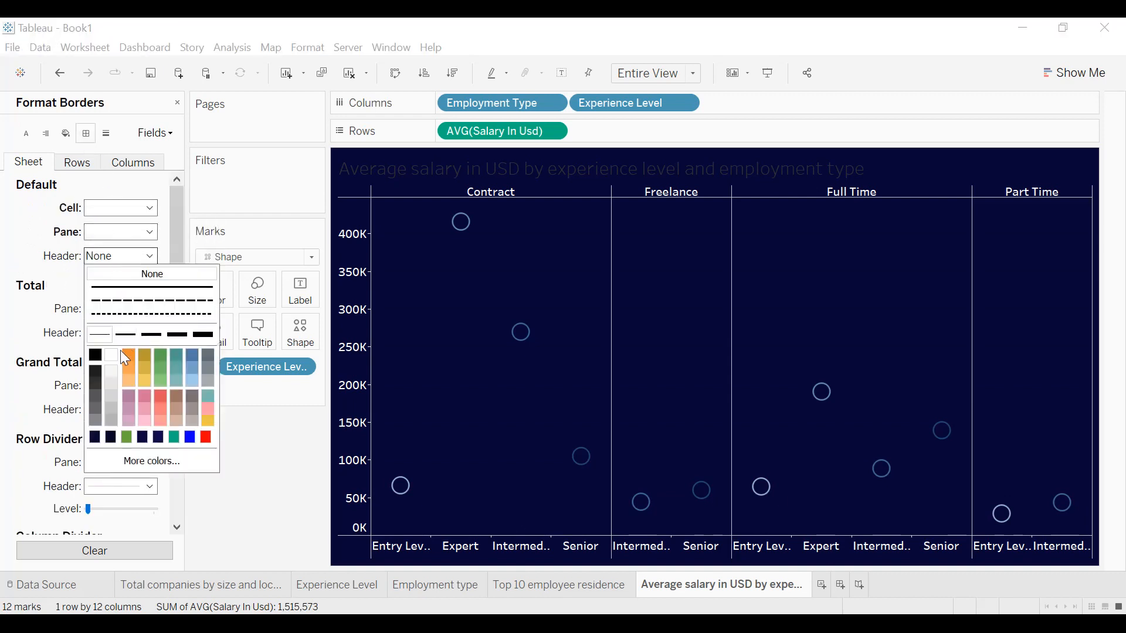
{"action": "left_click", "coordinate": [112, 366]}
Set the pane lines of the row divider and column divider to white.
{"action": "scroll", "coordinate": [16, 298], "scroll_direction": "down", "scroll_amount": 3}
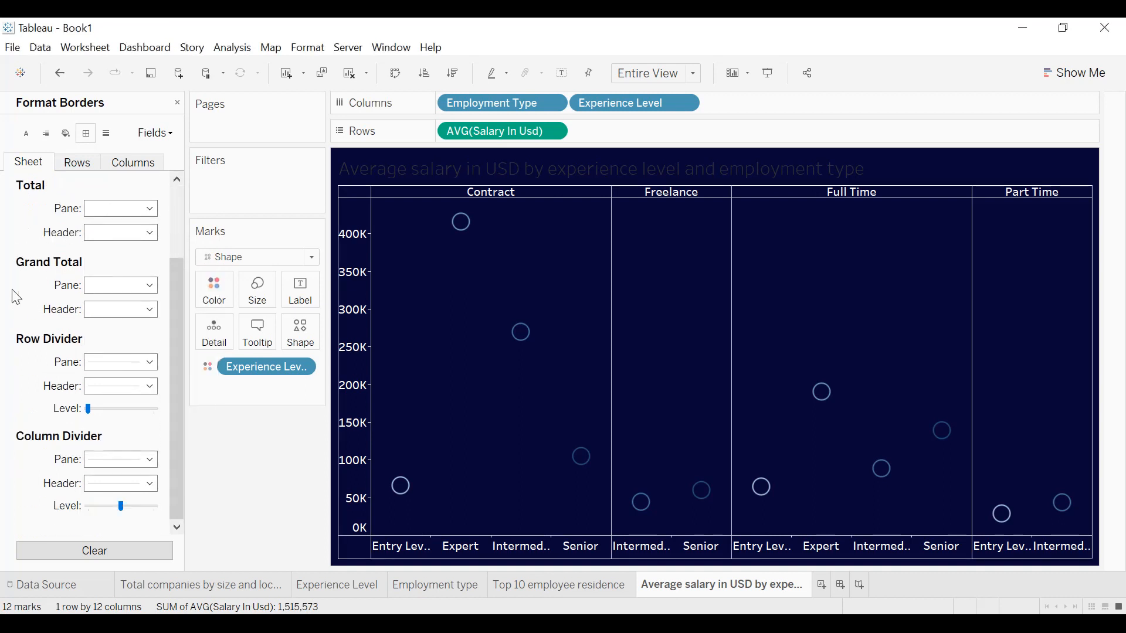
{"action": "left_click", "coordinate": [100, 363]}
{"action": "left_click", "coordinate": [117, 394]}
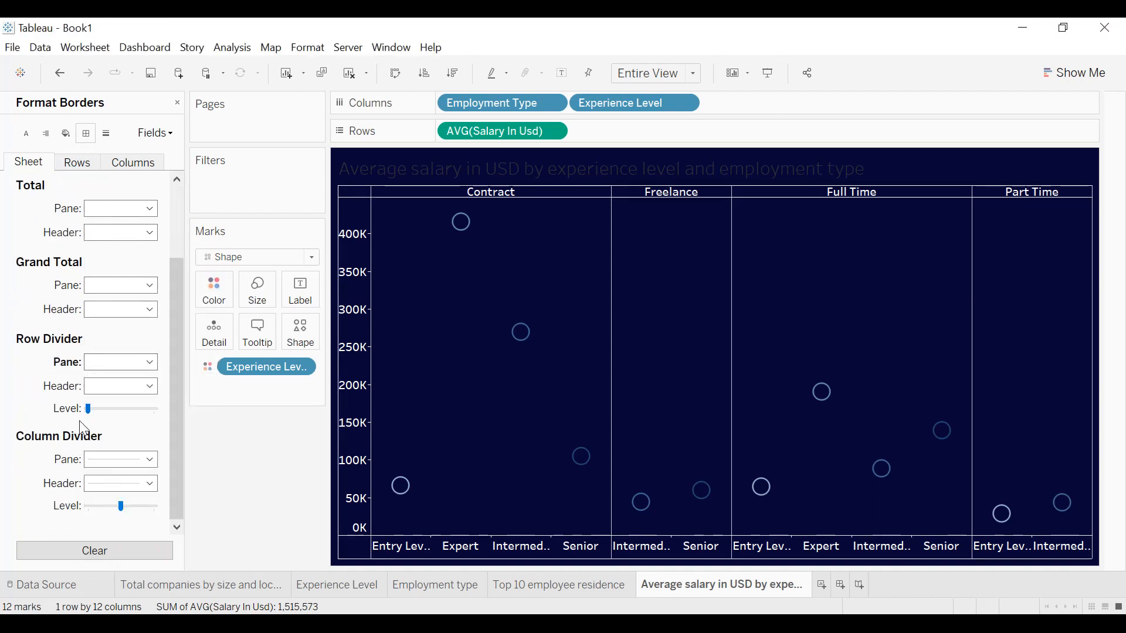
{"action": "left_click", "coordinate": [117, 460]}
{"action": "left_click", "coordinate": [111, 336]}
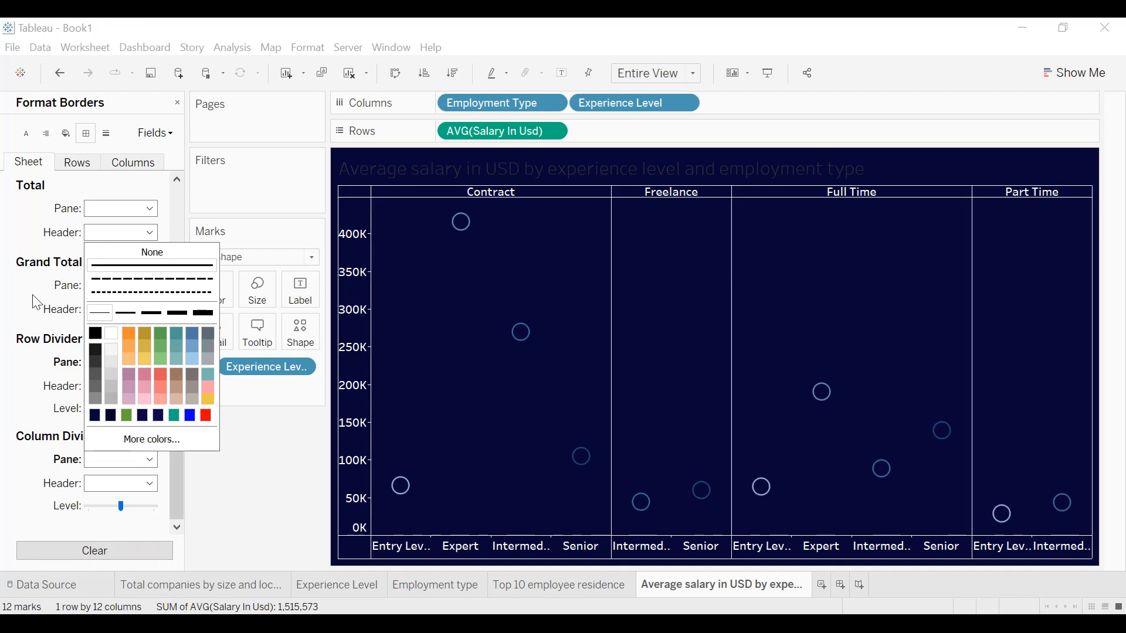
Center the chart title and make its text white and bold.
{"action": "double_click", "coordinate": [536, 175]}
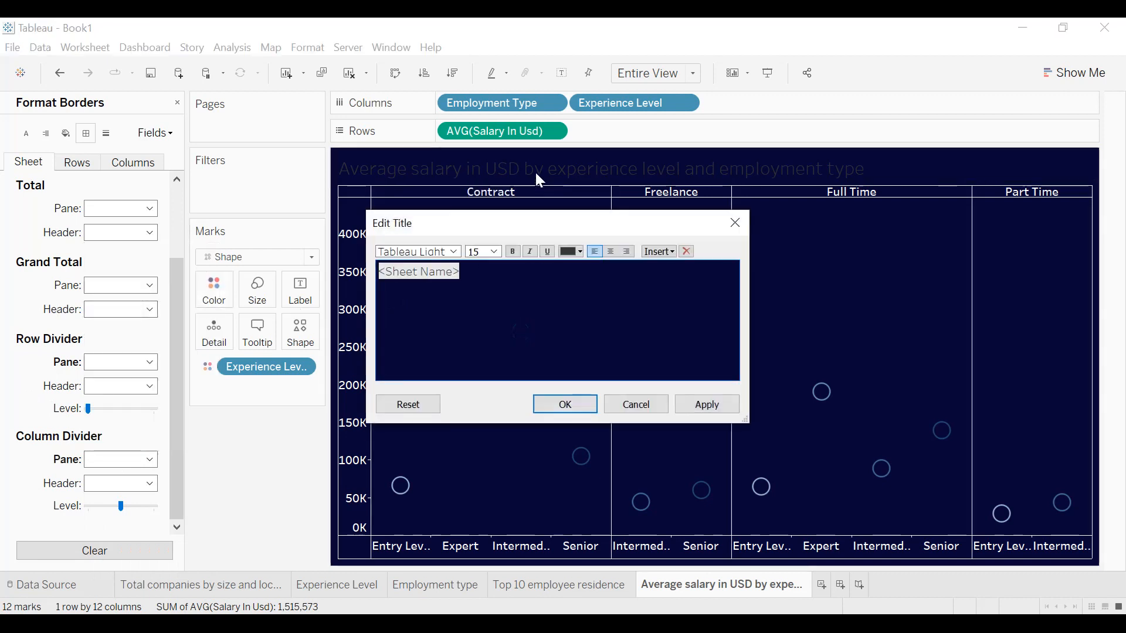
{"action": "left_click", "coordinate": [611, 252]}
{"action": "left_click", "coordinate": [579, 252]}
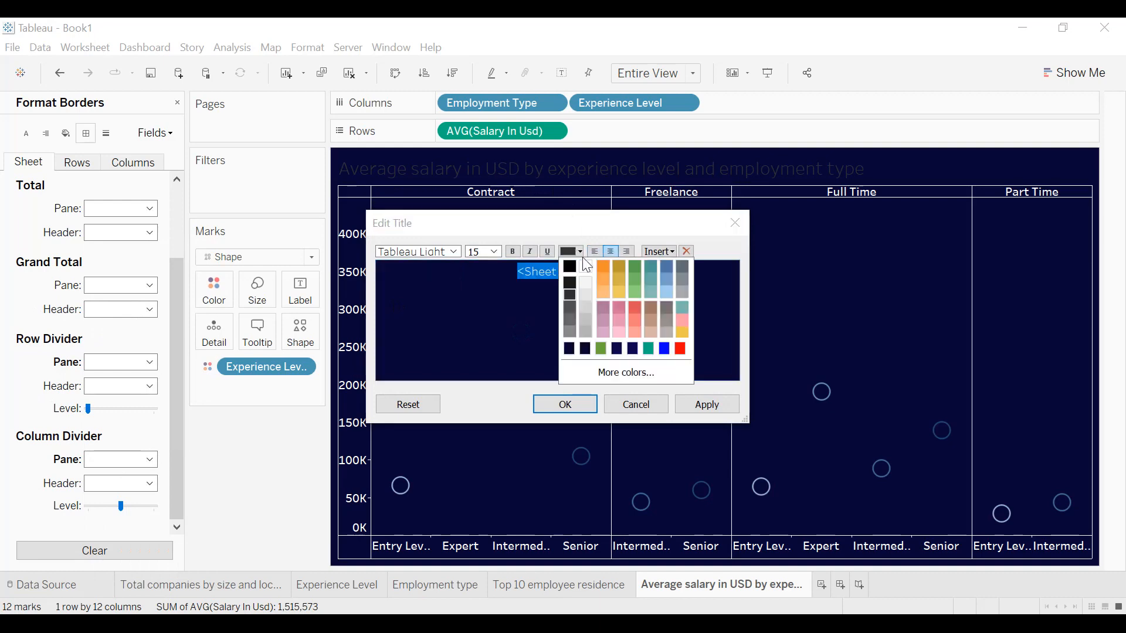
{"action": "left_click", "coordinate": [586, 266]}
{"action": "left_click", "coordinate": [514, 252]}
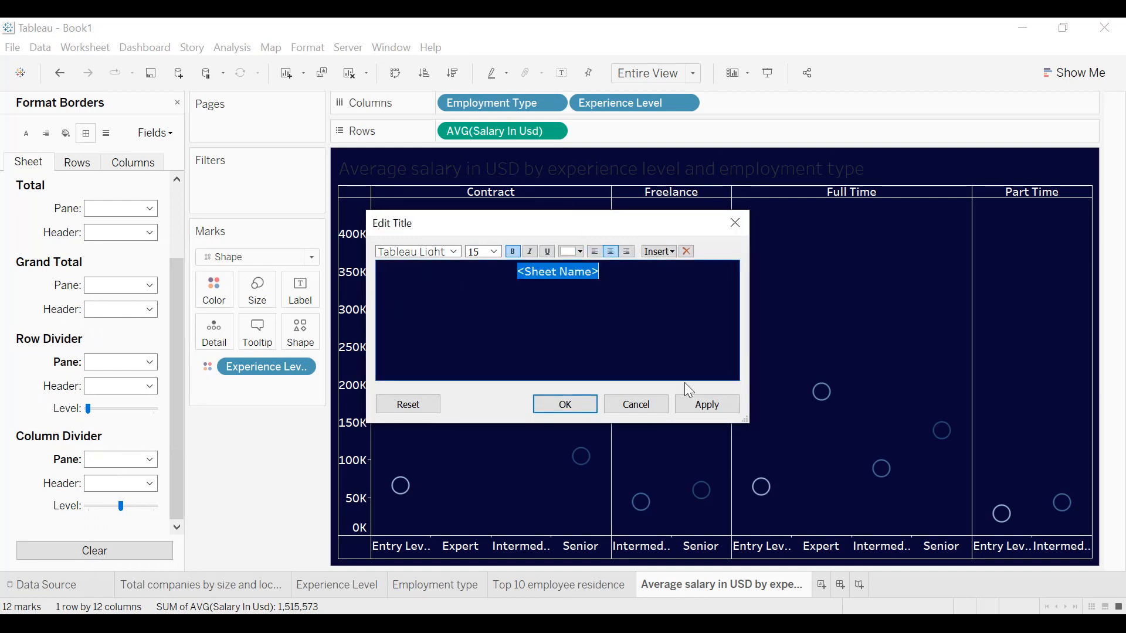
{"action": "left_click", "coordinate": [720, 403]}
{"action": "left_click", "coordinate": [585, 406]}
Add a white border around the chart title and close the title formatting.
{"action": "right_click", "coordinate": [645, 163]}
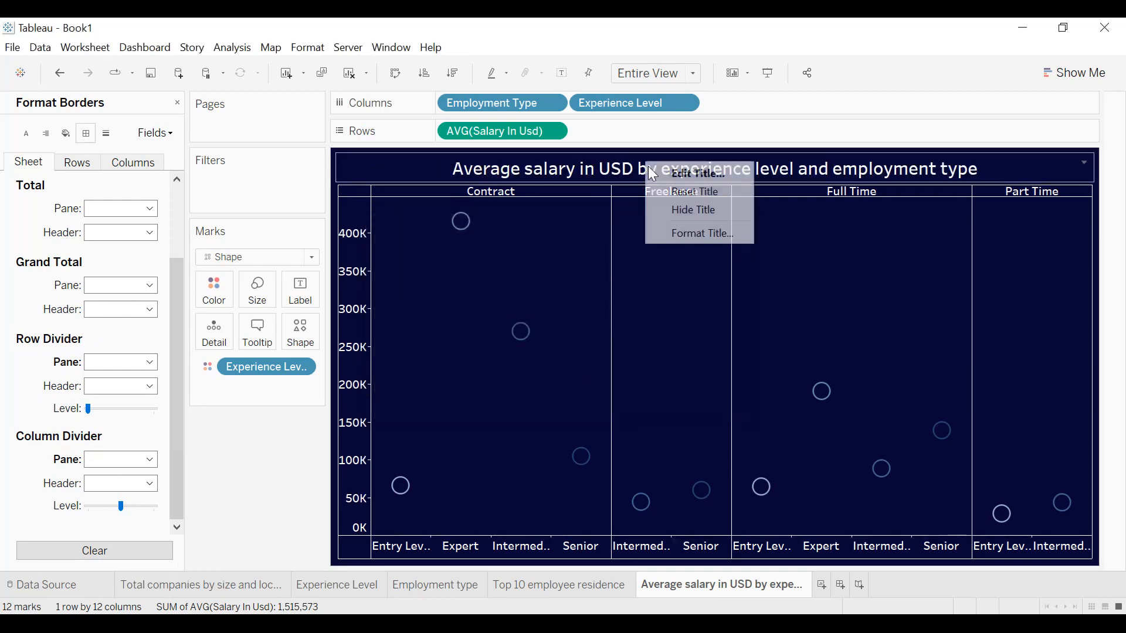
{"action": "left_click", "coordinate": [681, 234]}
{"action": "left_click", "coordinate": [129, 178]}
{"action": "left_click", "coordinate": [100, 258]}
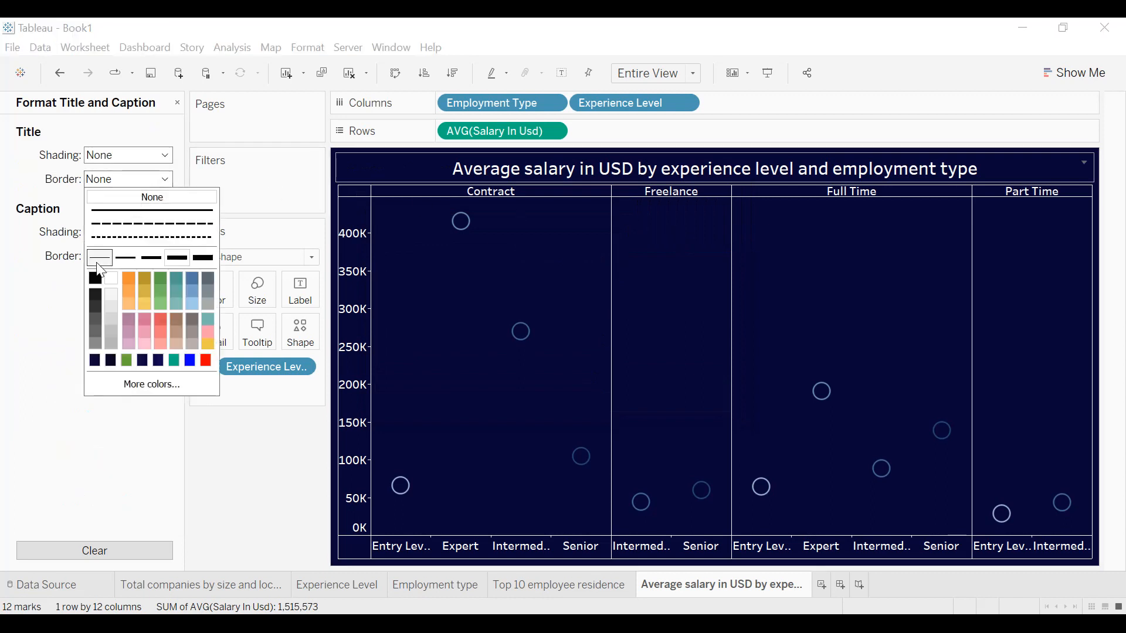
{"action": "left_click", "coordinate": [110, 280]}
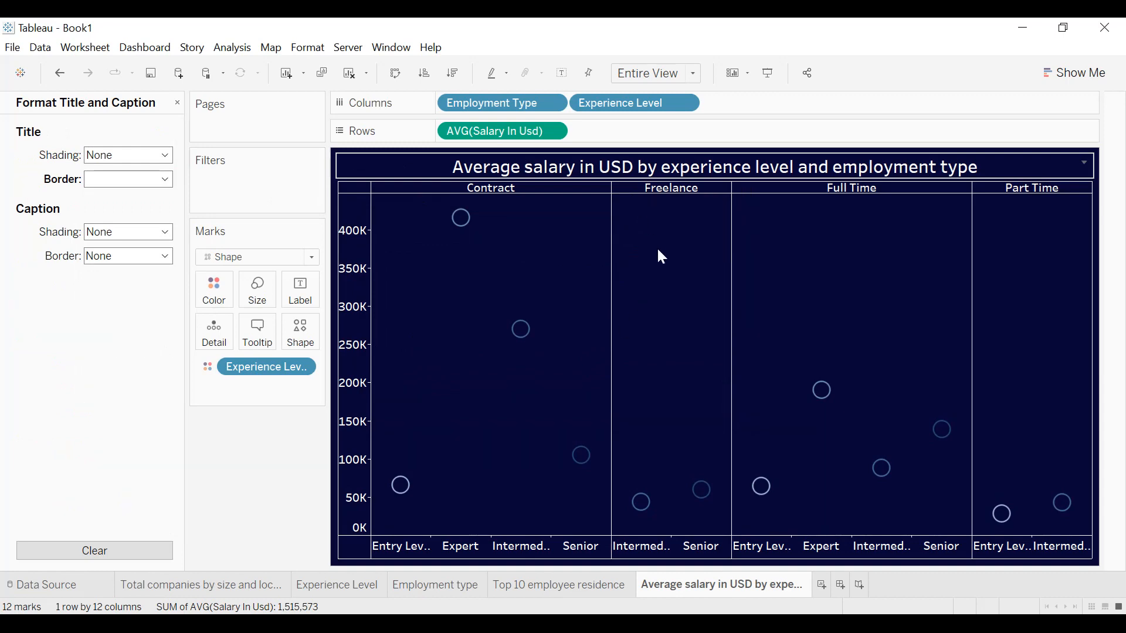
{"action": "left_click", "coordinate": [179, 102]}
Filter the average salary chart by Company Location, keeping only US.
{"action": "left_click_drag", "start_coordinate": [76, 202], "coordinate": [237, 194]}
{"action": "scroll", "coordinate": [504, 262], "scroll_direction": "down", "scroll_amount": 9}
{"action": "scroll", "coordinate": [504, 262], "scroll_direction": "down", "scroll_amount": 4}
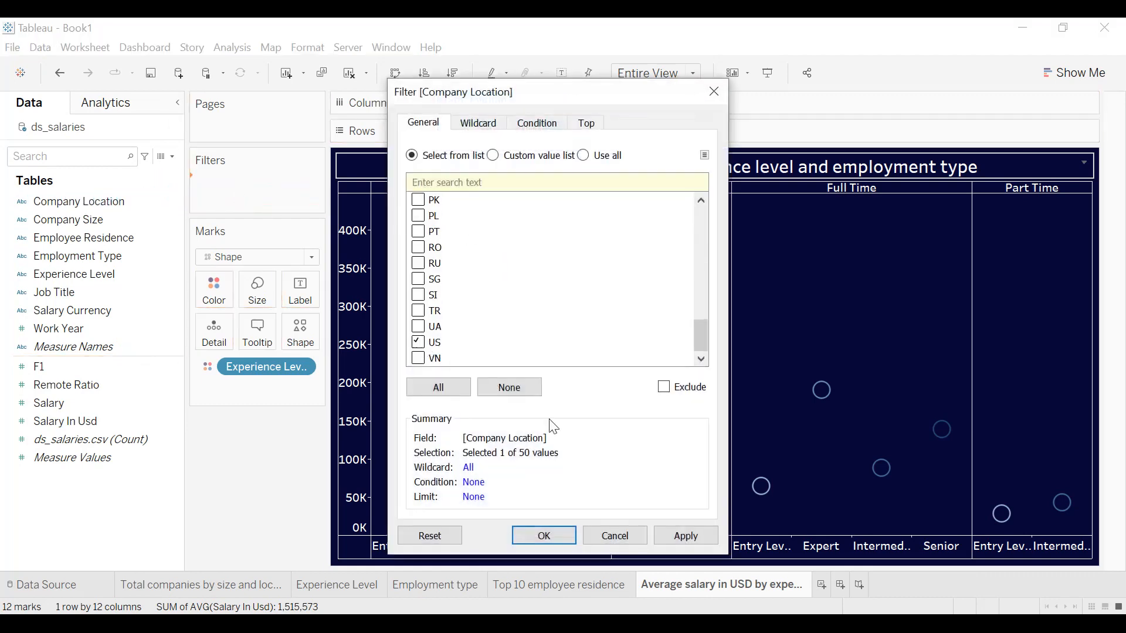
{"action": "left_click", "coordinate": [690, 538]}
{"action": "left_click", "coordinate": [562, 535]}
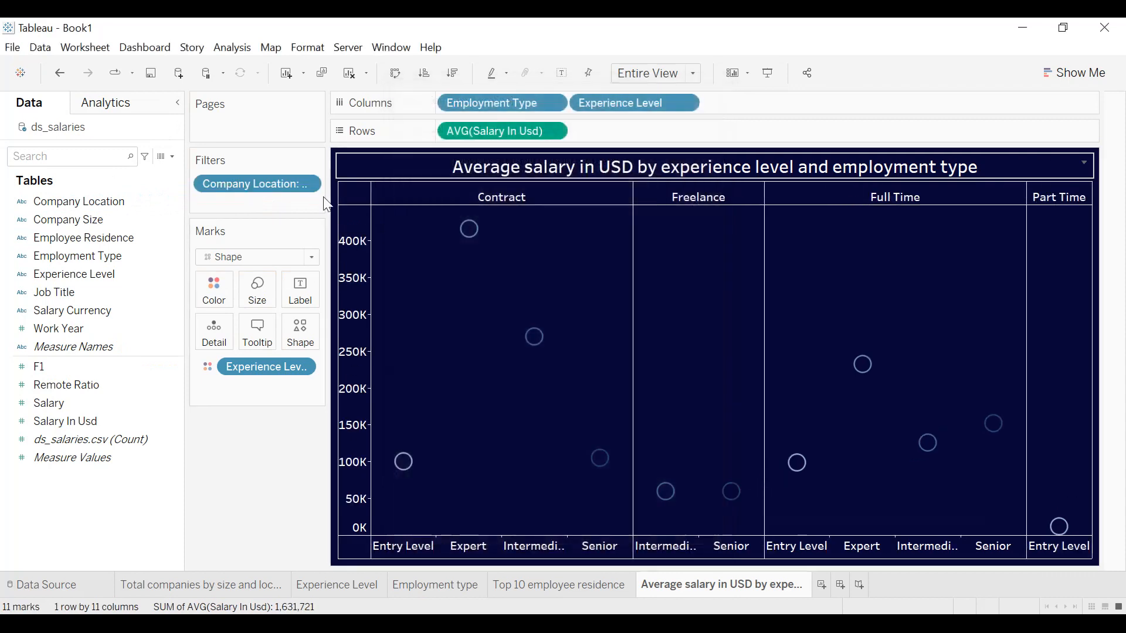
Show the Company Location filter card beside the average salary chart.
{"action": "left_click", "coordinate": [308, 188]}
{"action": "key", "text": "Escape"}
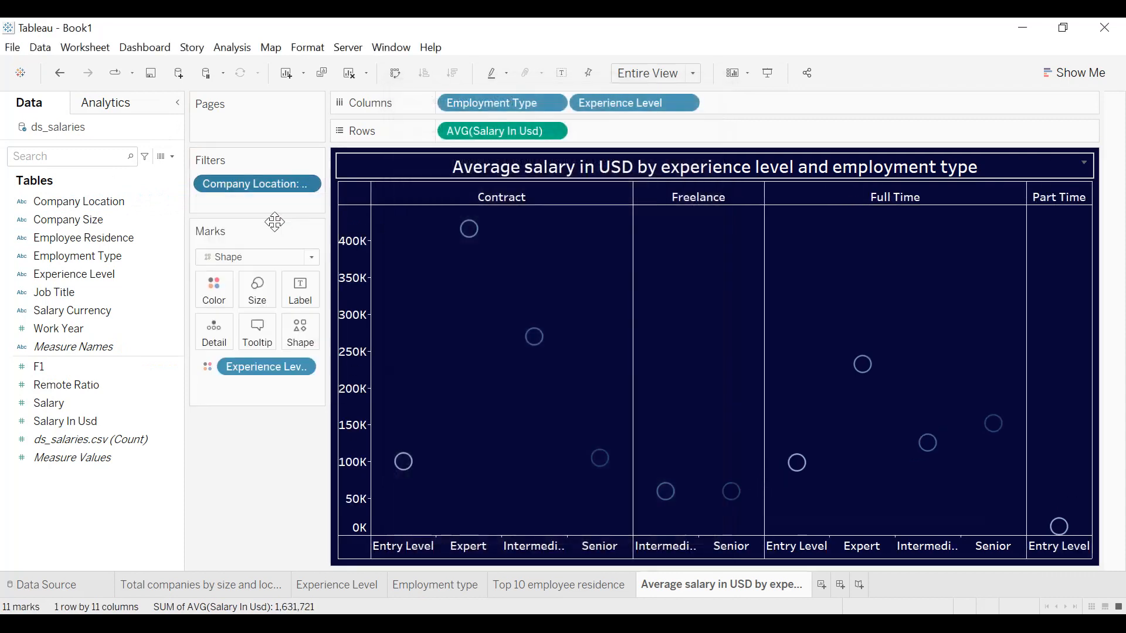
{"action": "left_click", "coordinate": [308, 182]}
{"action": "left_click", "coordinate": [272, 232]}
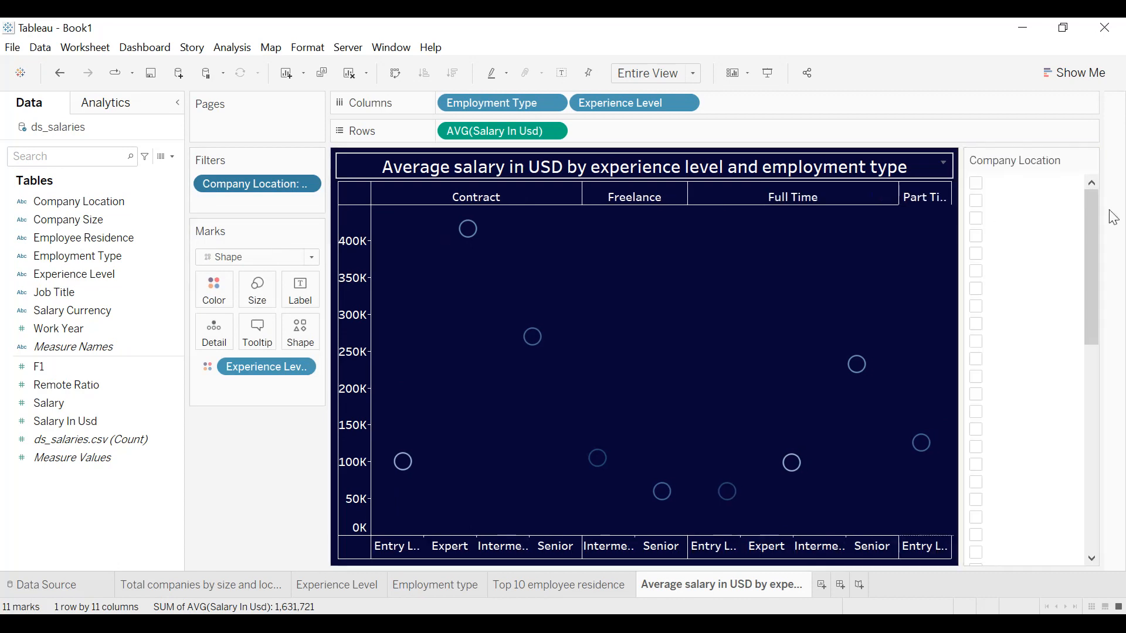
Format the Company Location filter card so its body text is black.
{"action": "left_click", "coordinate": [1090, 160]}
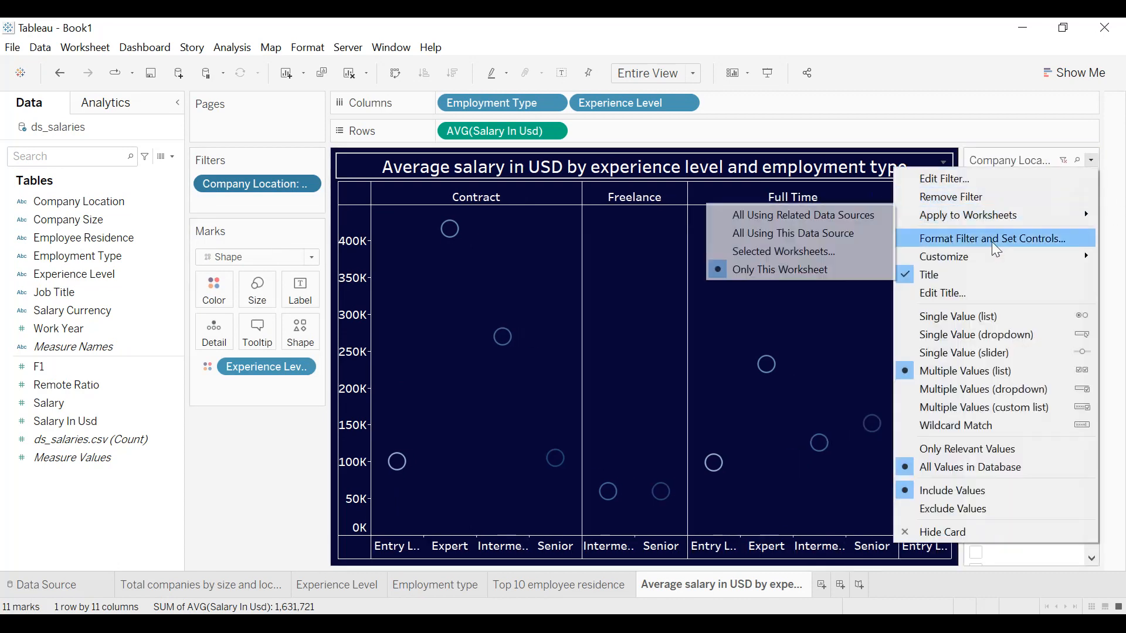
{"action": "left_click", "coordinate": [1049, 147]}
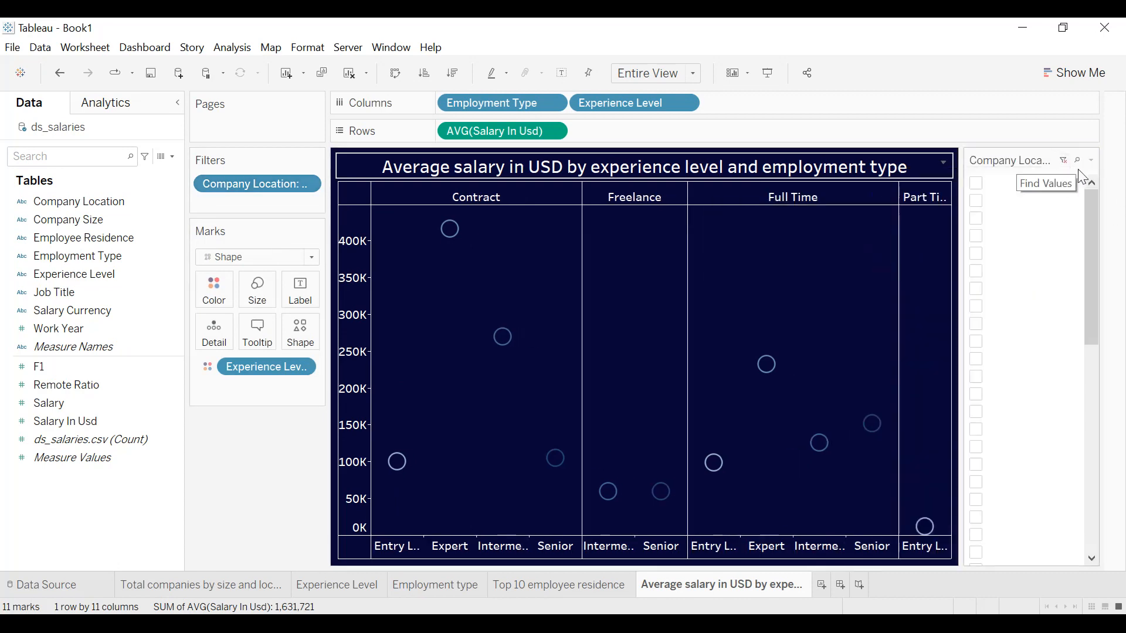
{"action": "left_click", "coordinate": [1087, 162]}
{"action": "left_click", "coordinate": [997, 235]}
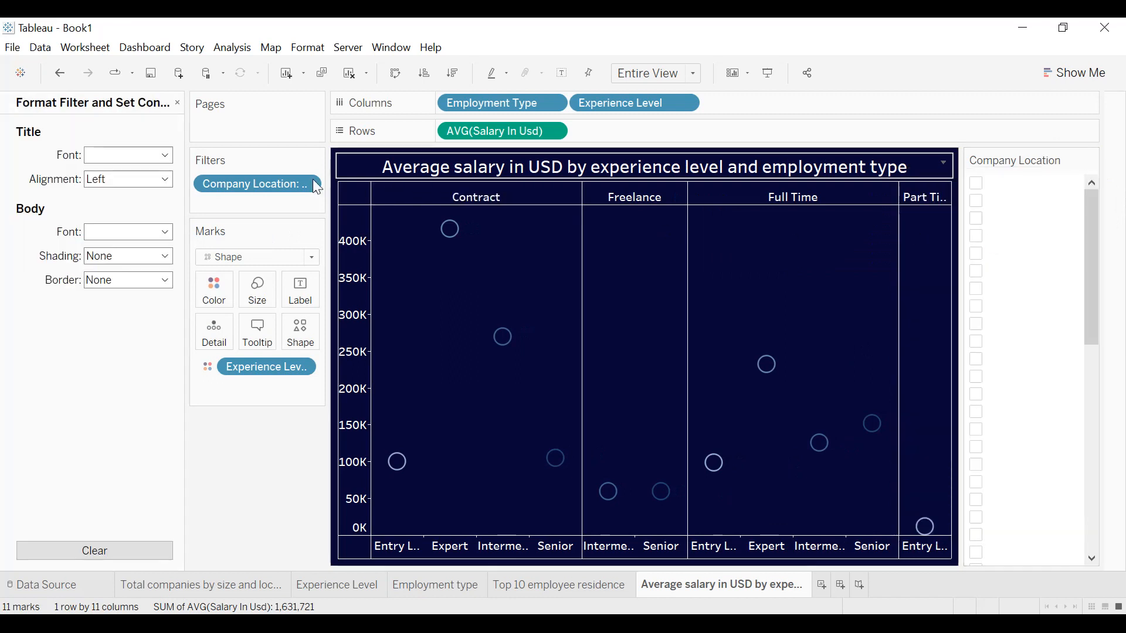
{"action": "left_click", "coordinate": [163, 230]}
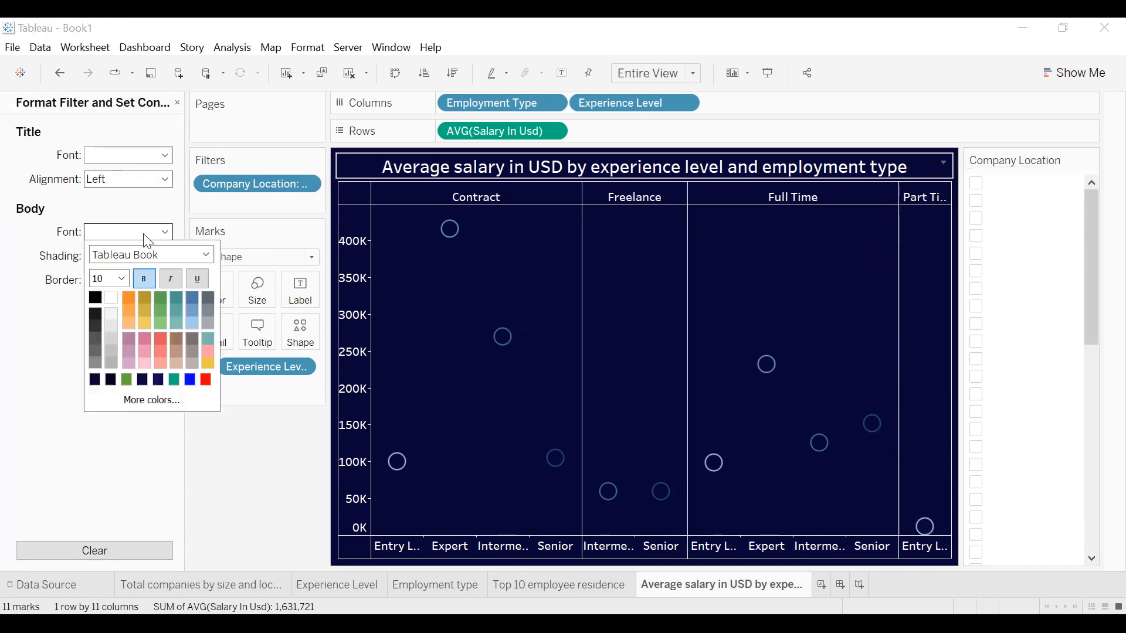
{"action": "left_click", "coordinate": [91, 301]}
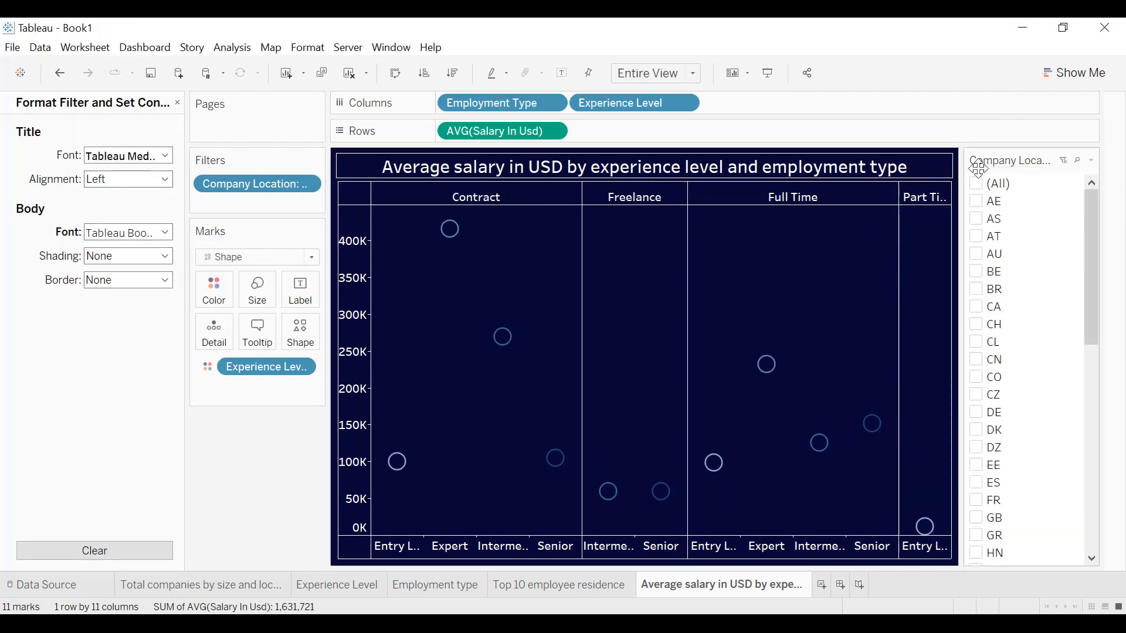
Include all company locations and turn the Company Location filter into a single-value dropdown, closing the filter formatting.
{"action": "left_click", "coordinate": [978, 184]}
{"action": "left_click", "coordinate": [1092, 161]}
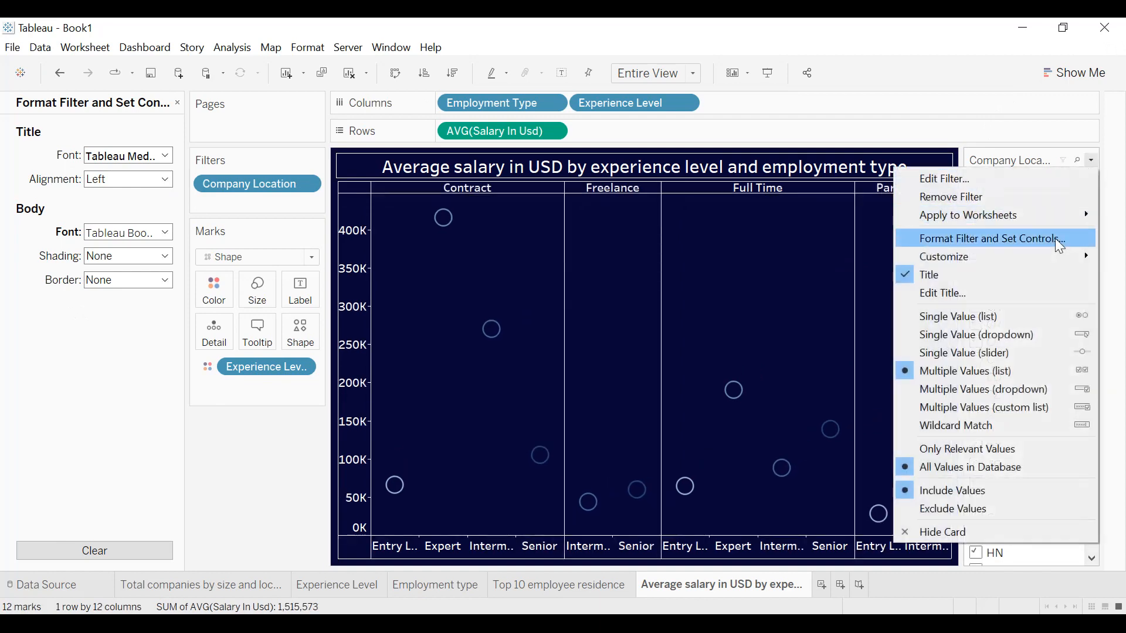
{"action": "left_click", "coordinate": [996, 335]}
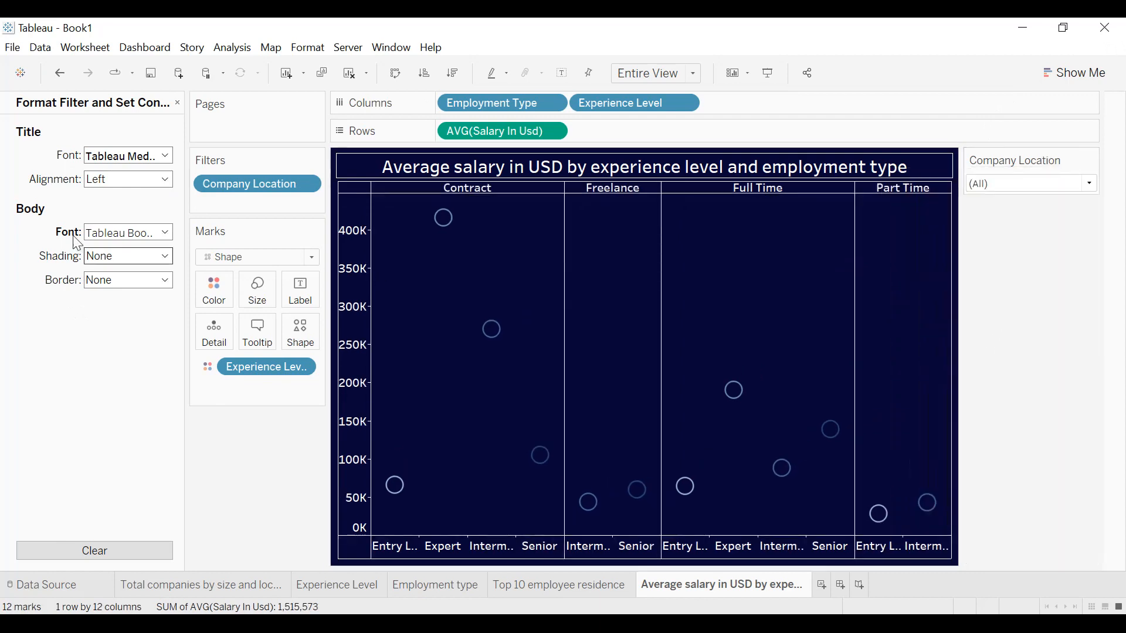
{"action": "left_click", "coordinate": [178, 103]}
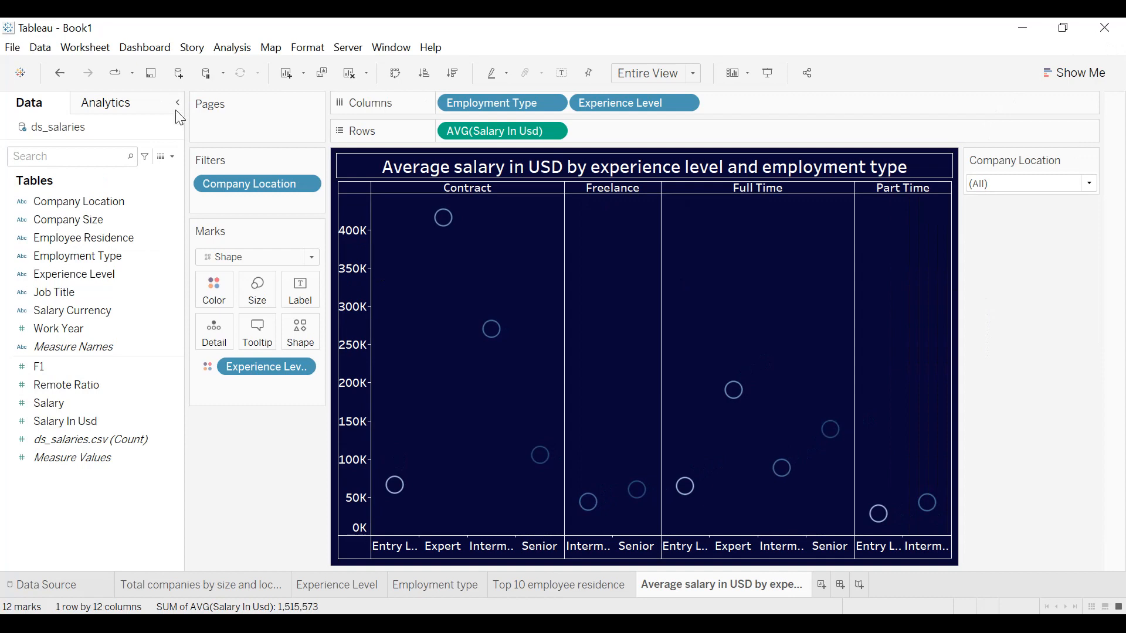
Filter the average salary chart by Job Title, keeping only 3D Computer Vision Researcher, and show the Job Title filter card.
{"action": "left_click_drag", "start_coordinate": [59, 291], "coordinate": [234, 209]}
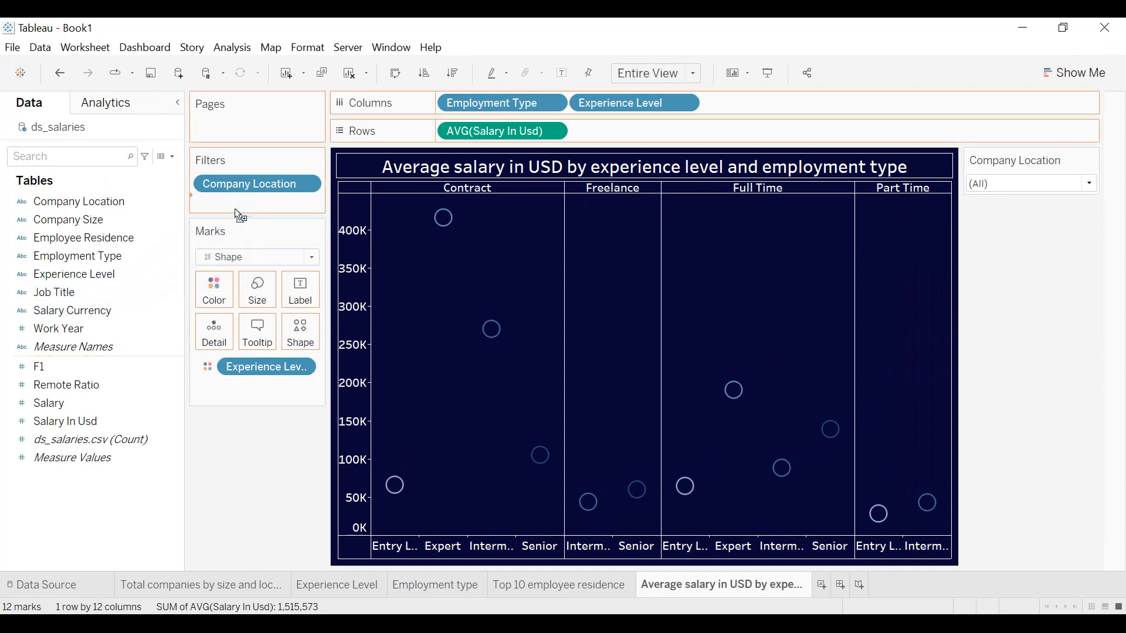
{"action": "left_click", "coordinate": [418, 200]}
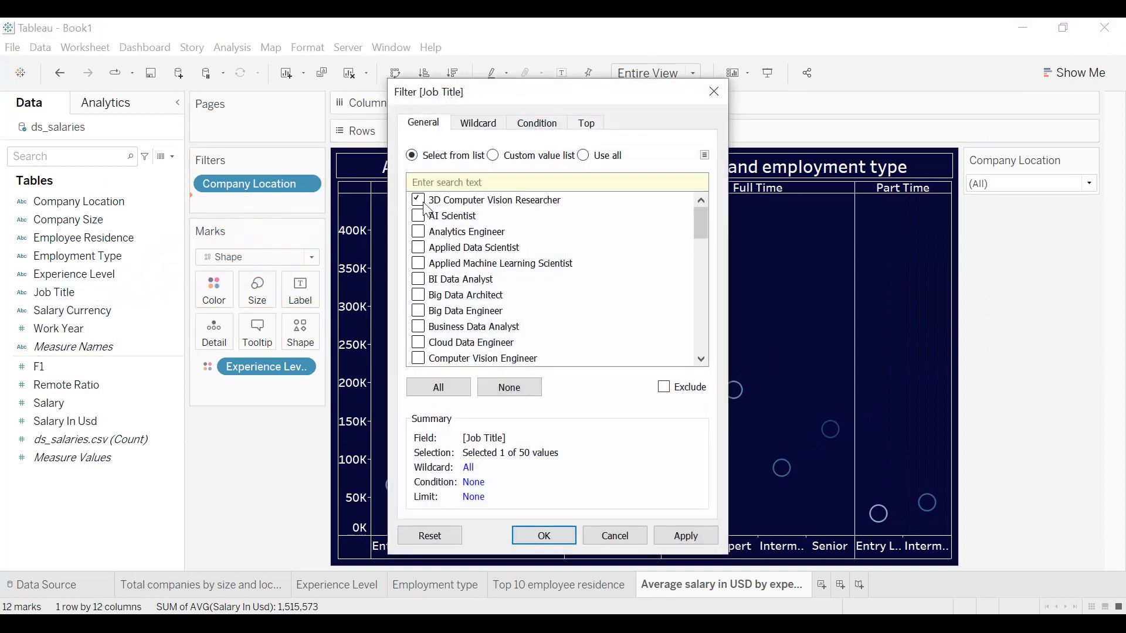
{"action": "left_click", "coordinate": [681, 535]}
{"action": "left_click", "coordinate": [544, 536]}
{"action": "left_click", "coordinate": [306, 204]}
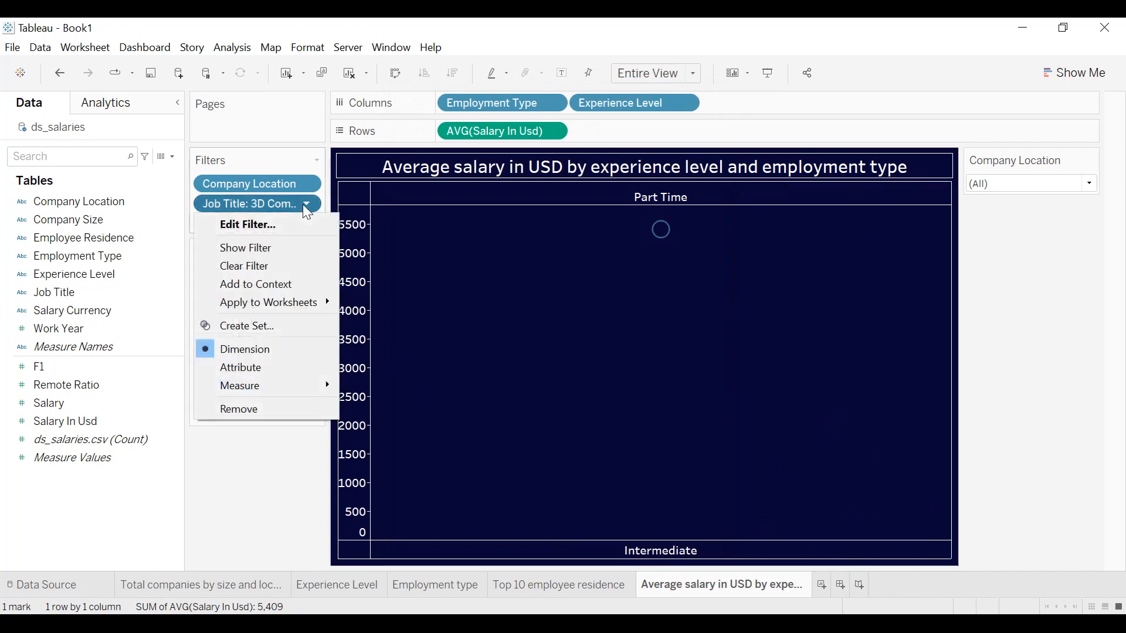
{"action": "left_click", "coordinate": [280, 249]}
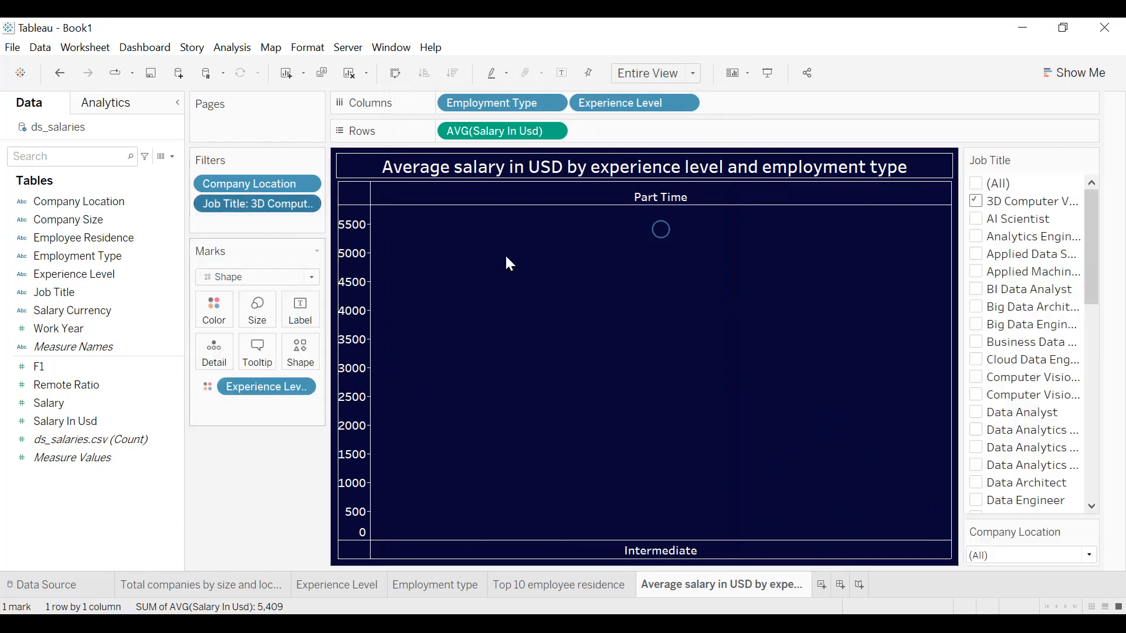
Include all job titles and turn the Job Title filter into a single-value dropdown.
{"action": "left_click", "coordinate": [977, 184]}
{"action": "left_click", "coordinate": [1091, 160]}
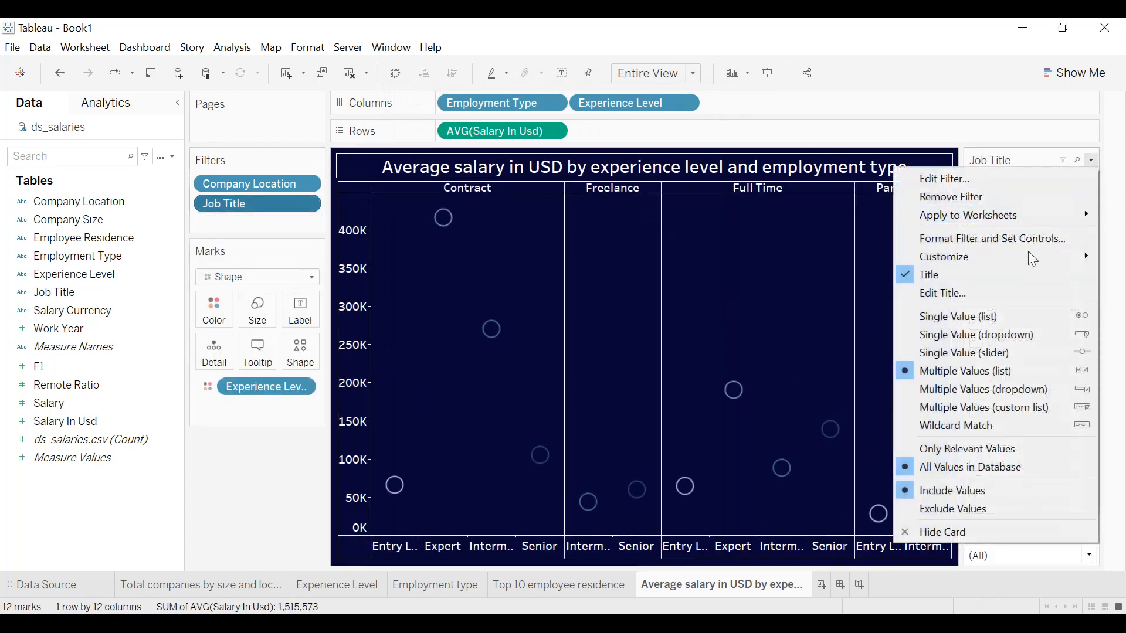
{"action": "left_click", "coordinate": [1003, 335]}
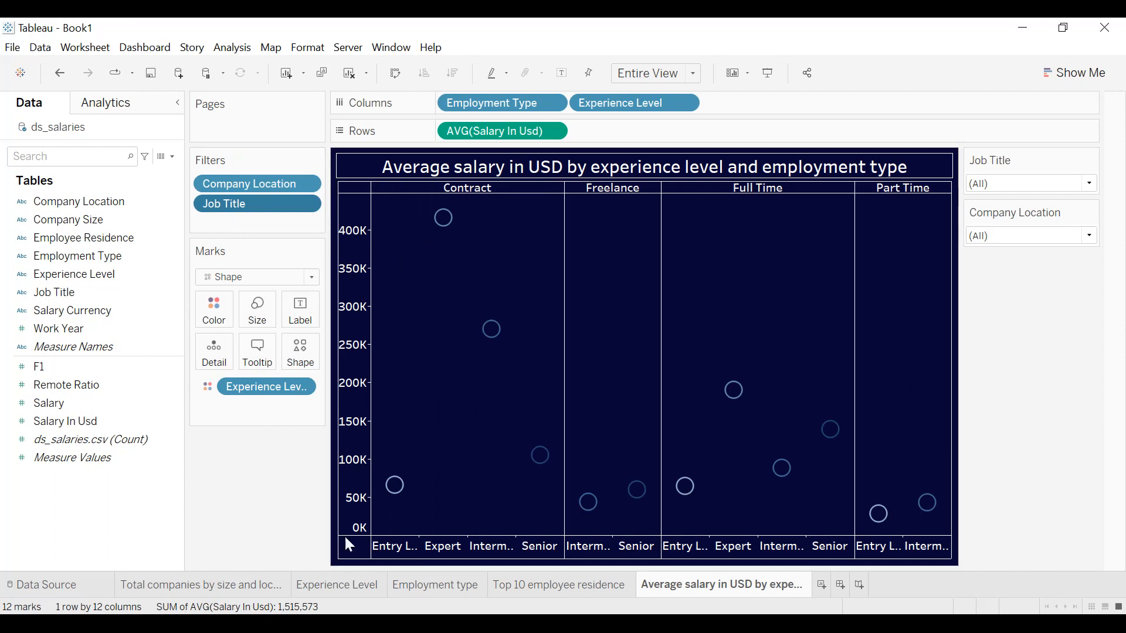
Add a new worksheet and name it "Map: average salary by country".
{"action": "left_click", "coordinate": [819, 587]}
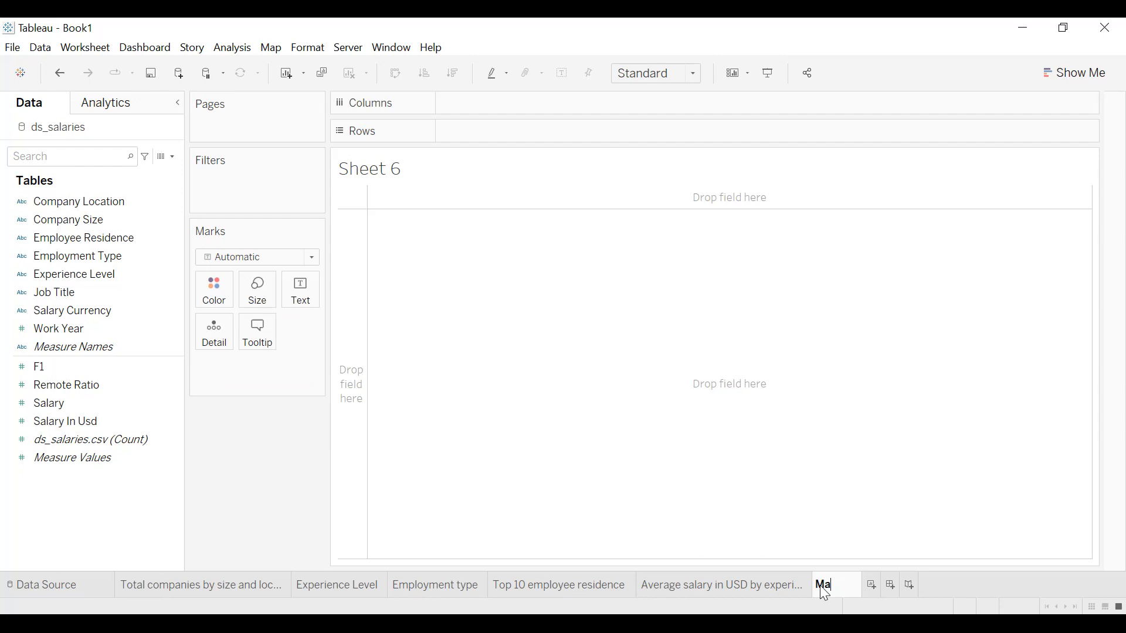
{"action": "type", "text": "era"}
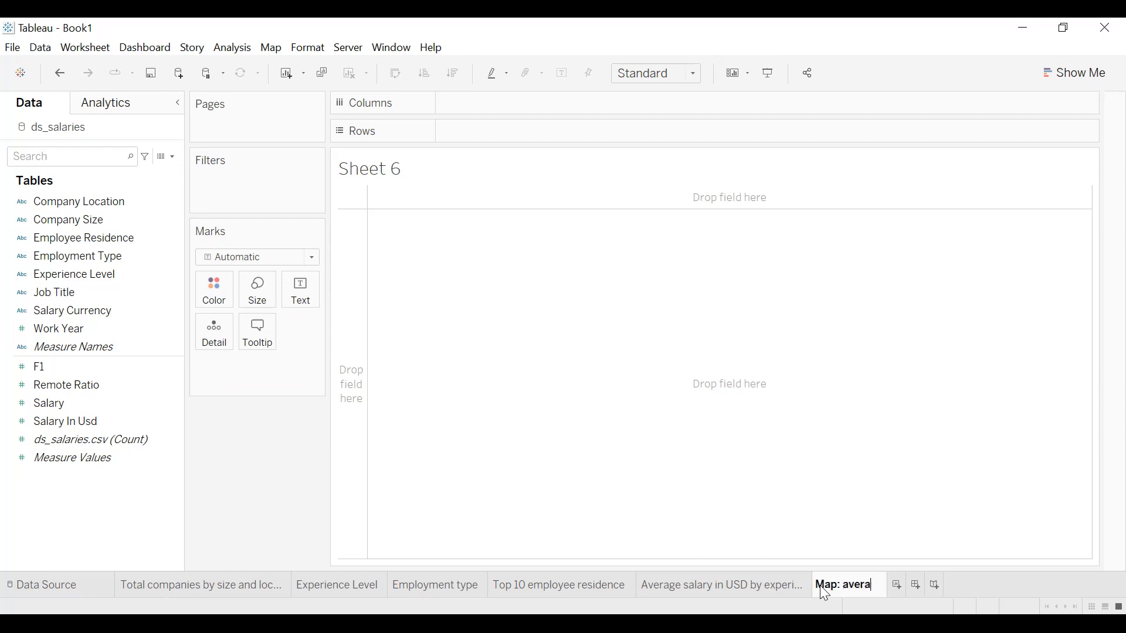
{"action": "type", "text": "ge salary b"}
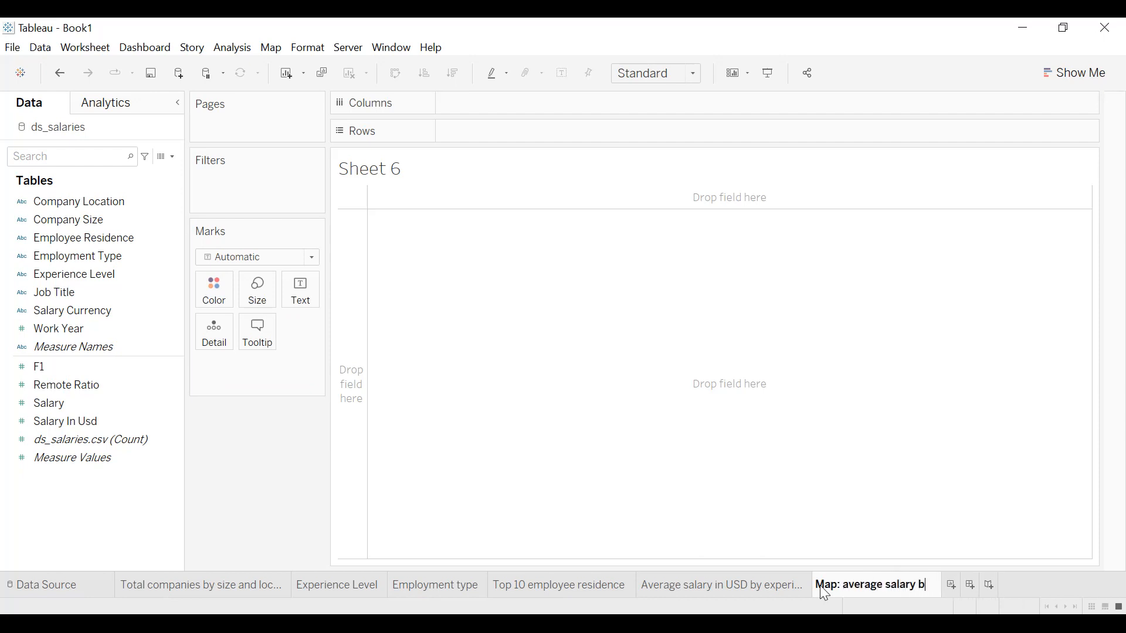
{"action": "type", "text": "y country"}
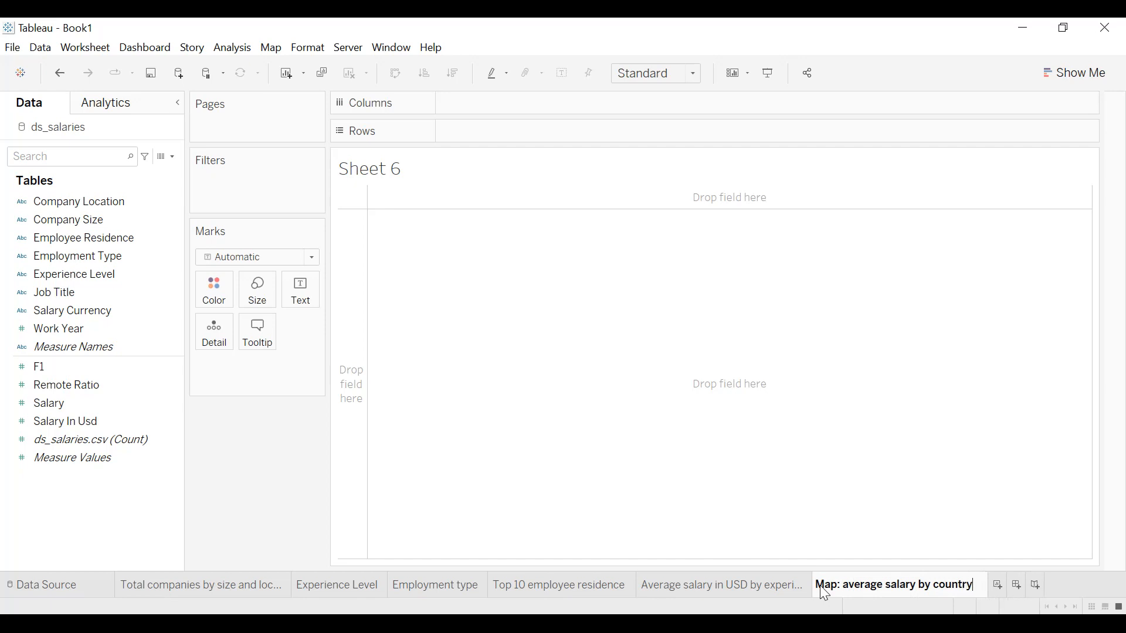
{"action": "key", "text": "Return"}
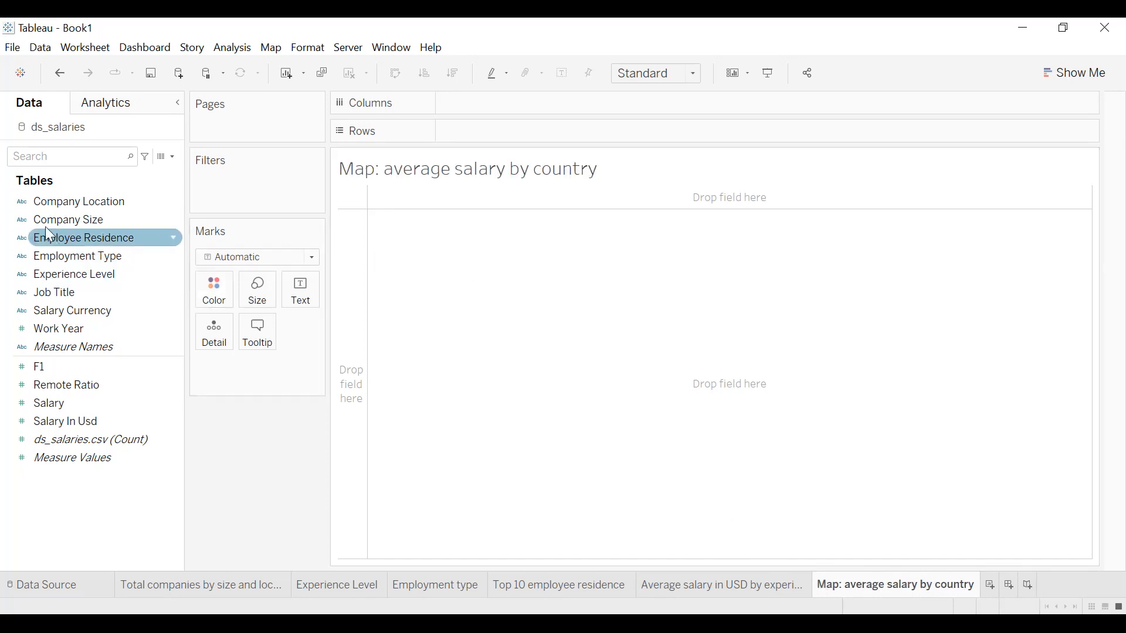
Assign the Country/Region geographic role to the Company Location field.
{"action": "left_click", "coordinate": [22, 201]}
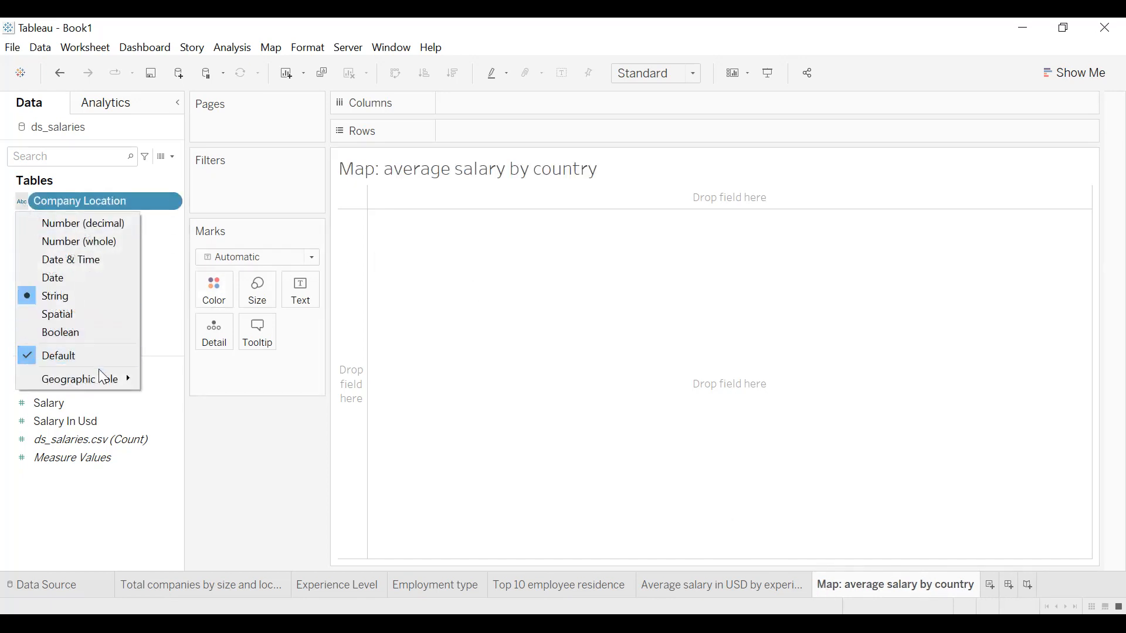
{"action": "mouse_move", "coordinate": [100, 378]}
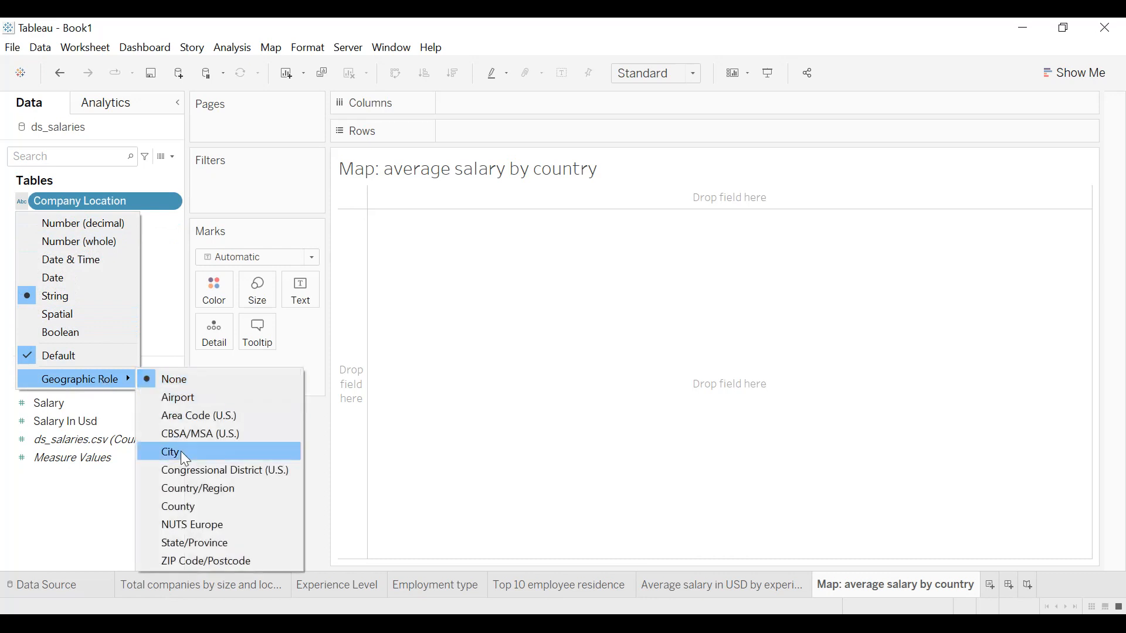
{"action": "left_click", "coordinate": [183, 487]}
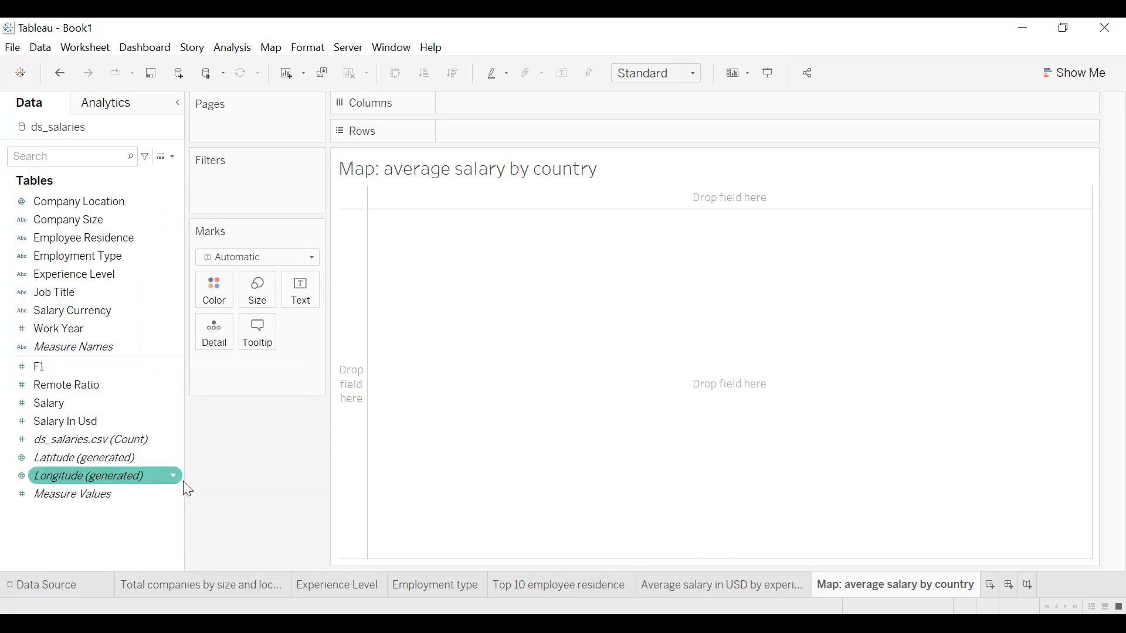
Plot Company Location on a map and filter out the values with unknown geographic locations.
{"action": "left_click", "coordinate": [107, 202]}
{"action": "double_click", "coordinate": [106, 202]}
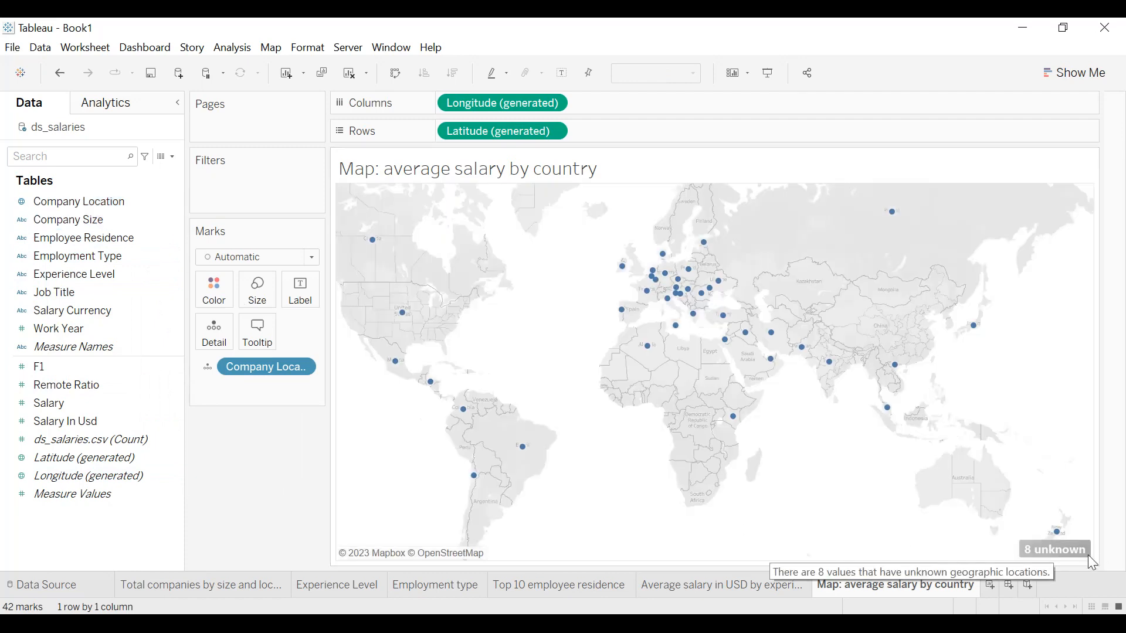
{"action": "left_click", "coordinate": [1058, 549]}
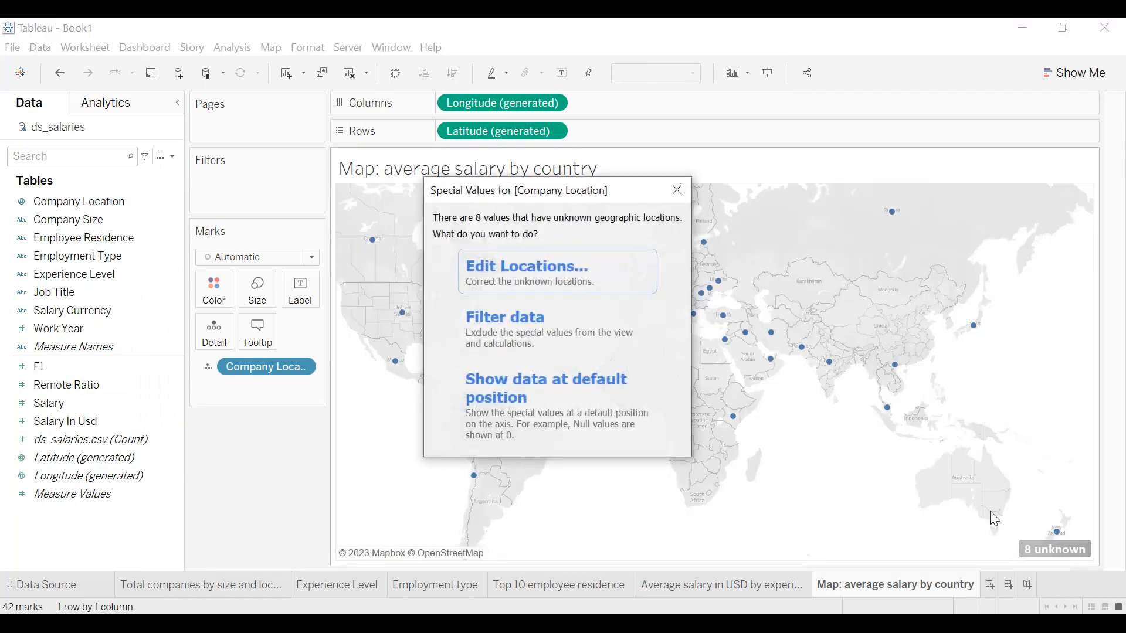
{"action": "left_click", "coordinate": [580, 343]}
Color the map's countries by Salary In Usd, aggregated as an average.
{"action": "left_click", "coordinate": [71, 422]}
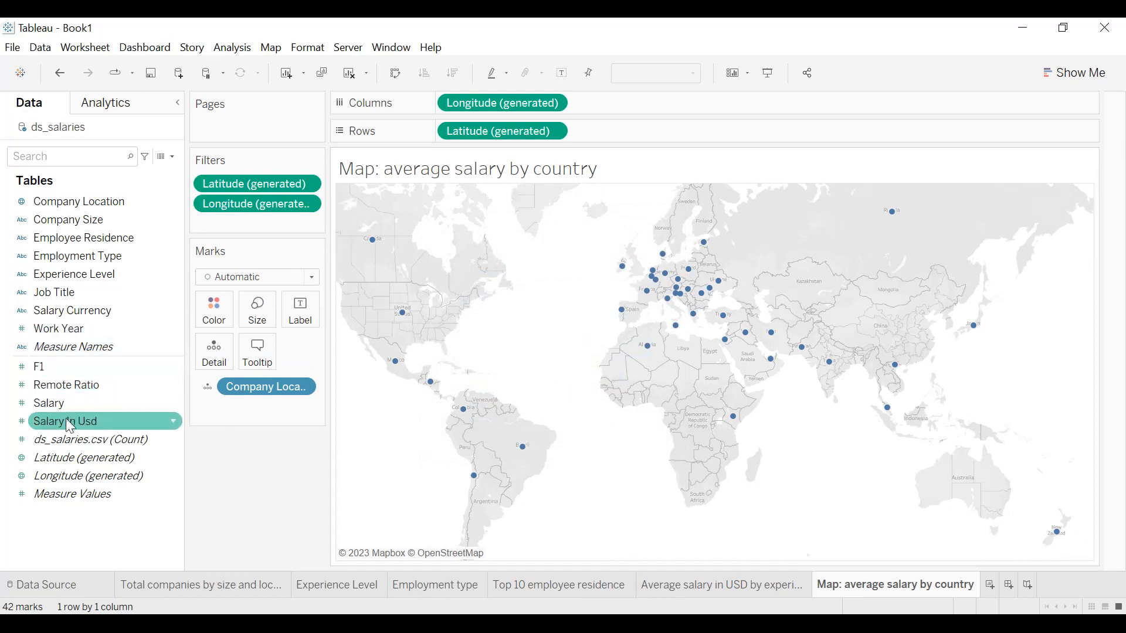
{"action": "left_click_drag", "start_coordinate": [67, 430], "coordinate": [212, 310]}
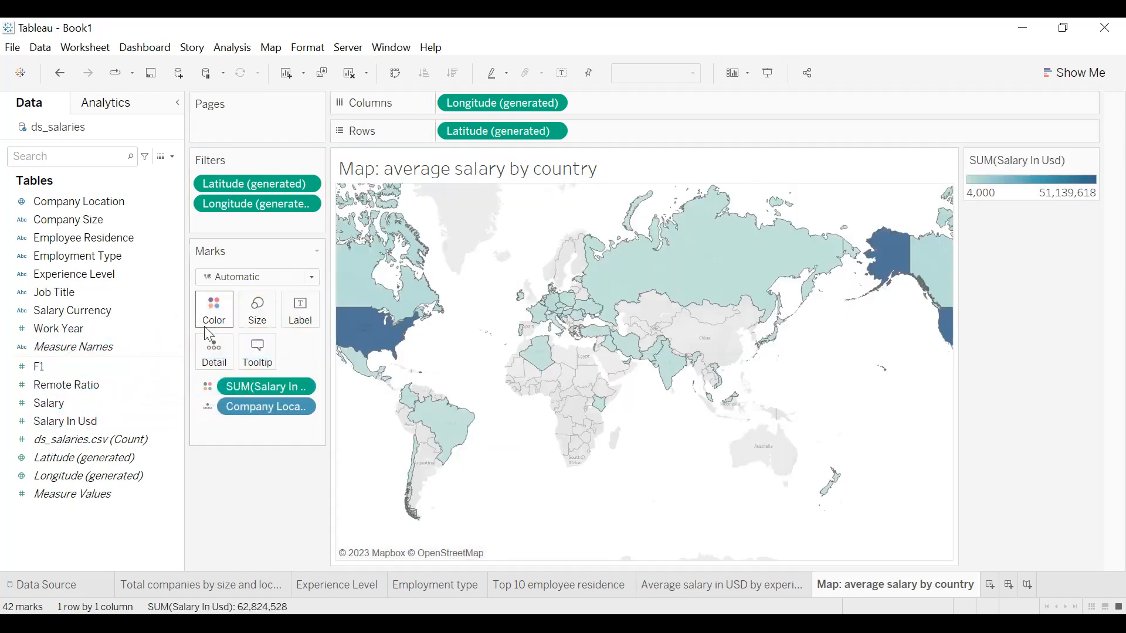
{"action": "left_click", "coordinate": [300, 388]}
{"action": "mouse_move", "coordinate": [302, 504]}
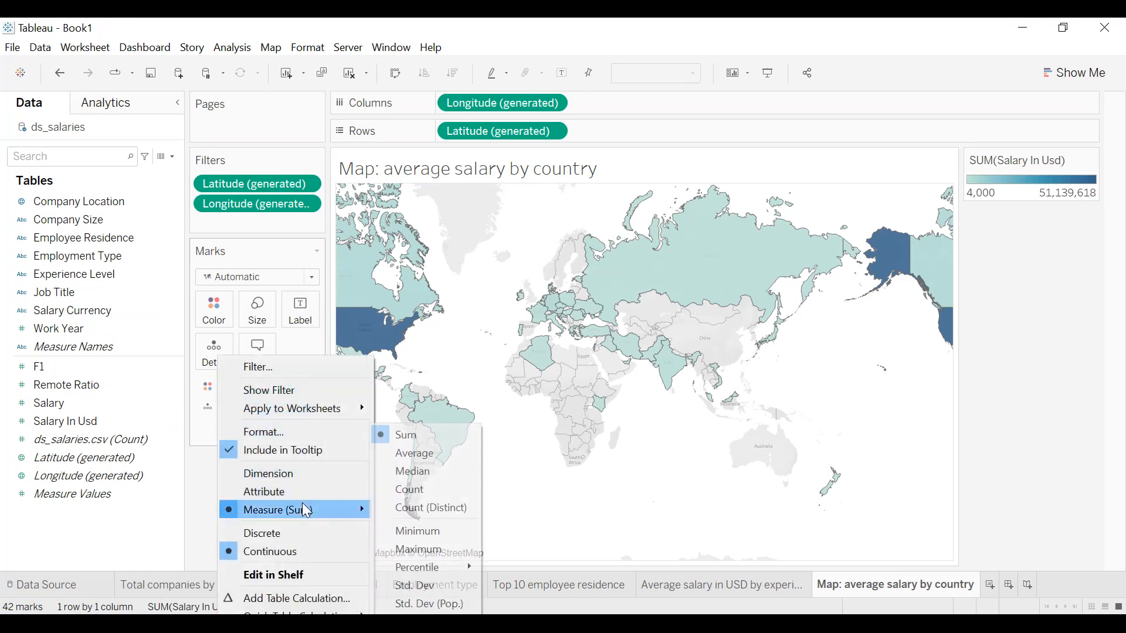
{"action": "left_click", "coordinate": [416, 458]}
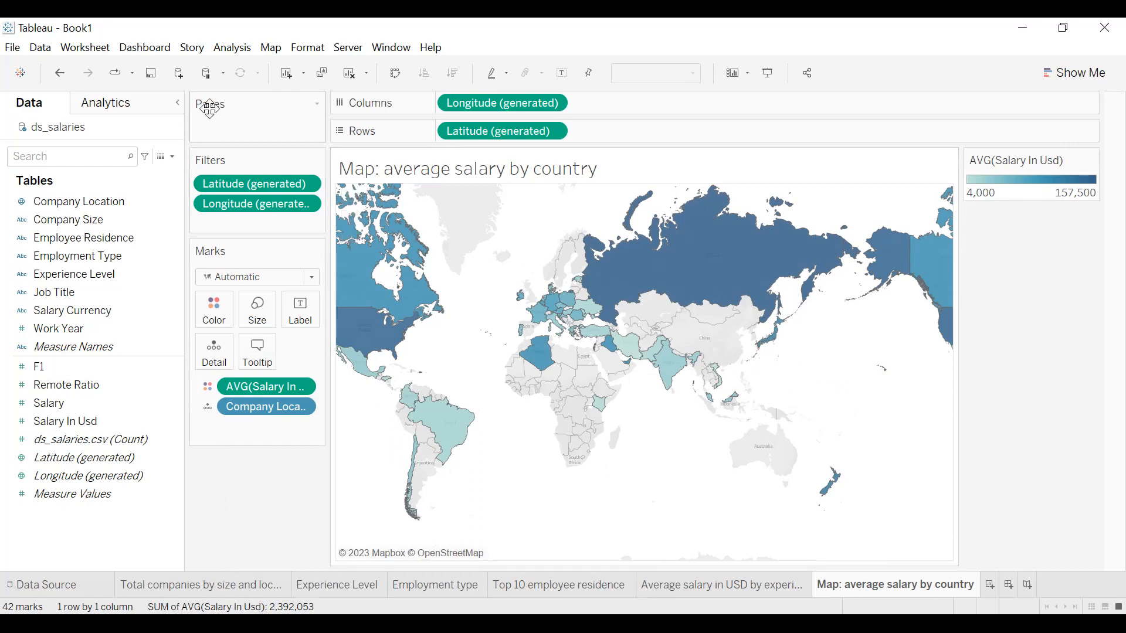
Set the map worksheet's shading to the dark navy custom color.
{"action": "left_click", "coordinate": [320, 50]}
{"action": "left_click", "coordinate": [334, 163]}
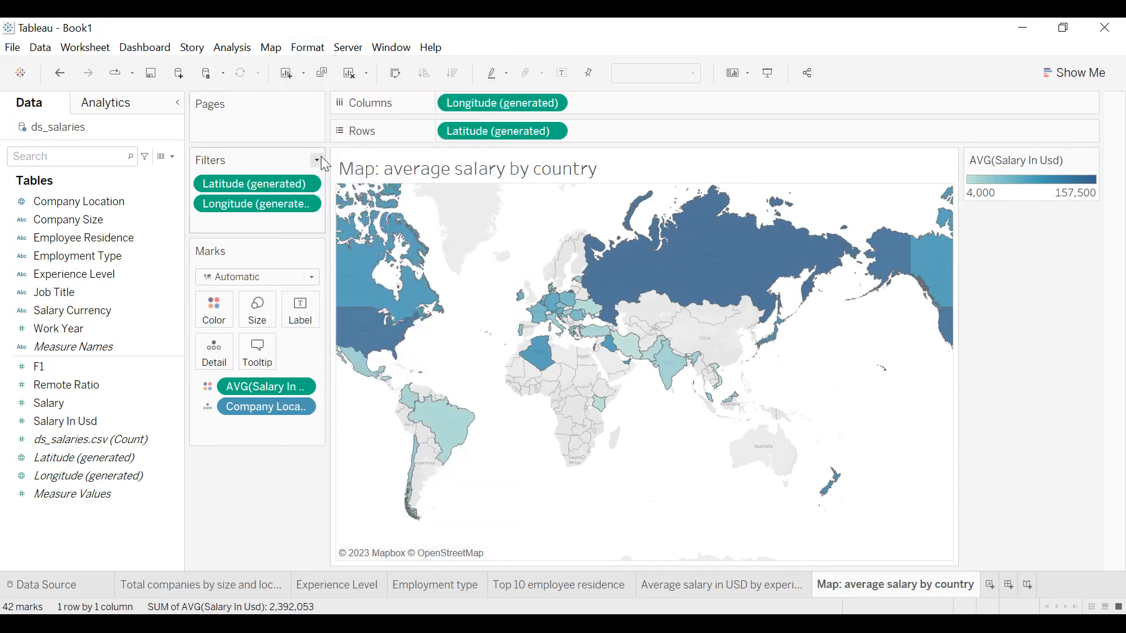
{"action": "left_click", "coordinate": [112, 209]}
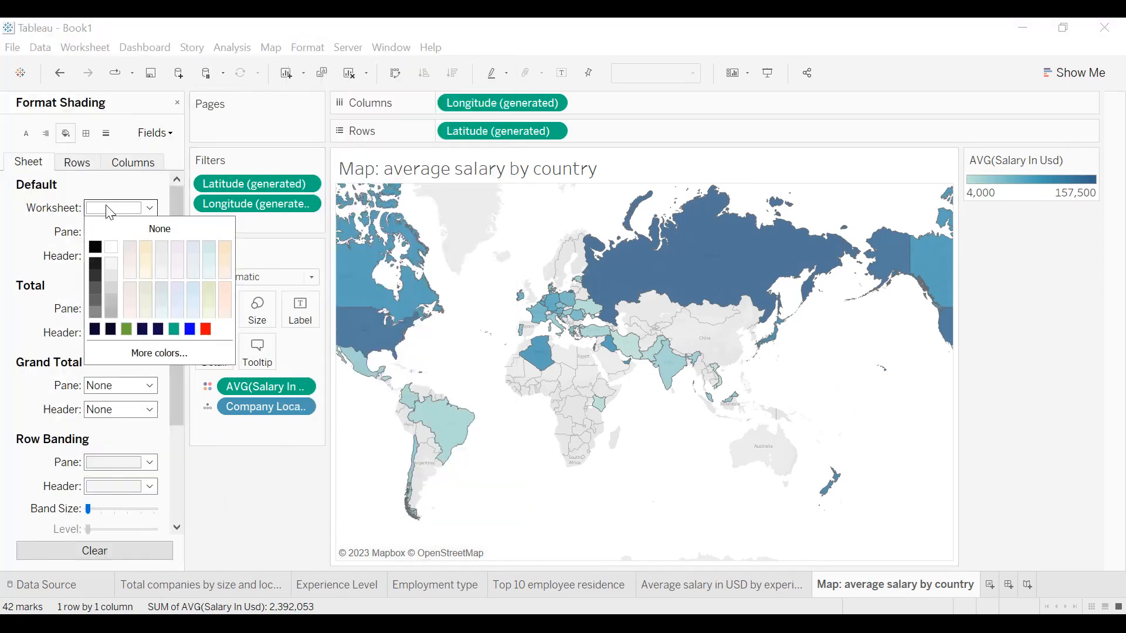
{"action": "left_click", "coordinate": [95, 329]}
{"action": "left_click", "coordinate": [464, 363]}
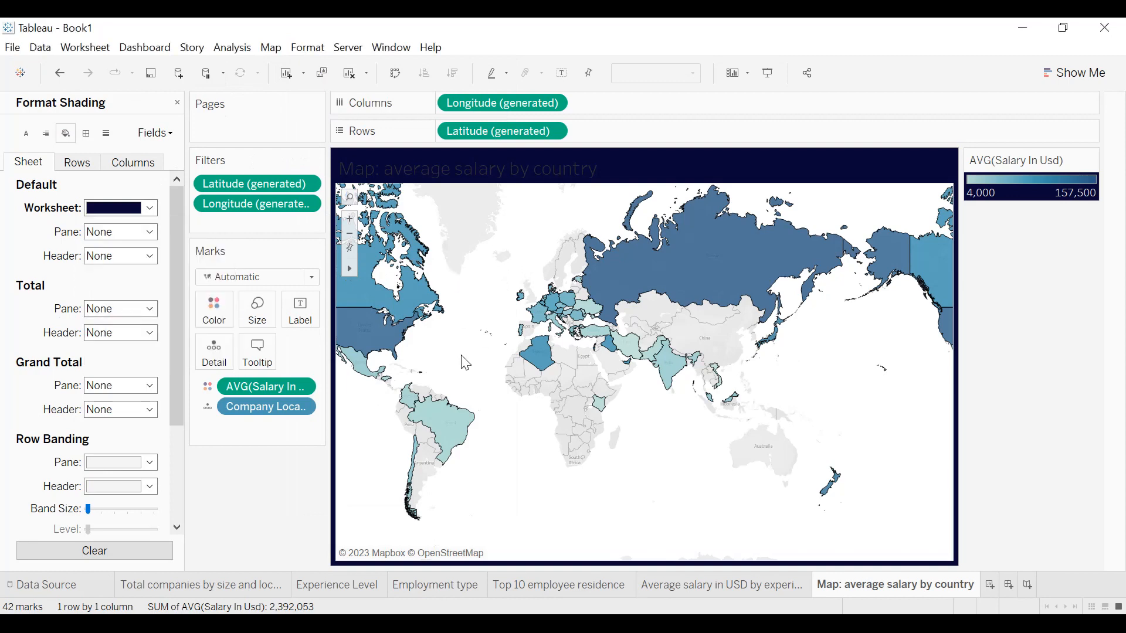
Switch the map's background style to dark.
{"action": "left_click", "coordinate": [270, 47]}
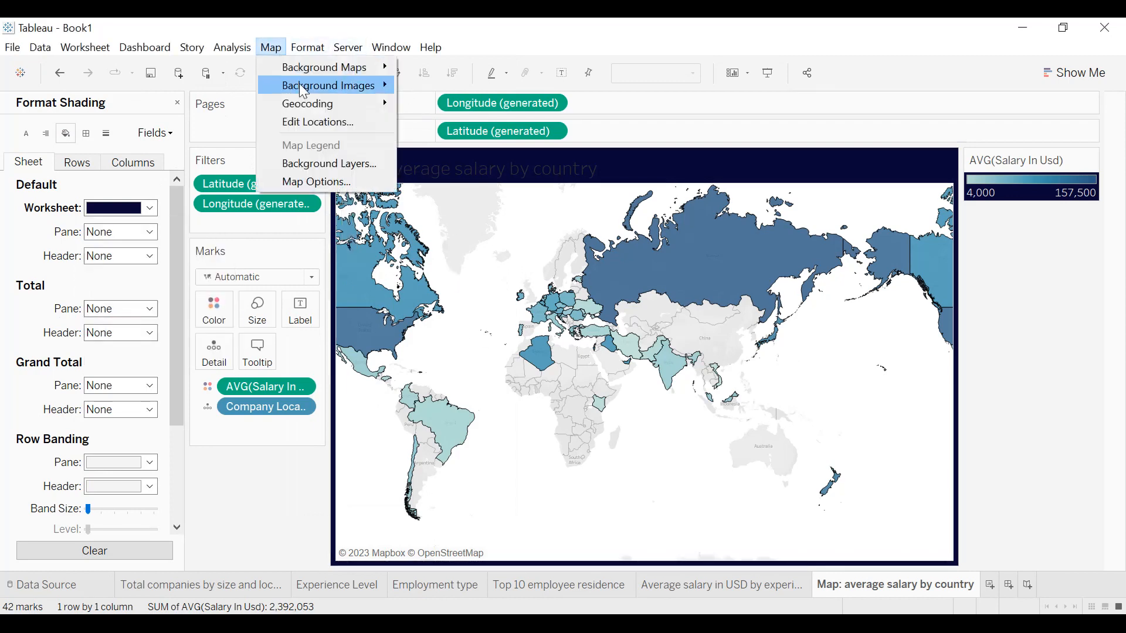
{"action": "mouse_move", "coordinate": [308, 68]}
{"action": "left_click", "coordinate": [431, 106]}
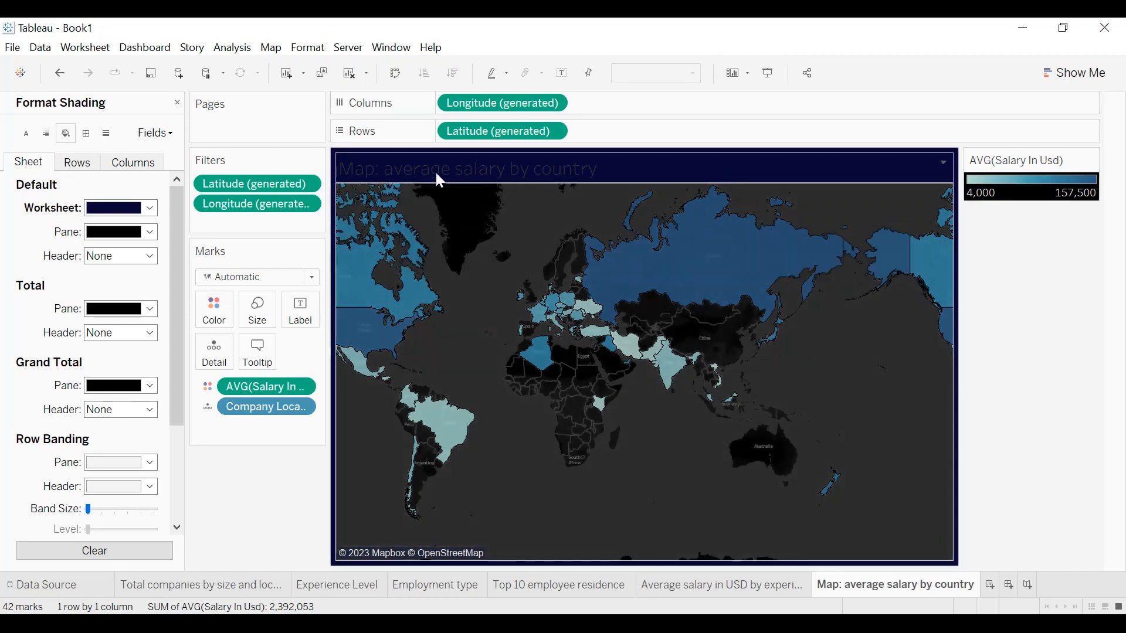
Format the map's title as centered, white and bold.
{"action": "double_click", "coordinate": [509, 171]}
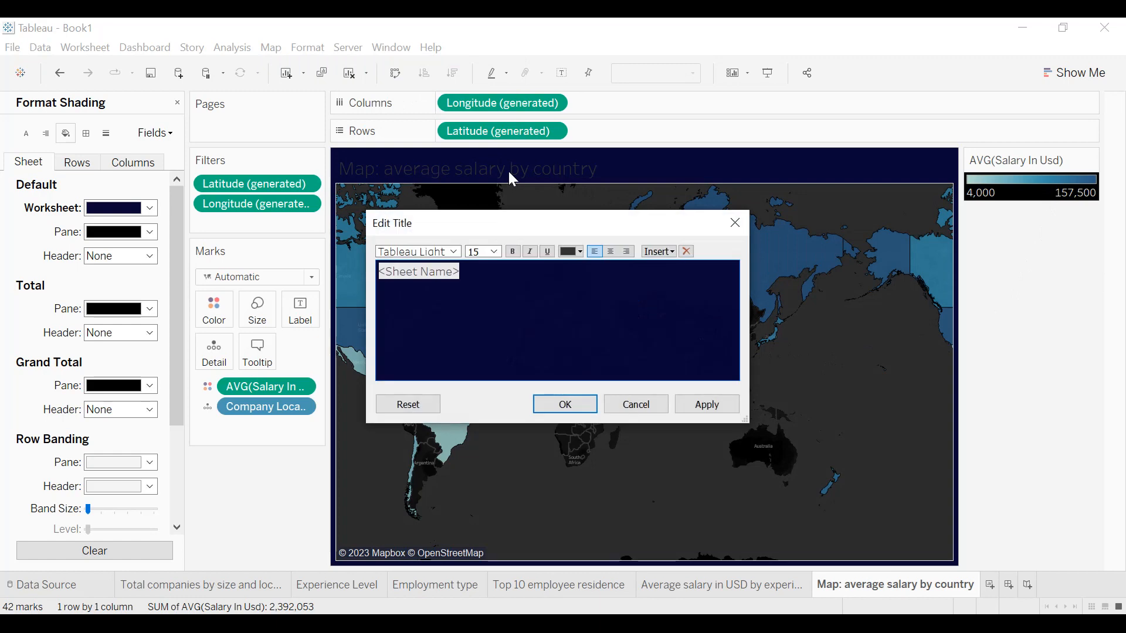
{"action": "left_click", "coordinate": [610, 250]}
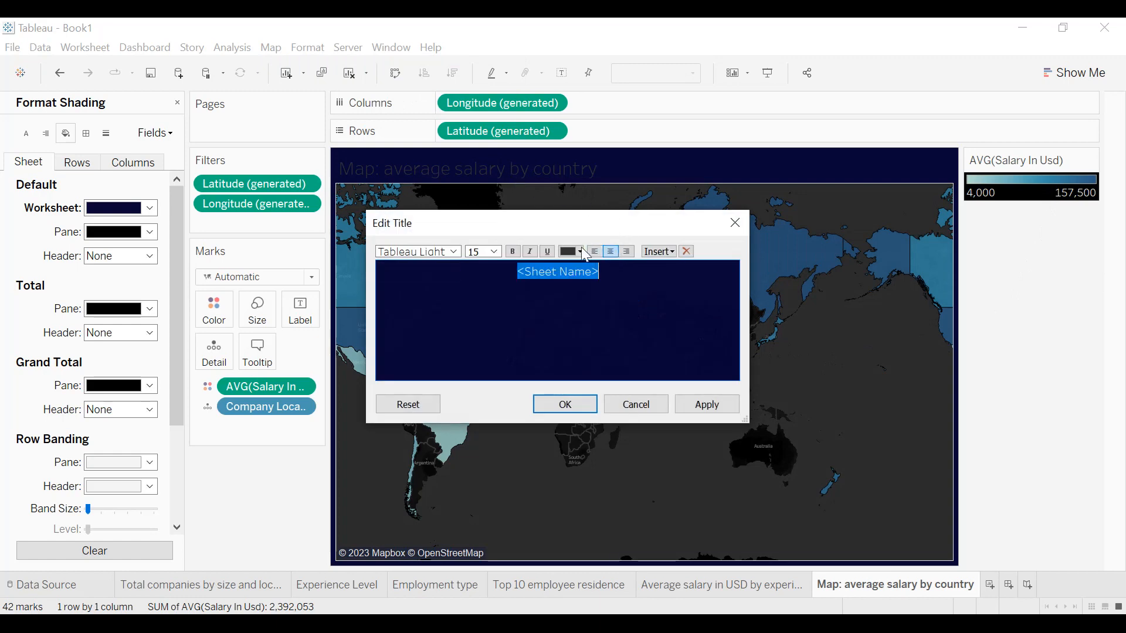
{"action": "left_click", "coordinate": [579, 251]}
{"action": "left_click", "coordinate": [585, 268]}
{"action": "left_click", "coordinate": [512, 251]}
{"action": "left_click", "coordinate": [706, 404]}
{"action": "left_click", "coordinate": [565, 404]}
Give the map's title a thin white border and close the title formatting.
{"action": "right_click", "coordinate": [598, 176]}
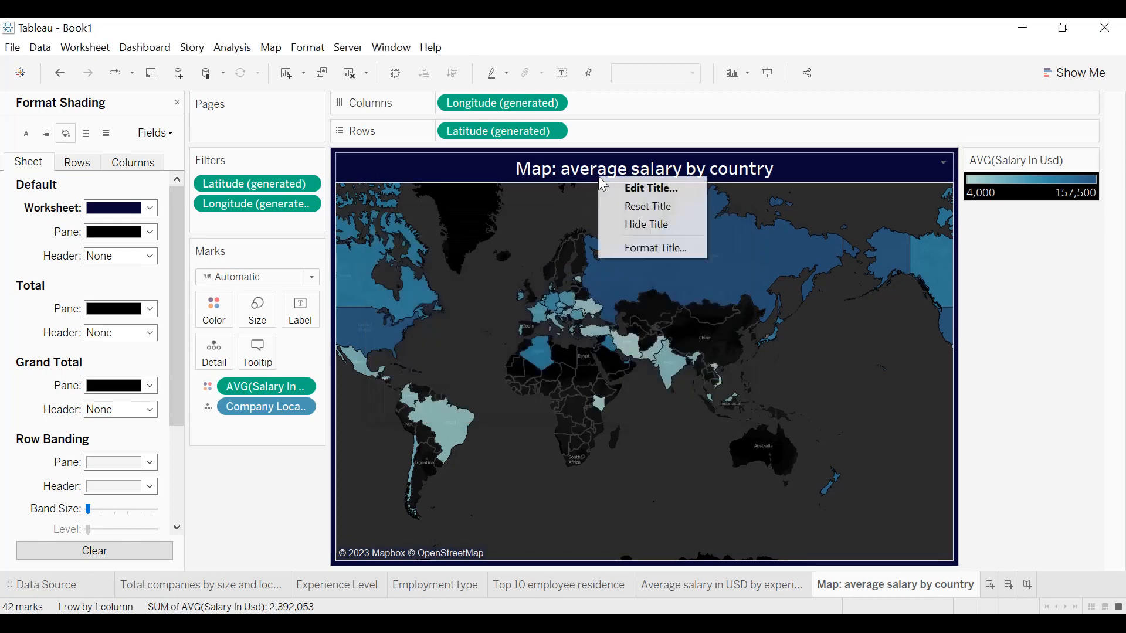
{"action": "left_click", "coordinate": [638, 245]}
{"action": "left_click", "coordinate": [127, 179]}
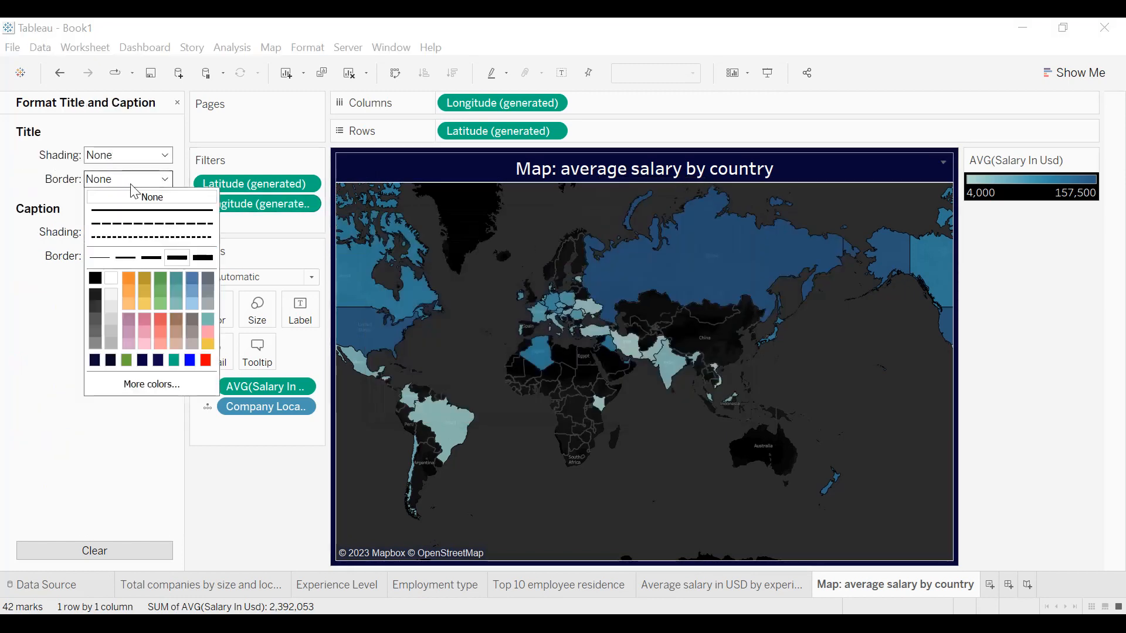
{"action": "left_click", "coordinate": [114, 276]}
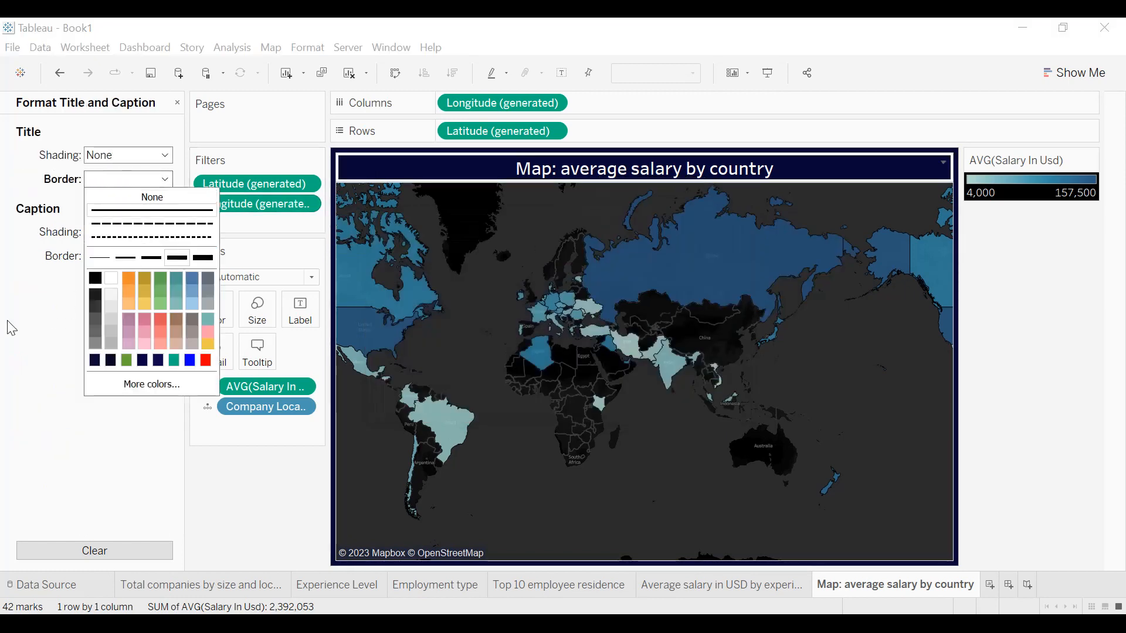
{"action": "left_click", "coordinate": [100, 260]}
{"action": "left_click", "coordinate": [67, 342]}
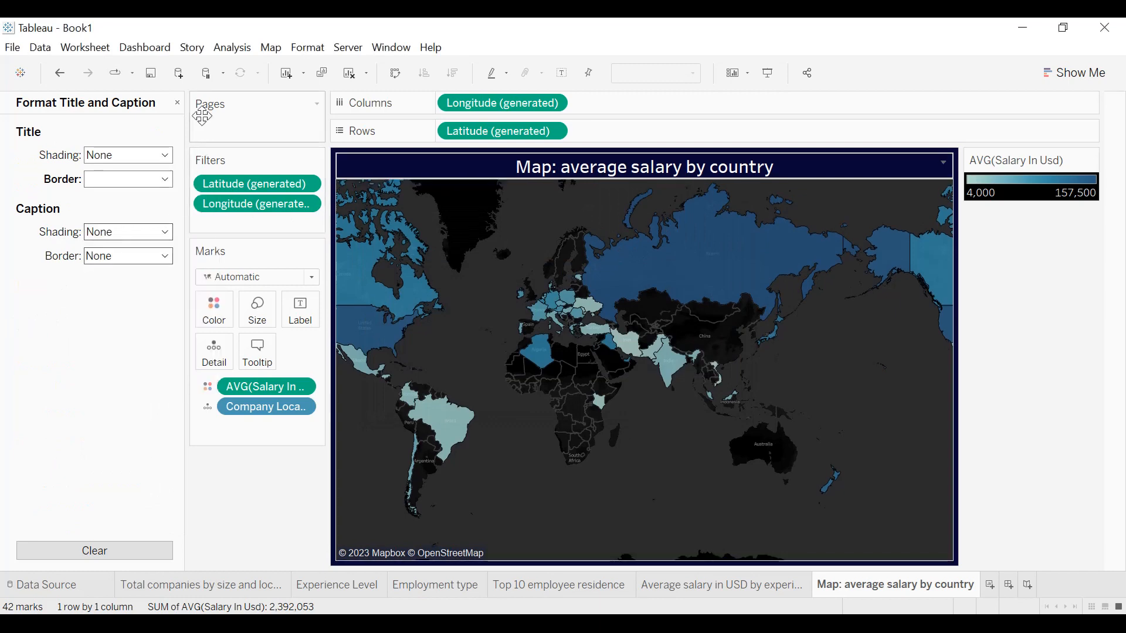
{"action": "left_click", "coordinate": [177, 103]}
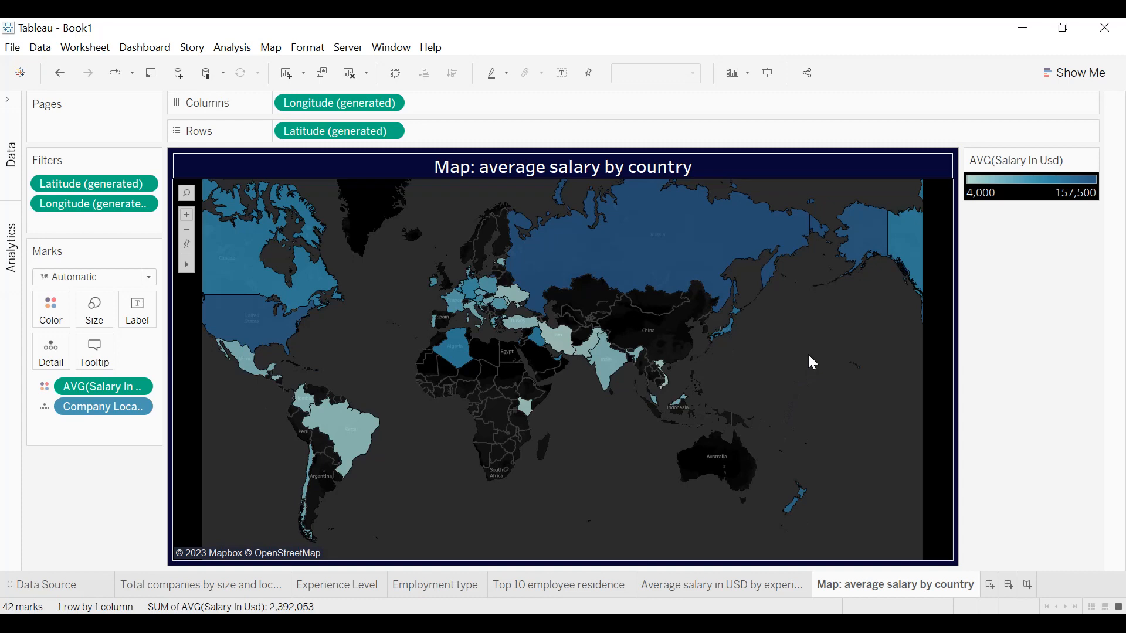
Filter the map by Job Title, keeping only Data Scientist.
{"action": "mouse_move", "coordinate": [272, 336]}
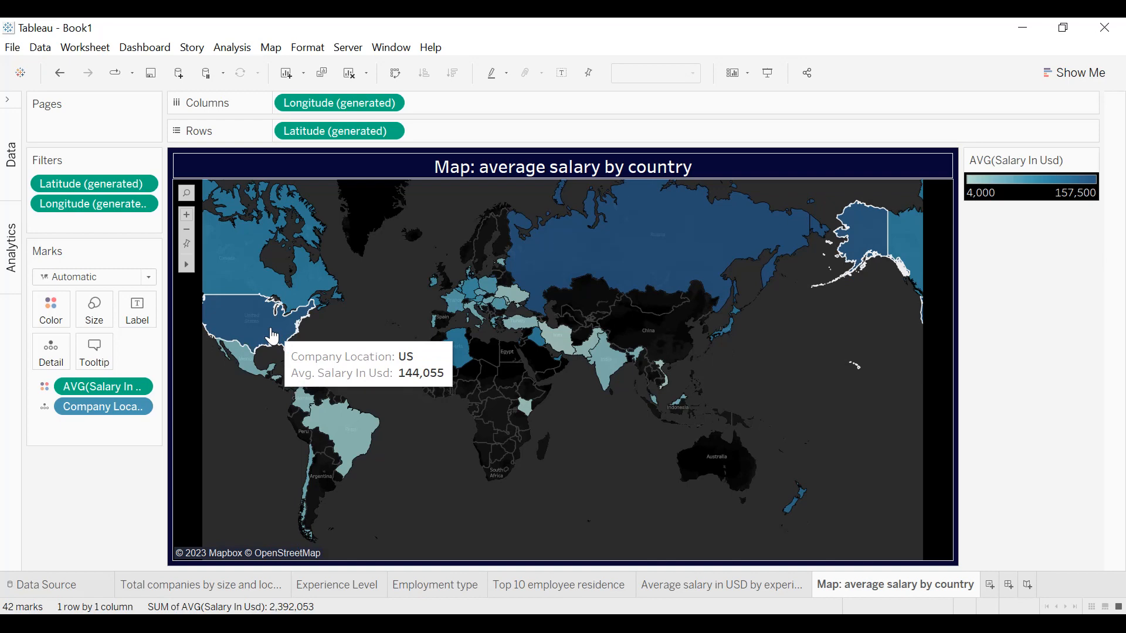
{"action": "left_click", "coordinate": [10, 100]}
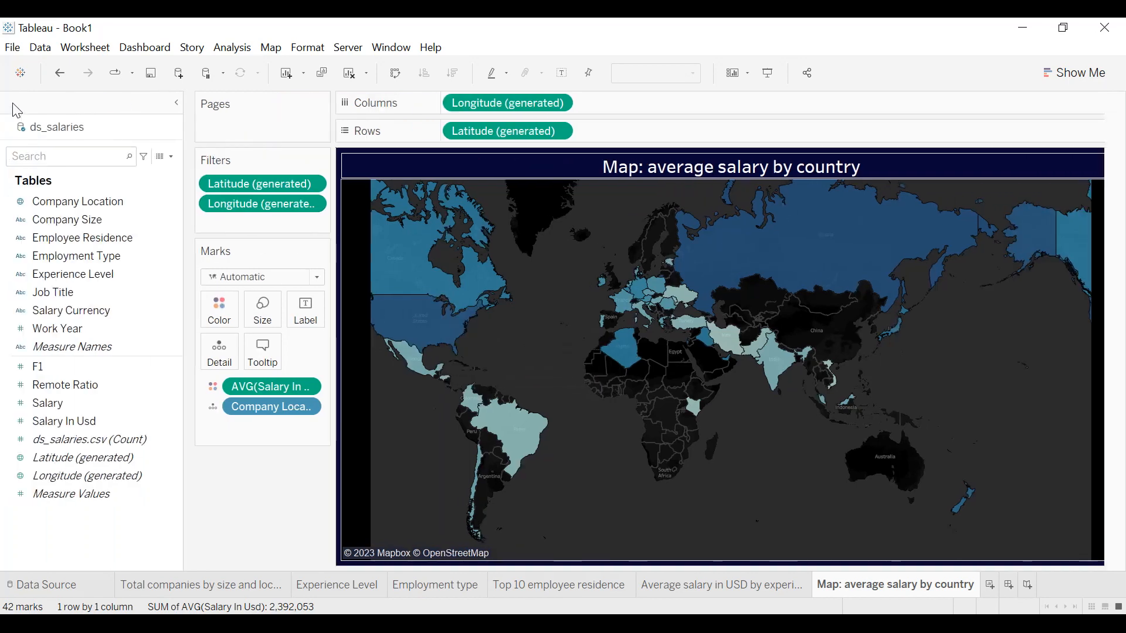
{"action": "left_click_drag", "start_coordinate": [76, 291], "coordinate": [230, 224]}
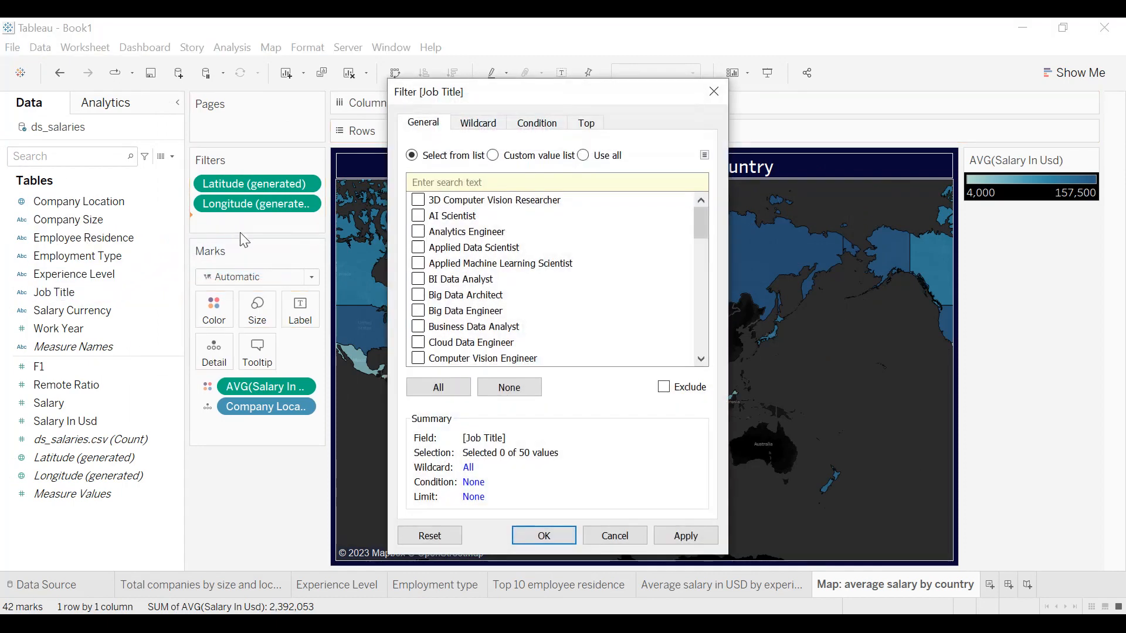
{"action": "scroll", "coordinate": [441, 245], "scroll_direction": "down", "scroll_amount": 6}
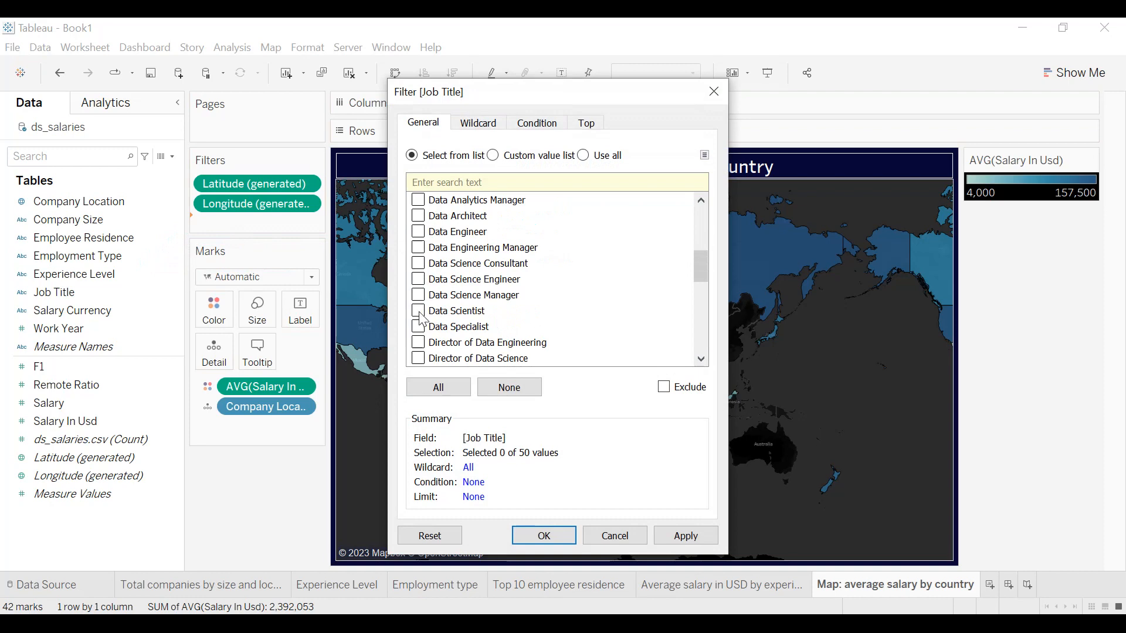
{"action": "left_click", "coordinate": [687, 533]}
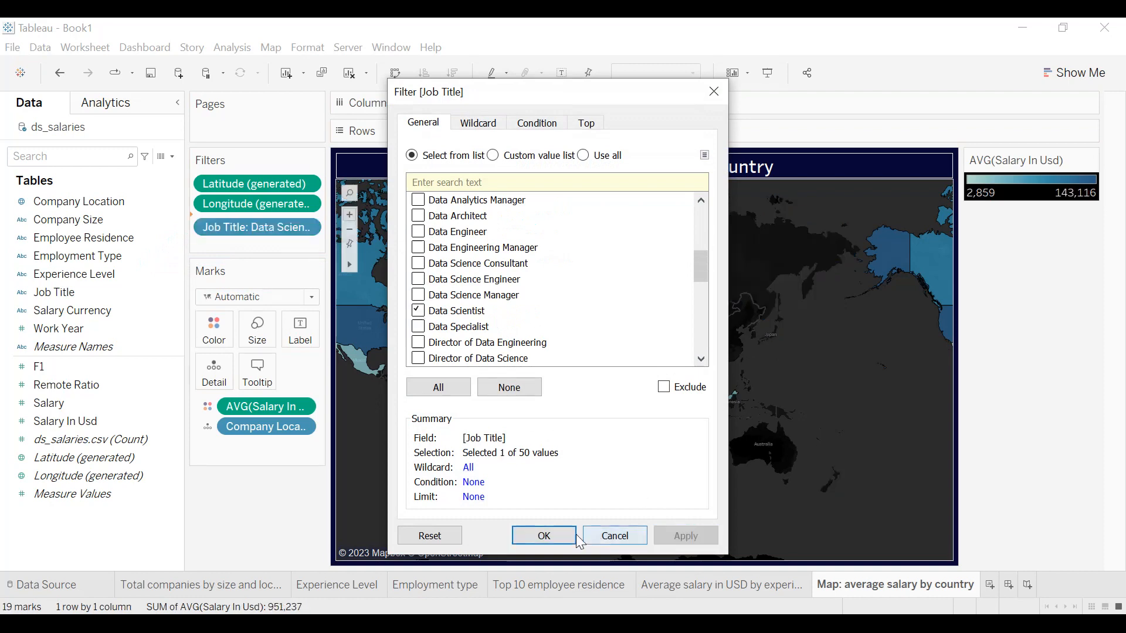
{"action": "left_click", "coordinate": [551, 534]}
Show the map's Job Title filter card as a single-value dropdown.
{"action": "left_click", "coordinate": [314, 223]}
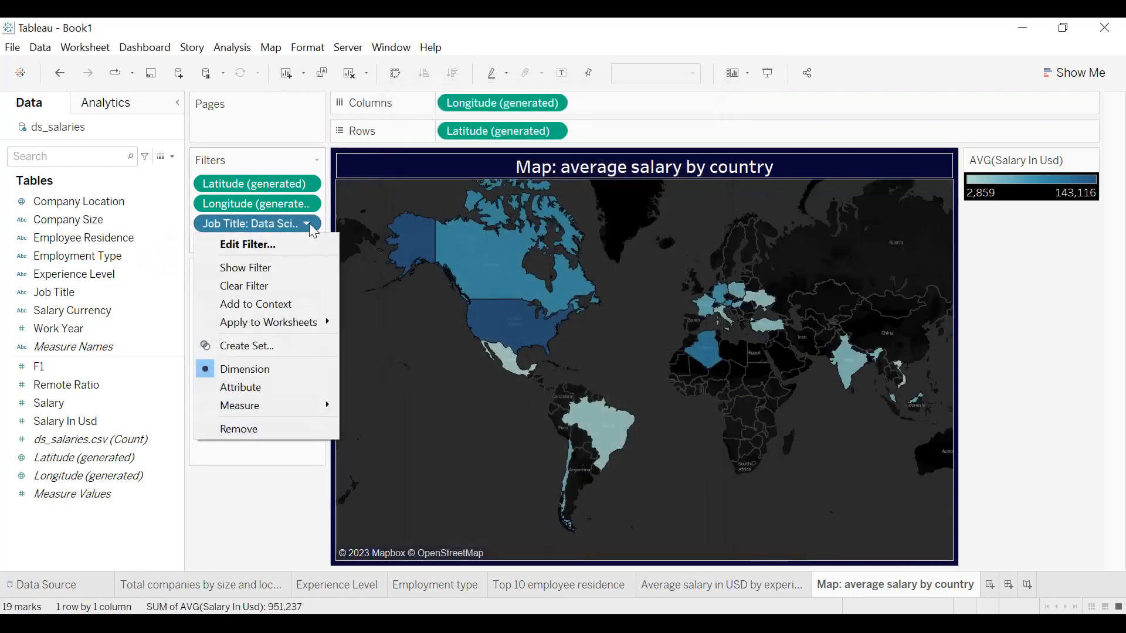
{"action": "left_click", "coordinate": [283, 265]}
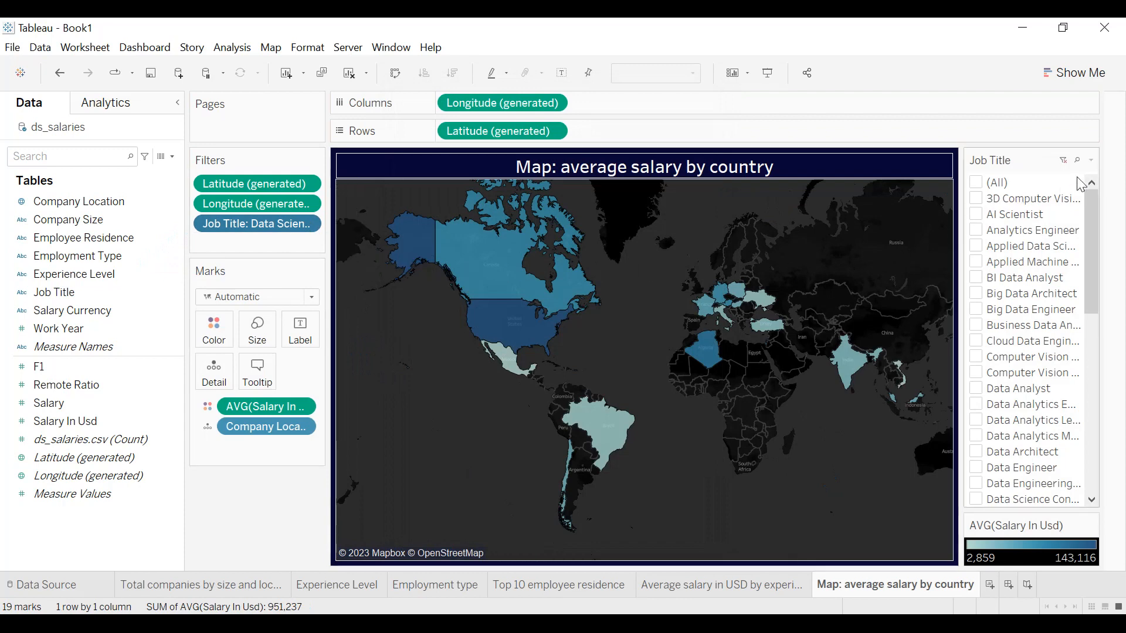
{"action": "left_click", "coordinate": [1090, 161]}
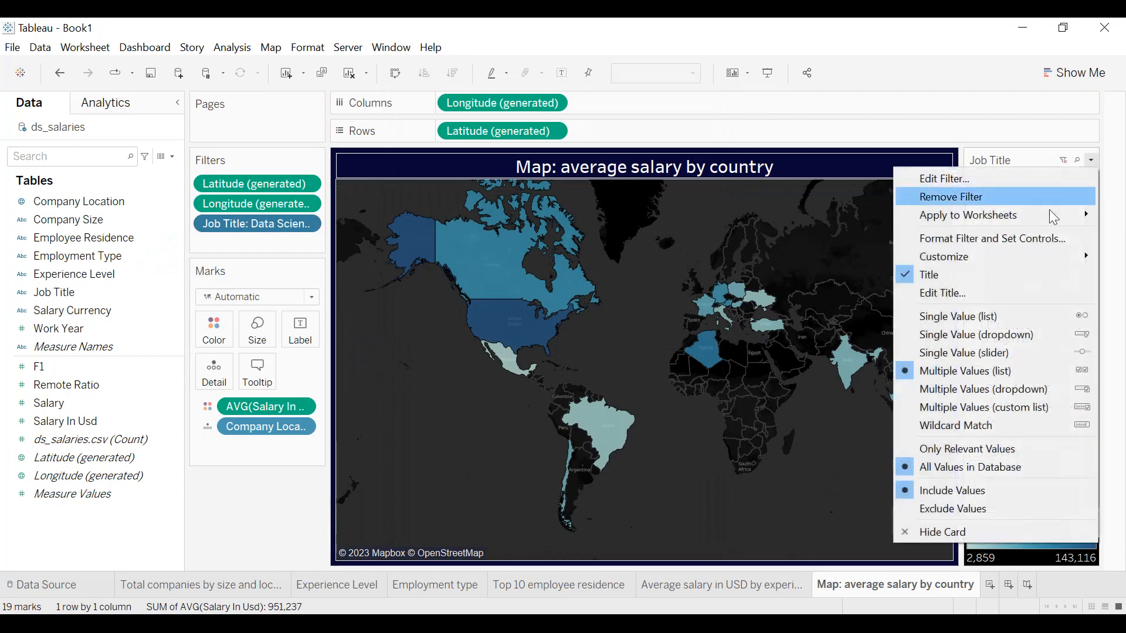
{"action": "left_click", "coordinate": [1006, 334]}
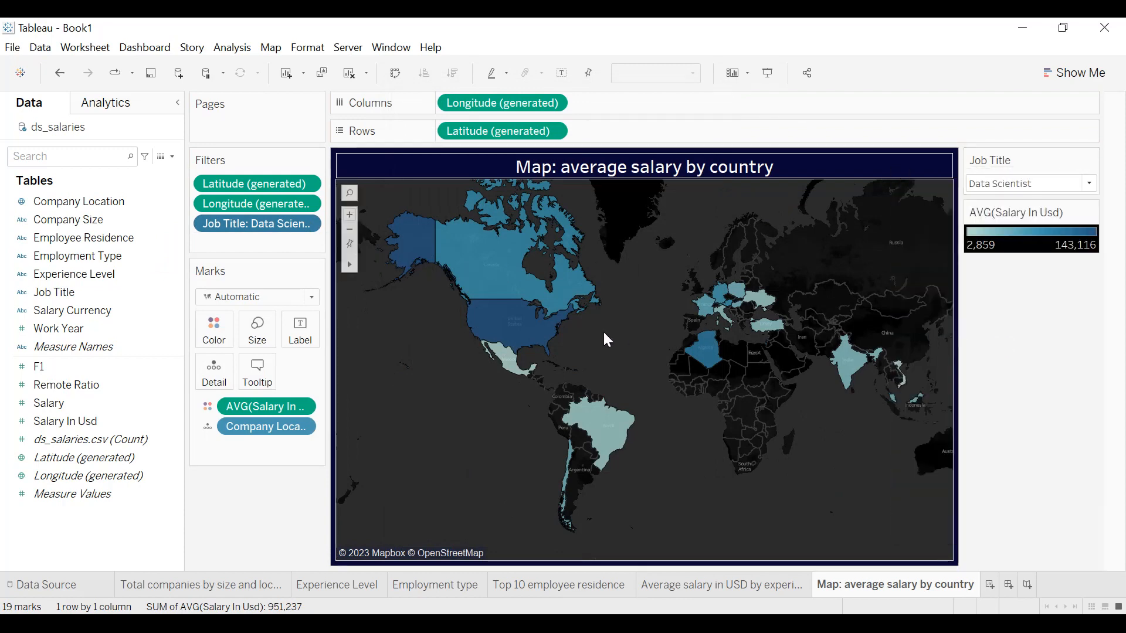
Switch the map's Job Title filter to BI Data Analyst and to Data Analyst, inspecting the highlighted countries for each.
{"action": "mouse_move", "coordinate": [510, 339]}
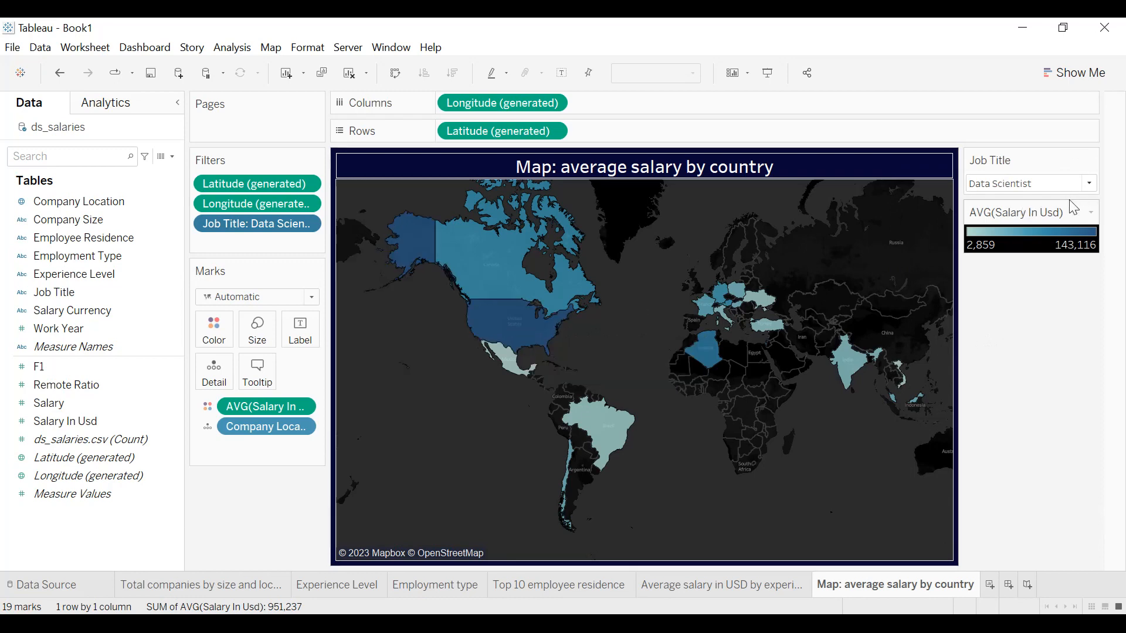
{"action": "left_click", "coordinate": [1051, 186]}
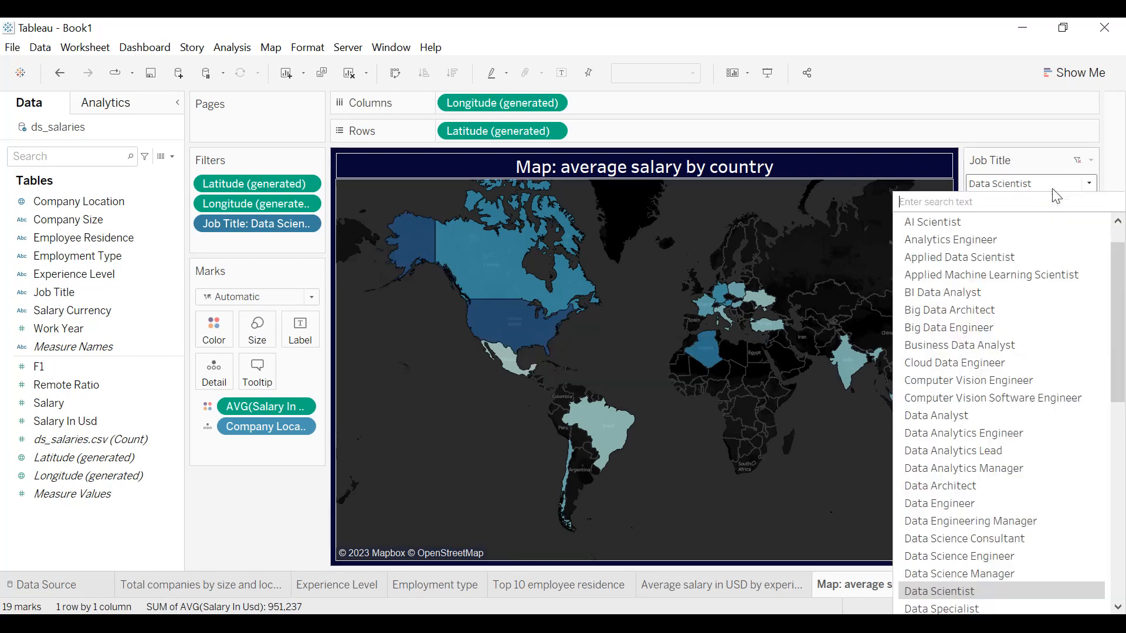
{"action": "left_click", "coordinate": [981, 300]}
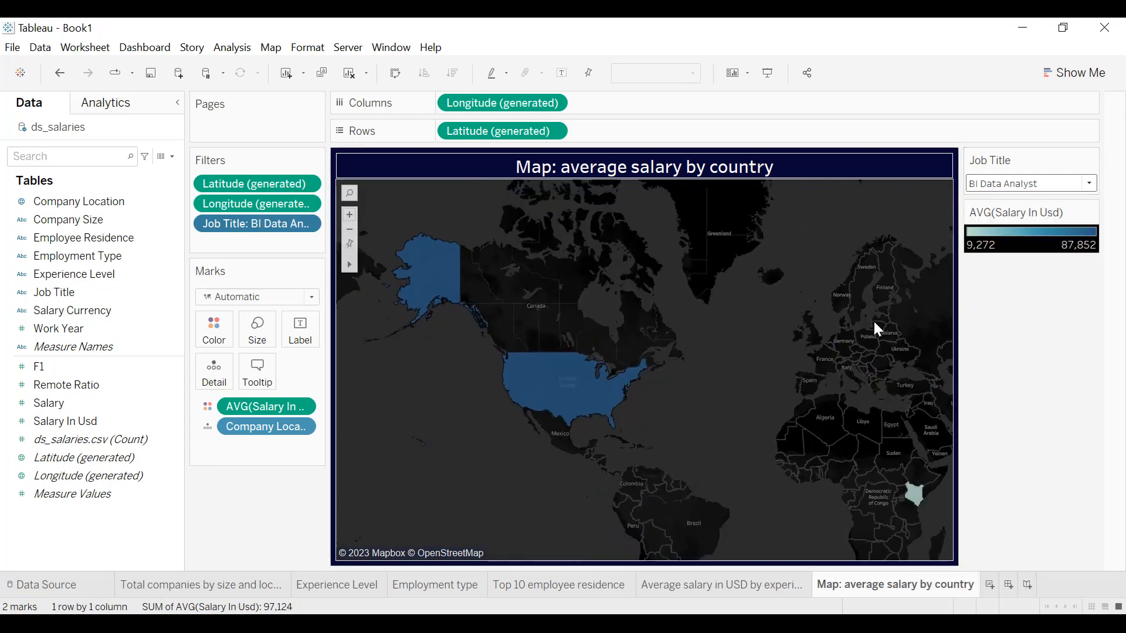
{"action": "mouse_move", "coordinate": [589, 403]}
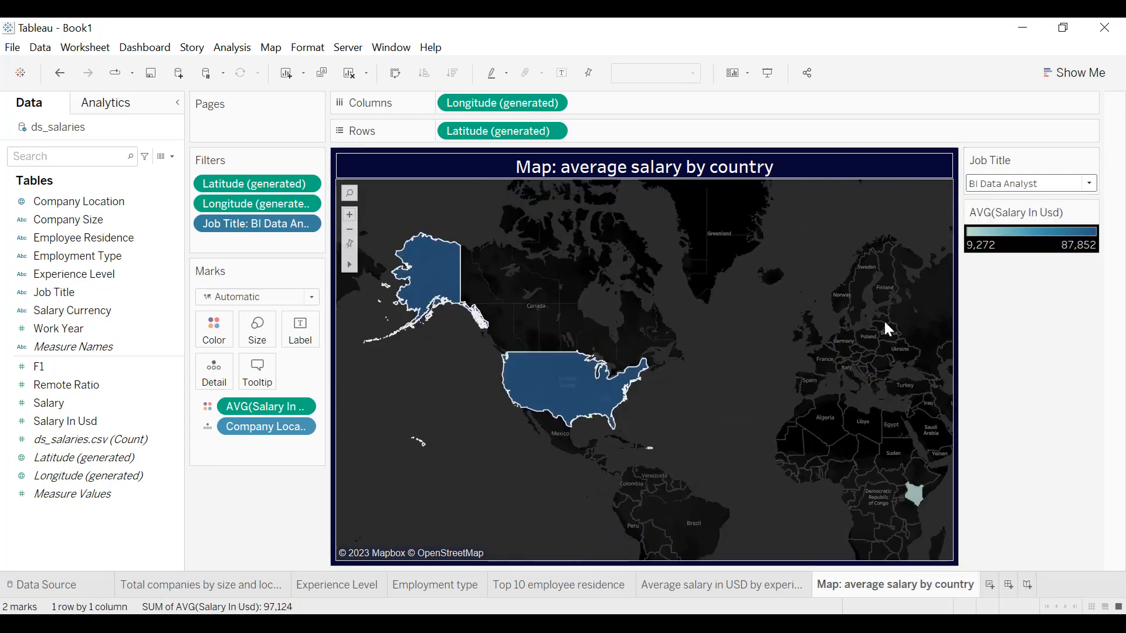
{"action": "left_click", "coordinate": [1084, 183]}
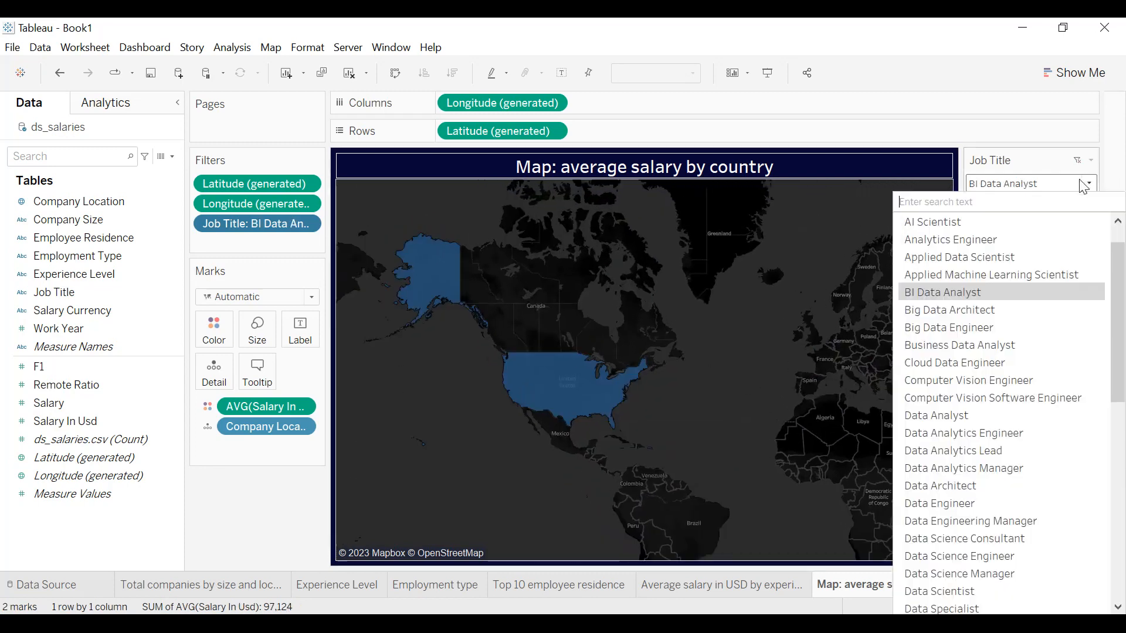
{"action": "left_click", "coordinate": [977, 414]}
{"action": "mouse_move", "coordinate": [526, 408]}
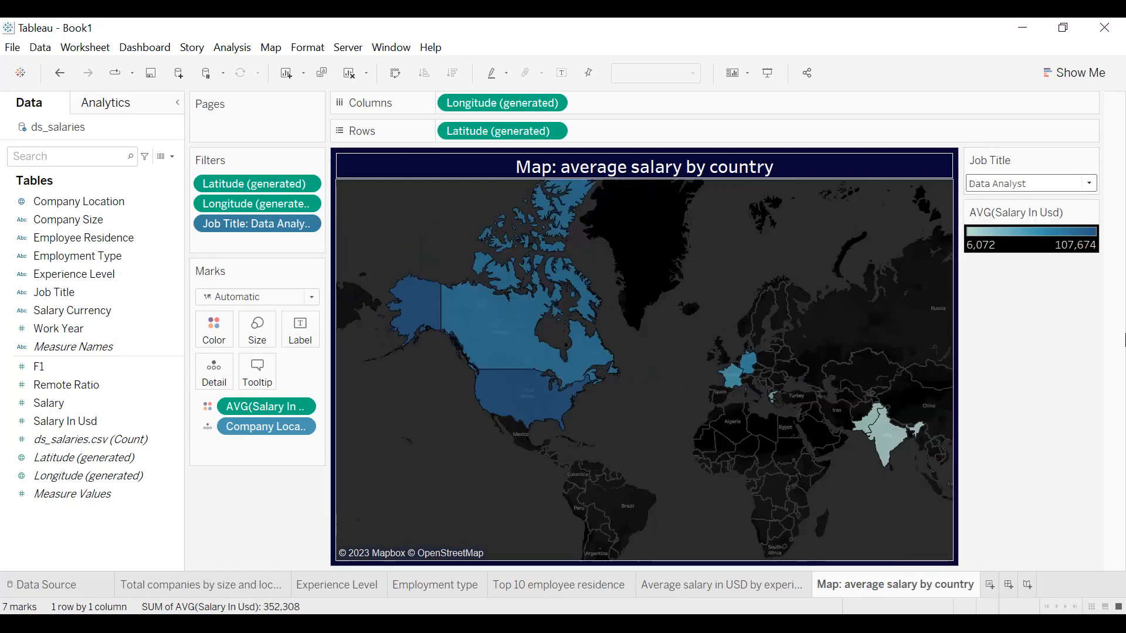
Set the map's Job Title filter to (All).
{"action": "left_click", "coordinate": [1087, 184]}
{"action": "scroll", "coordinate": [1042, 245], "scroll_direction": "up", "scroll_amount": 1}
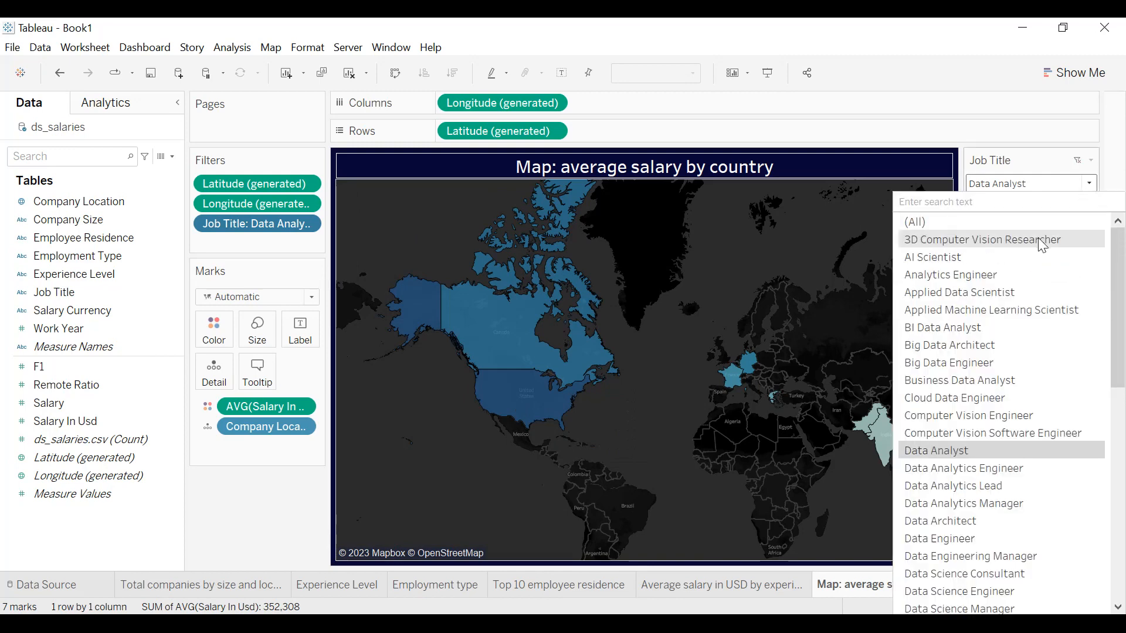
{"action": "left_click", "coordinate": [1009, 227]}
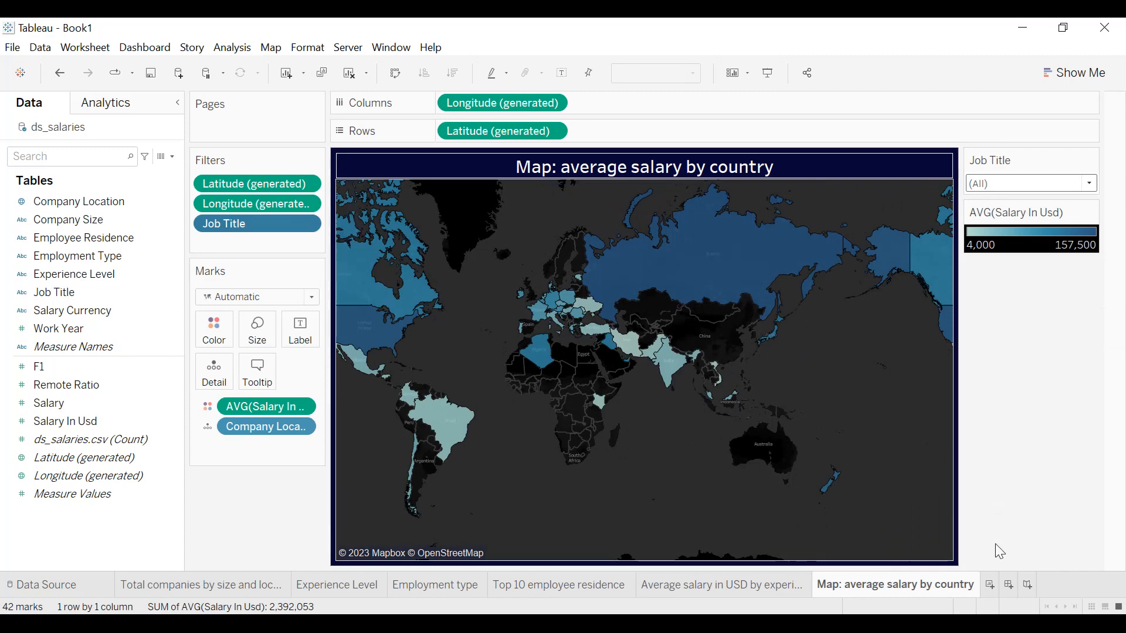
Add a new worksheet named "Average salary by job title and experience level".
{"action": "left_click", "coordinate": [991, 584]}
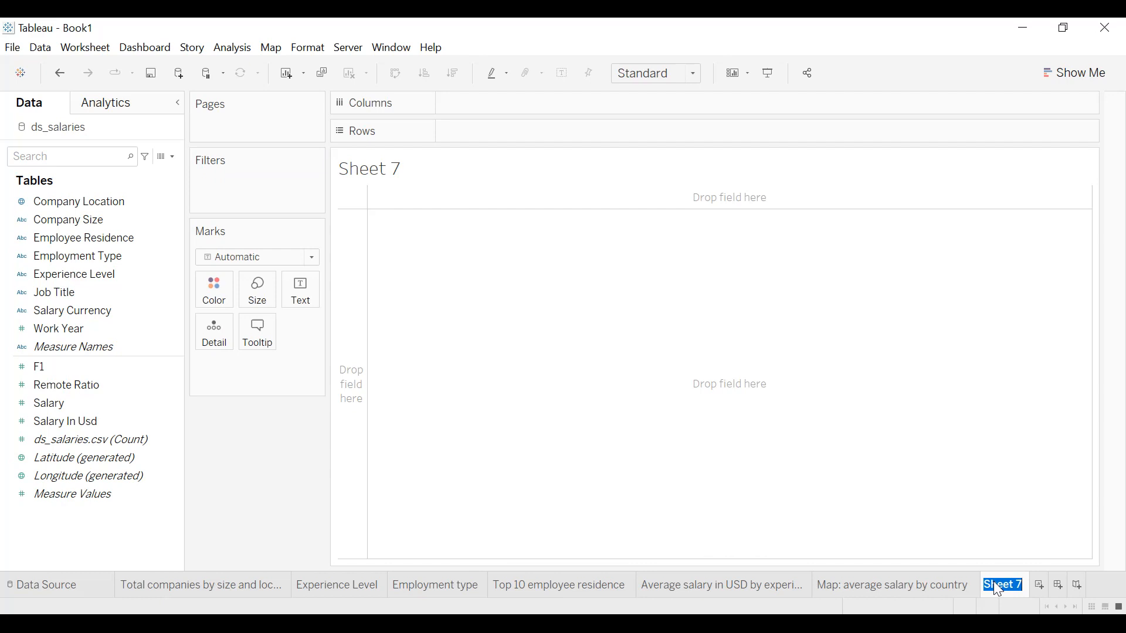
{"action": "type", "text": "Average sala"}
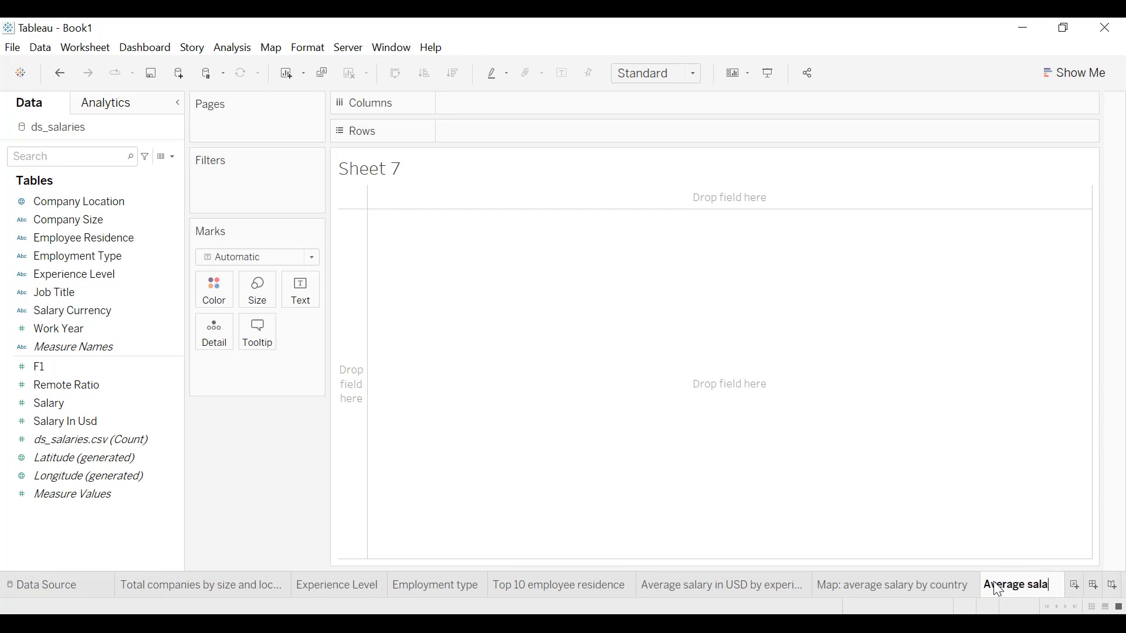
{"action": "type", "text": "ry by jo"}
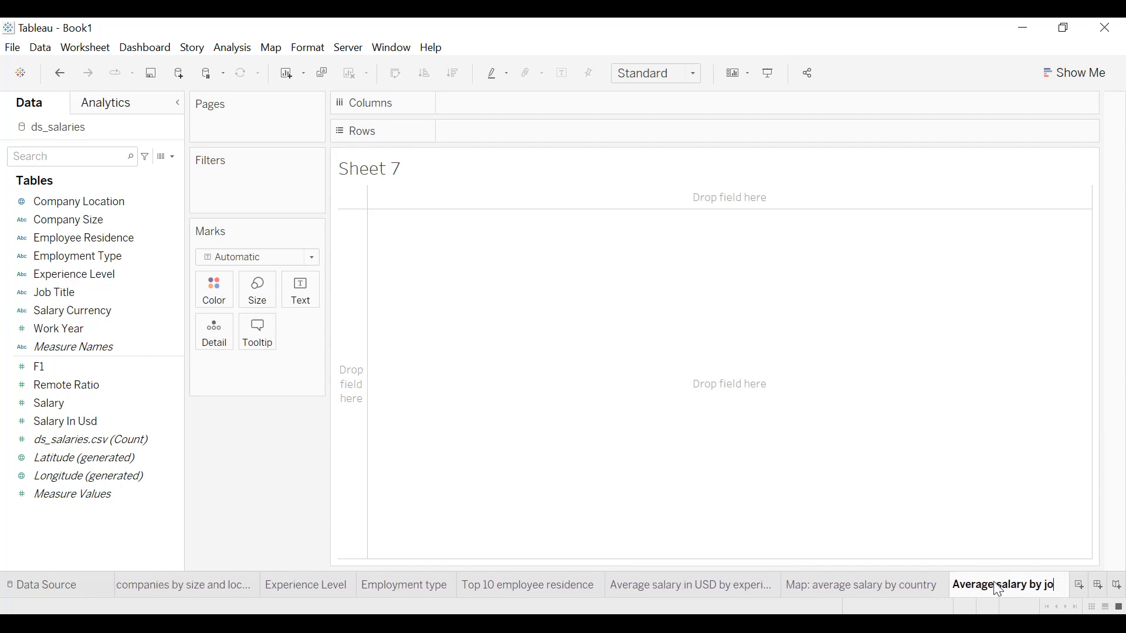
{"action": "type", "text": "b title "}
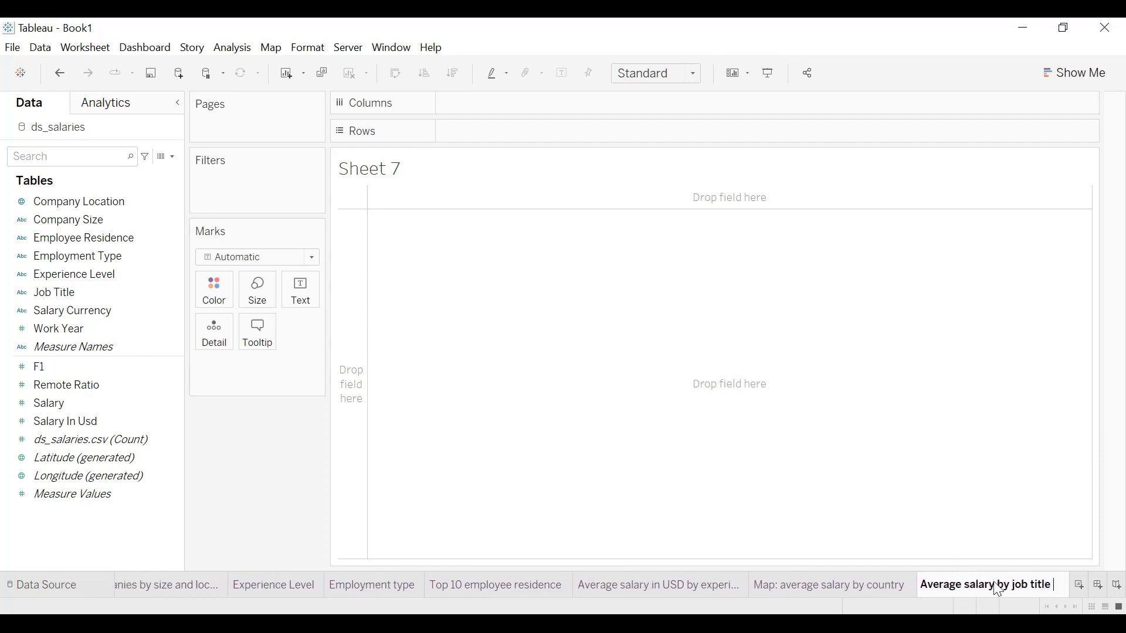
{"action": "type", "text": "and experience level"}
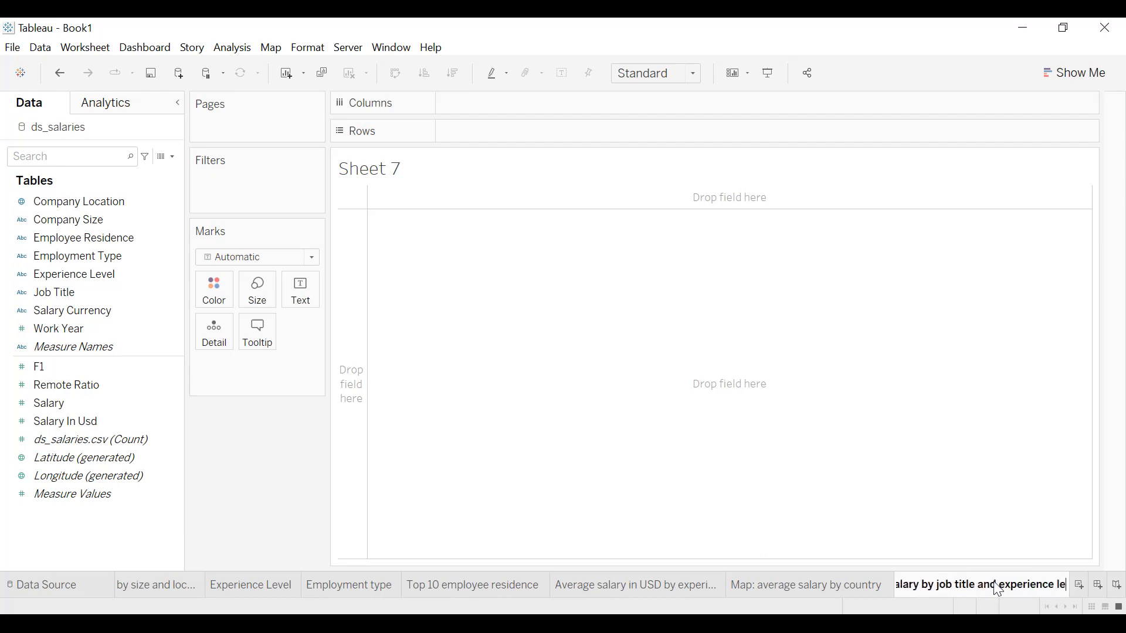
{"action": "key", "text": "Return"}
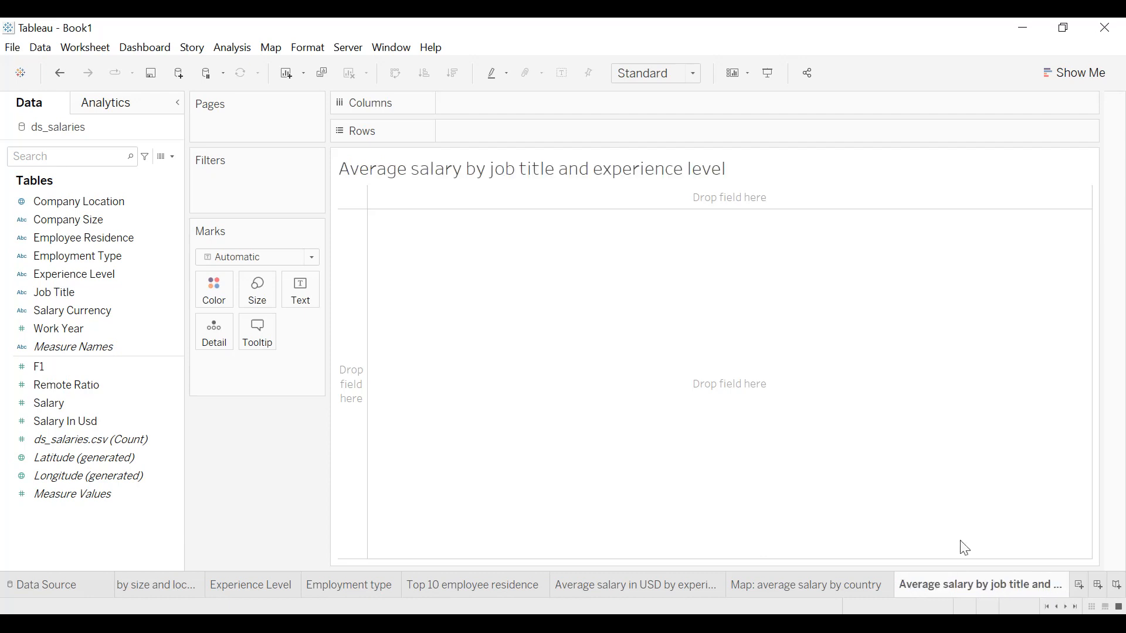
Place Job Title and Experience Level on the new sheet's rows.
{"action": "left_click", "coordinate": [80, 292]}
{"action": "left_click_drag", "start_coordinate": [80, 291], "coordinate": [486, 134]}
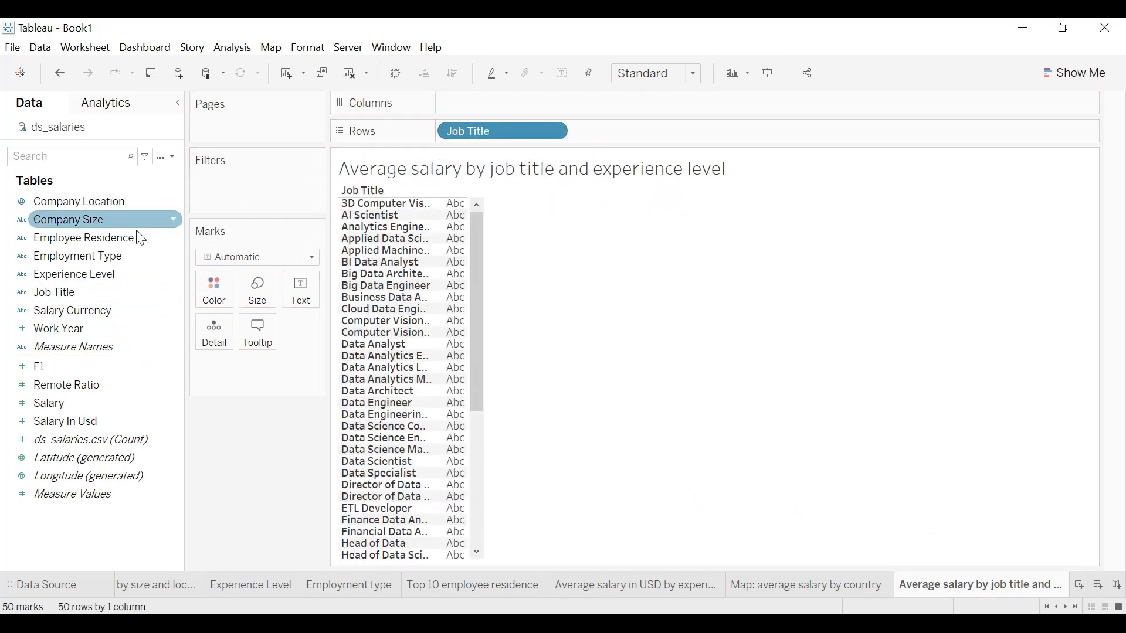
{"action": "left_click", "coordinate": [87, 258]}
{"action": "left_click_drag", "start_coordinate": [93, 273], "coordinate": [631, 132]}
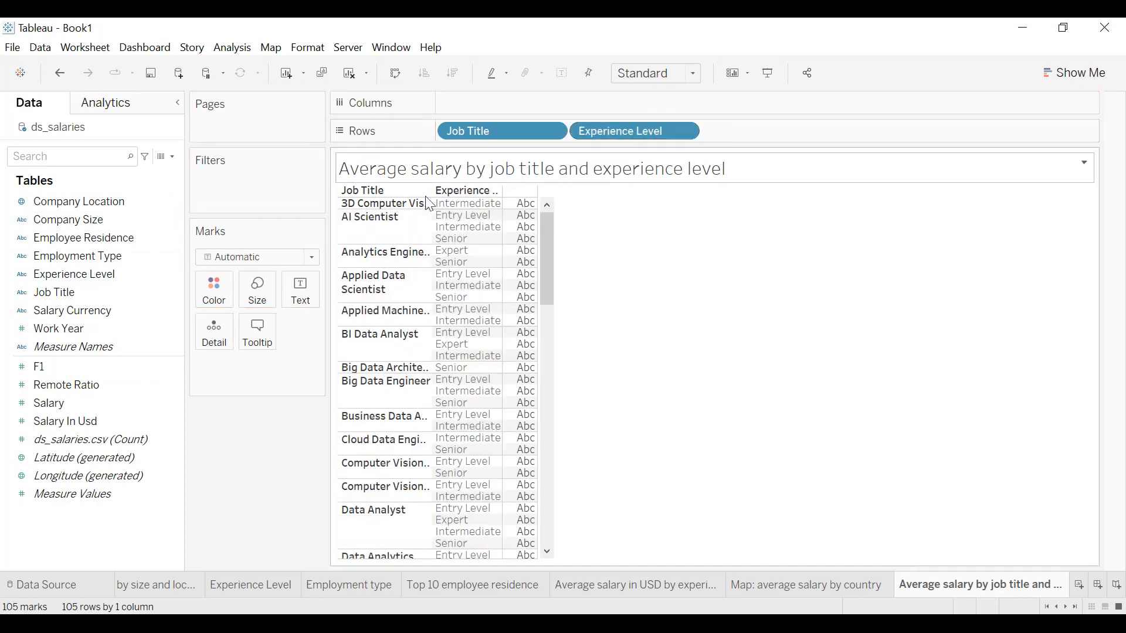
Show Salary In Usd as the table's text values, aggregated as Average.
{"action": "left_click", "coordinate": [73, 420]}
{"action": "left_click_drag", "start_coordinate": [72, 434], "coordinate": [299, 291]}
{"action": "left_click", "coordinate": [301, 368]}
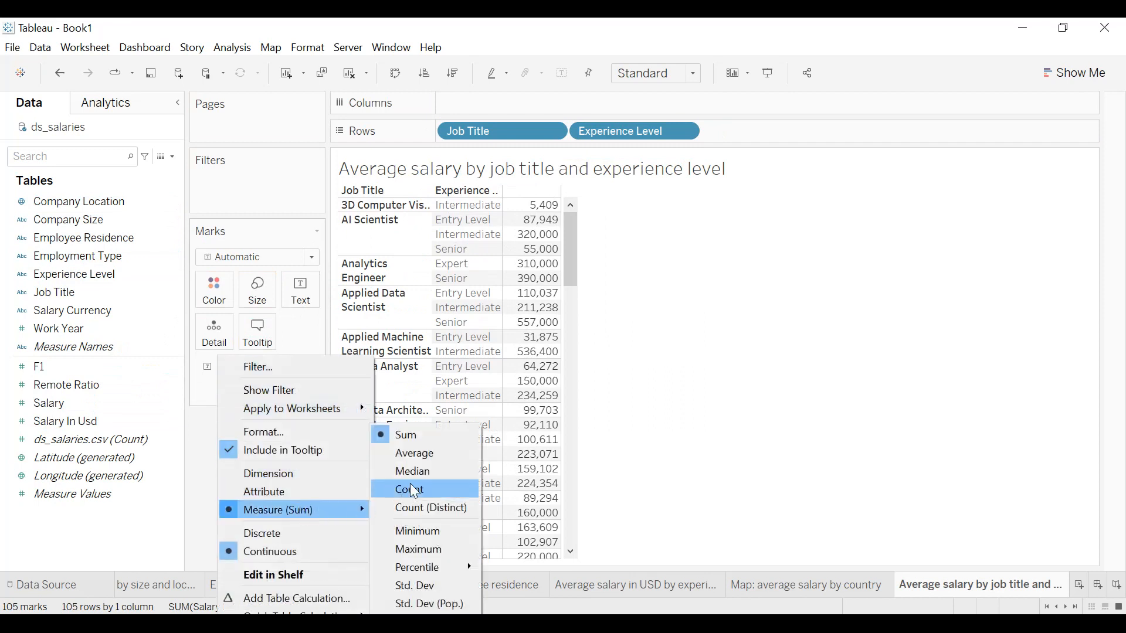
{"action": "left_click", "coordinate": [420, 456]}
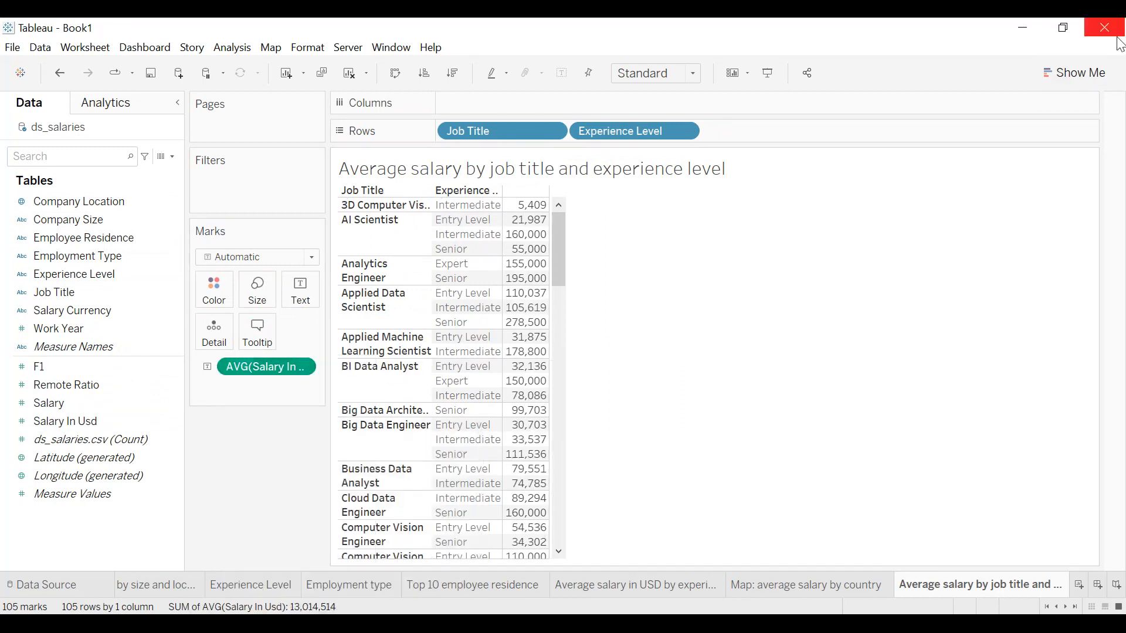
Convert the table to a highlight table with both dimensions on rows, and hide its color legend.
{"action": "left_click", "coordinate": [1079, 75]}
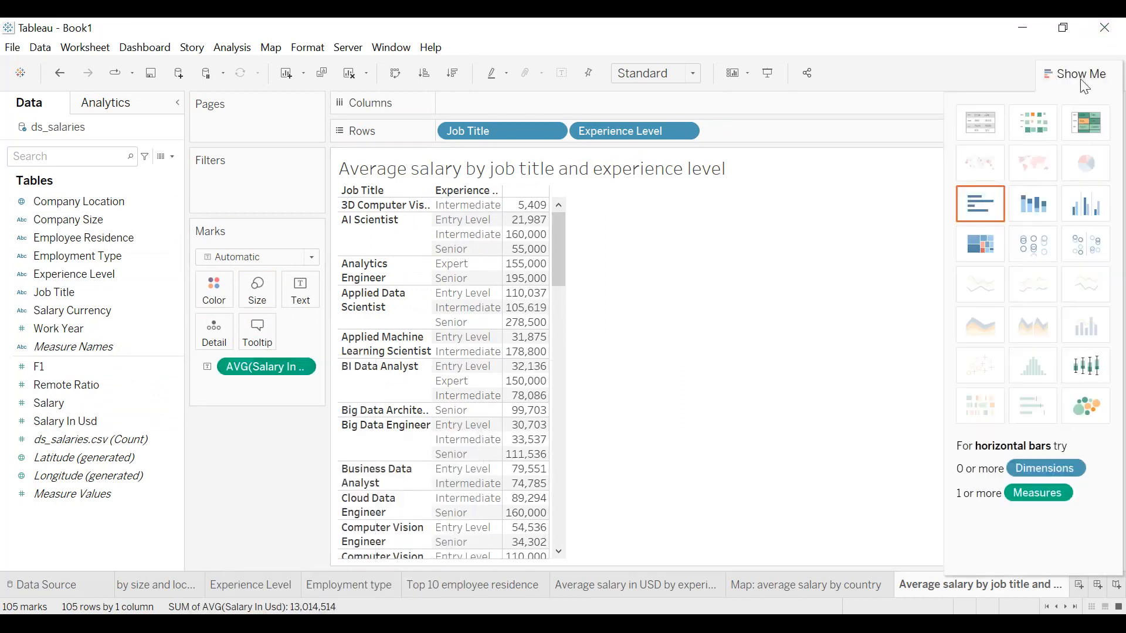
{"action": "left_click", "coordinate": [1081, 134]}
{"action": "left_click_drag", "start_coordinate": [495, 106], "coordinate": [452, 131]}
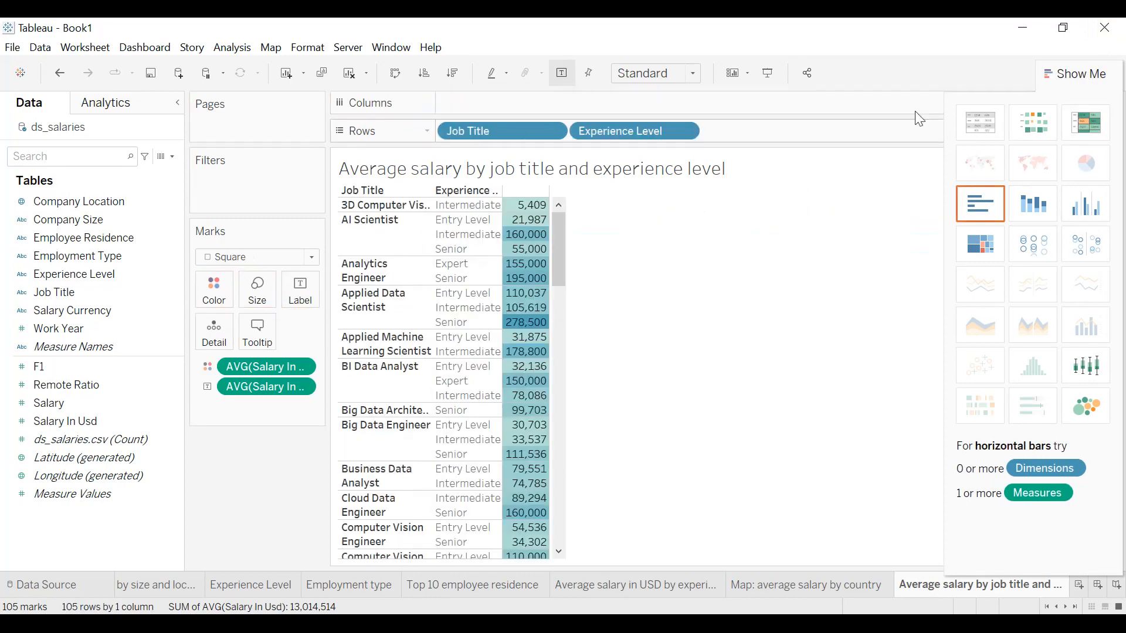
{"action": "left_click", "coordinate": [1090, 73]}
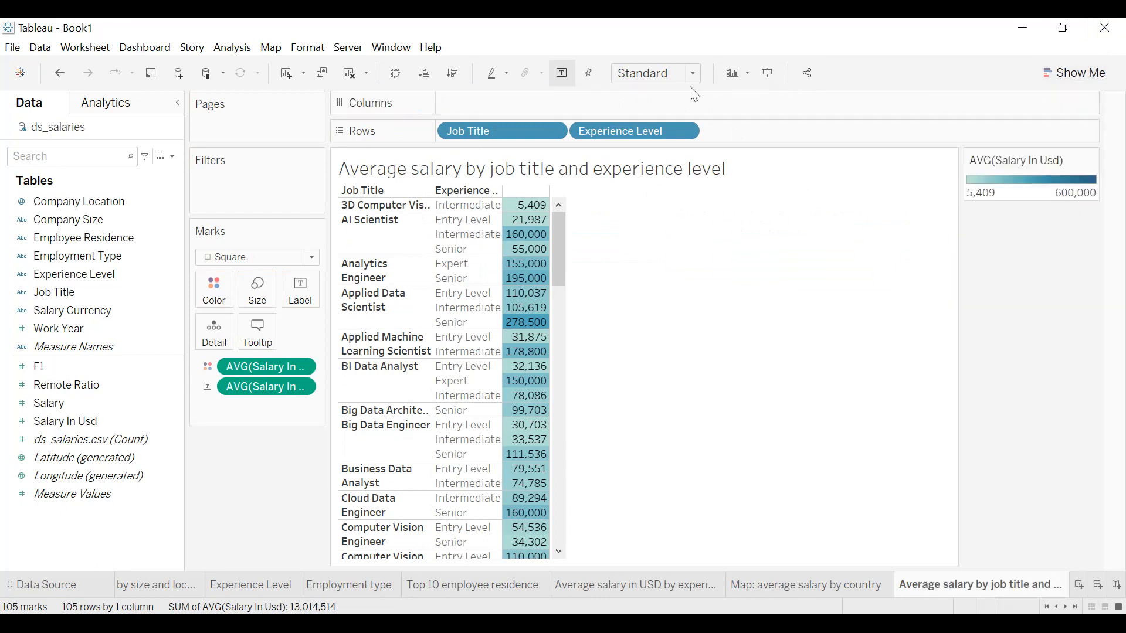
{"action": "left_click", "coordinate": [1092, 160]}
{"action": "left_click", "coordinate": [1044, 254]}
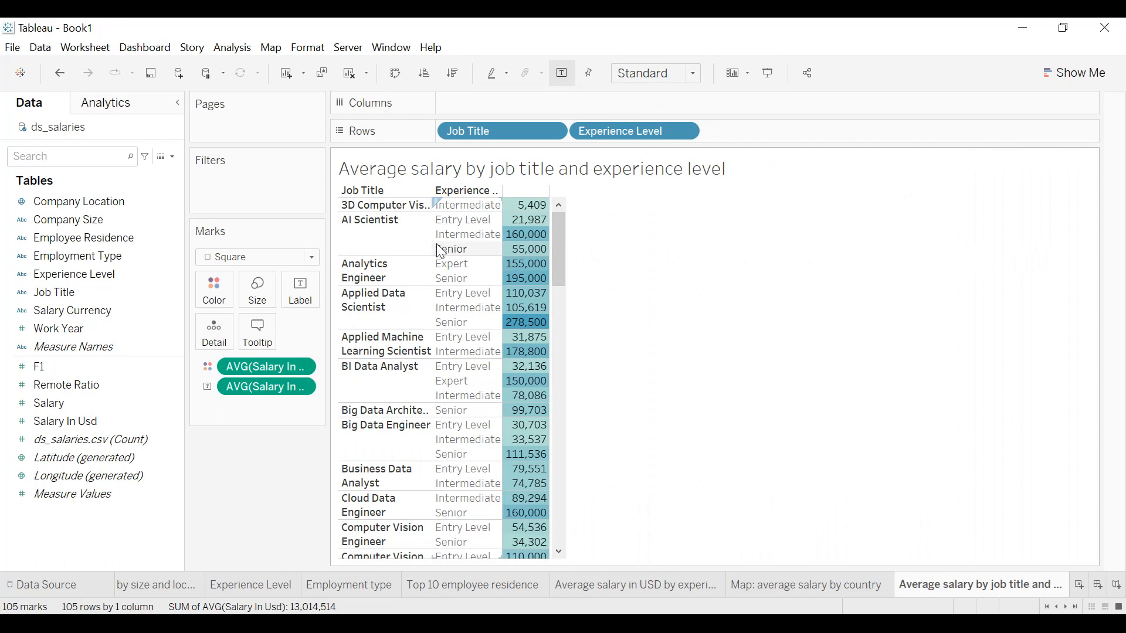
Hide the field labels for rows and widen the Job Title and Experience Level columns.
{"action": "right_click", "coordinate": [395, 194]}
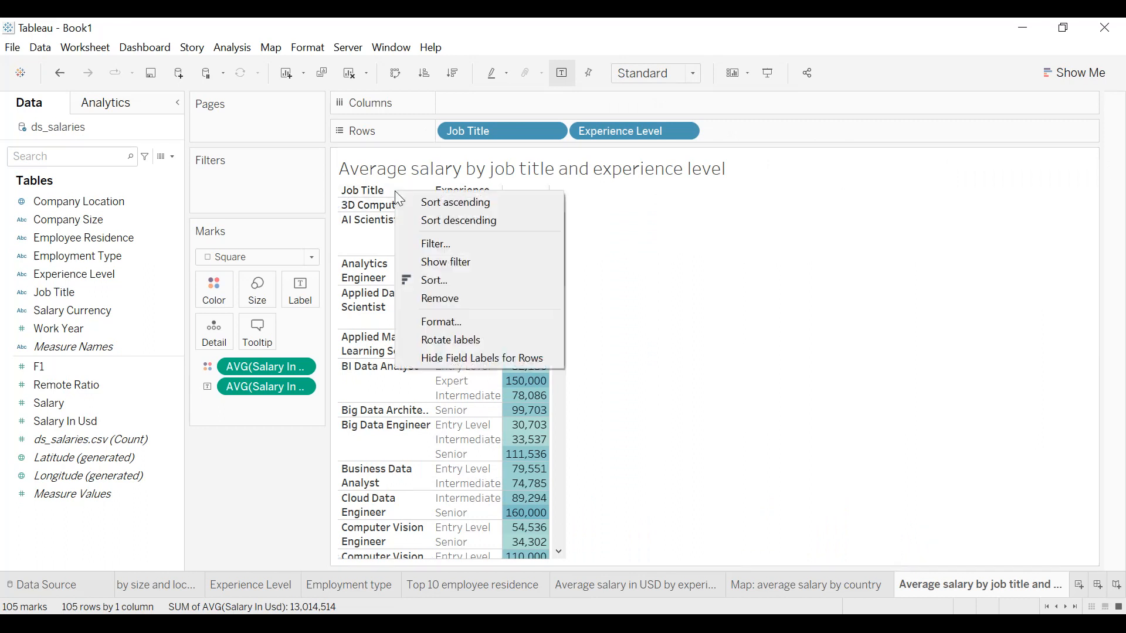
{"action": "left_click", "coordinate": [453, 355]}
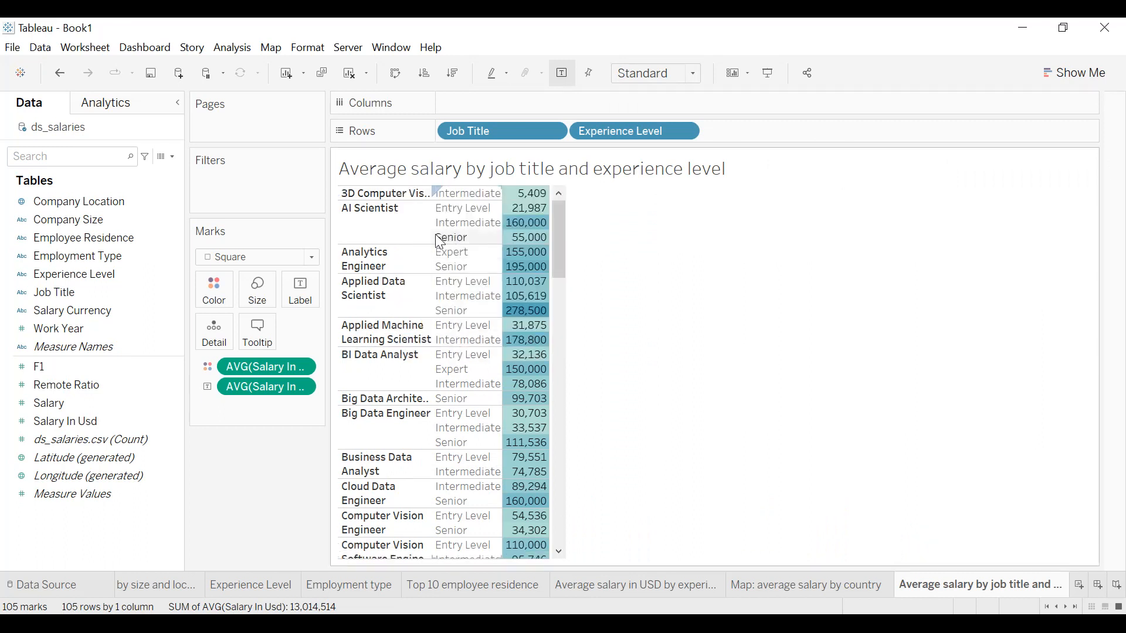
{"action": "left_click_drag", "start_coordinate": [432, 241], "coordinate": [502, 241]}
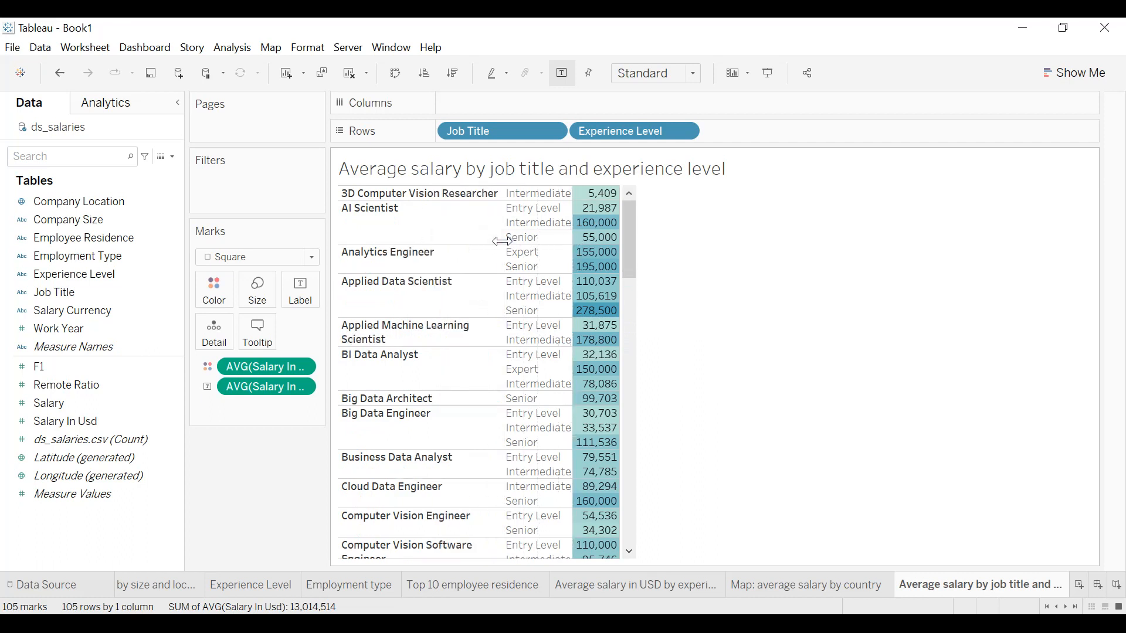
{"action": "left_click_drag", "start_coordinate": [619, 234], "coordinate": [625, 234]}
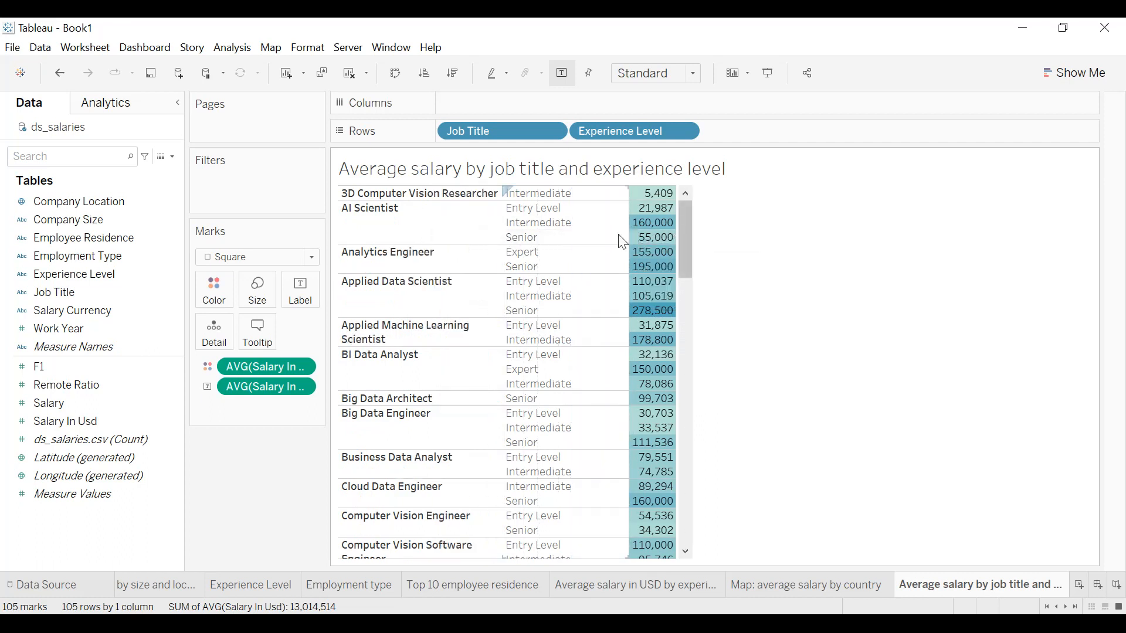
Shade the highlight table's worksheet background dark navy.
{"action": "left_click", "coordinate": [316, 51]}
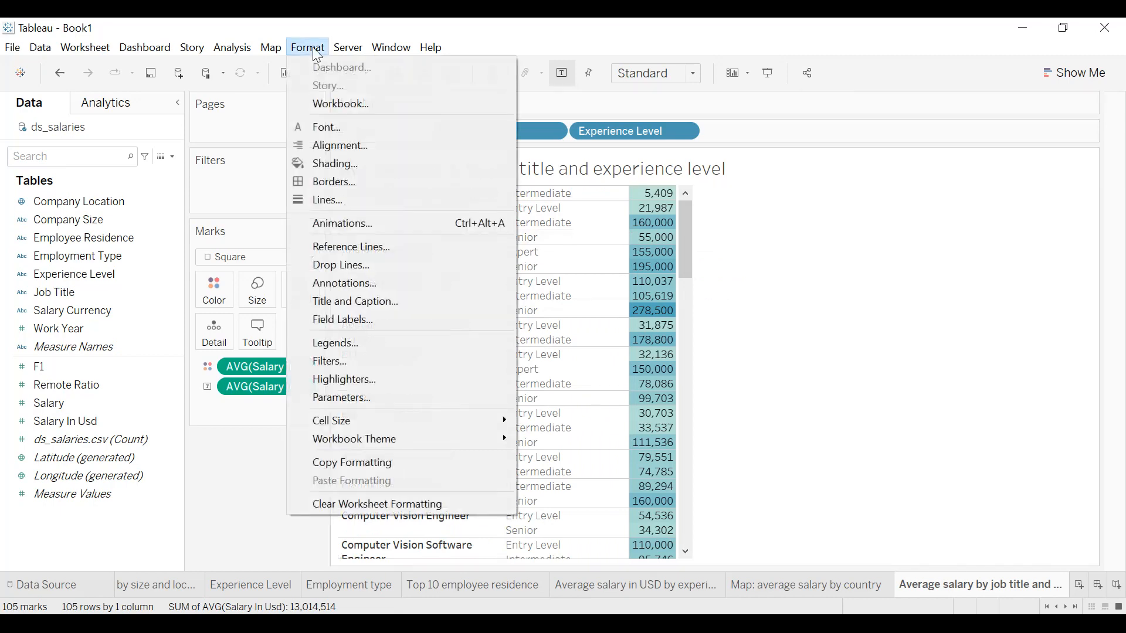
{"action": "left_click", "coordinate": [334, 163]}
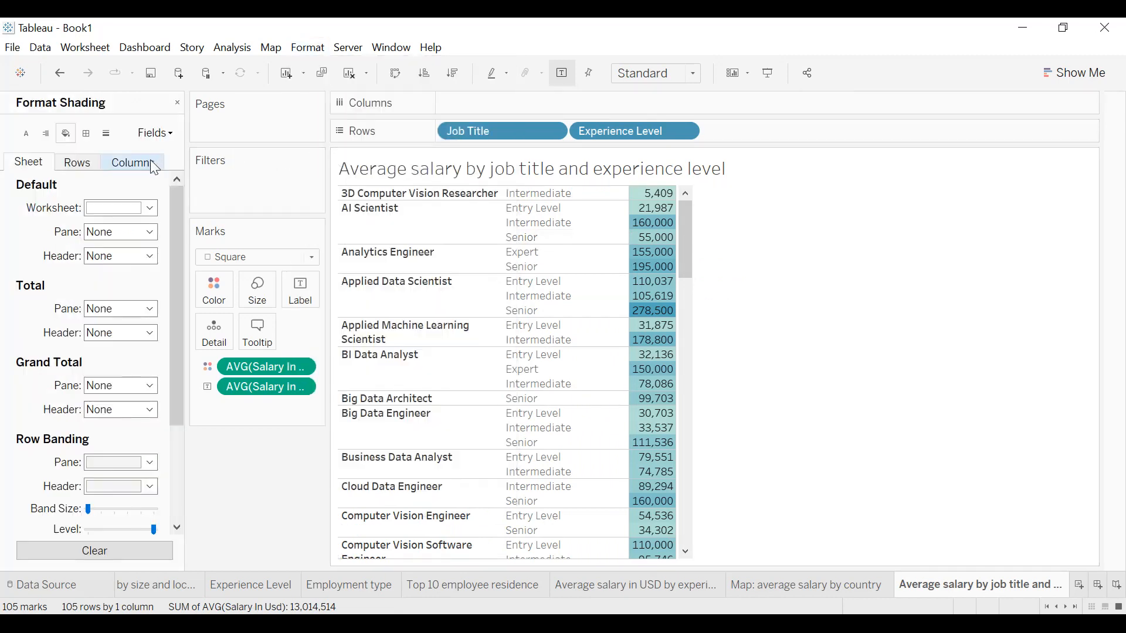
{"action": "left_click", "coordinate": [131, 209]}
{"action": "left_click", "coordinate": [95, 329]}
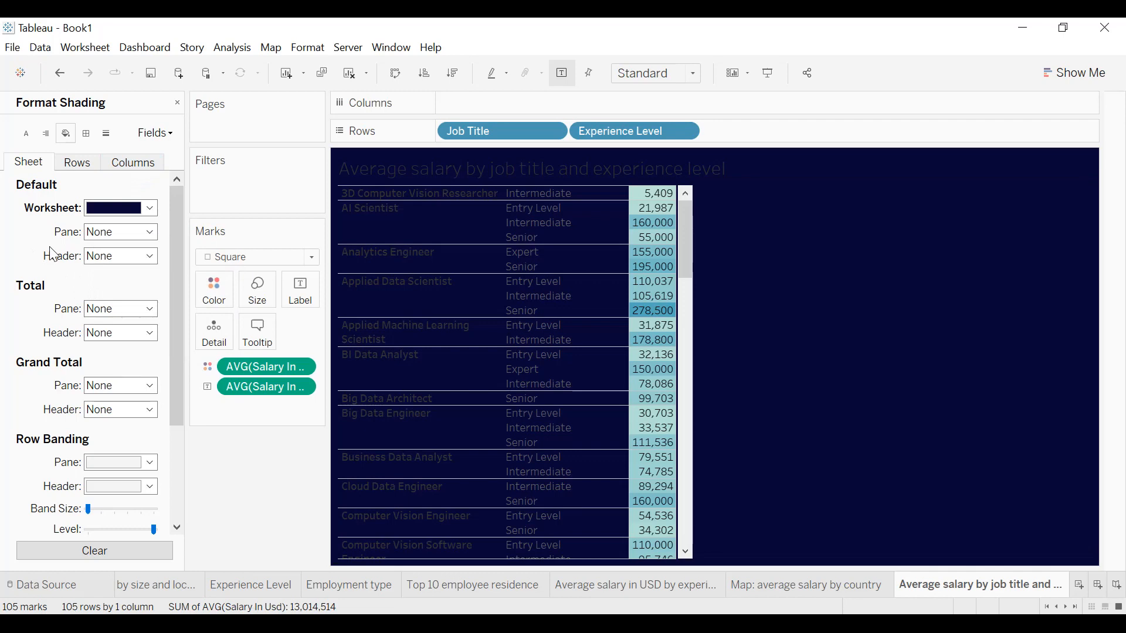
Set the worksheet's default font to bold, white and size 10.
{"action": "left_click", "coordinate": [26, 135]}
{"action": "left_click", "coordinate": [129, 209]}
{"action": "left_click", "coordinate": [144, 255]}
{"action": "left_click", "coordinate": [111, 273]}
{"action": "left_click", "coordinate": [121, 255]}
{"action": "left_click", "coordinate": [106, 296]}
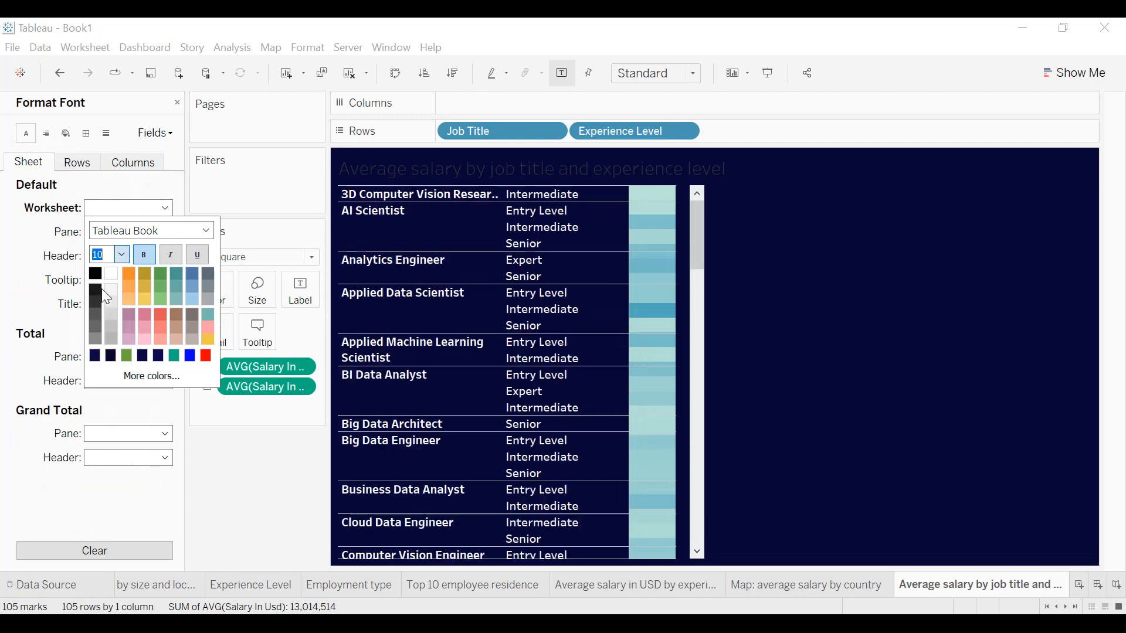
{"action": "left_click", "coordinate": [36, 215]}
Center the default pane and header text horizontally across the sheet.
{"action": "left_click", "coordinate": [45, 137]}
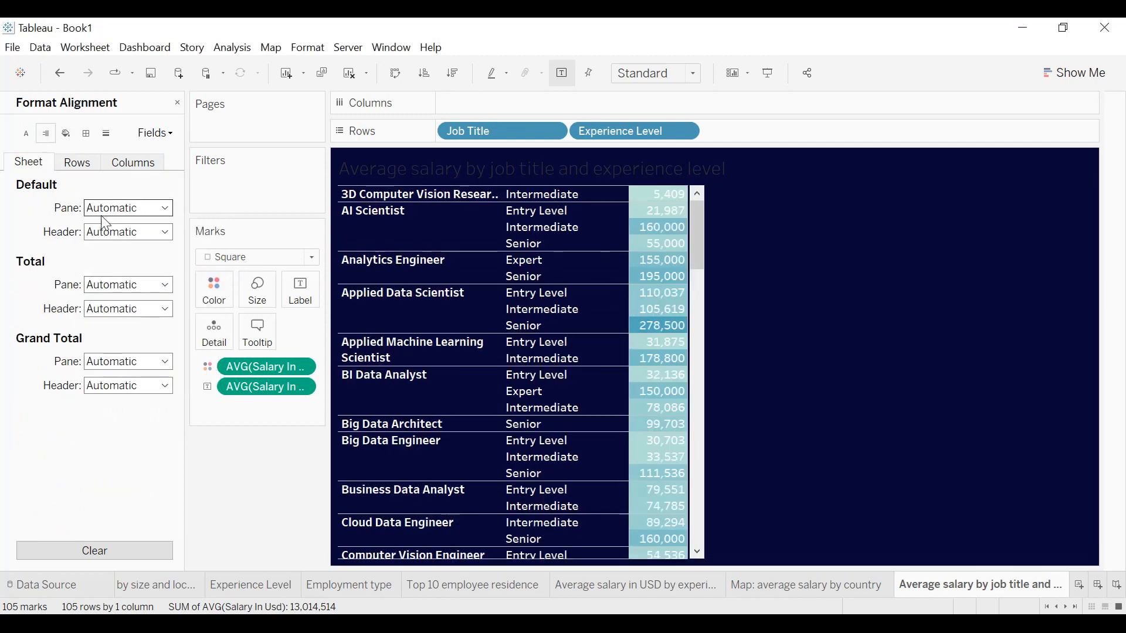
{"action": "left_click", "coordinate": [112, 208]}
{"action": "left_click", "coordinate": [125, 268]}
{"action": "left_click", "coordinate": [109, 232]}
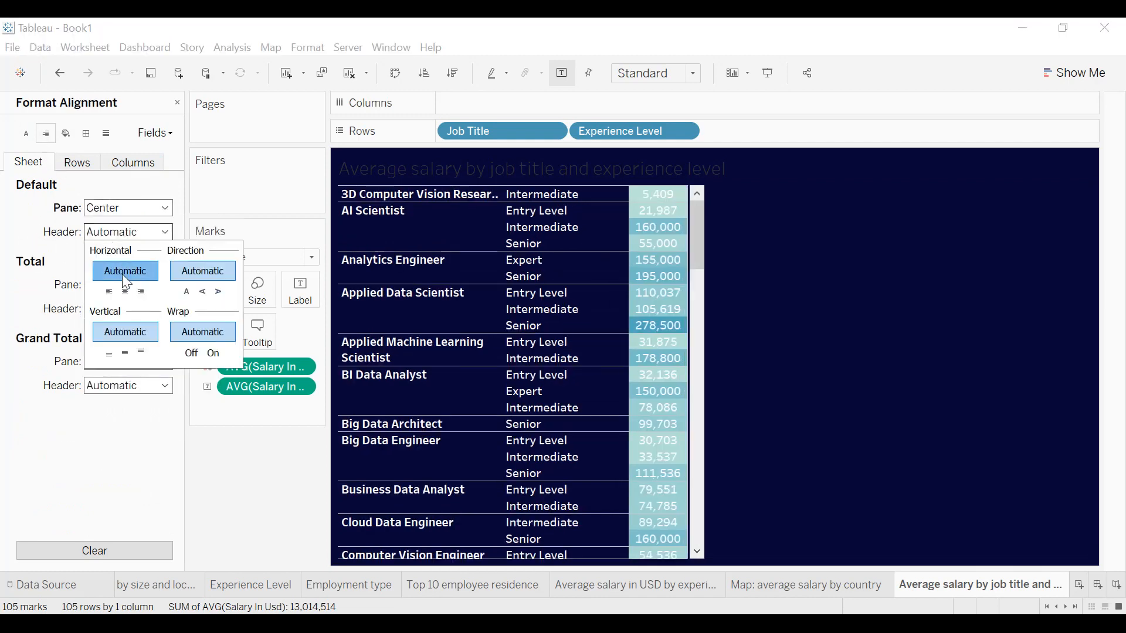
{"action": "left_click", "coordinate": [124, 291]}
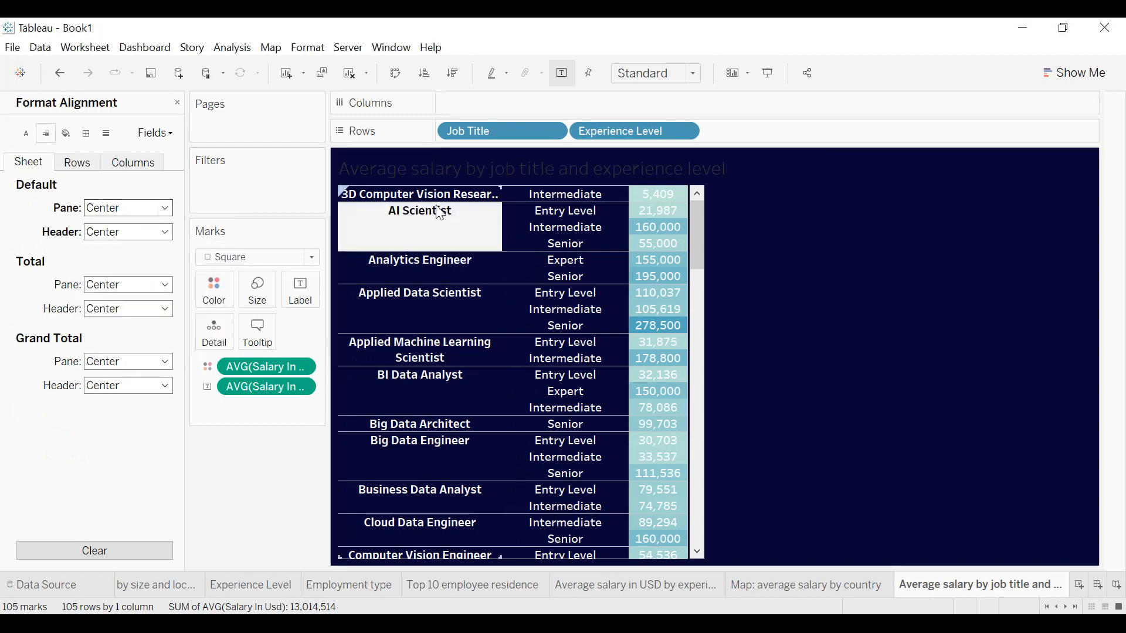
Set the sheet's default cell, pane and header borders to thin white lines.
{"action": "left_click", "coordinate": [85, 134]}
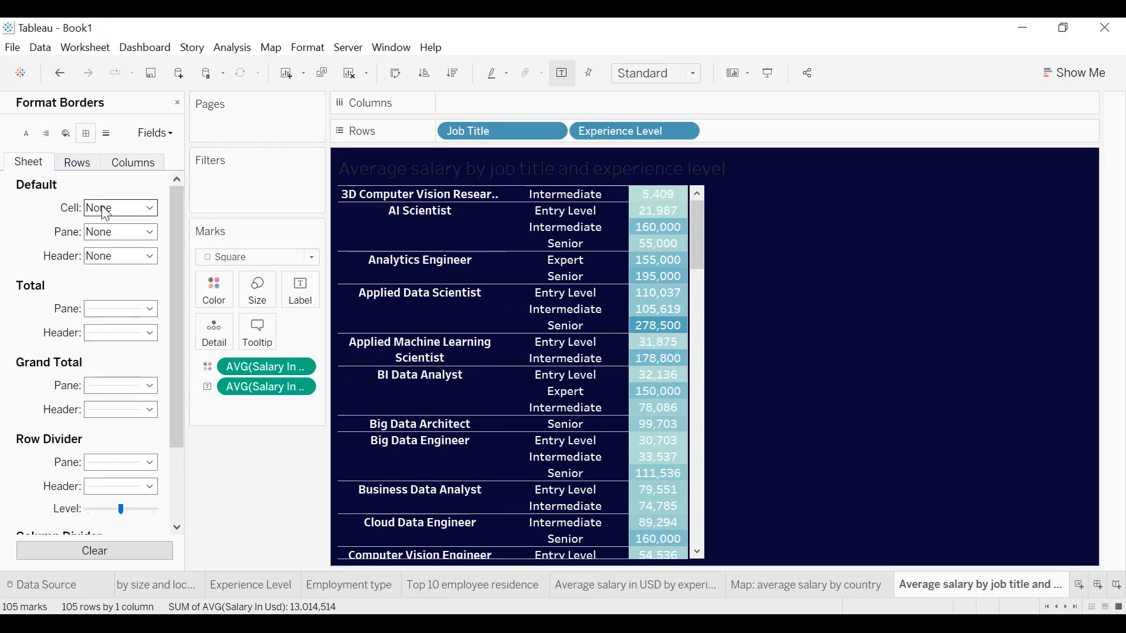
{"action": "left_click", "coordinate": [105, 210]}
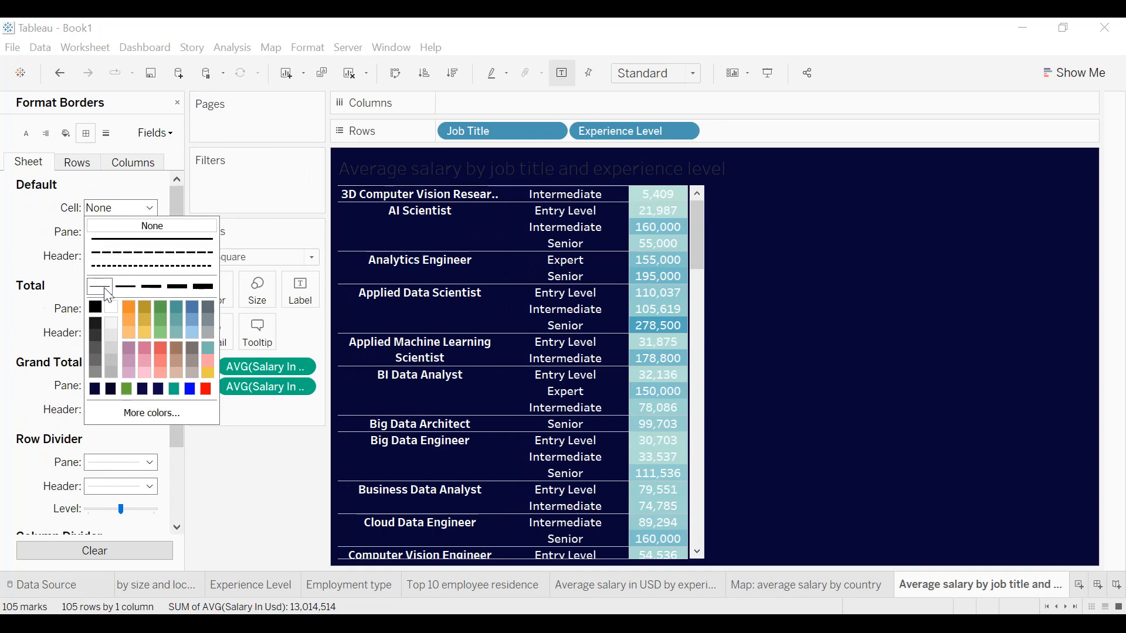
{"action": "left_click", "coordinate": [111, 308]}
{"action": "left_click", "coordinate": [123, 232]}
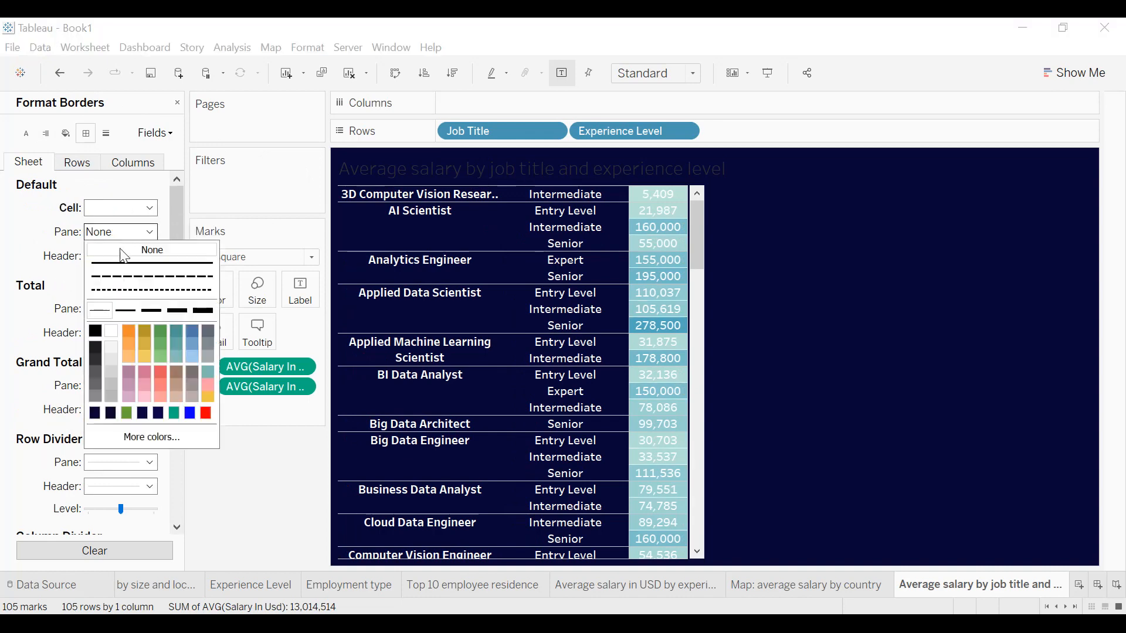
{"action": "left_click", "coordinate": [117, 332]}
{"action": "left_click", "coordinate": [123, 256]}
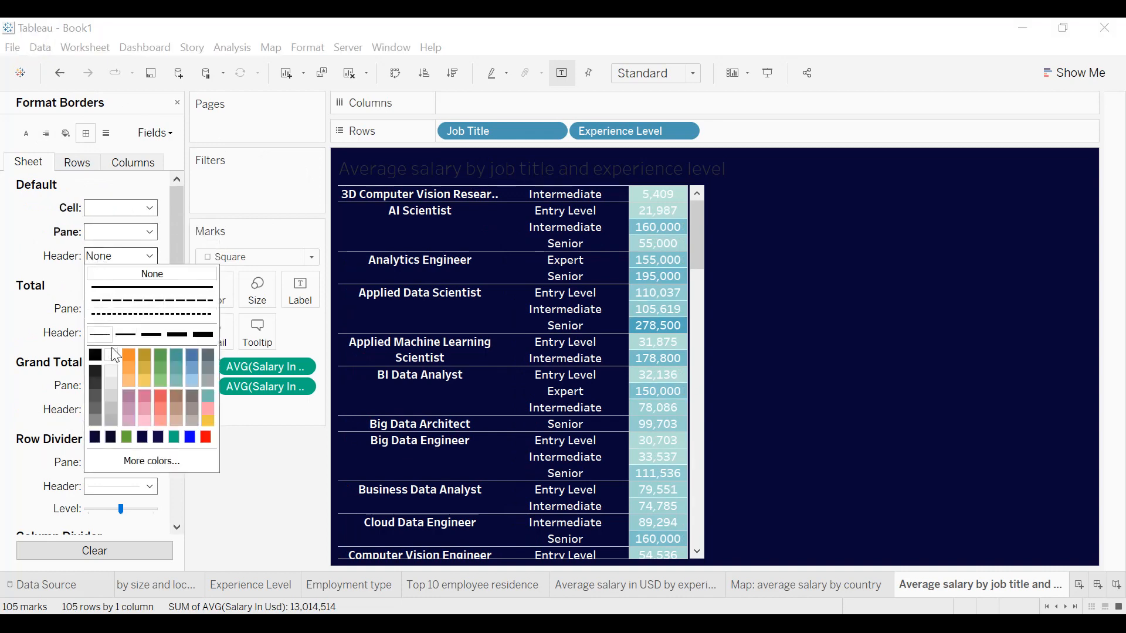
{"action": "left_click", "coordinate": [99, 338]}
Make the row and column divider pane borders white and widen the Job Title column to fit its longest names.
{"action": "scroll", "coordinate": [59, 314], "scroll_direction": "down", "scroll_amount": 3}
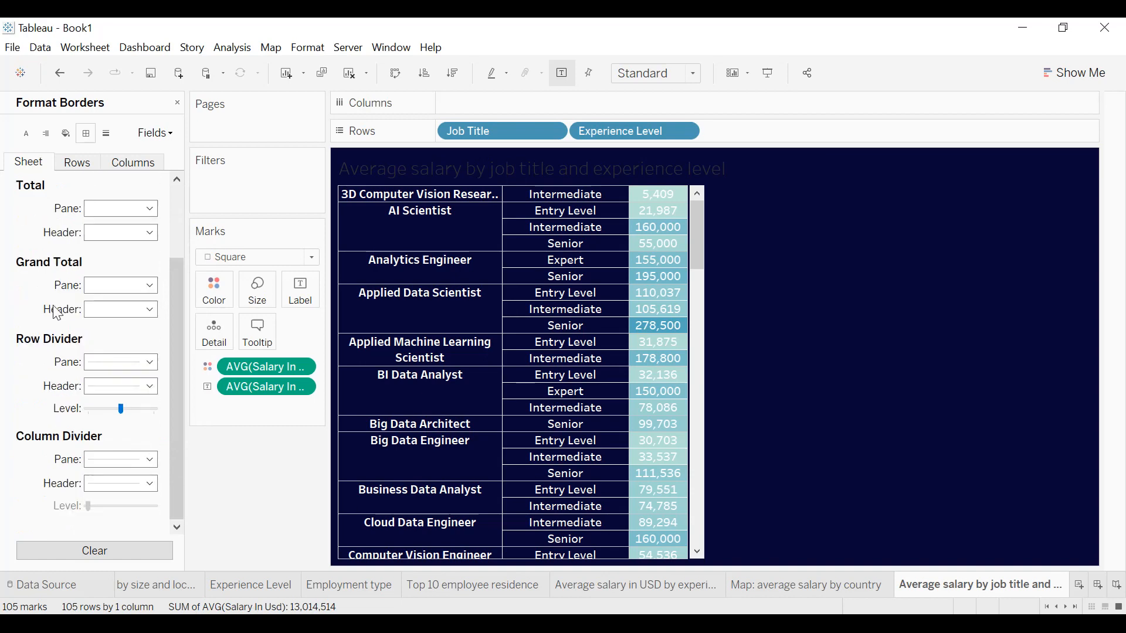
{"action": "left_click", "coordinate": [116, 366]}
{"action": "left_click", "coordinate": [112, 462]}
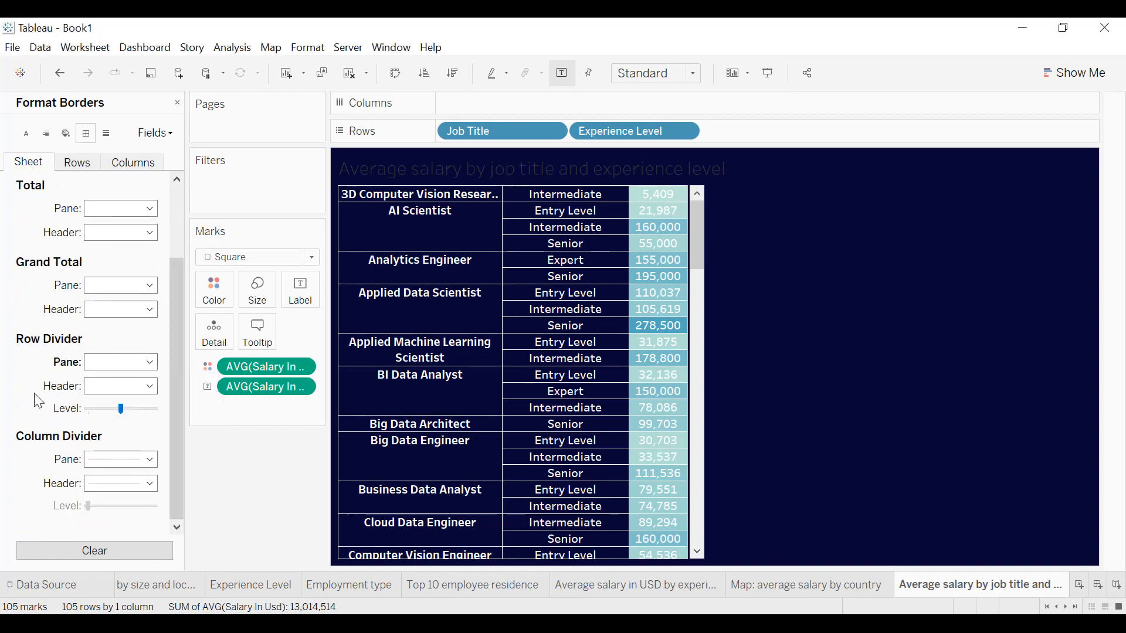
{"action": "left_click", "coordinate": [121, 463]}
{"action": "left_click", "coordinate": [112, 335]}
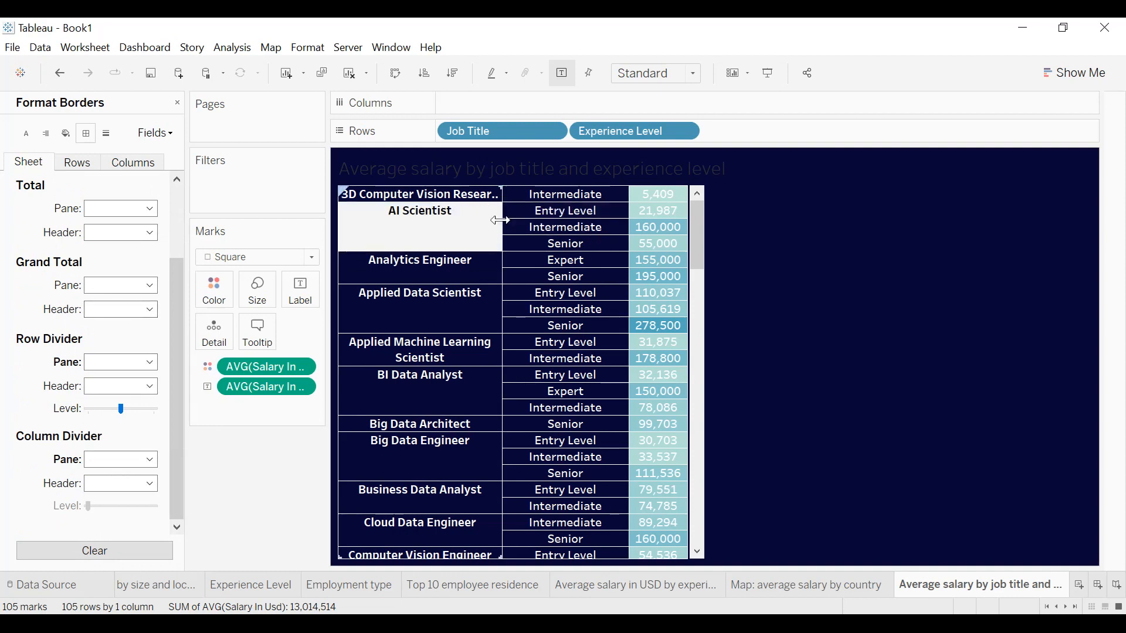
{"action": "left_click_drag", "start_coordinate": [503, 222], "coordinate": [539, 220]}
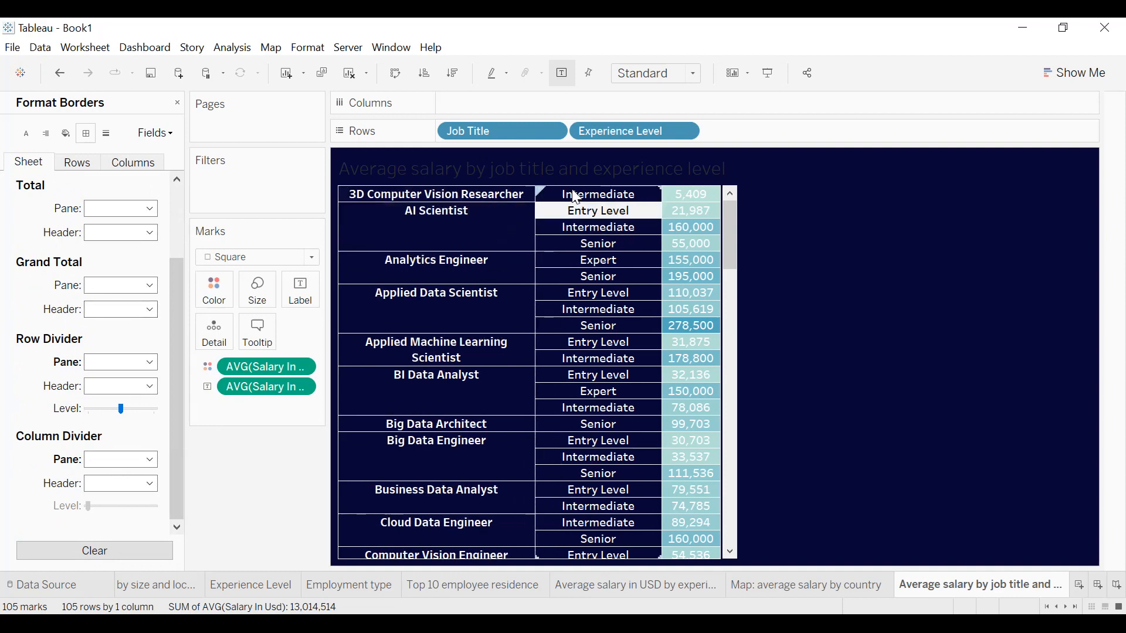
Center the worksheet title and set its text color to white.
{"action": "double_click", "coordinate": [577, 177]}
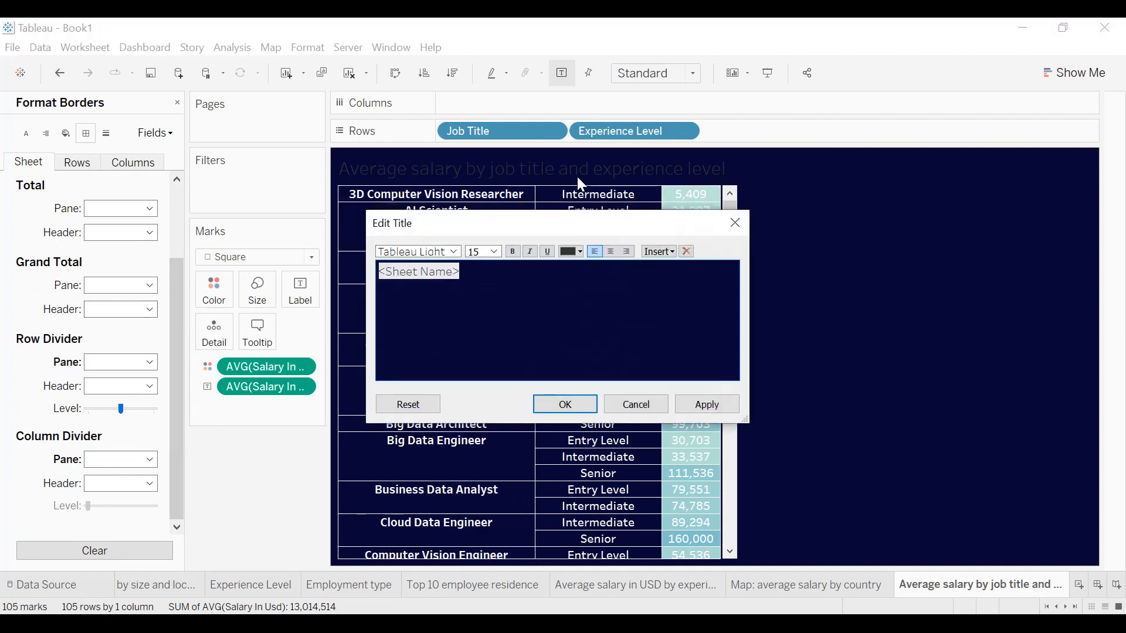
{"action": "left_click", "coordinate": [610, 251]}
{"action": "left_click", "coordinate": [577, 252]}
{"action": "left_click", "coordinate": [586, 269]}
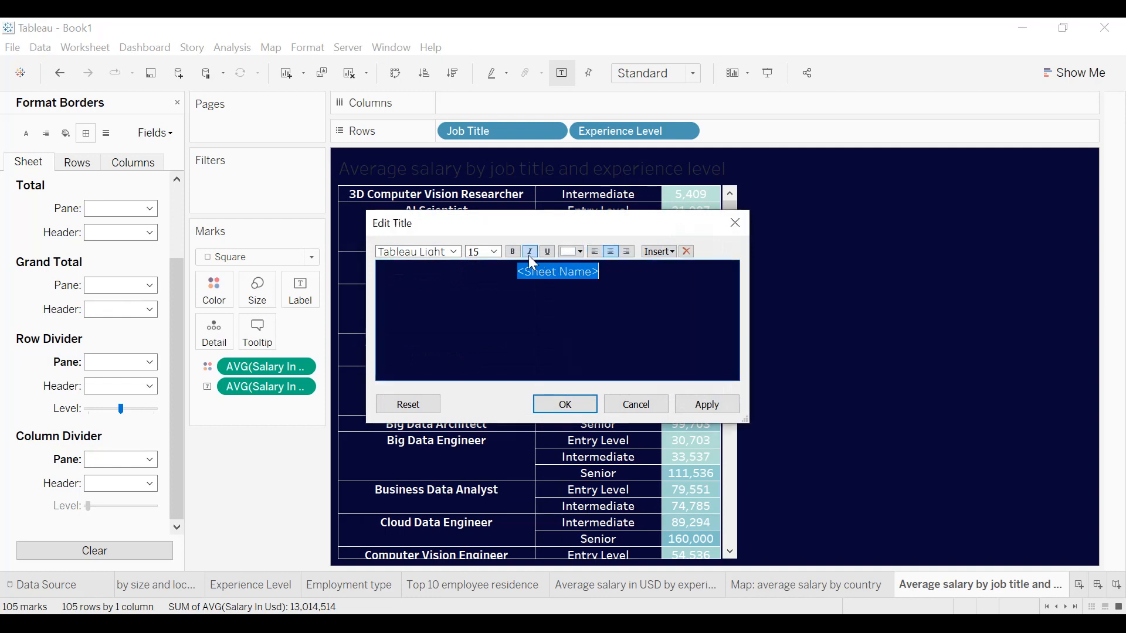
{"action": "left_click", "coordinate": [733, 408]}
{"action": "left_click", "coordinate": [565, 404]}
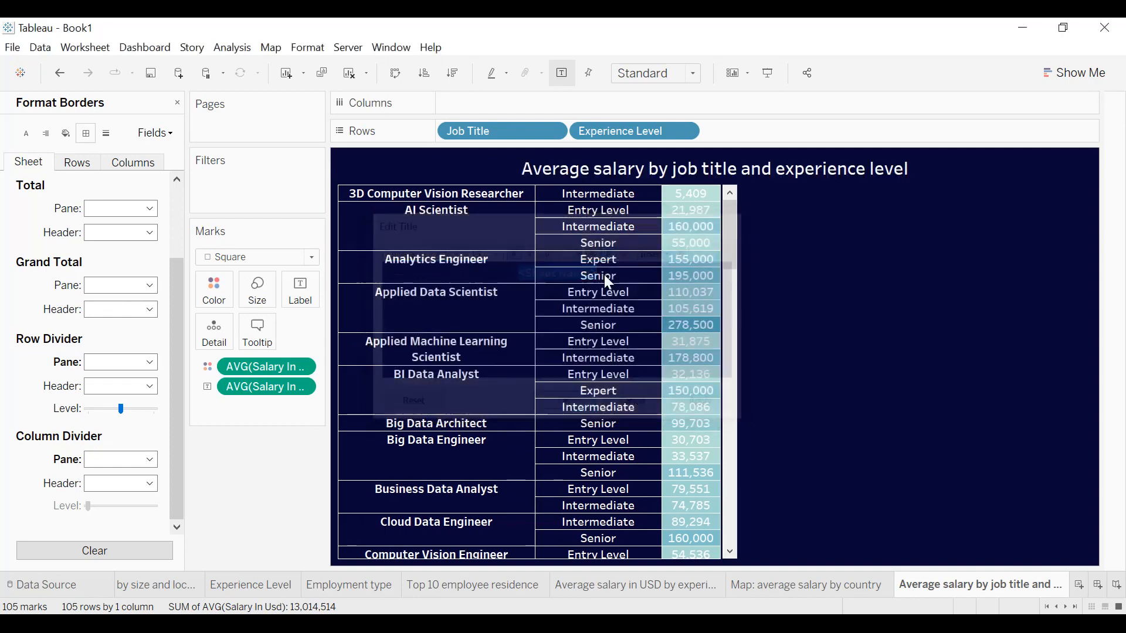
Add a thin white border around the worksheet title.
{"action": "right_click", "coordinate": [634, 171]}
{"action": "left_click", "coordinate": [674, 236]}
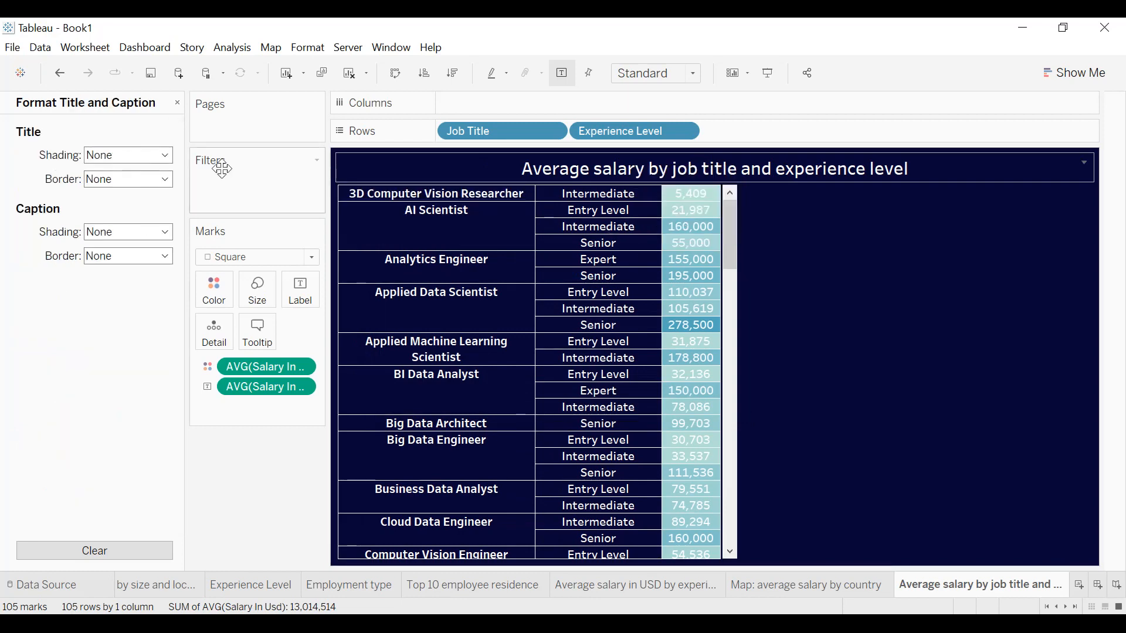
{"action": "left_click", "coordinate": [129, 179]}
{"action": "left_click", "coordinate": [115, 281]}
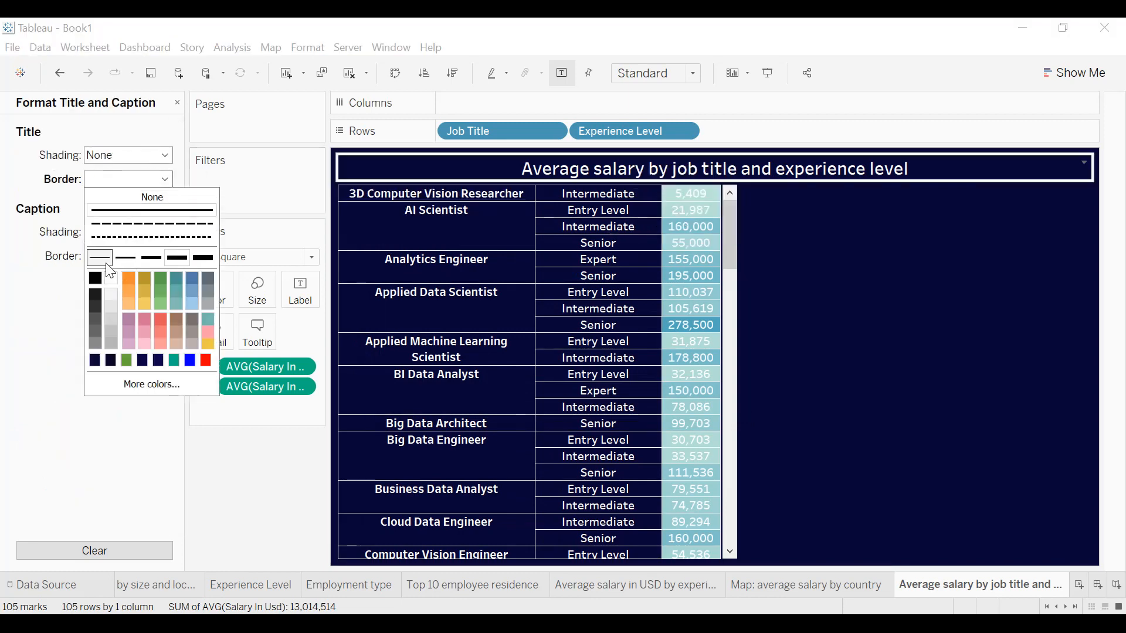
{"action": "left_click", "coordinate": [100, 258]}
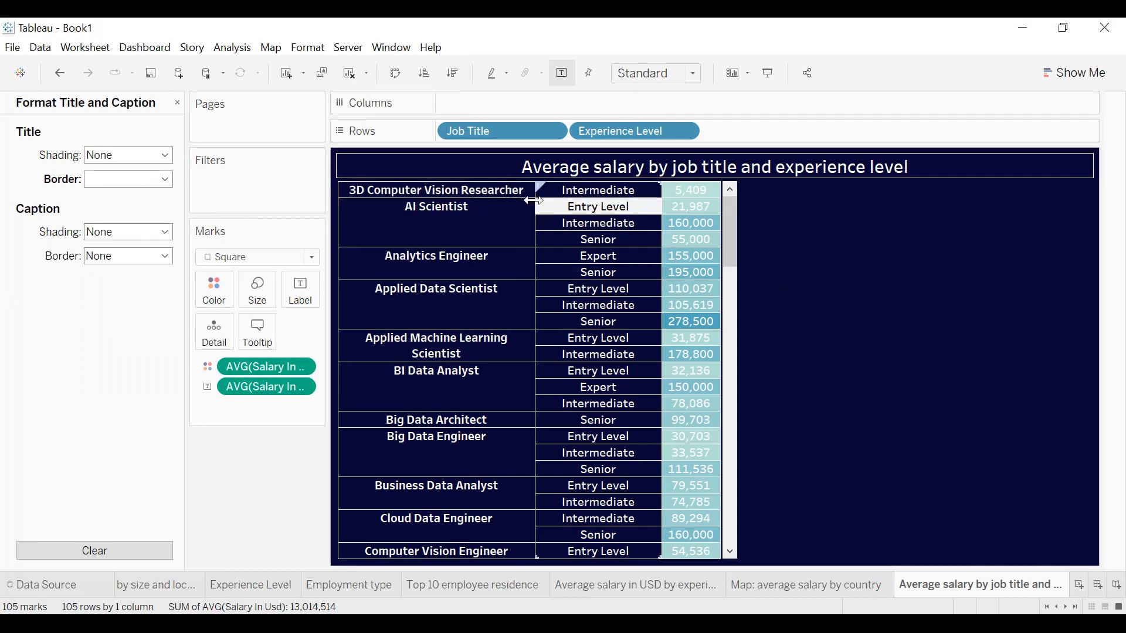
Sort the experience levels within each job title by descending average salary and close the title formatting.
{"action": "left_click", "coordinate": [459, 75]}
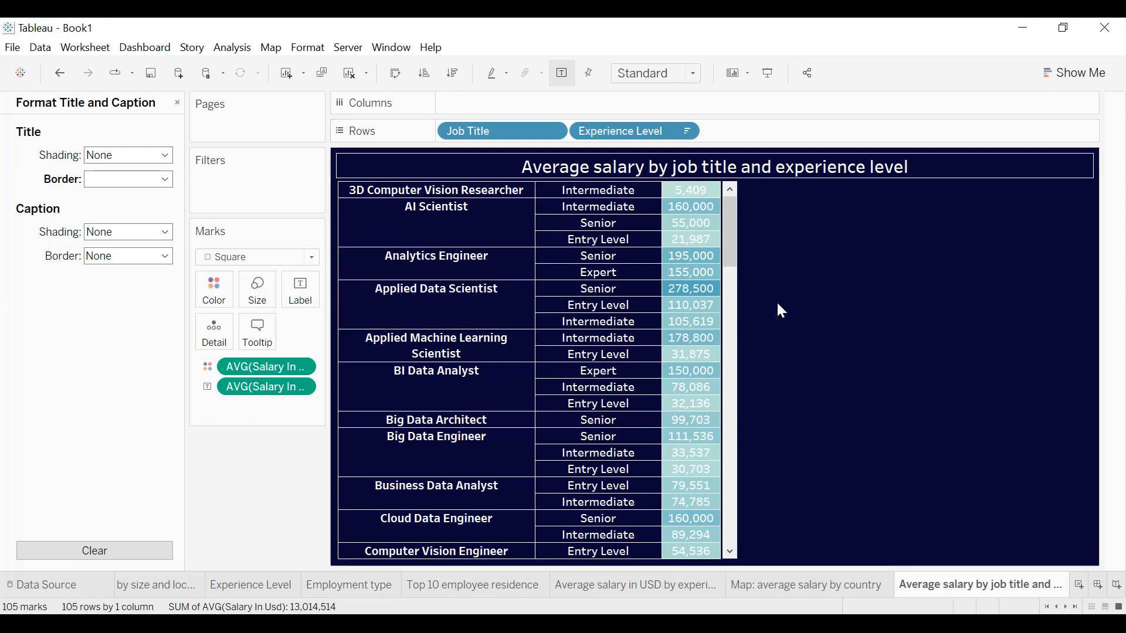
{"action": "left_click", "coordinate": [177, 104]}
Add a Company Location filter to the highlight table with only US selected.
{"action": "left_click_drag", "start_coordinate": [87, 203], "coordinate": [238, 189]}
{"action": "scroll", "coordinate": [527, 246], "scroll_direction": "down", "scroll_amount": 6}
{"action": "scroll", "coordinate": [526, 246], "scroll_direction": "down", "scroll_amount": 9}
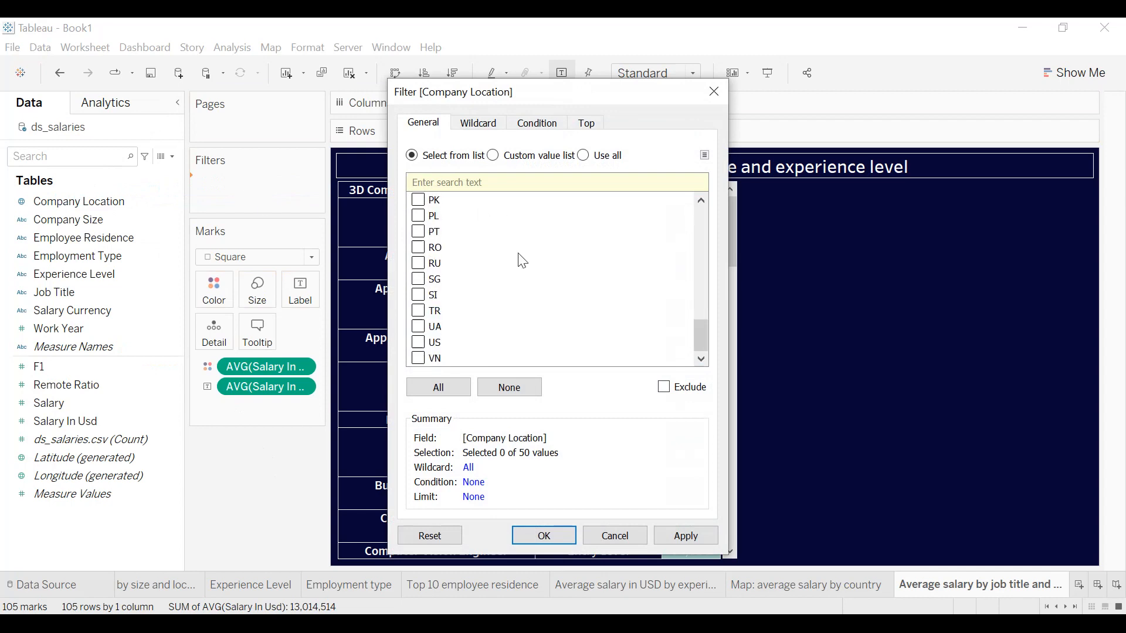
{"action": "left_click", "coordinate": [705, 536]}
{"action": "left_click", "coordinate": [564, 536]}
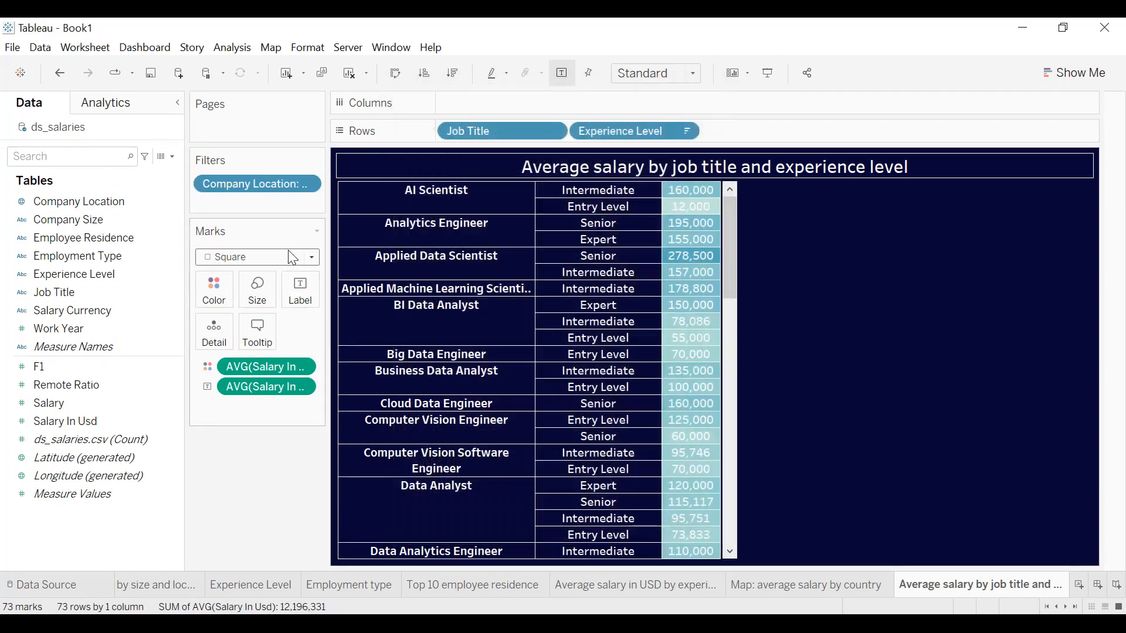
Show the Company Location filter control beside the table and set its body font color to black.
{"action": "left_click", "coordinate": [301, 184]}
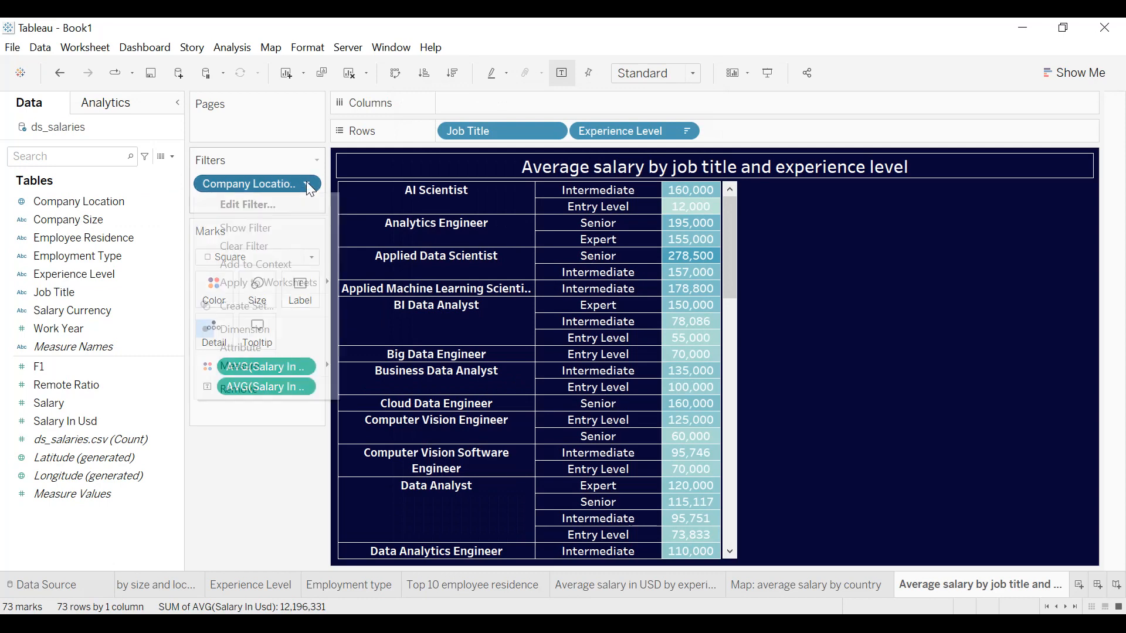
{"action": "left_click", "coordinate": [295, 227]}
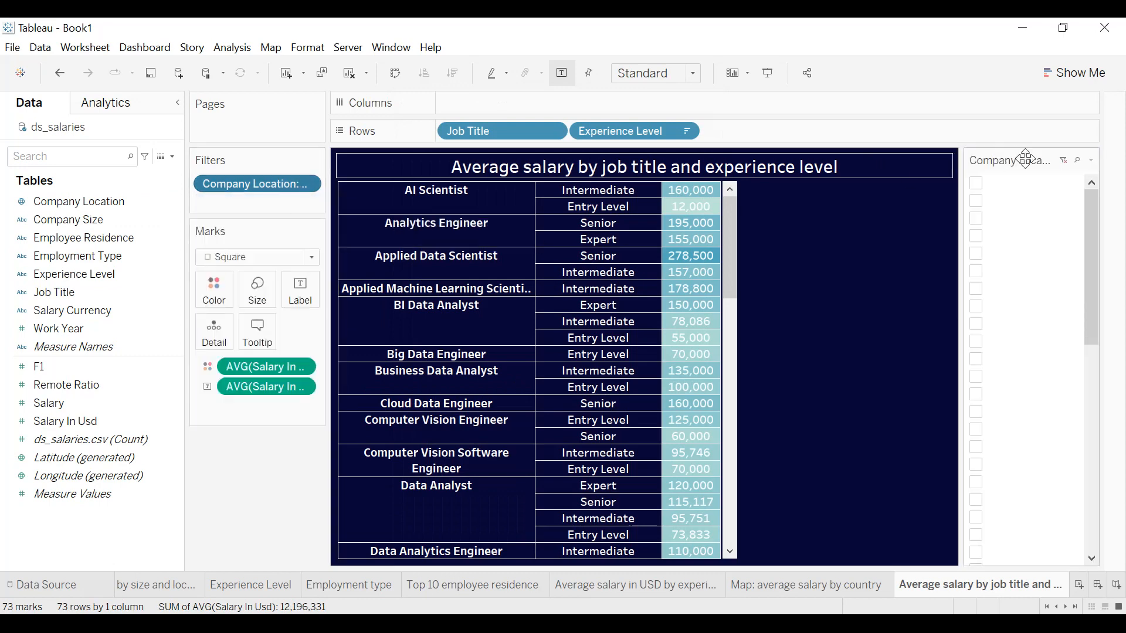
{"action": "left_click", "coordinate": [1092, 160]}
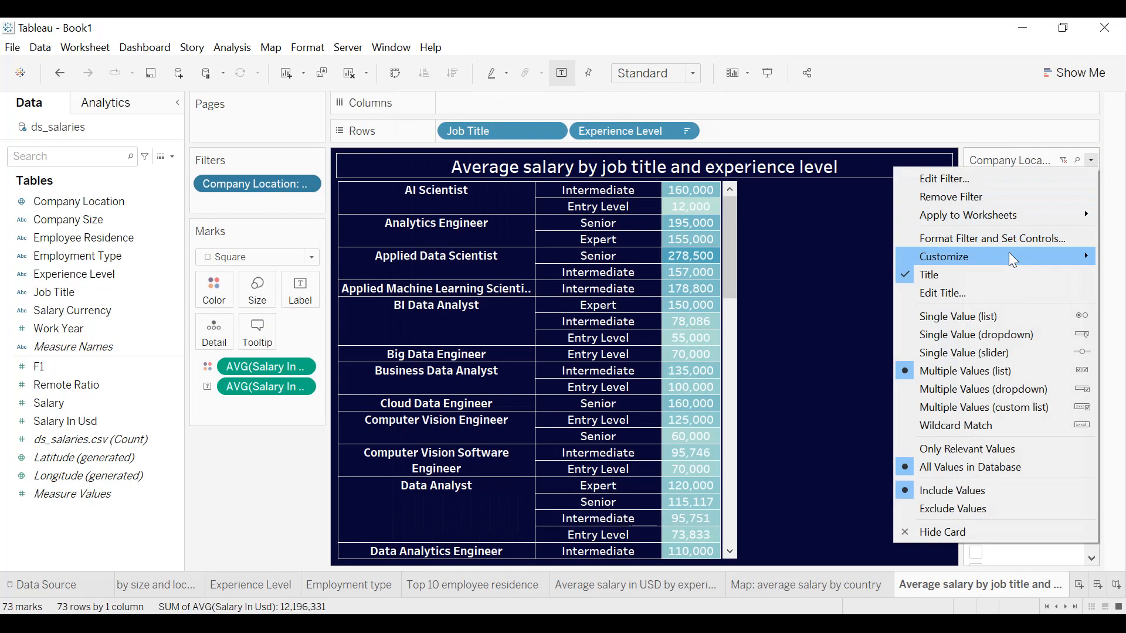
{"action": "left_click", "coordinate": [982, 239]}
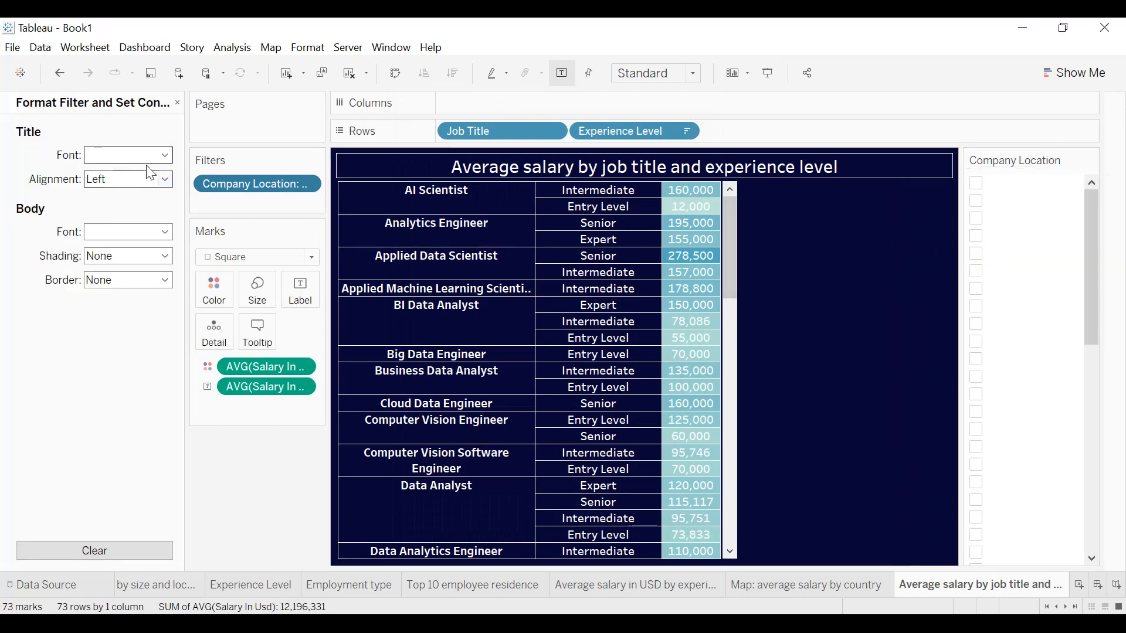
{"action": "left_click", "coordinate": [135, 231]}
{"action": "left_click", "coordinate": [95, 297]}
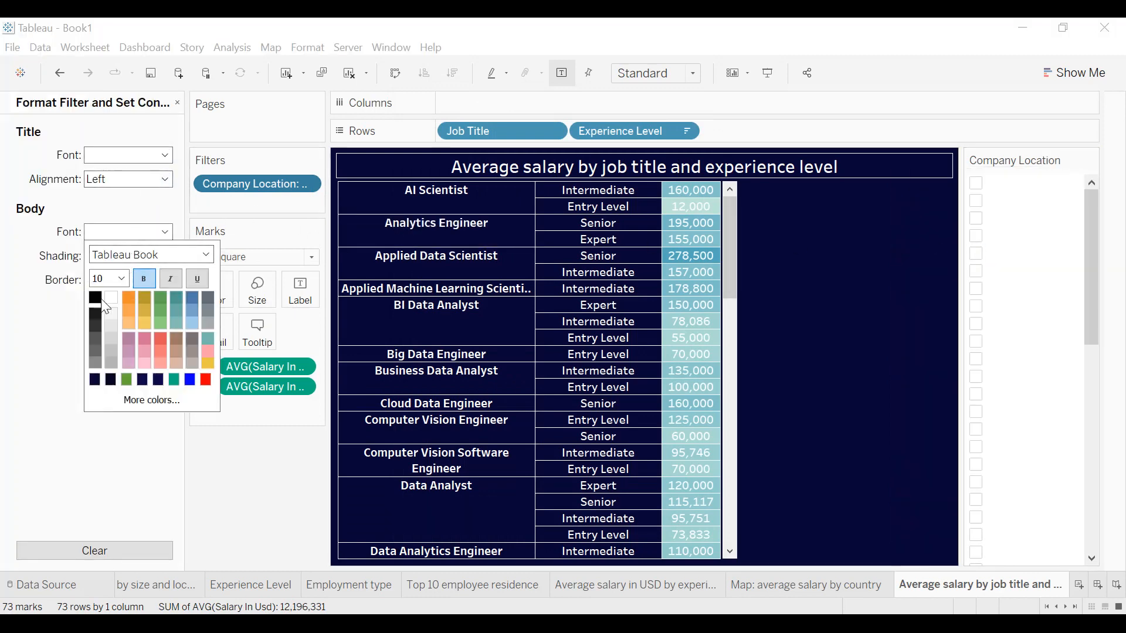
{"action": "left_click", "coordinate": [42, 311]}
Select all company locations in the filter and change the control to Single Value (dropdown).
{"action": "left_click", "coordinate": [984, 185]}
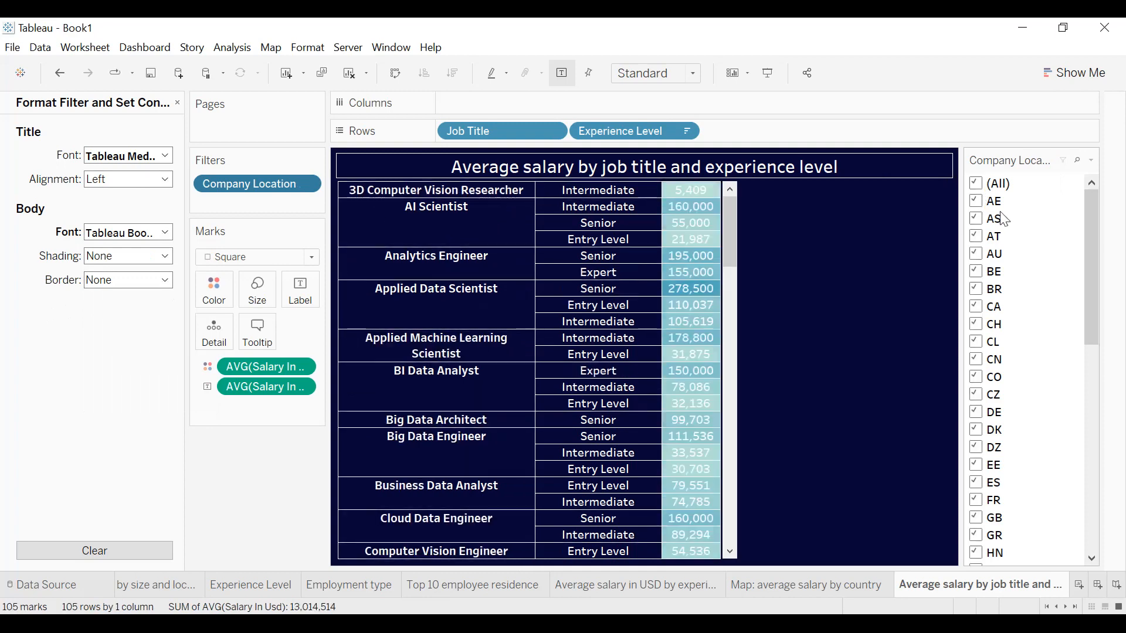
{"action": "left_click", "coordinate": [1092, 161]}
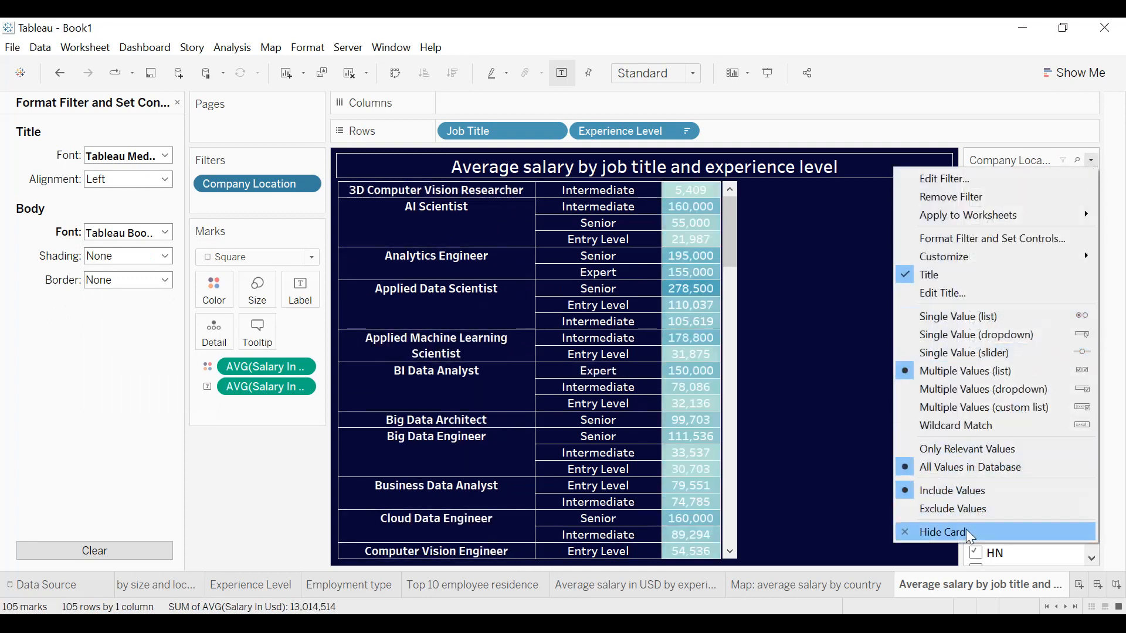
{"action": "left_click", "coordinate": [985, 337]}
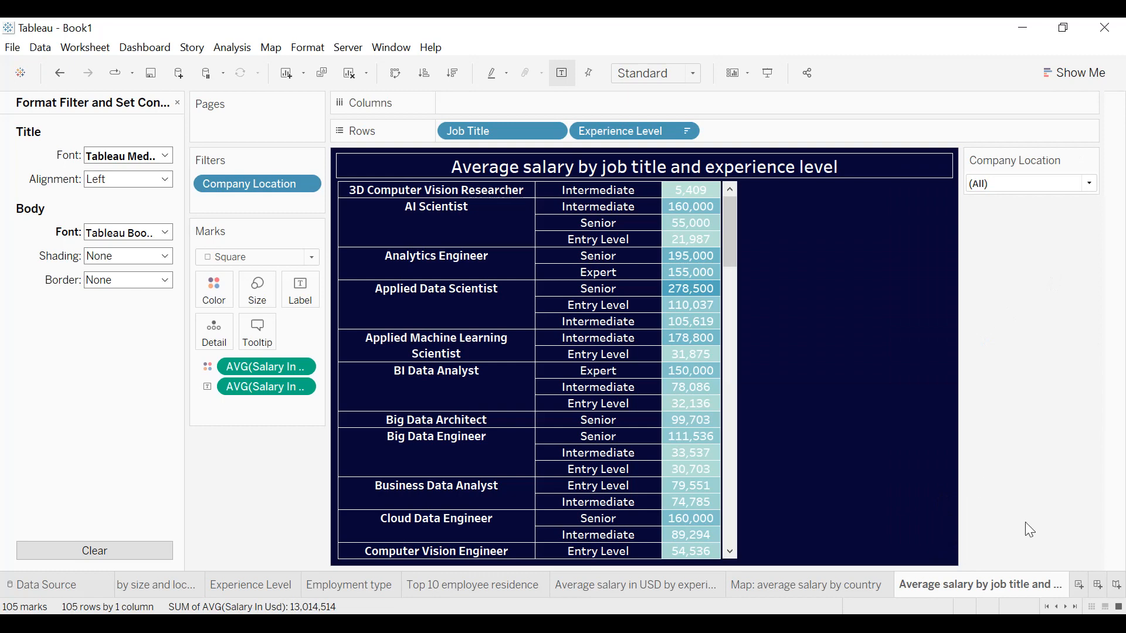
Create a new dashboard with a fixed custom size of 2100 x 1200 px.
{"action": "left_click", "coordinate": [1100, 587]}
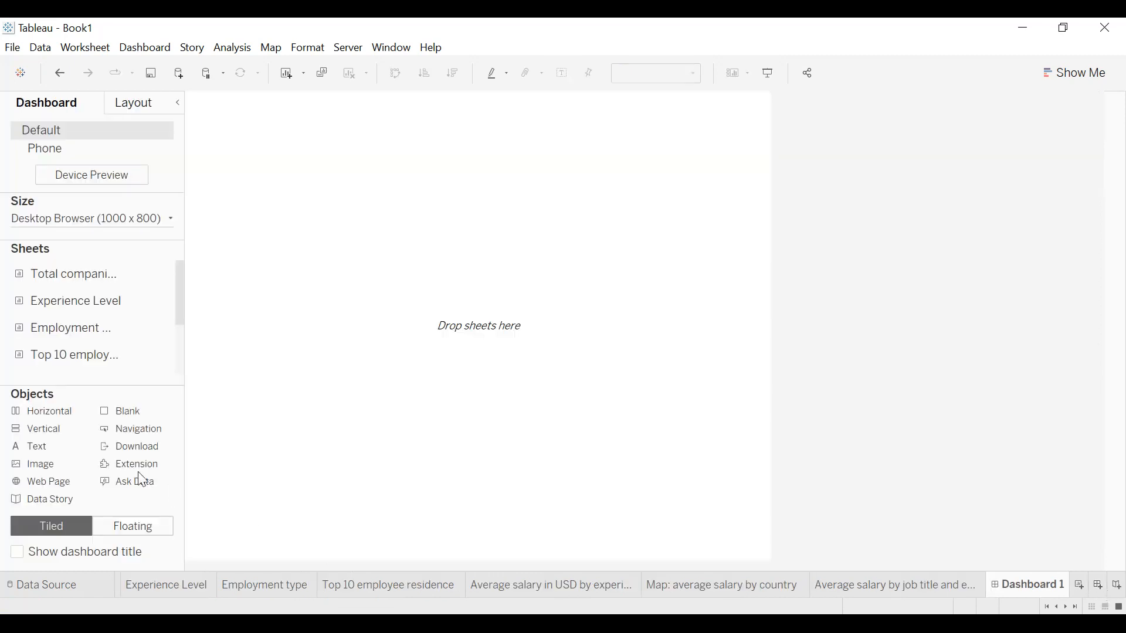
{"action": "left_click", "coordinate": [156, 228]}
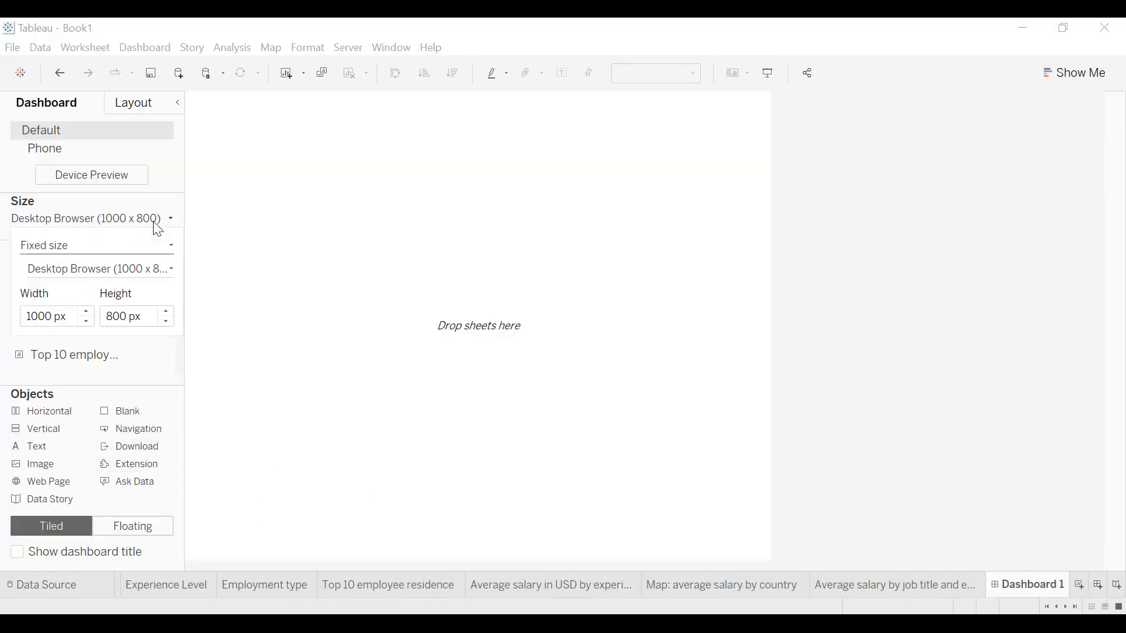
{"action": "left_click", "coordinate": [86, 312]}
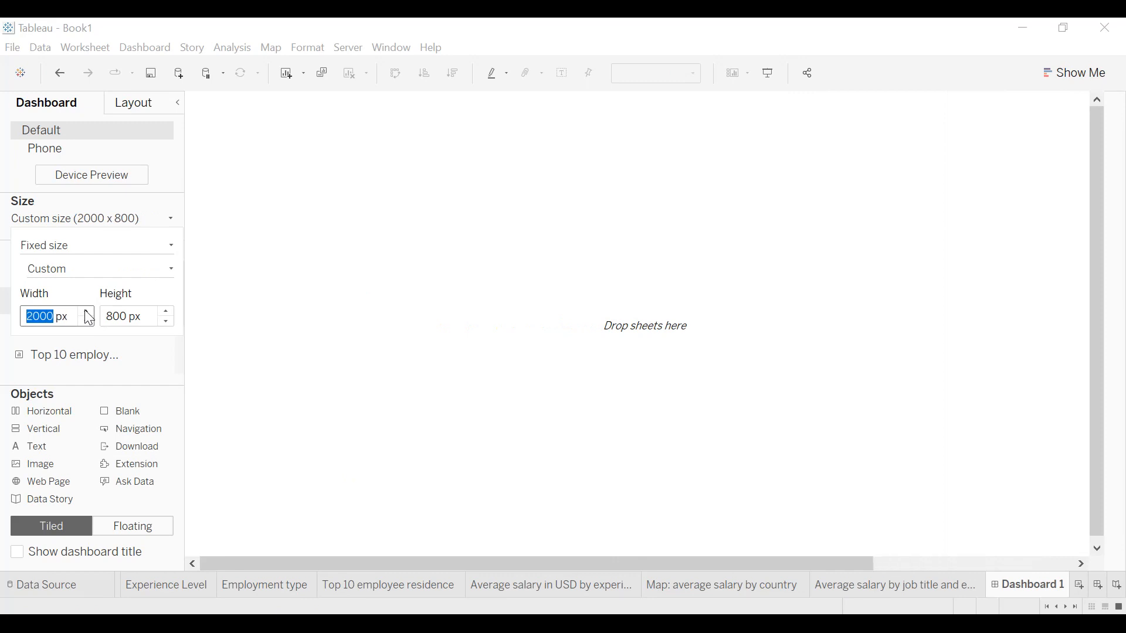
{"action": "left_click", "coordinate": [167, 313]}
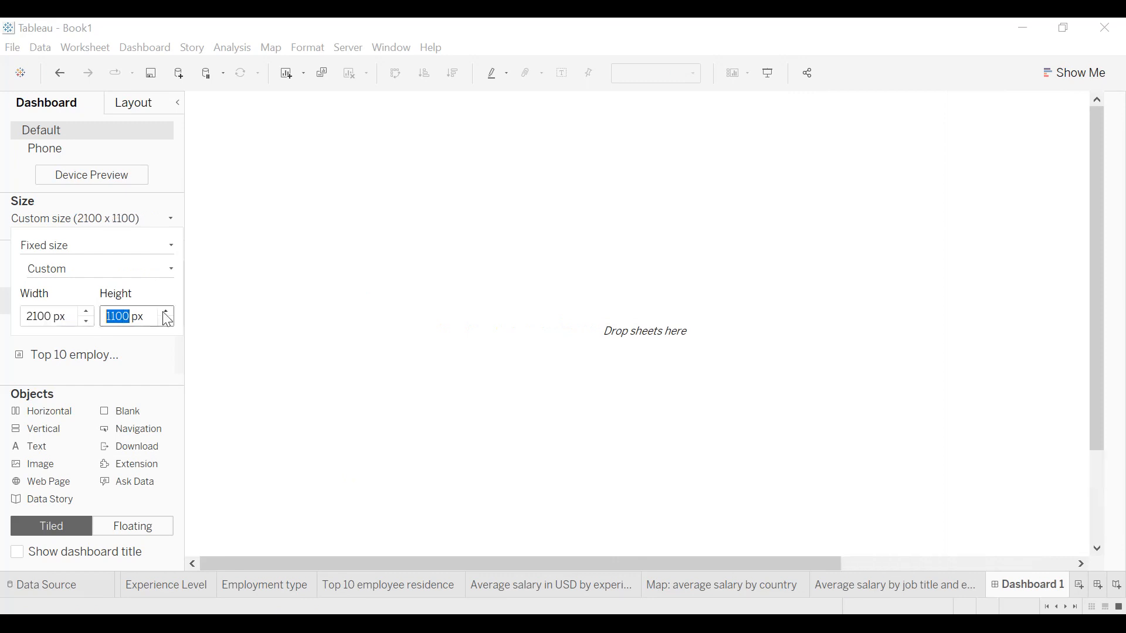
{"action": "left_click", "coordinate": [228, 300]}
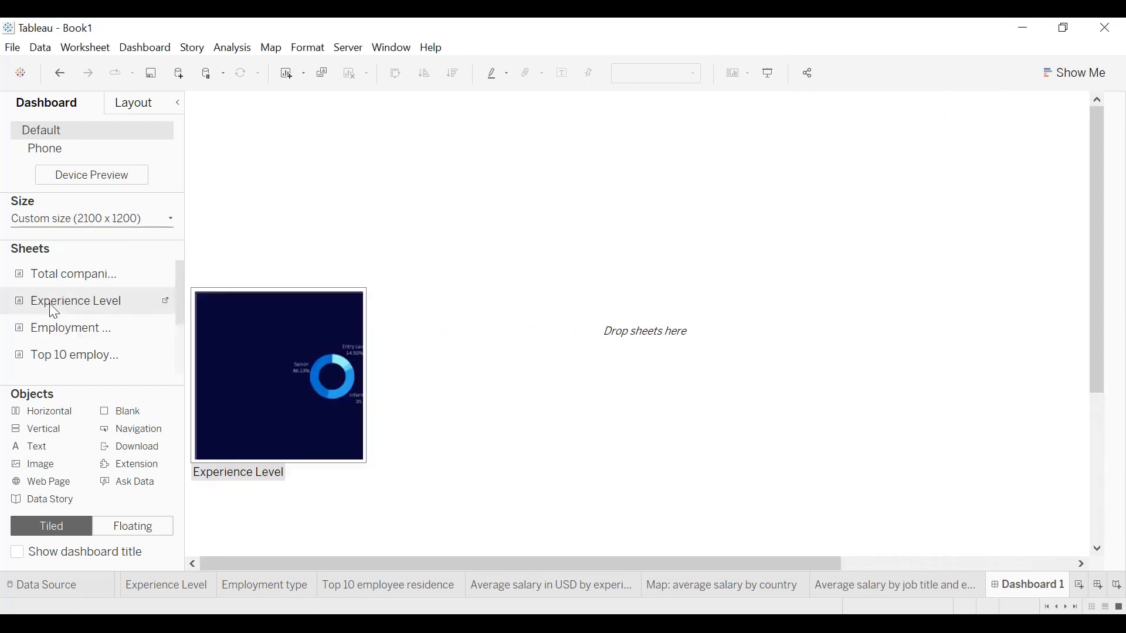
Place the Top 10 employee residence sheet on the dashboard and set the default dashboard shading to dark navy.
{"action": "scroll", "coordinate": [64, 322], "scroll_direction": "down", "scroll_amount": 3}
{"action": "left_click_drag", "start_coordinate": [66, 285], "coordinate": [229, 332]}
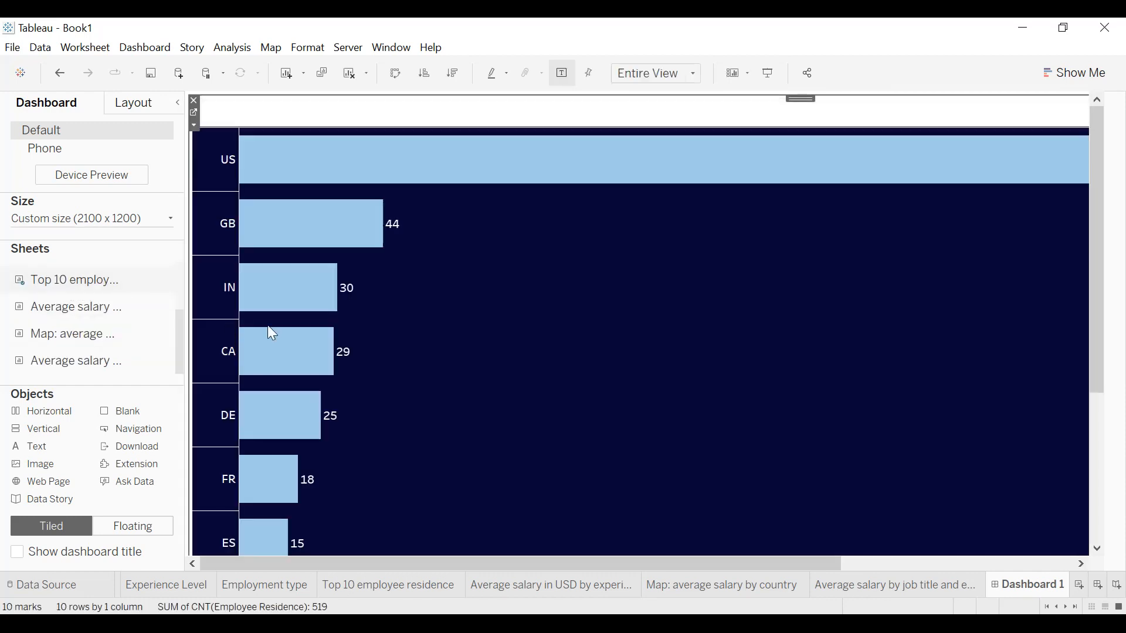
{"action": "left_click", "coordinate": [151, 47]}
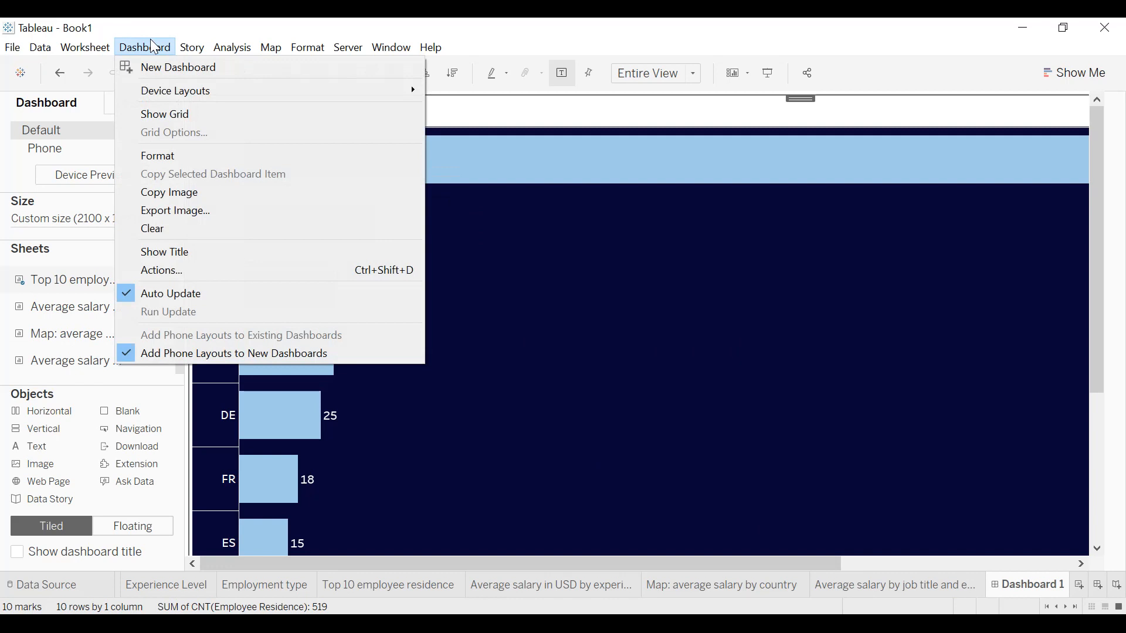
{"action": "left_click", "coordinate": [186, 159]}
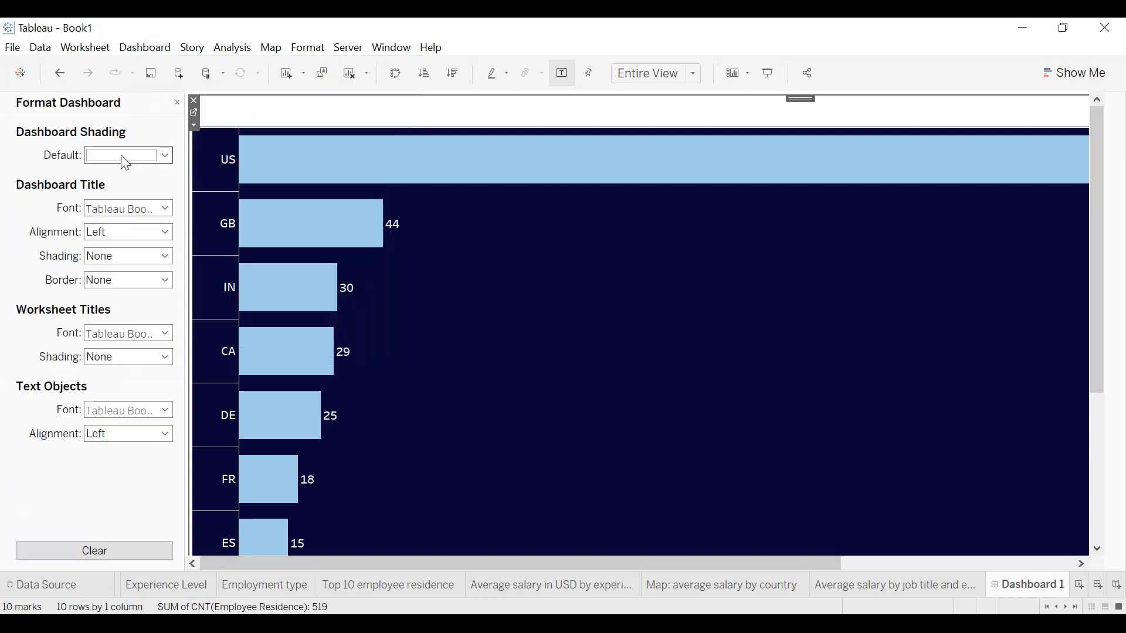
{"action": "left_click", "coordinate": [93, 155]}
{"action": "left_click", "coordinate": [94, 276]}
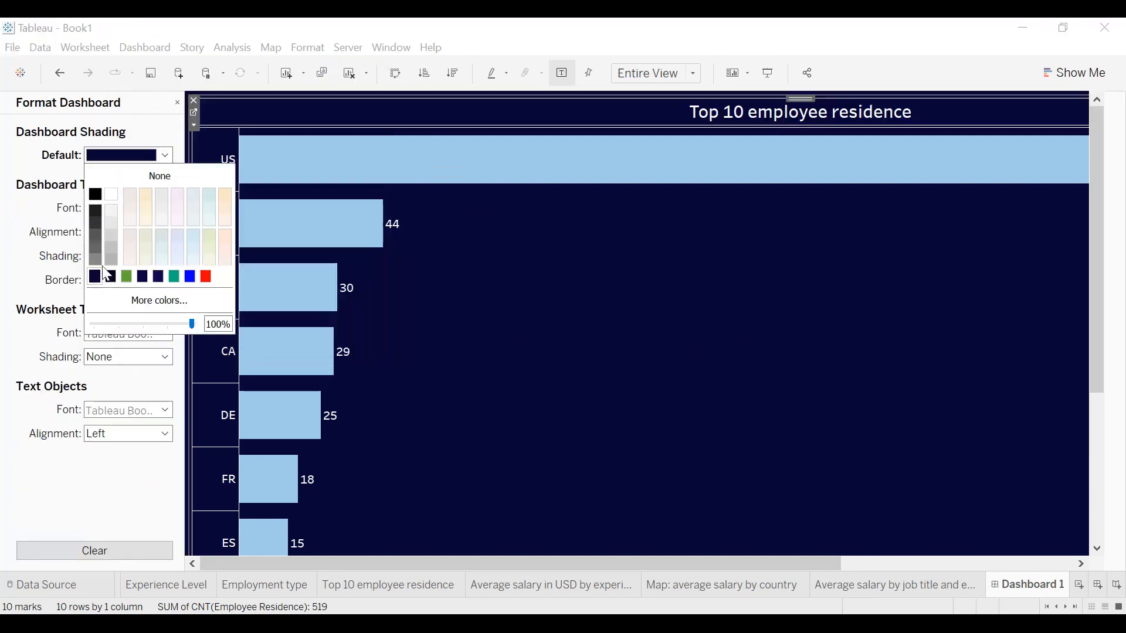
{"action": "left_click", "coordinate": [178, 104]}
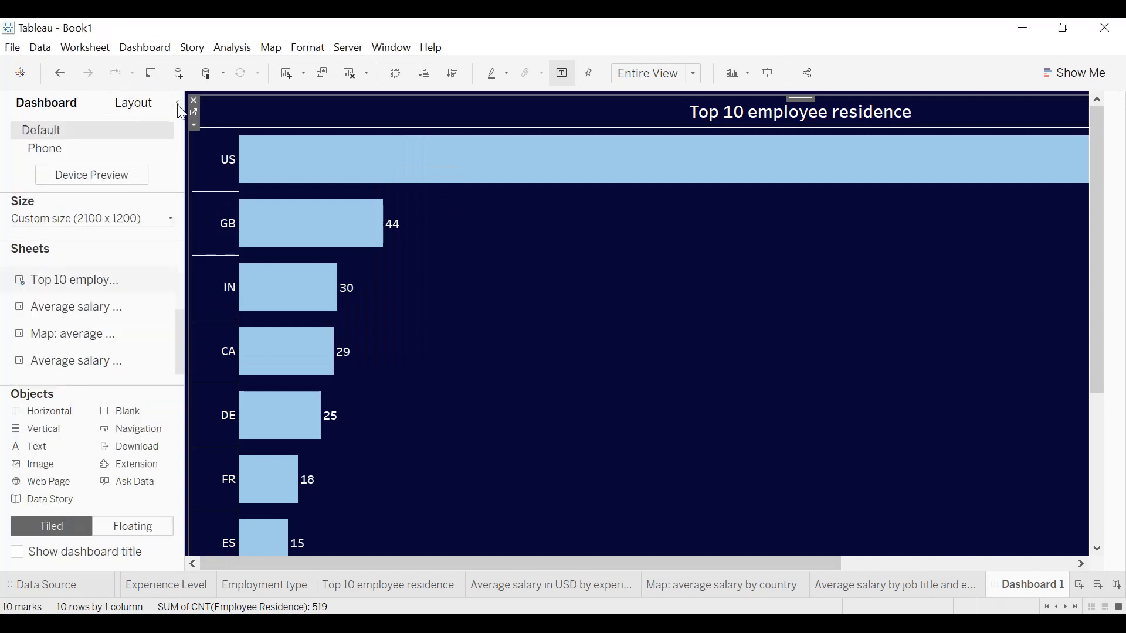
Place the Average salary in USD by experience level and employment type sheet above Top 10 employee residence, with the country map beside it.
{"action": "mouse_move", "coordinate": [93, 311]}
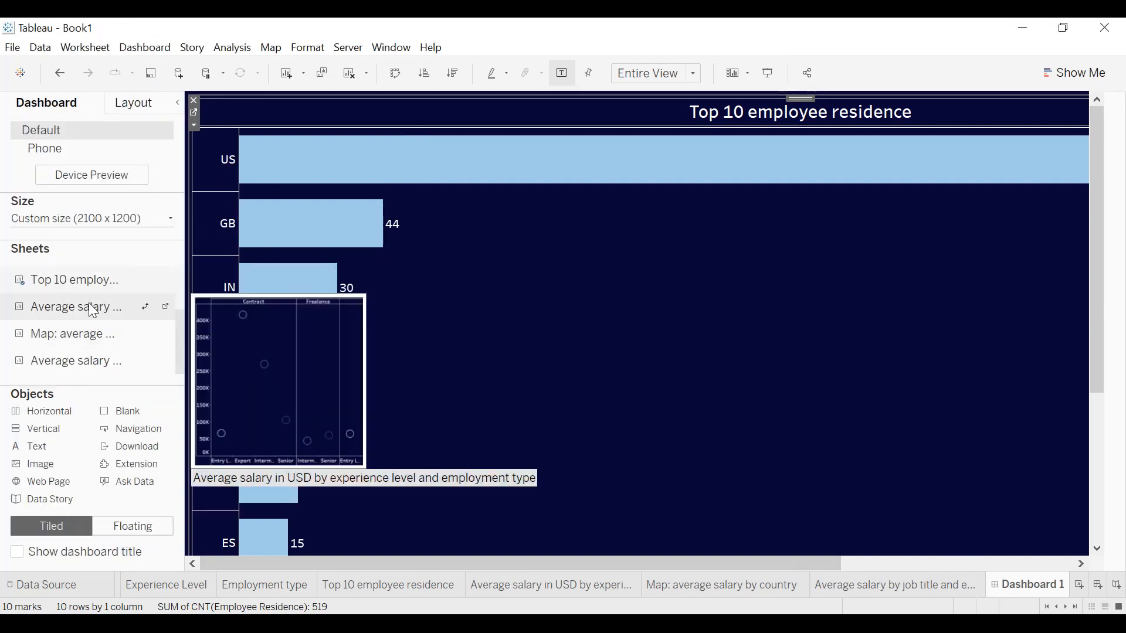
{"action": "left_click_drag", "start_coordinate": [93, 310], "coordinate": [266, 231]}
{"action": "left_click_drag", "start_coordinate": [315, 203], "coordinate": [403, 167]}
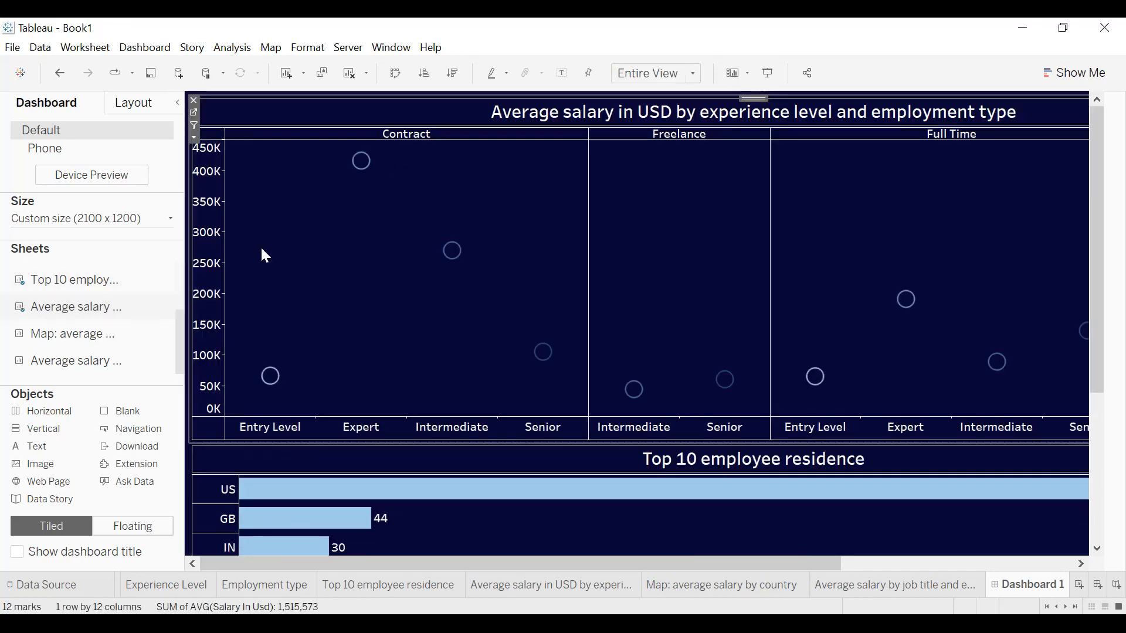
{"action": "mouse_move", "coordinate": [87, 317]}
{"action": "left_click_drag", "start_coordinate": [75, 334], "coordinate": [953, 259]}
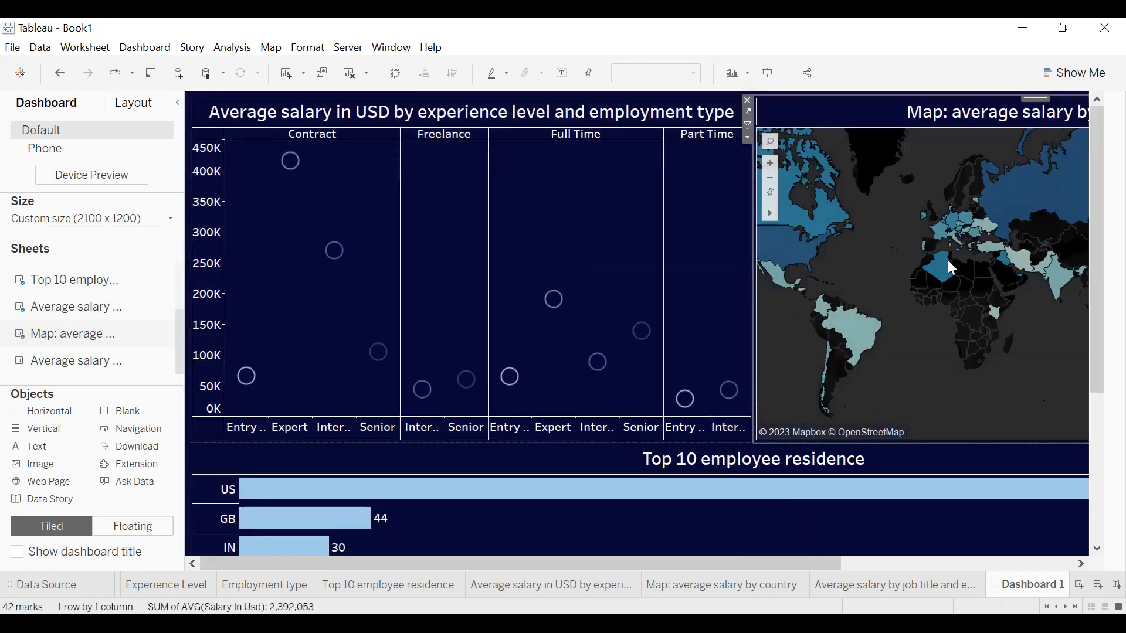
Place the Average salary by job title and experience level sheet beside Top 10 employee residence and remove the uppermost filter control from the dashboard.
{"action": "mouse_move", "coordinate": [73, 360]}
{"action": "left_click_drag", "start_coordinate": [73, 368], "coordinate": [925, 510]}
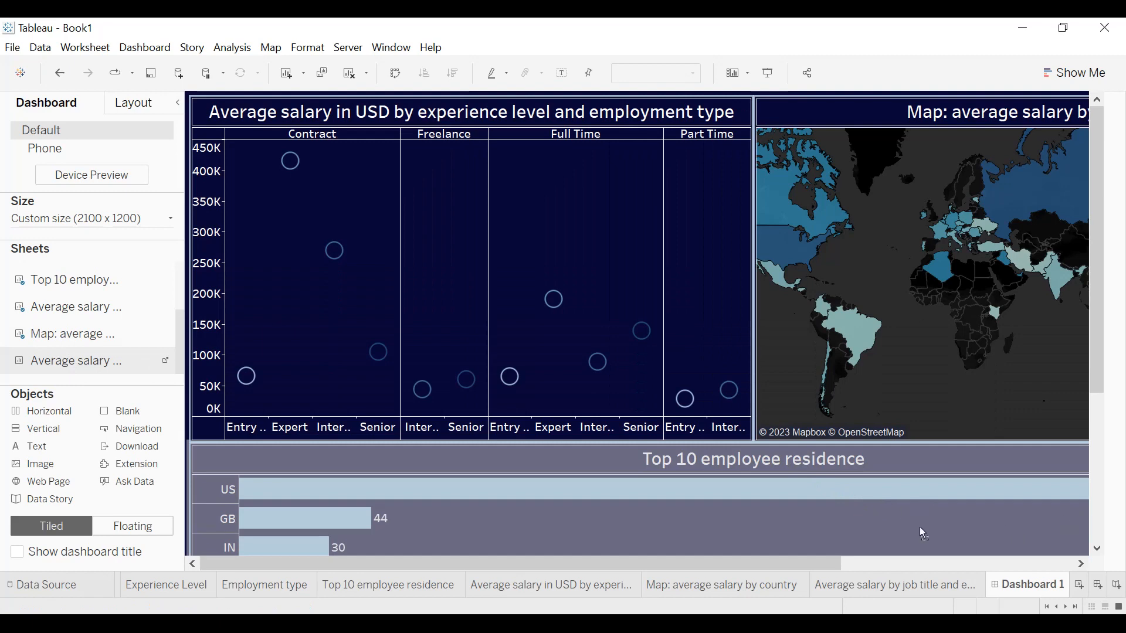
{"action": "left_click_drag", "start_coordinate": [990, 502], "coordinate": [1050, 537]}
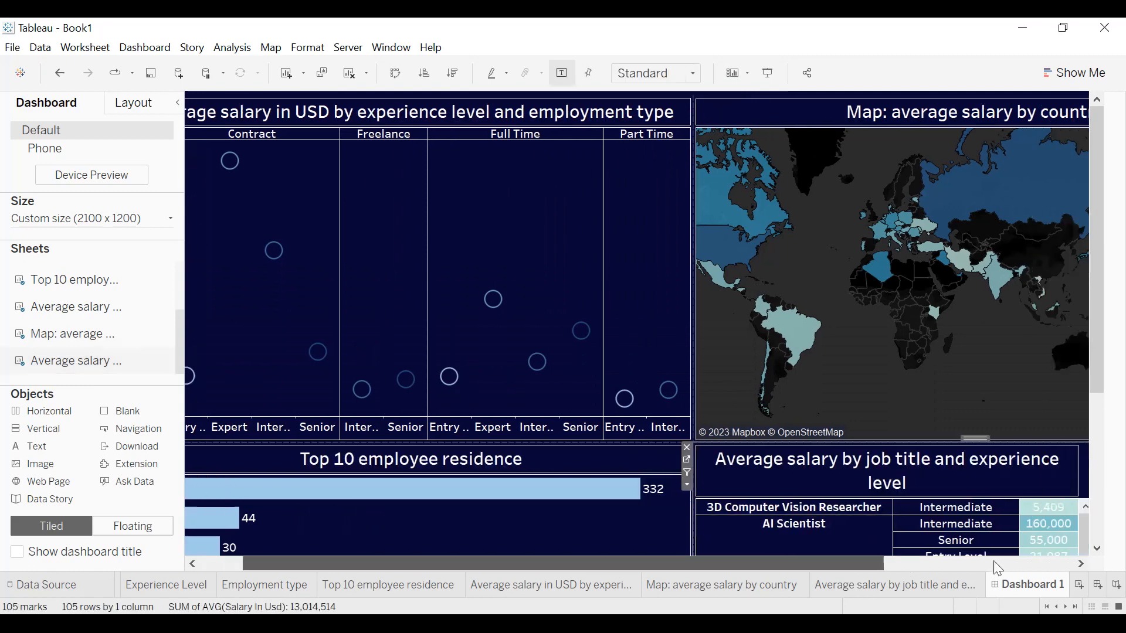
{"action": "left_click", "coordinate": [1040, 134]}
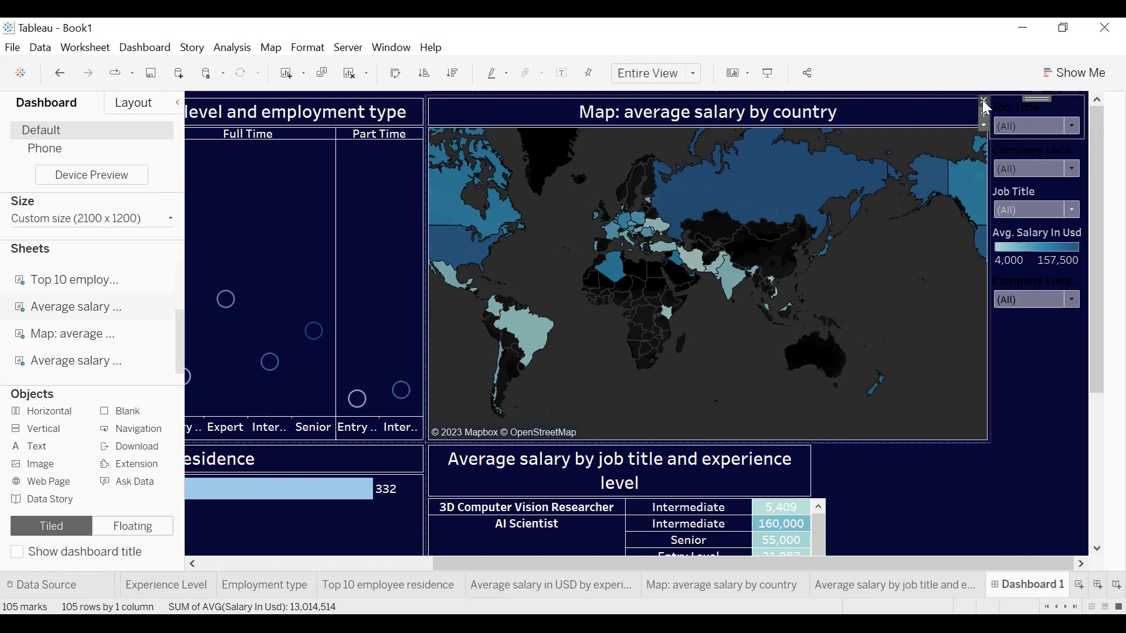
{"action": "left_click", "coordinate": [983, 99]}
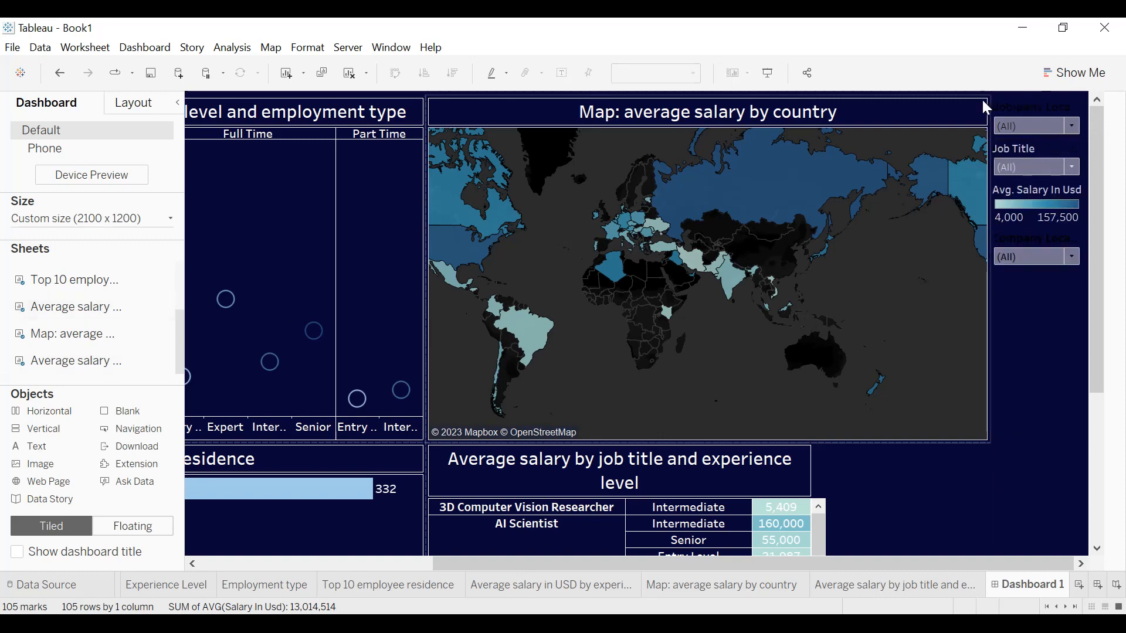
Make the Avg. Salary In Usd legend floating, position it over the lower middle of the map and widen it.
{"action": "left_click", "coordinate": [1036, 196]}
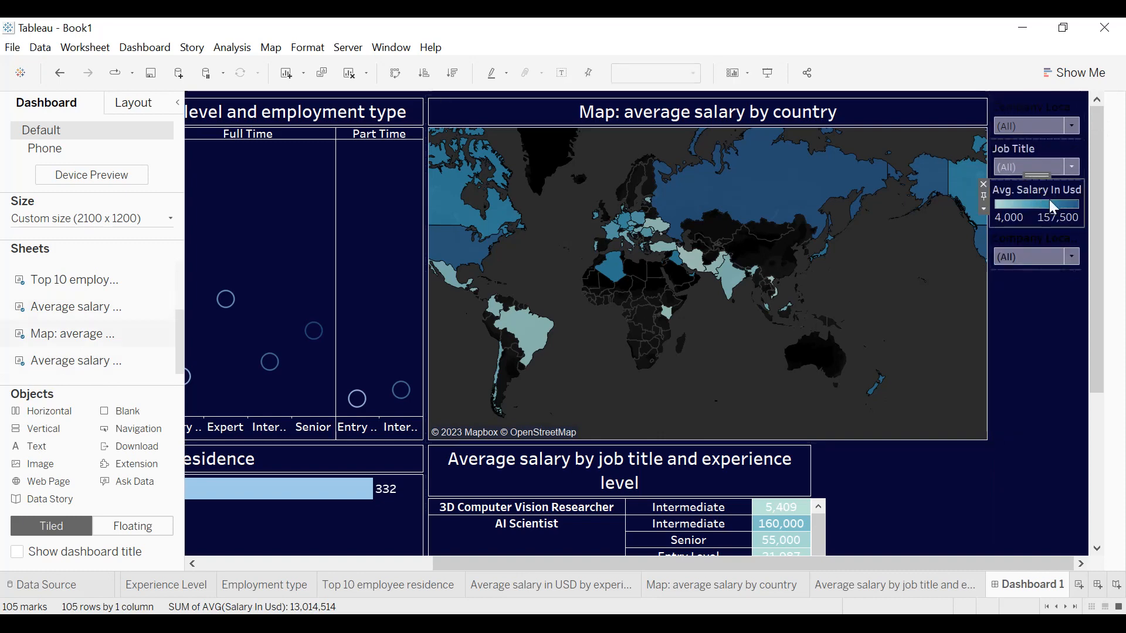
{"action": "left_click", "coordinate": [983, 208]}
{"action": "left_click", "coordinate": [1019, 350]}
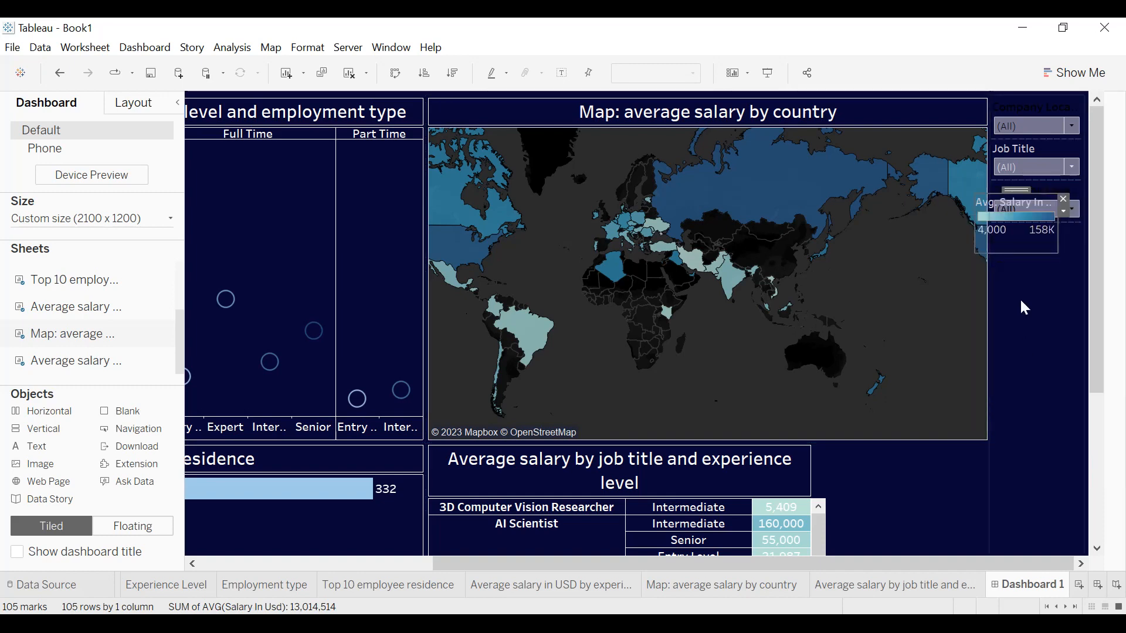
{"action": "left_click_drag", "start_coordinate": [1018, 192], "coordinate": [714, 369]}
{"action": "left_click_drag", "start_coordinate": [756, 416], "coordinate": [821, 417]}
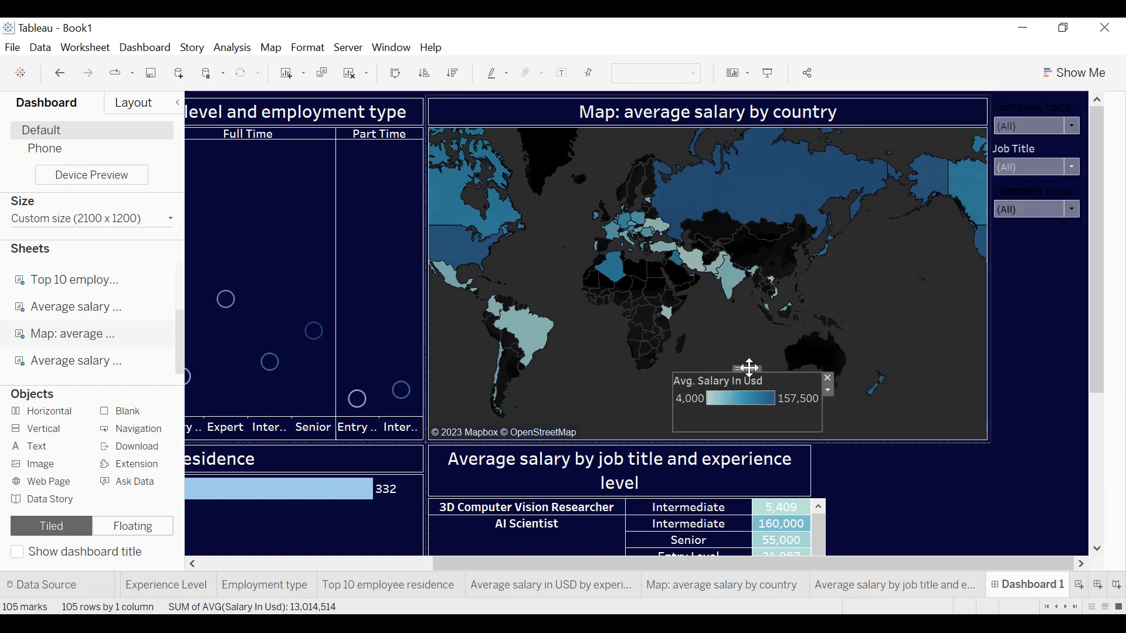
{"action": "left_click_drag", "start_coordinate": [750, 380], "coordinate": [749, 371]}
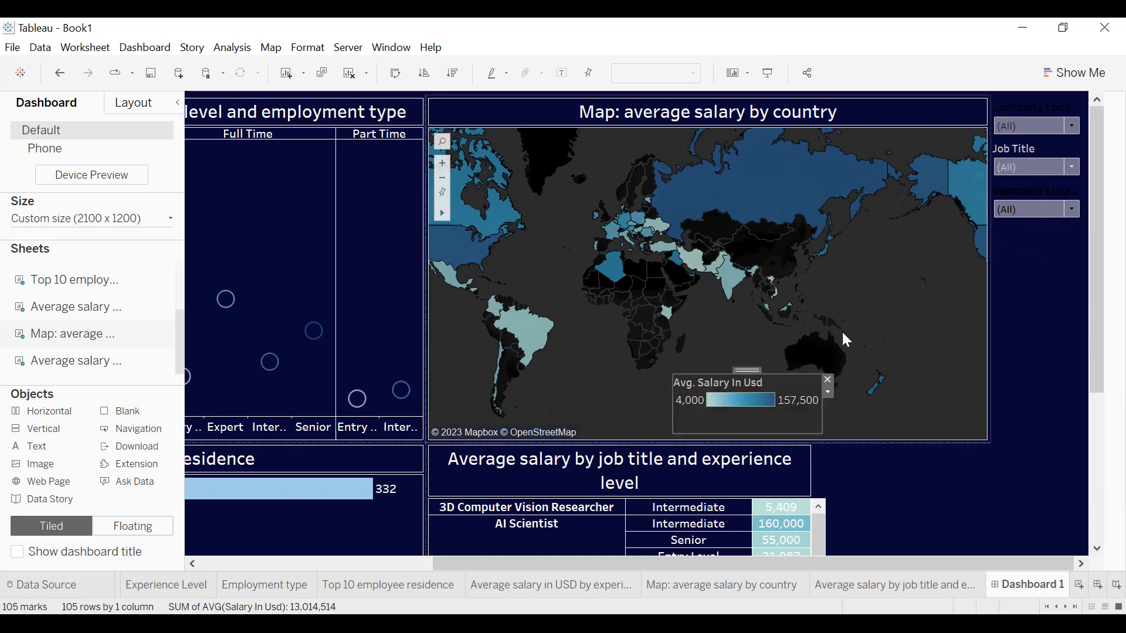
Remove the Company Location filter below the Job Title filter from the dashboard.
{"action": "left_click", "coordinate": [1030, 191]}
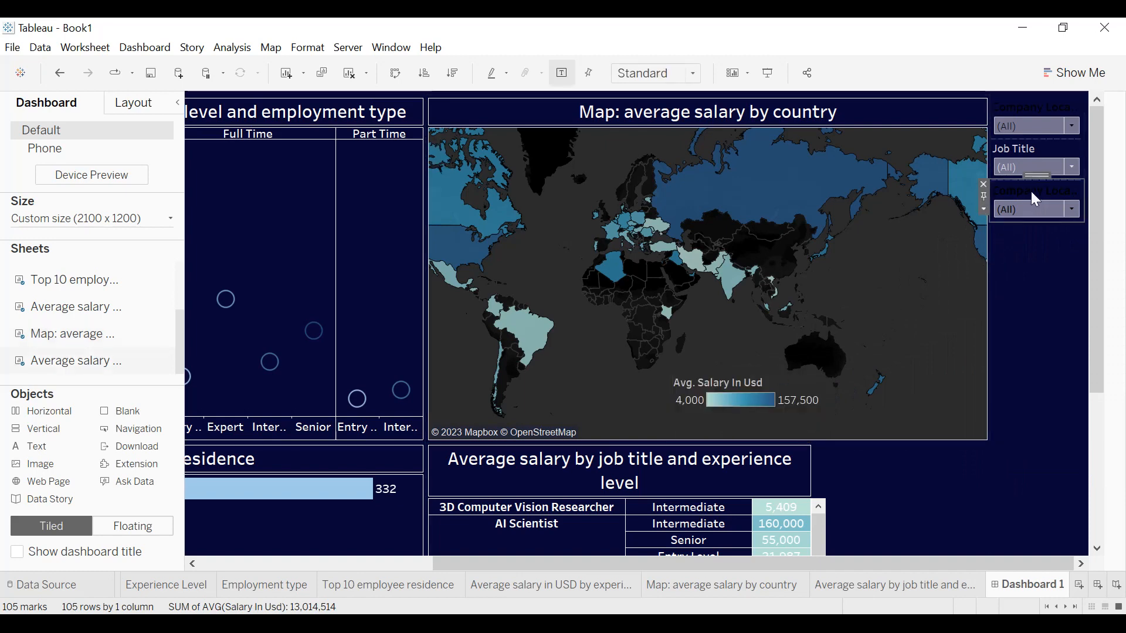
{"action": "left_click", "coordinate": [982, 183]}
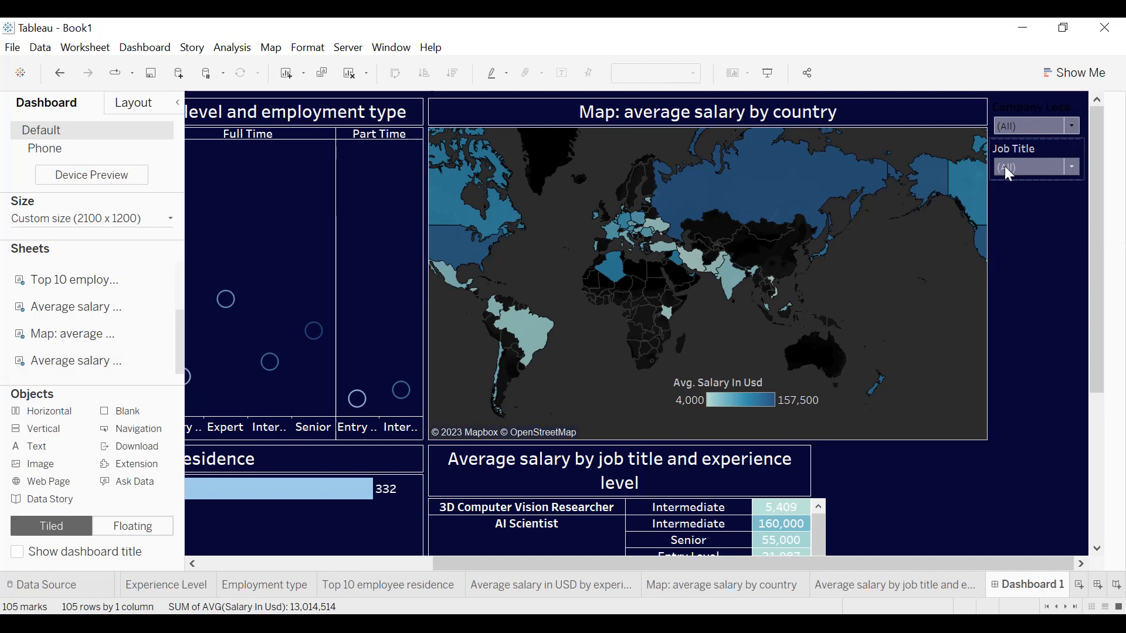
{"action": "left_click", "coordinate": [1030, 115]}
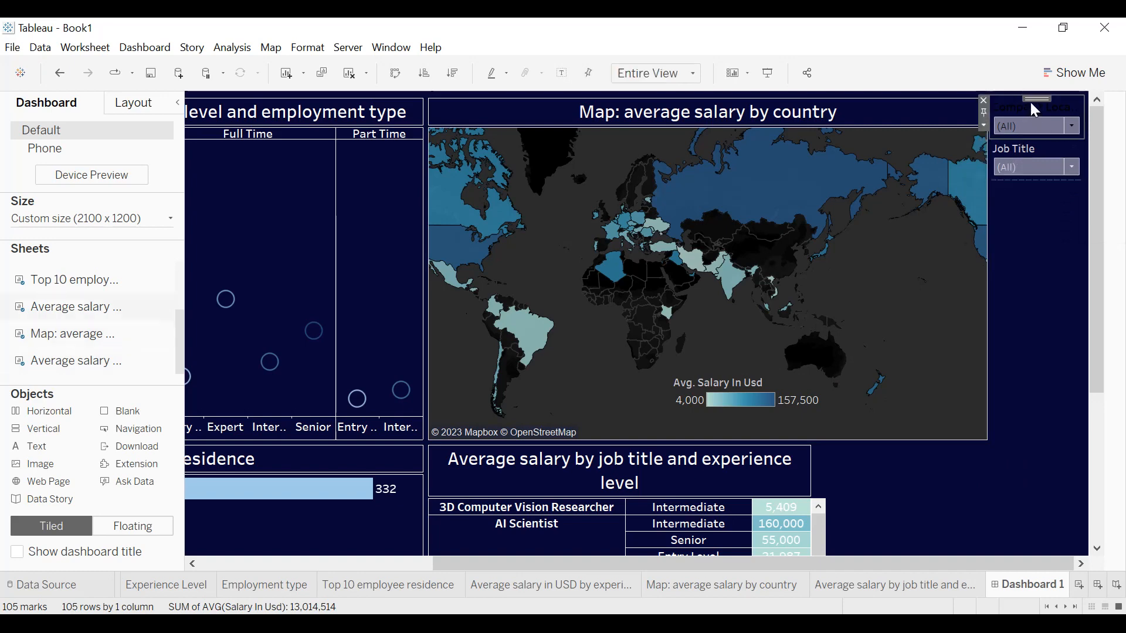
Place the Total companies by size and location donut sheet between the experience-level salary chart and the map.
{"action": "mouse_move", "coordinate": [130, 279]}
{"action": "mouse_move", "coordinate": [97, 315]}
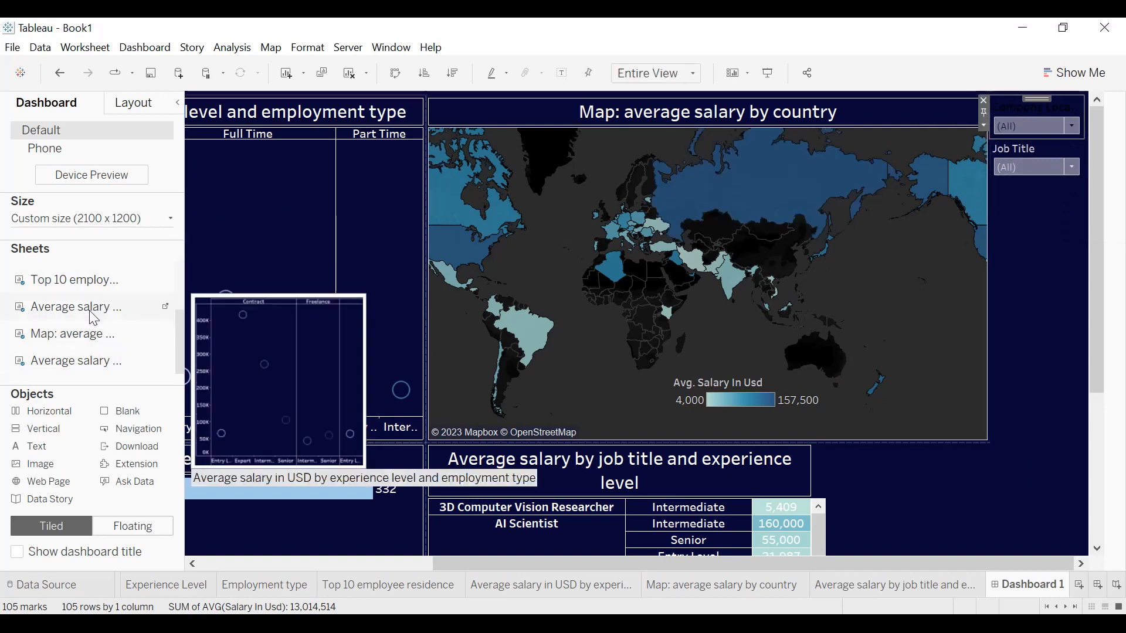
{"action": "scroll", "coordinate": [91, 312], "scroll_direction": "up", "scroll_amount": 3}
{"action": "mouse_move", "coordinate": [86, 279]}
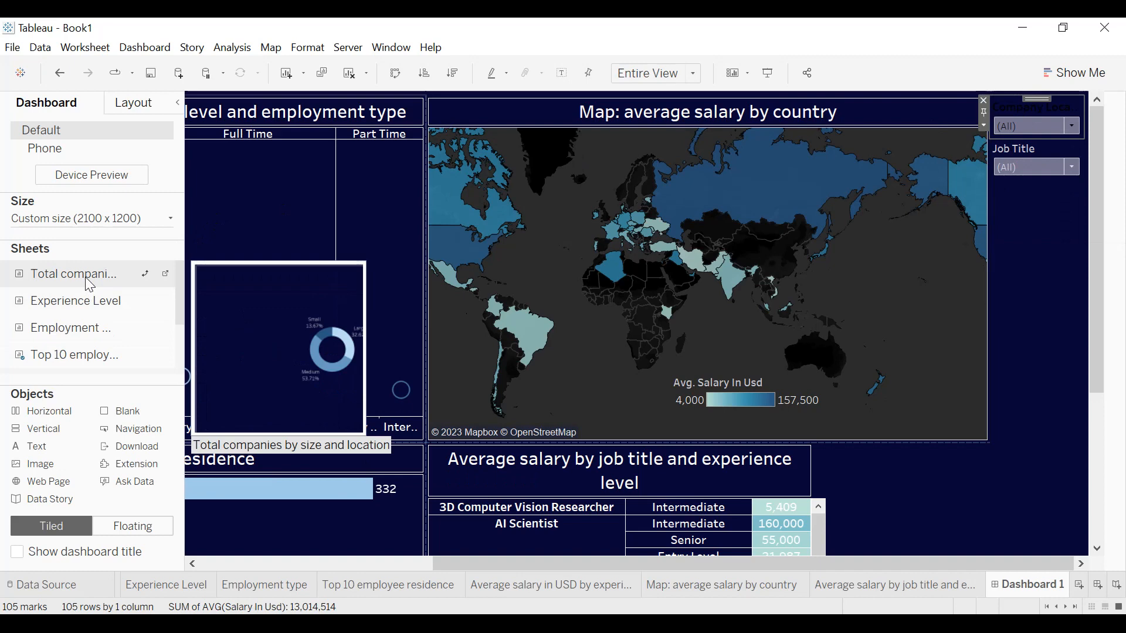
{"action": "left_click_drag", "start_coordinate": [85, 276], "coordinate": [271, 264]}
{"action": "left_click_drag", "start_coordinate": [426, 247], "coordinate": [454, 240]}
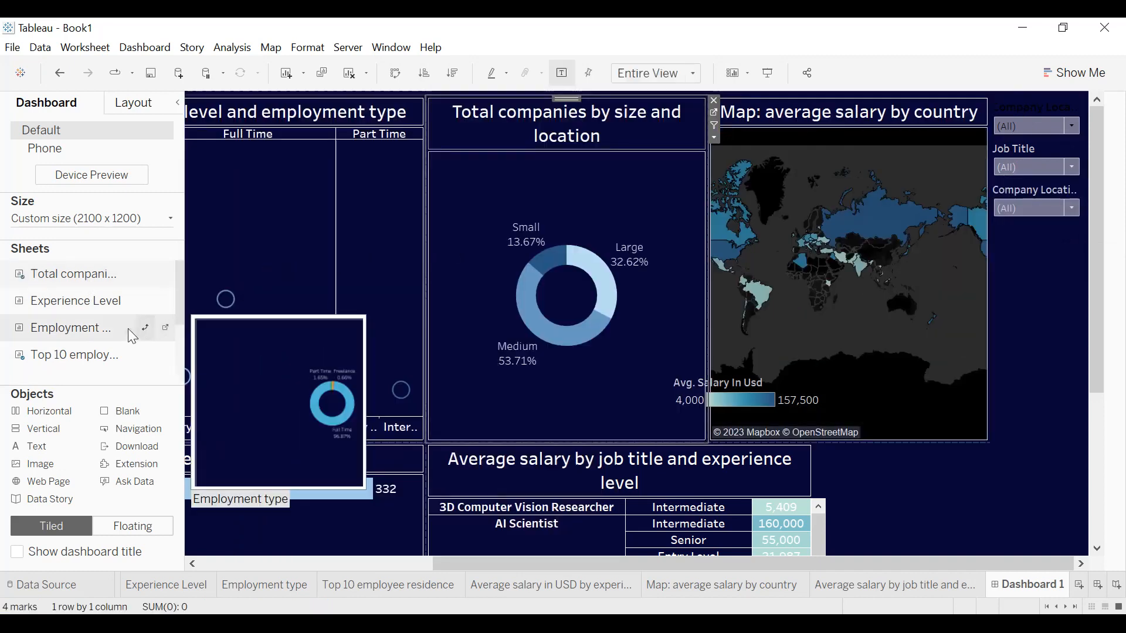
Place the Experience Level sheet between Top 10 employee residence and the salary table, with the Employment type sheet beneath it.
{"action": "left_click_drag", "start_coordinate": [1089, 218], "coordinate": [1089, 364]}
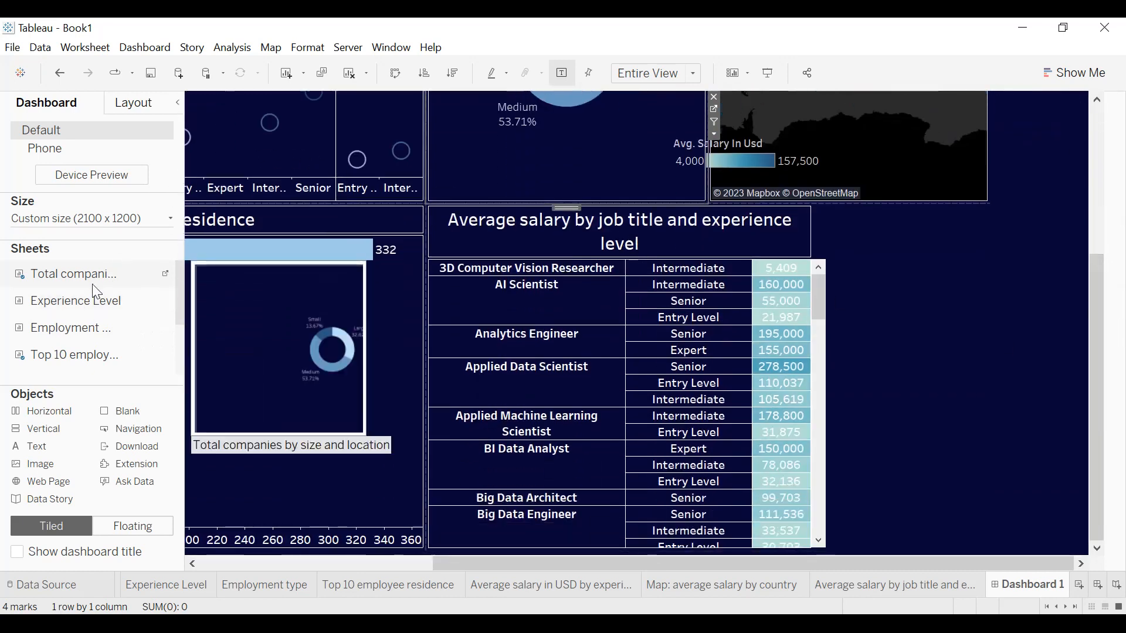
{"action": "left_click_drag", "start_coordinate": [82, 302], "coordinate": [547, 279]}
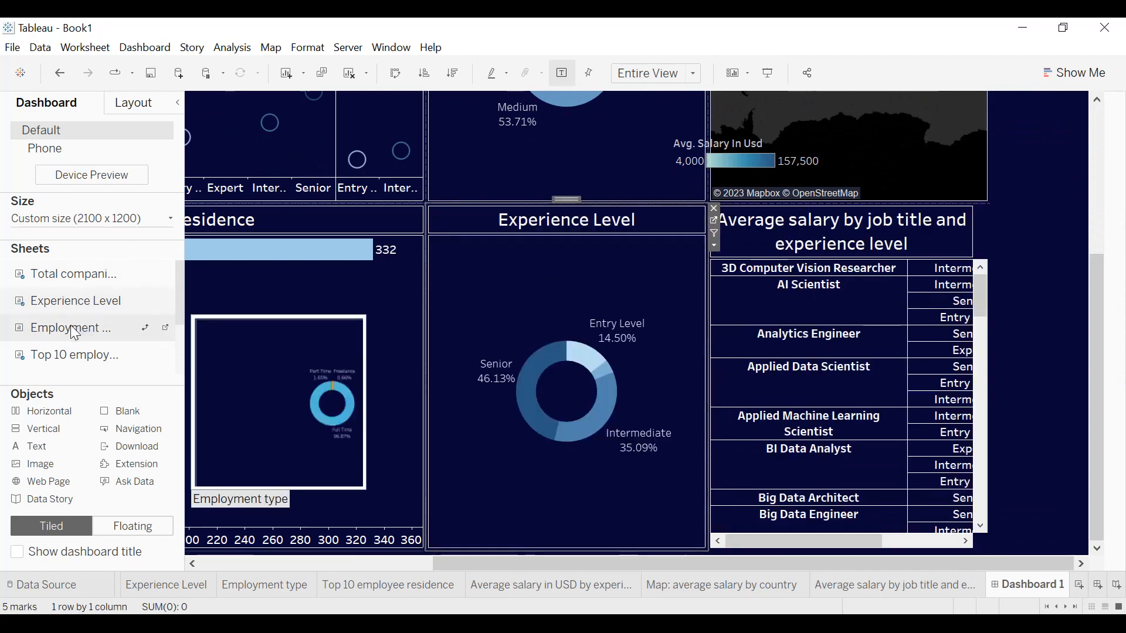
{"action": "left_click_drag", "start_coordinate": [75, 333], "coordinate": [574, 442]}
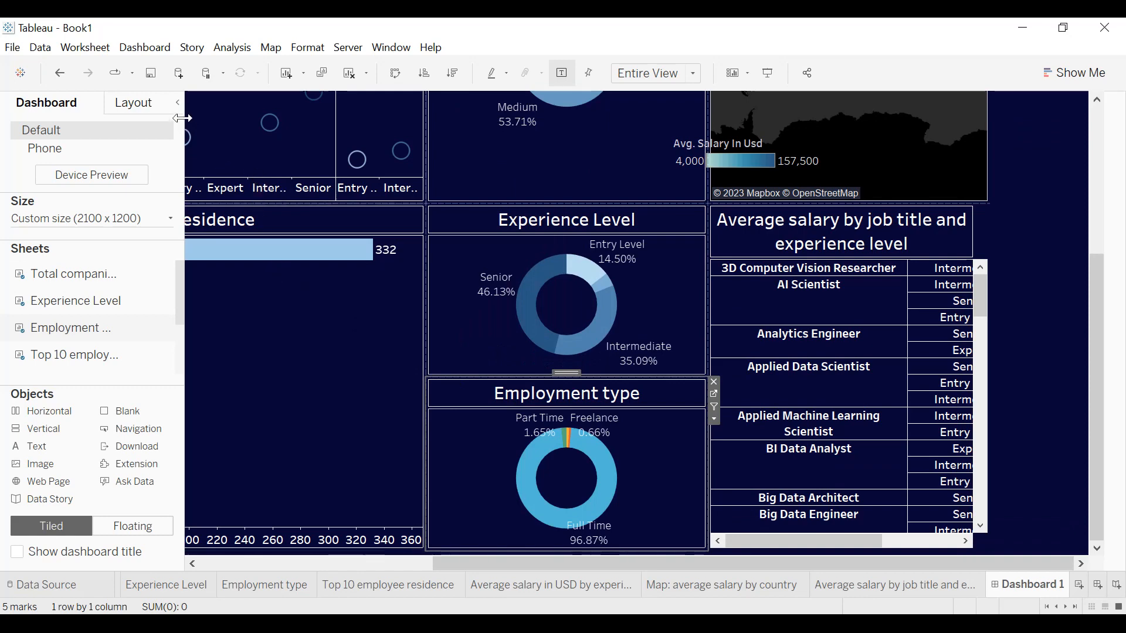
Collapse the Dashboard pane and remove three duplicate Company Location filters, keeping one alongside the Job Title filter.
{"action": "scroll", "coordinate": [121, 296], "scroll_direction": "down", "scroll_amount": 2}
{"action": "scroll", "coordinate": [120, 322], "scroll_direction": "up", "scroll_amount": 2}
{"action": "left_click", "coordinate": [178, 104]}
{"action": "left_click_drag", "start_coordinate": [1095, 341], "coordinate": [1095, 194]}
{"action": "left_click", "coordinate": [1045, 196]}
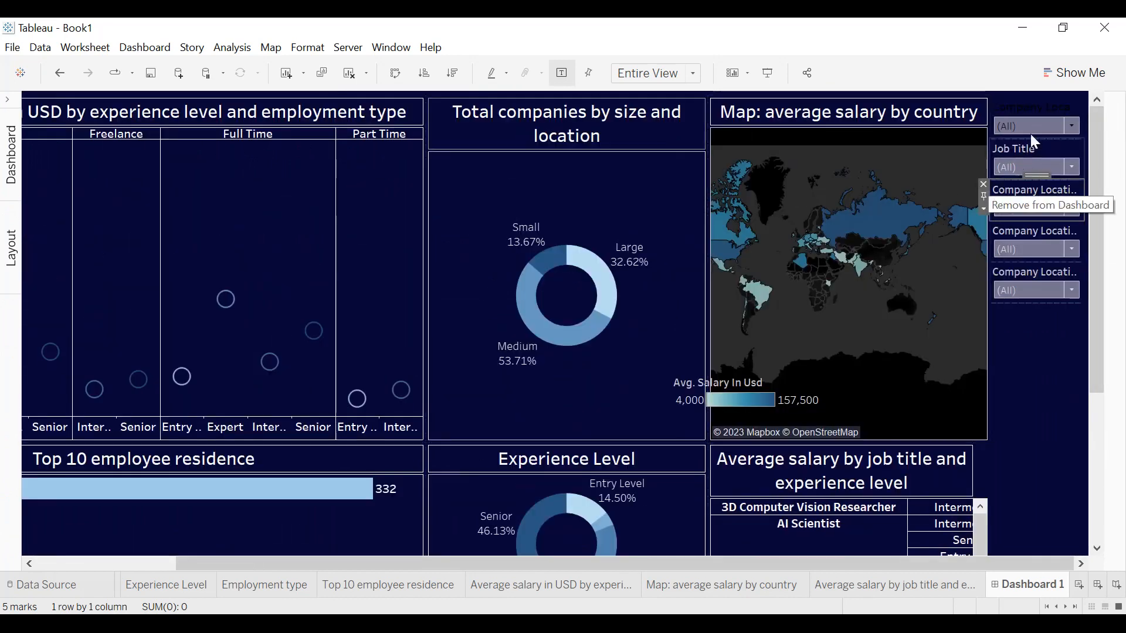
{"action": "left_click", "coordinate": [1040, 108]}
{"action": "left_click", "coordinate": [985, 101]}
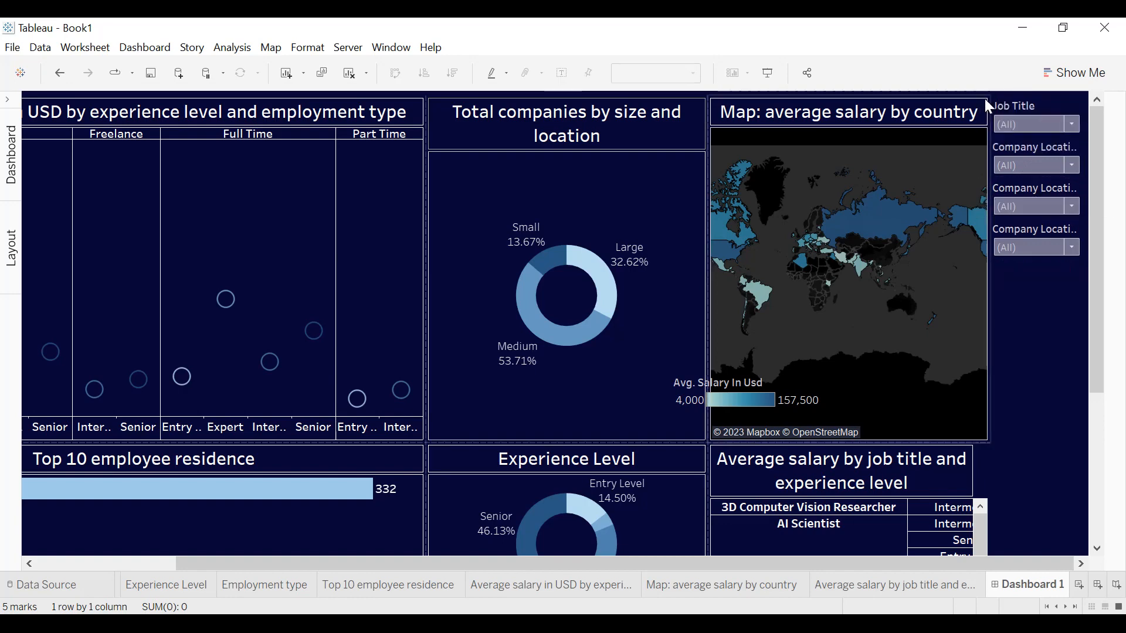
{"action": "left_click", "coordinate": [1018, 186]}
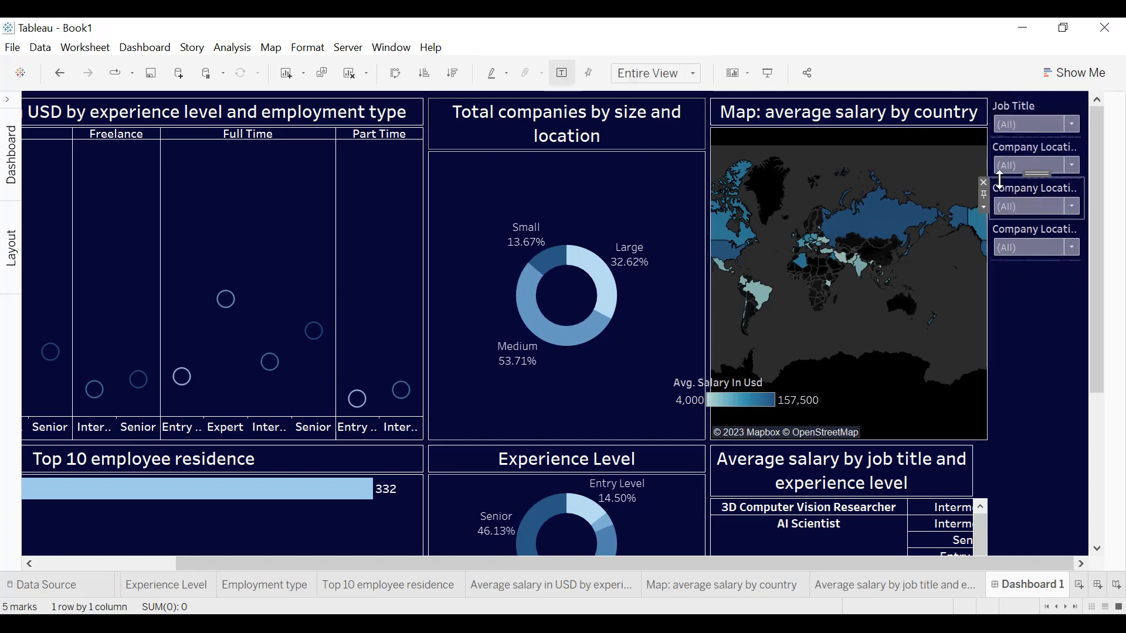
{"action": "left_click", "coordinate": [983, 182]}
{"action": "left_click", "coordinate": [1015, 186]}
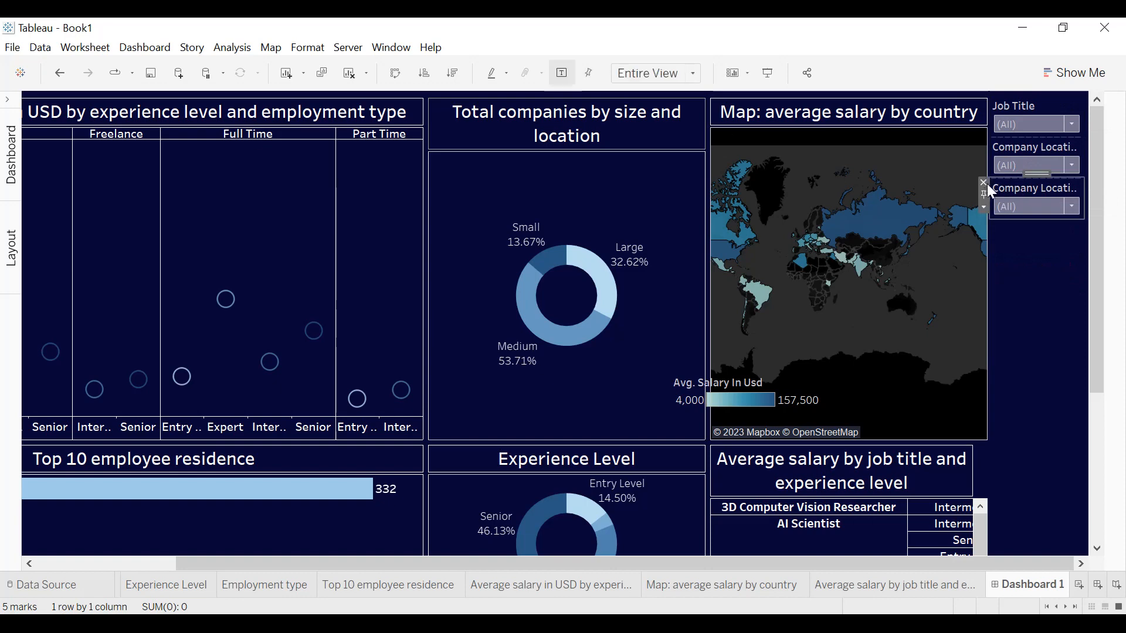
{"action": "left_click", "coordinate": [984, 182]}
Move the Company Location and Job Title filters side by side into a row above all the charts.
{"action": "left_click", "coordinate": [1029, 148]}
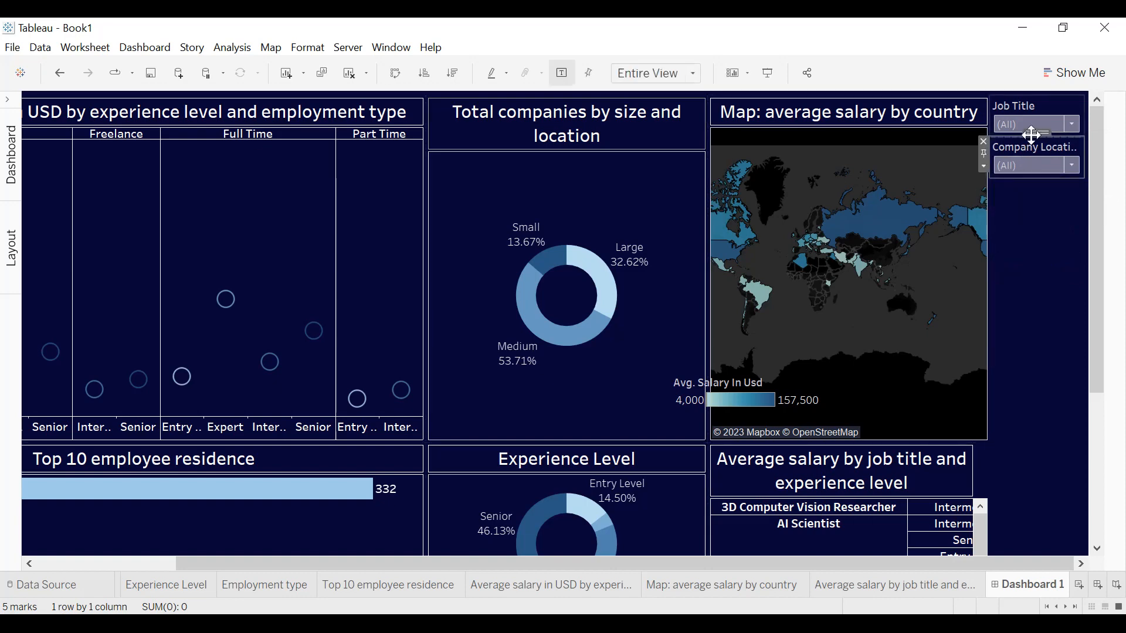
{"action": "mouse_move", "coordinate": [1026, 135]}
{"action": "left_mouse_down"}
{"action": "mouse_move", "coordinate": [699, 125]}
{"action": "mouse_move", "coordinate": [435, 91]}
{"action": "left_mouse_up"}
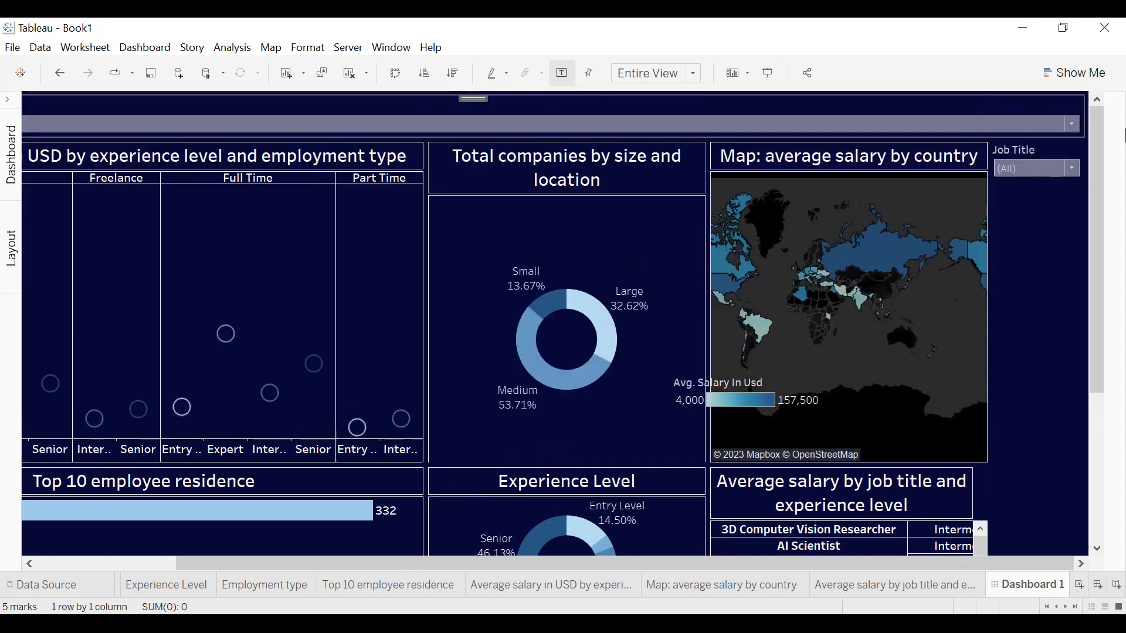
{"action": "left_click", "coordinate": [1063, 144]}
{"action": "left_click_drag", "start_coordinate": [1042, 134], "coordinate": [990, 124]}
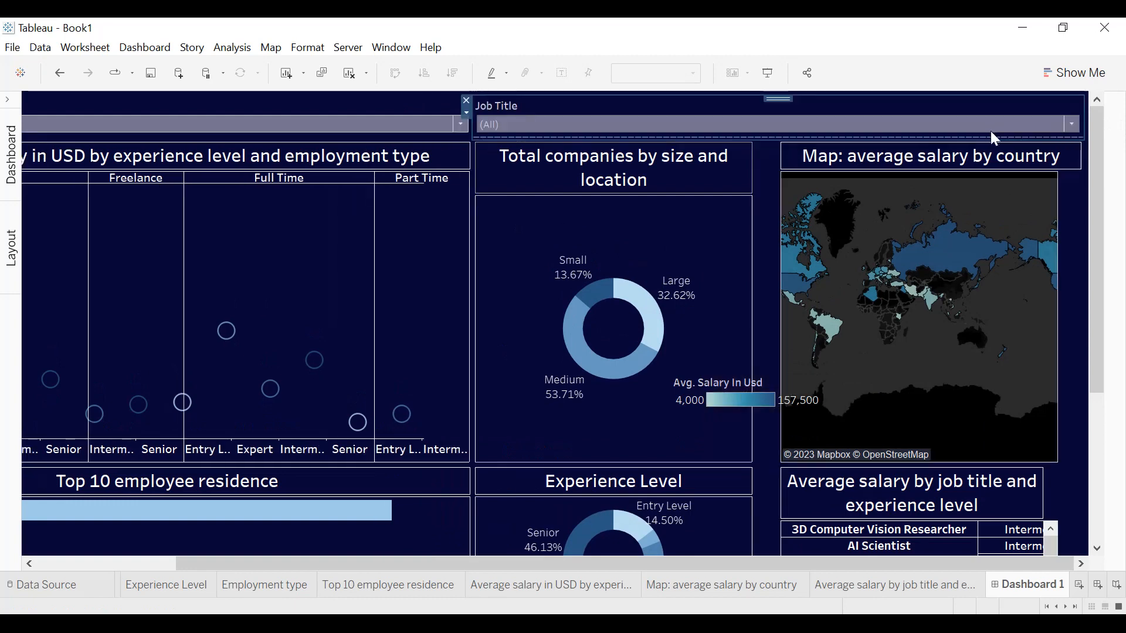
Apply the Company Location filter also to the Experience Level, Employment type, and Average salary by job title and experience level worksheets.
{"action": "right_click", "coordinate": [467, 117]}
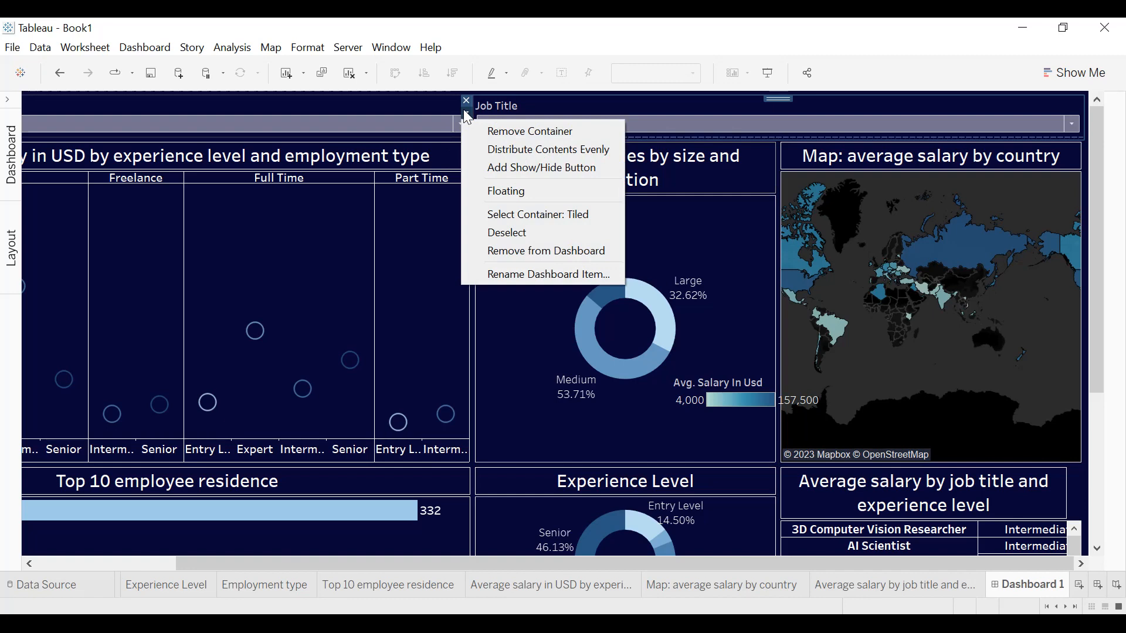
{"action": "left_click", "coordinate": [476, 122]}
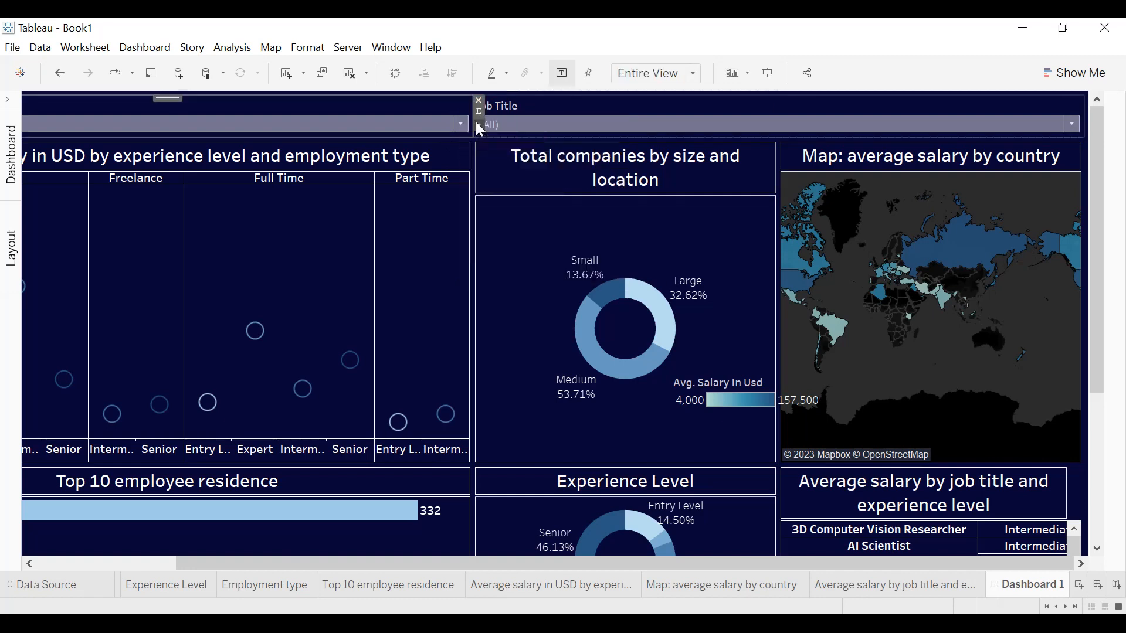
{"action": "left_click", "coordinate": [477, 125]}
{"action": "mouse_move", "coordinate": [528, 162]}
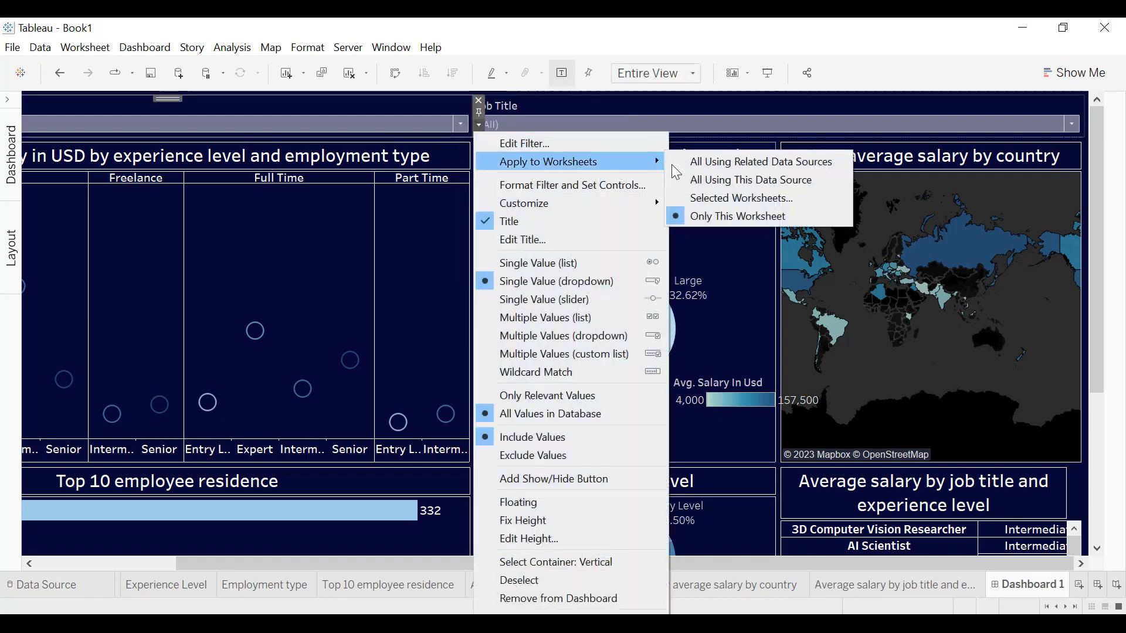
{"action": "left_click", "coordinate": [714, 196]}
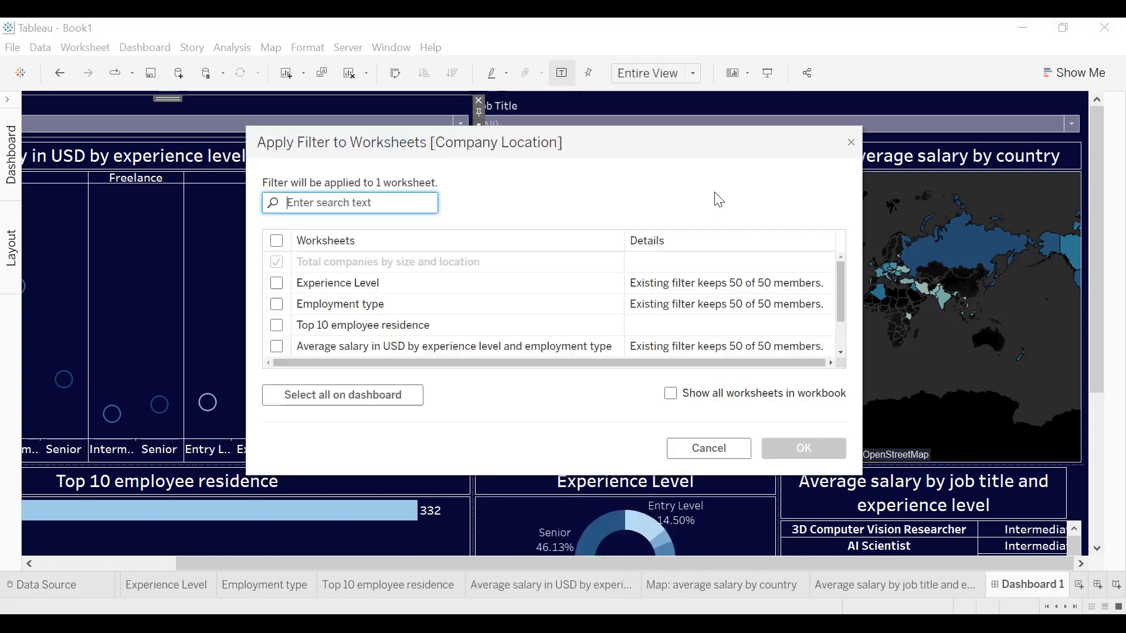
{"action": "left_click", "coordinate": [277, 283]}
{"action": "left_click", "coordinate": [277, 306]}
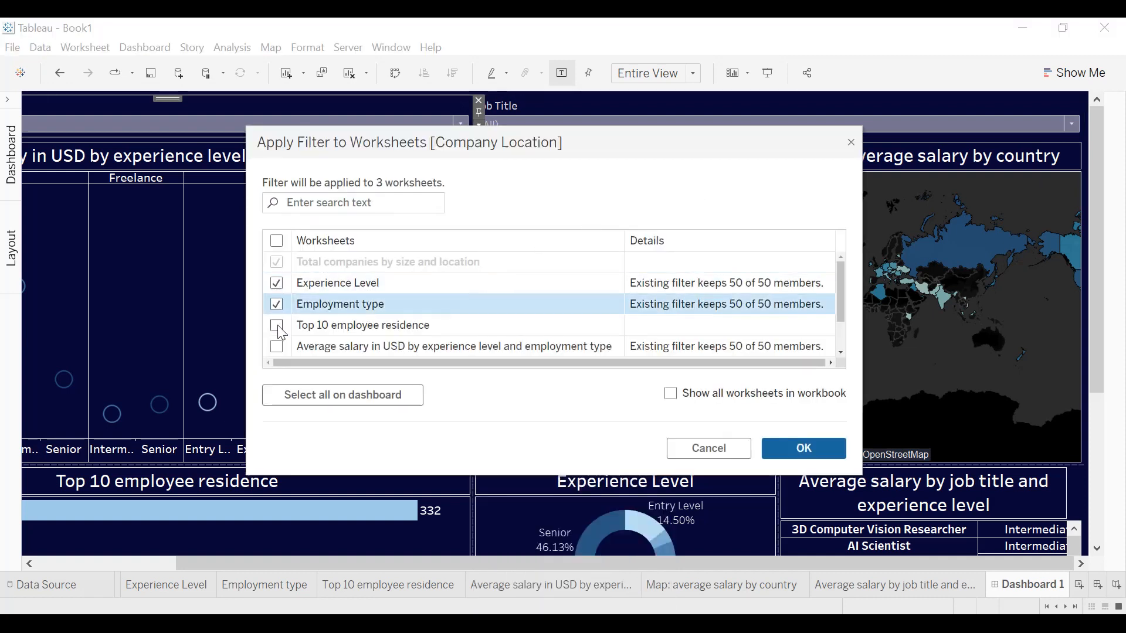
{"action": "left_click", "coordinate": [278, 326]}
{"action": "scroll", "coordinate": [326, 318], "scroll_direction": "down", "scroll_amount": 2}
{"action": "left_click", "coordinate": [277, 280]}
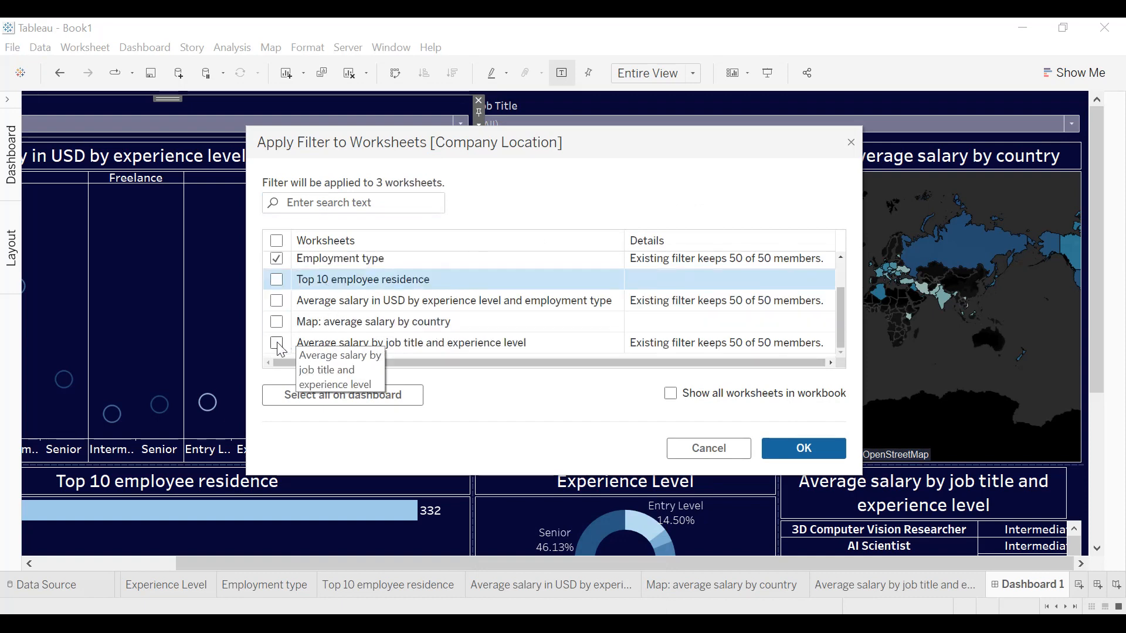
{"action": "left_click", "coordinate": [277, 344]}
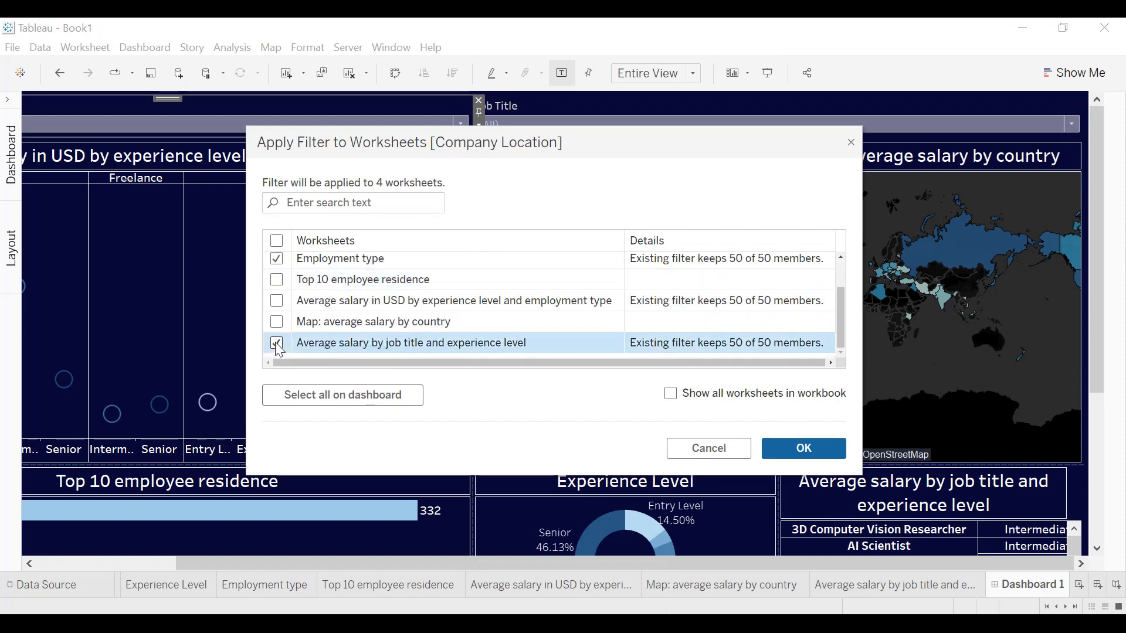
{"action": "left_click", "coordinate": [805, 450]}
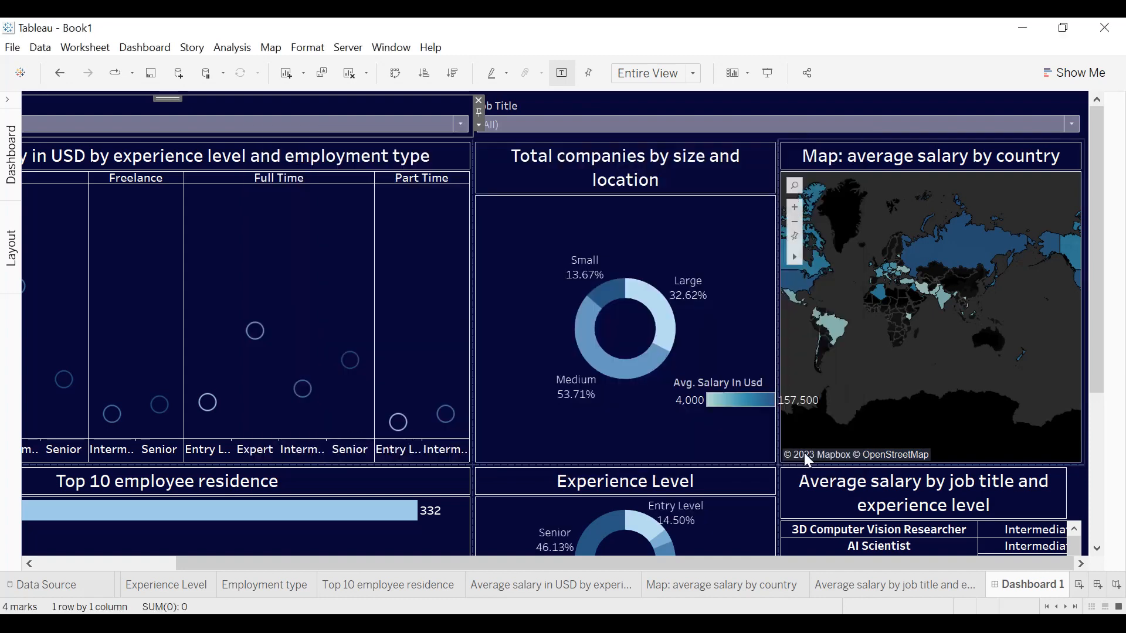
Apply the Job Title filter also to the Average salary in USD by experience level and employment type worksheet.
{"action": "left_click", "coordinate": [733, 106]}
{"action": "left_click", "coordinate": [466, 124]}
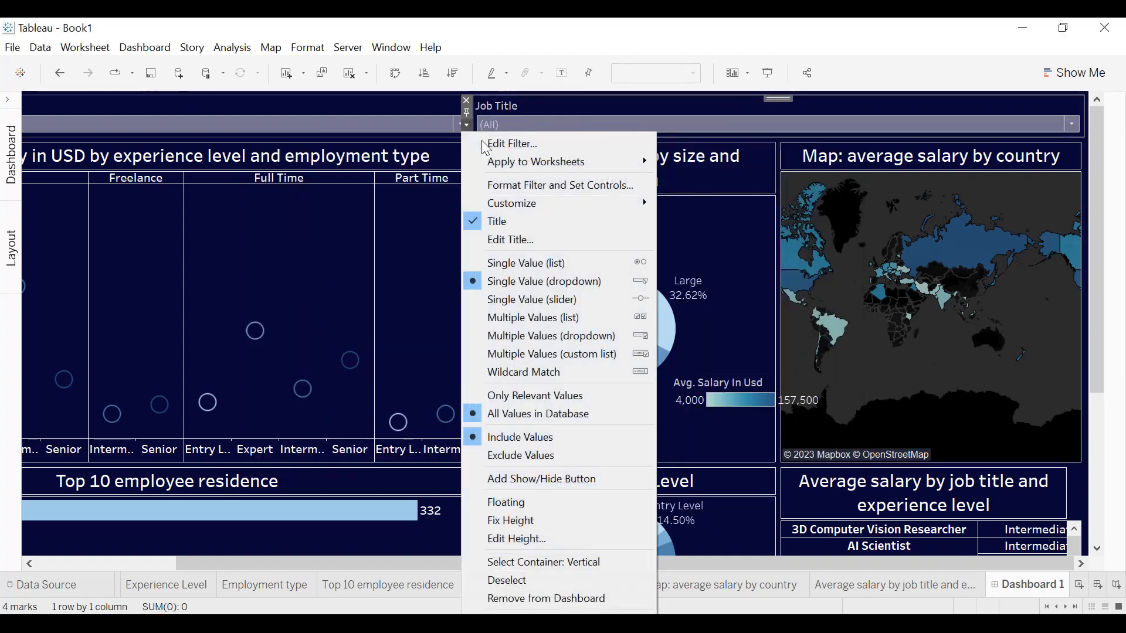
{"action": "mouse_move", "coordinate": [625, 166]}
{"action": "left_click", "coordinate": [716, 198]}
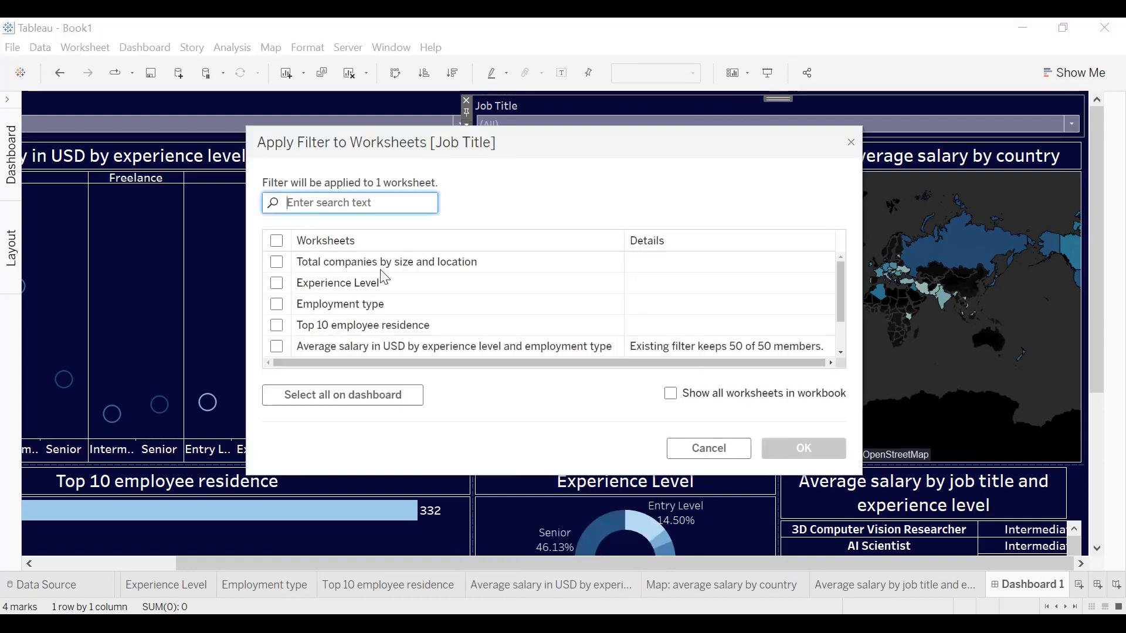
{"action": "scroll", "coordinate": [384, 277], "scroll_direction": "down", "scroll_amount": 2}
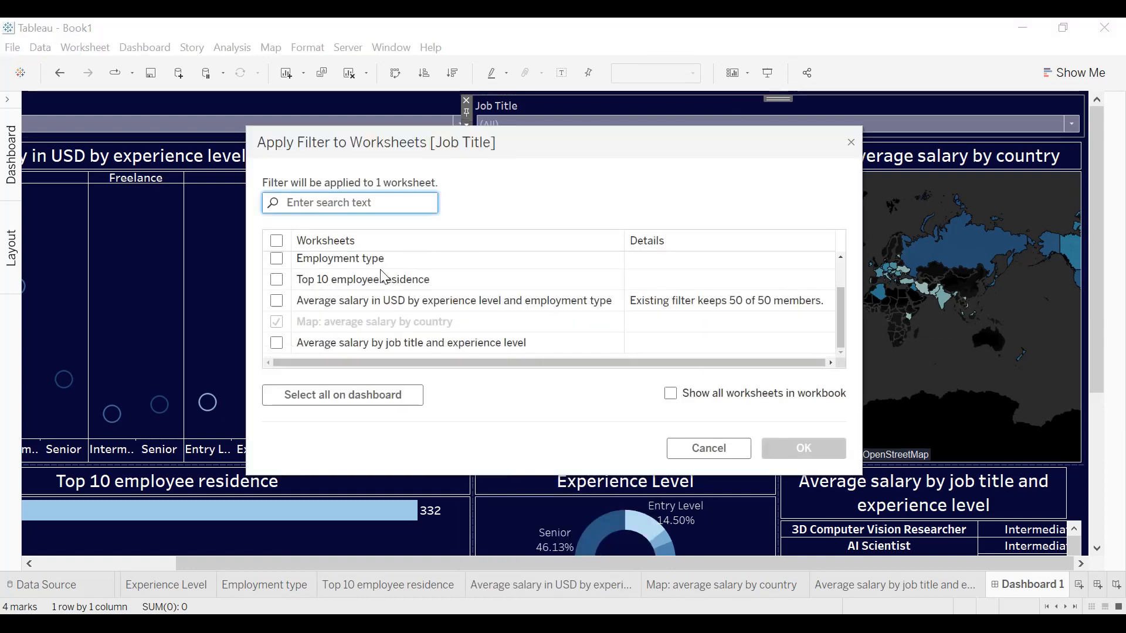
{"action": "left_click", "coordinate": [277, 301]}
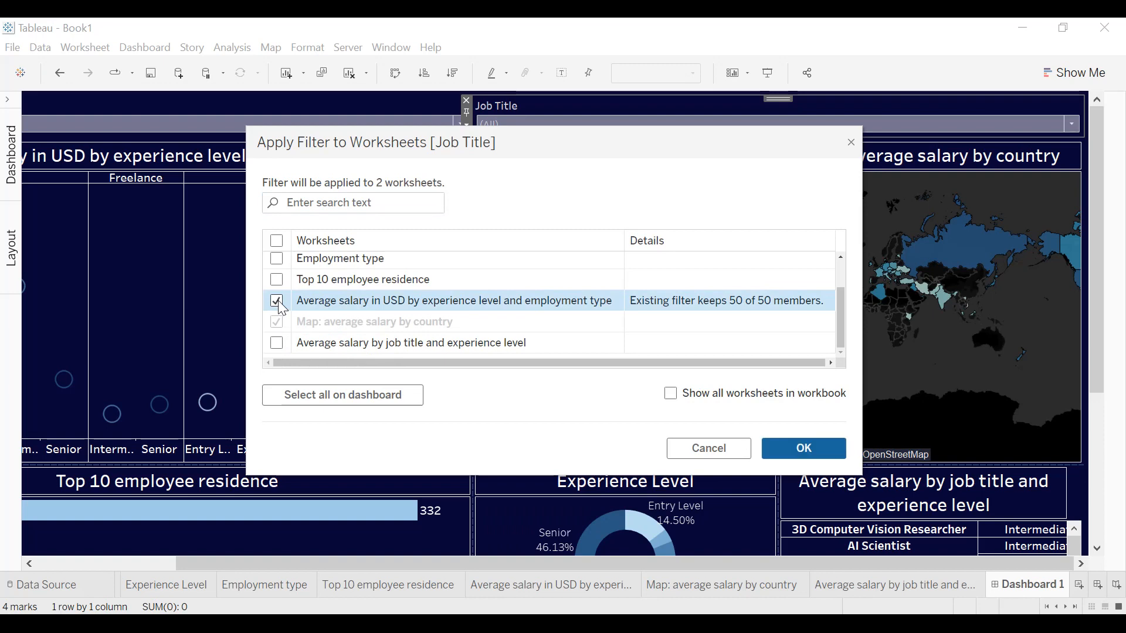
{"action": "left_click", "coordinate": [791, 446]}
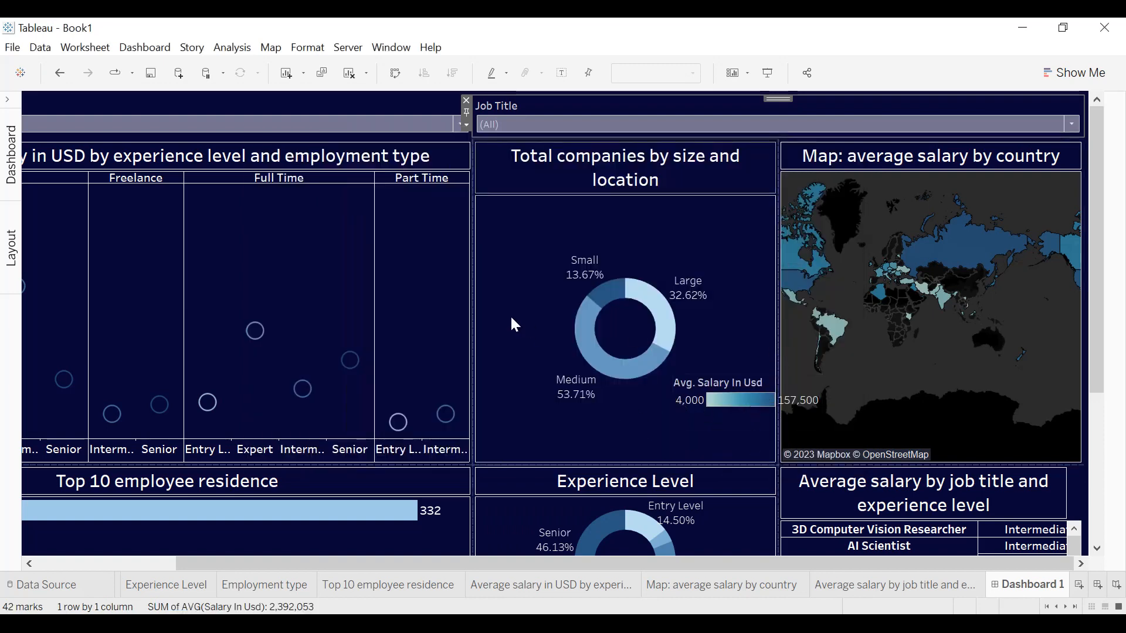
Narrow the salary-by-employment-type and Top 10 employee residence charts to matching widths, giving the extra space to the middle donut charts.
{"action": "left_click_drag", "start_coordinate": [471, 311], "coordinate": [347, 328]}
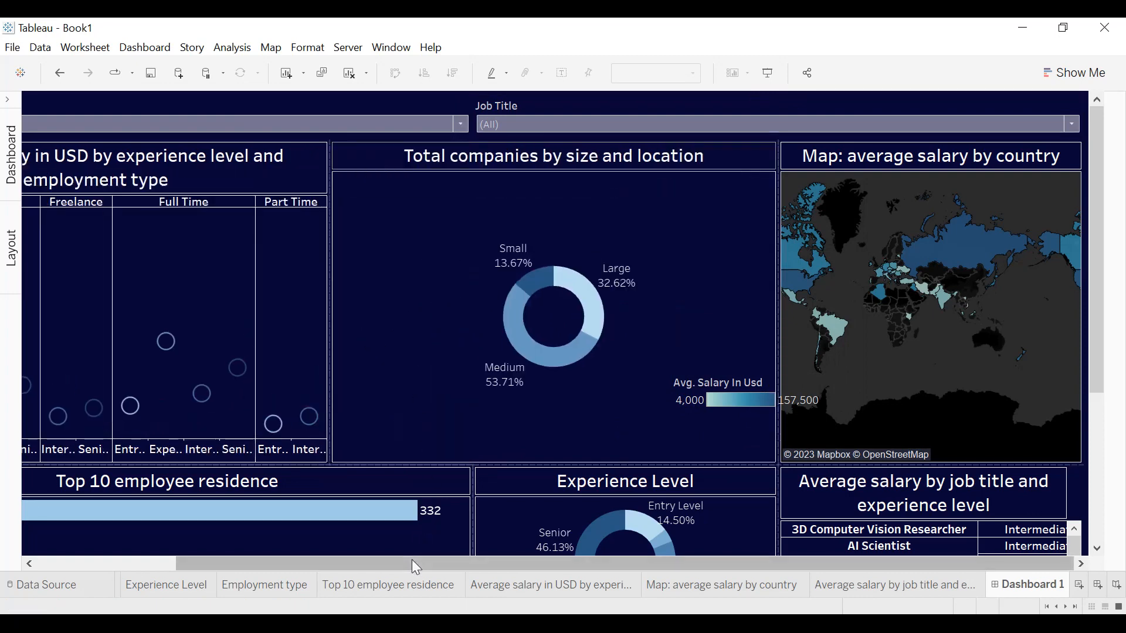
{"action": "left_click_drag", "start_coordinate": [411, 559], "coordinate": [156, 563]}
{"action": "left_click_drag", "start_coordinate": [637, 500], "coordinate": [490, 498]}
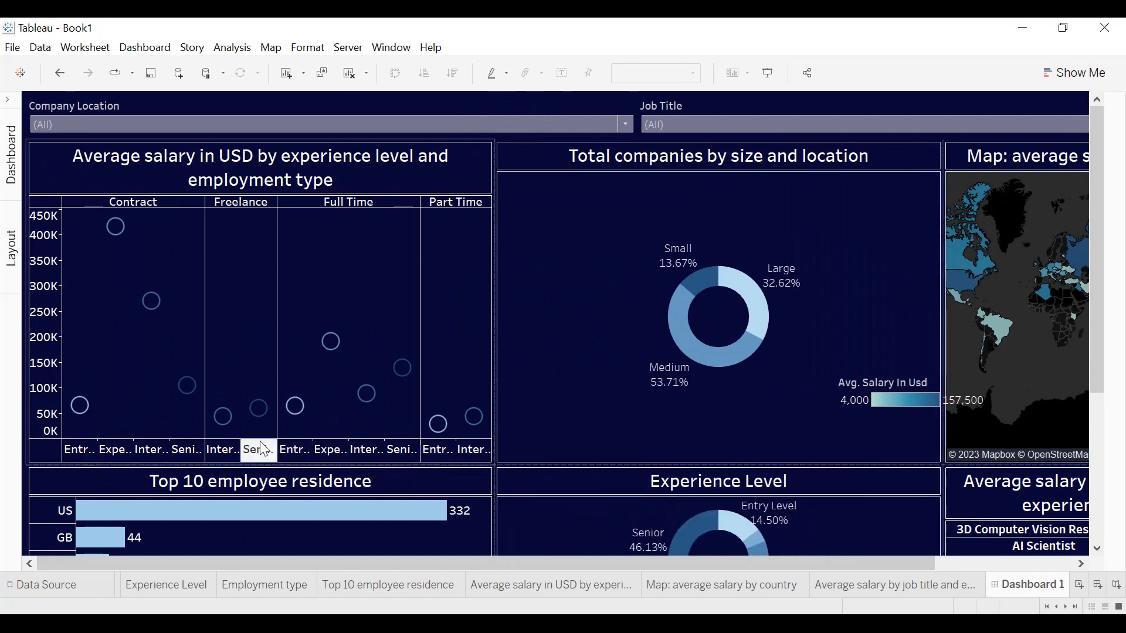
Increase the height of the experience level header in the average salary scatter chart and rotate its labels vertically.
{"action": "left_click_drag", "start_coordinate": [260, 438], "coordinate": [261, 413]}
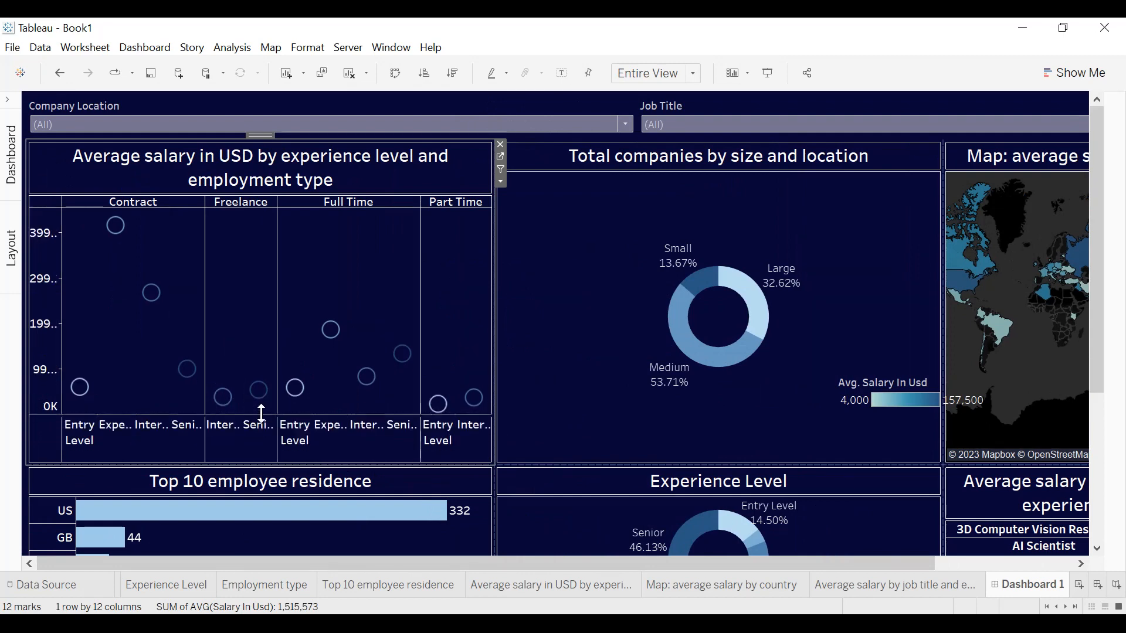
{"action": "right_click", "coordinate": [172, 437]}
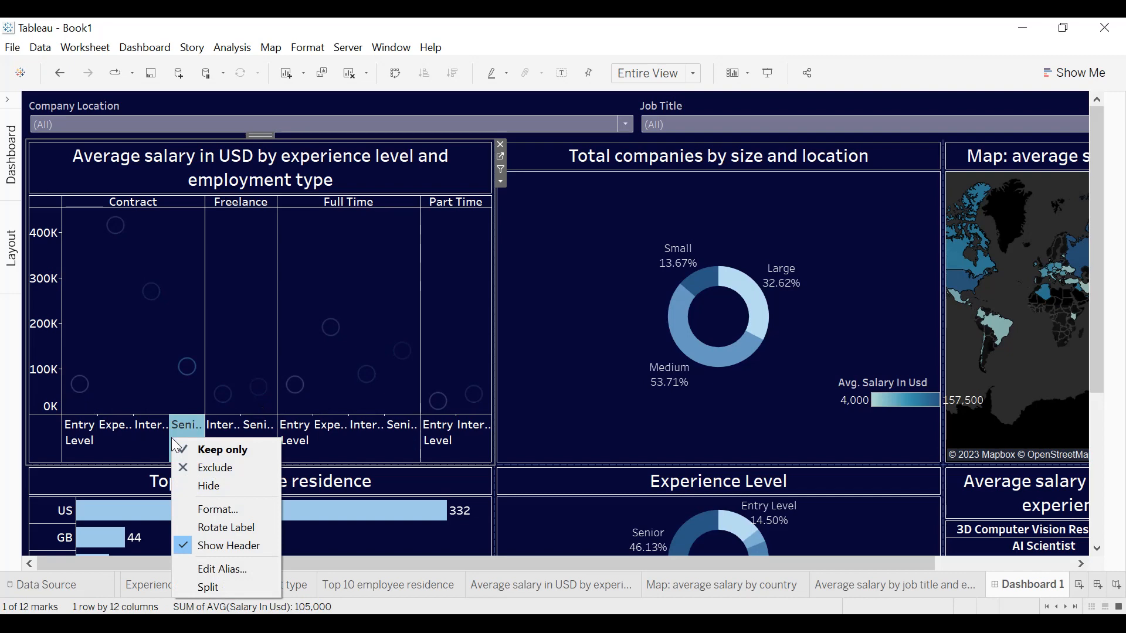
{"action": "left_click", "coordinate": [222, 529]}
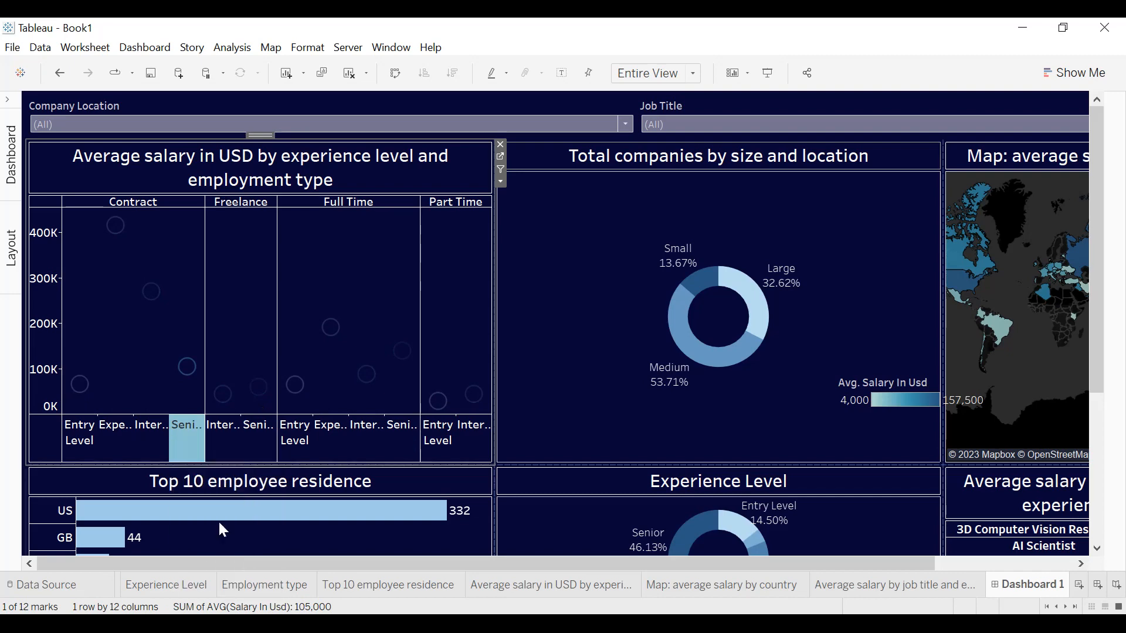
{"action": "left_click", "coordinate": [503, 449]}
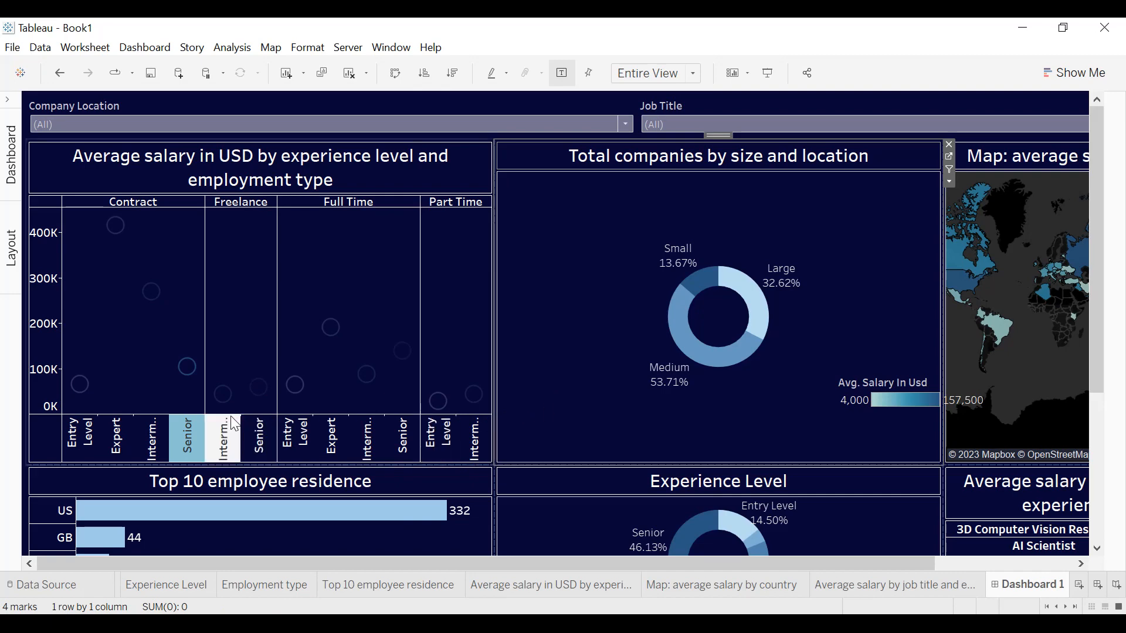
Make the average salary scatter chart slightly taller and extend its label area to fit the full experience level names.
{"action": "left_click", "coordinate": [247, 480]}
{"action": "left_click_drag", "start_coordinate": [242, 468], "coordinate": [241, 481]}
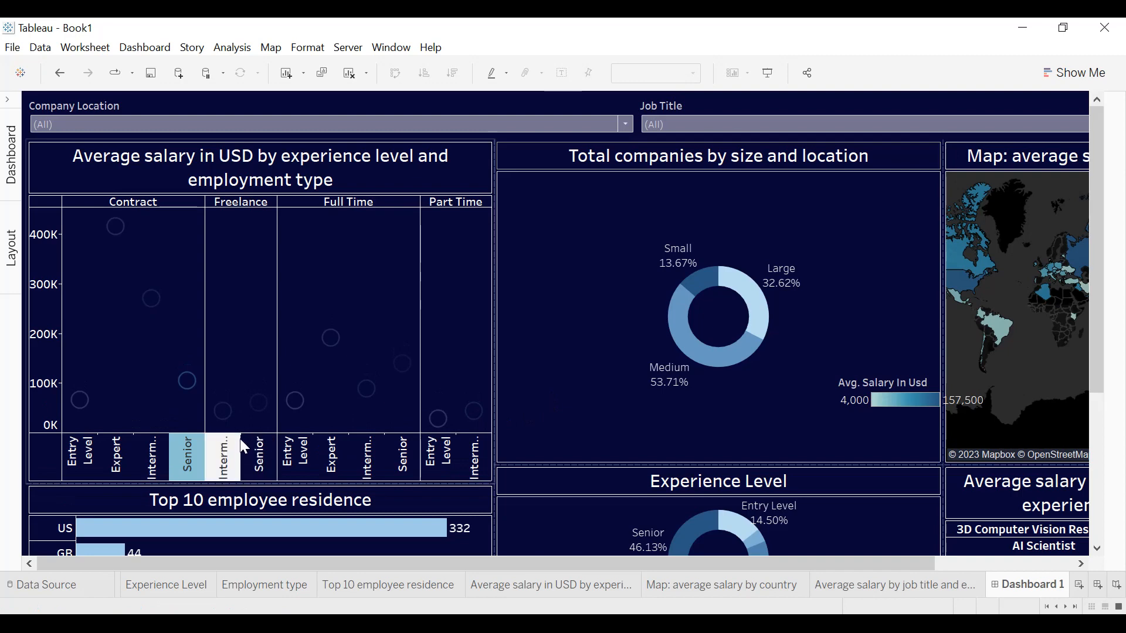
{"action": "left_click_drag", "start_coordinate": [242, 432], "coordinate": [245, 404]}
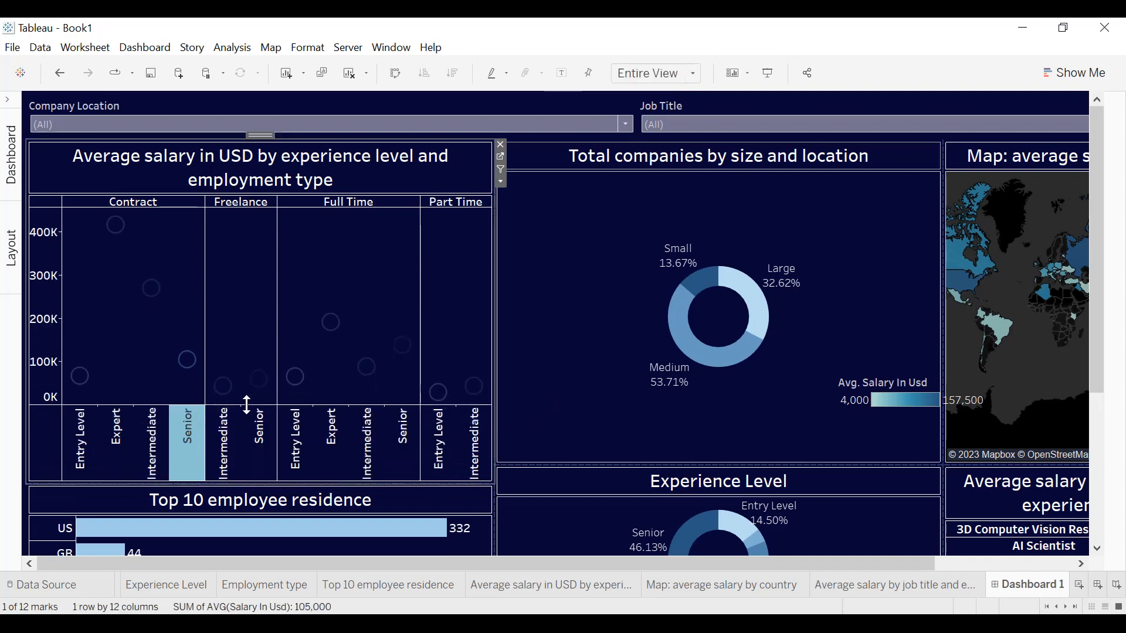
{"action": "left_click", "coordinate": [585, 395]}
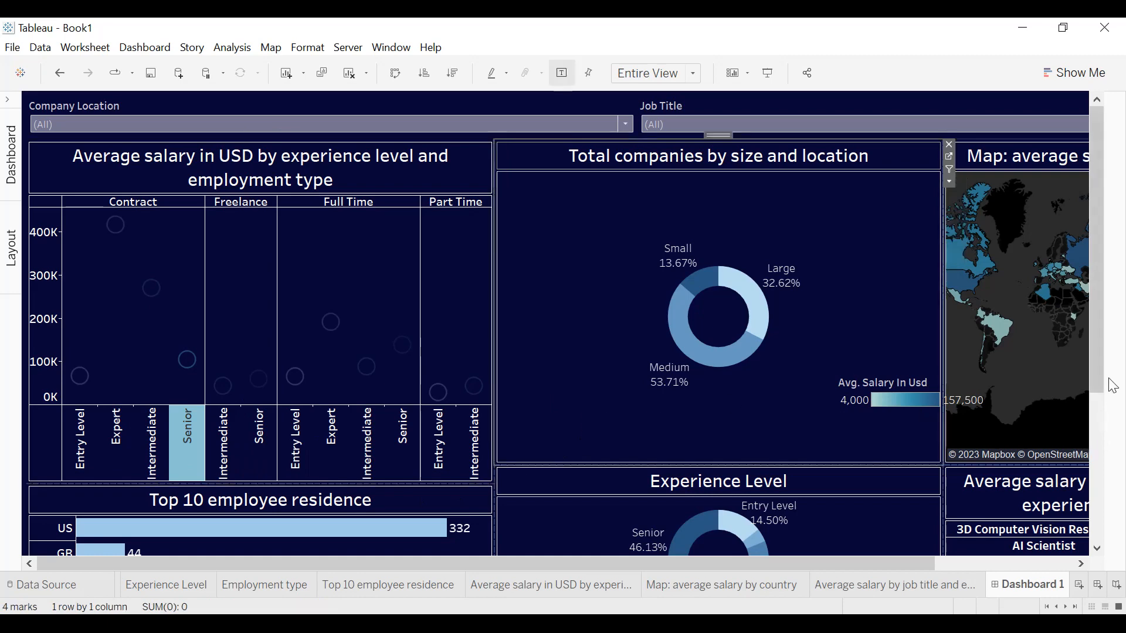
Narrow the middle-column donut charts to matching widths, widening the map and the salary table beside them.
{"action": "left_click_drag", "start_coordinate": [1098, 377], "coordinate": [1107, 542]}
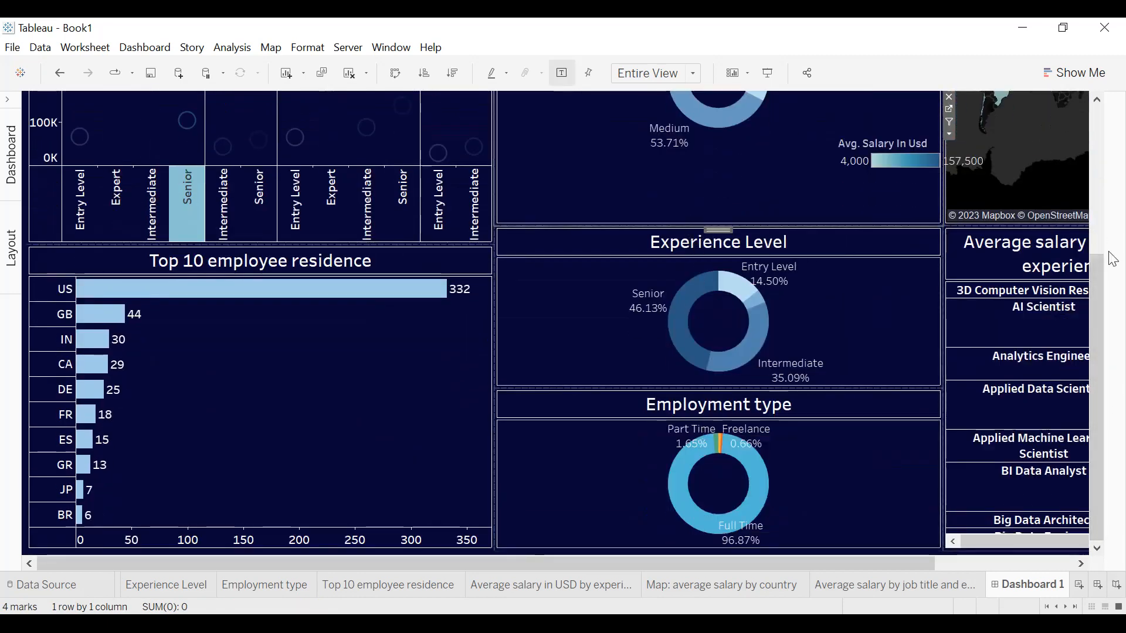
{"action": "left_click_drag", "start_coordinate": [1095, 272], "coordinate": [1114, 132]}
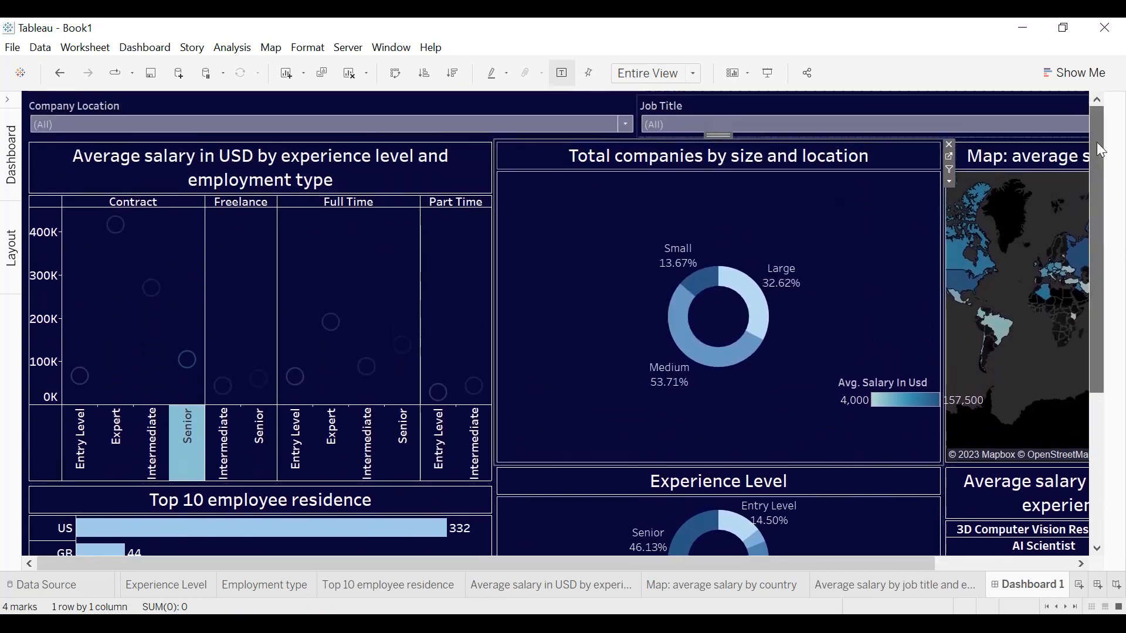
{"action": "left_click_drag", "start_coordinate": [940, 308], "coordinate": [814, 322]}
{"action": "left_click_drag", "start_coordinate": [1091, 278], "coordinate": [1102, 429]}
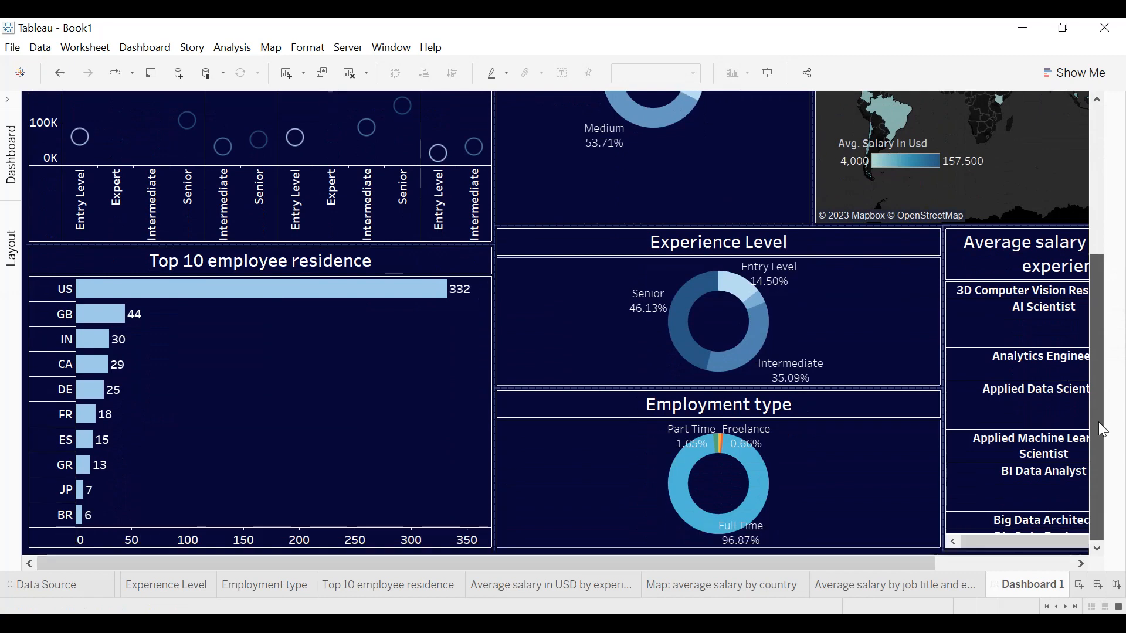
{"action": "left_click", "coordinate": [937, 314]}
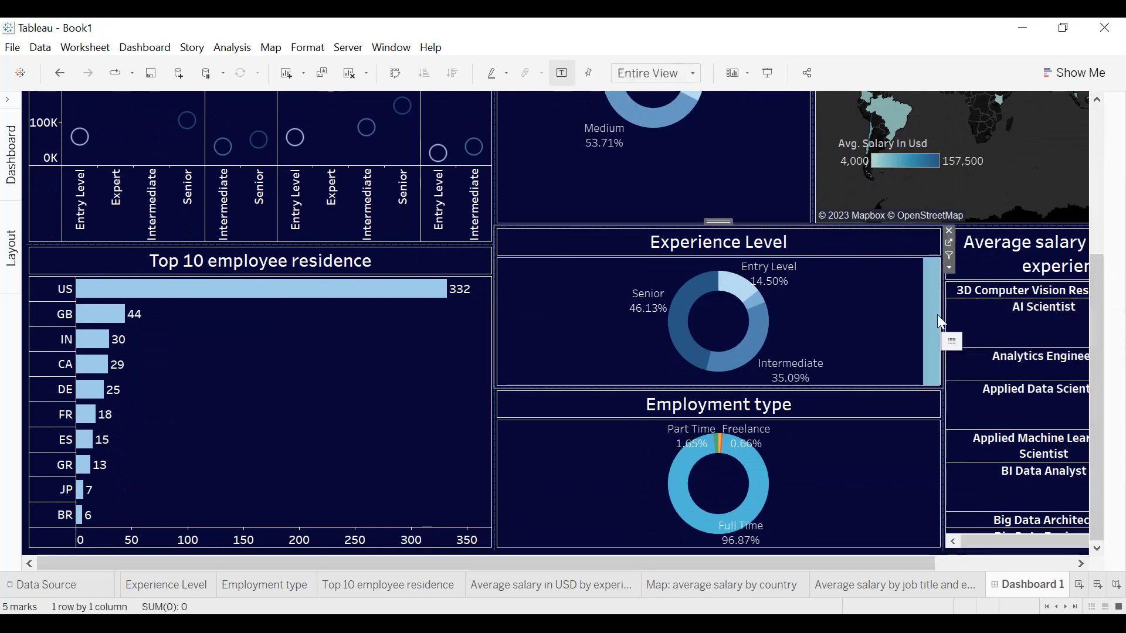
{"action": "left_click_drag", "start_coordinate": [943, 312], "coordinate": [812, 321]}
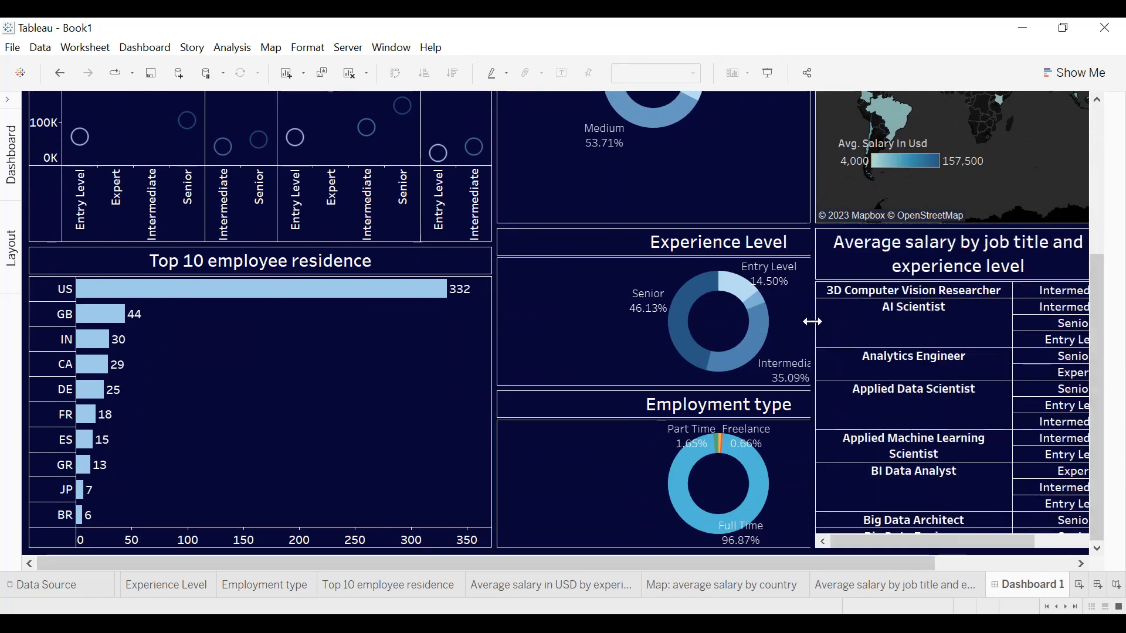
Balance the heights of the Total companies, Experience Level and Employment type charts by moving the two dividers between them upward.
{"action": "left_click", "coordinate": [676, 223]}
{"action": "left_click_drag", "start_coordinate": [675, 228], "coordinate": [680, 168]}
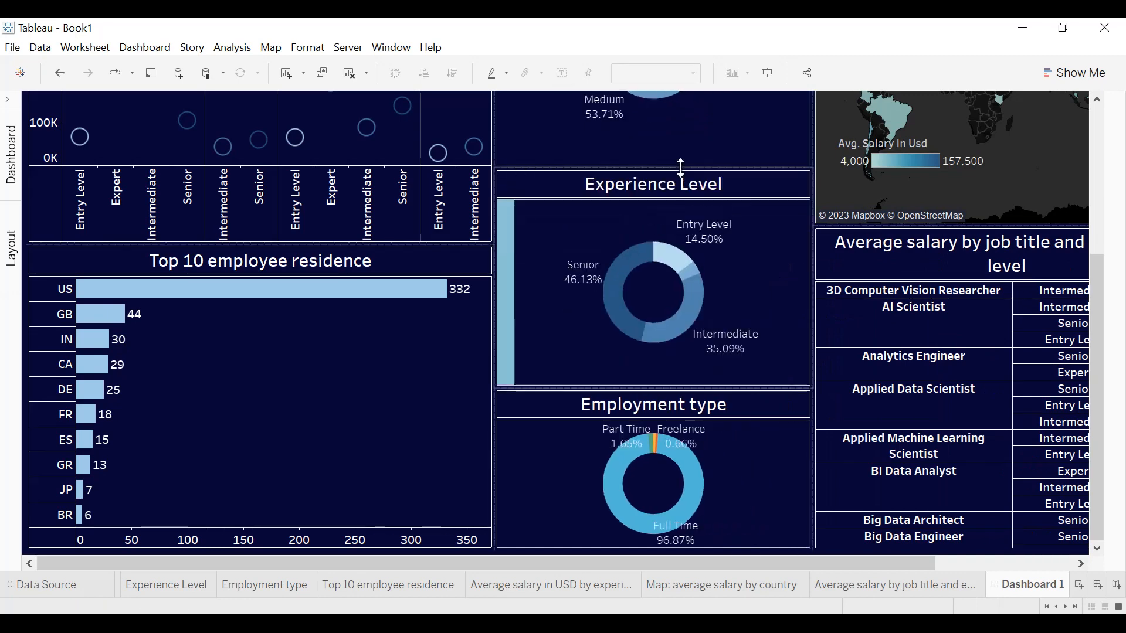
{"action": "left_click_drag", "start_coordinate": [643, 388], "coordinate": [644, 358]}
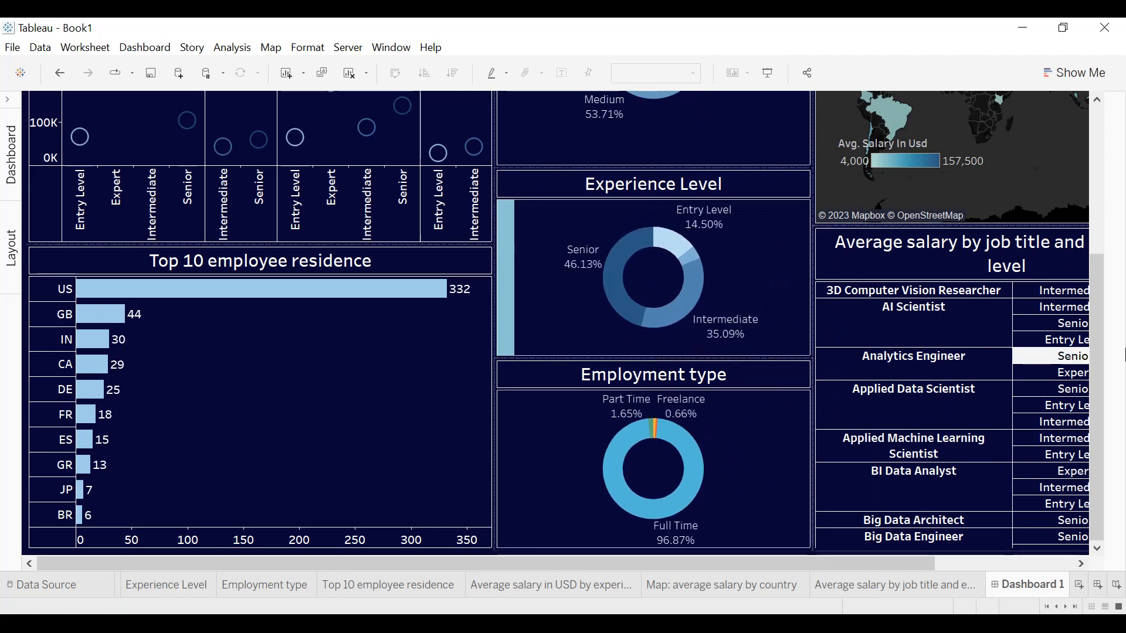
{"action": "left_click", "coordinate": [1088, 305]}
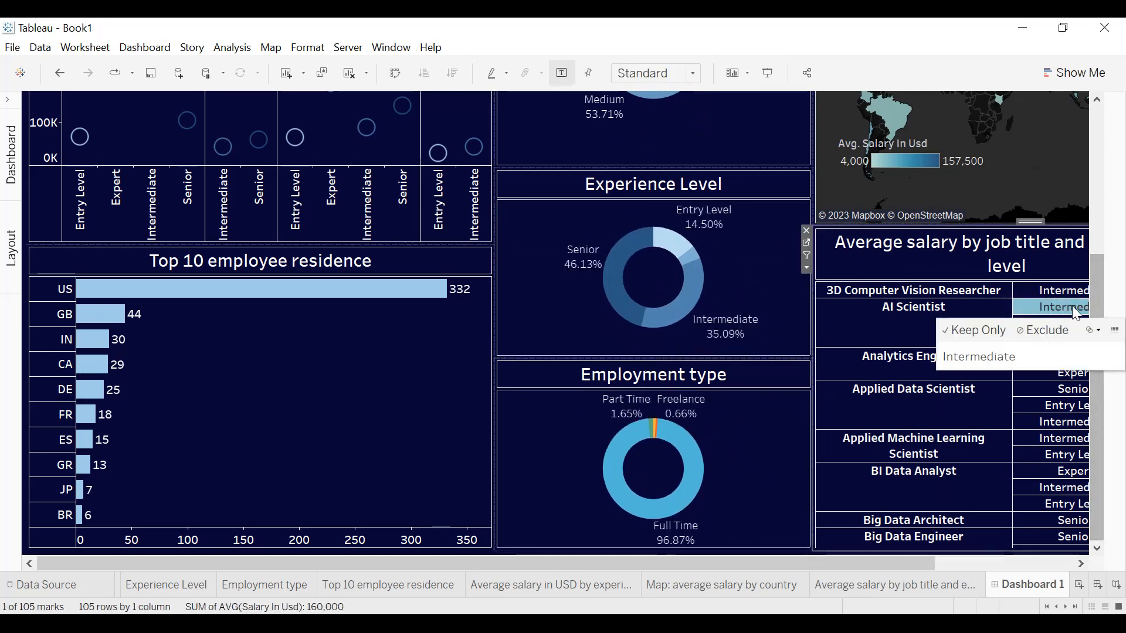
{"action": "left_click_drag", "start_coordinate": [1099, 303], "coordinate": [1100, 156]}
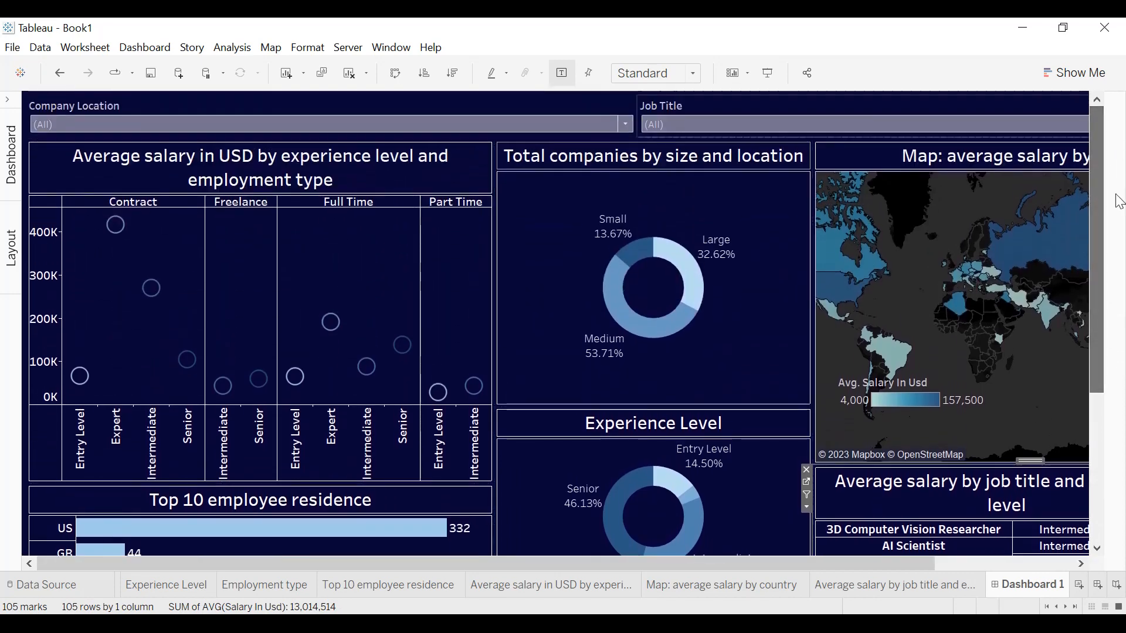
{"action": "left_click_drag", "start_coordinate": [663, 405], "coordinate": [664, 361]}
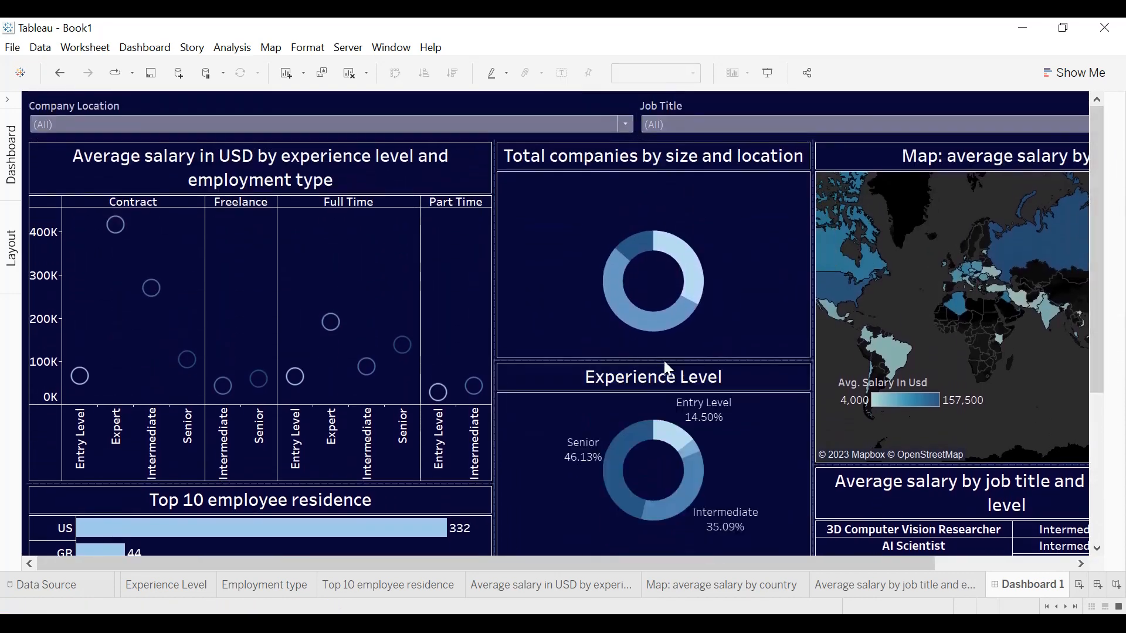
{"action": "left_click_drag", "start_coordinate": [1098, 270], "coordinate": [1098, 417]}
{"action": "mouse_move", "coordinate": [664, 443]}
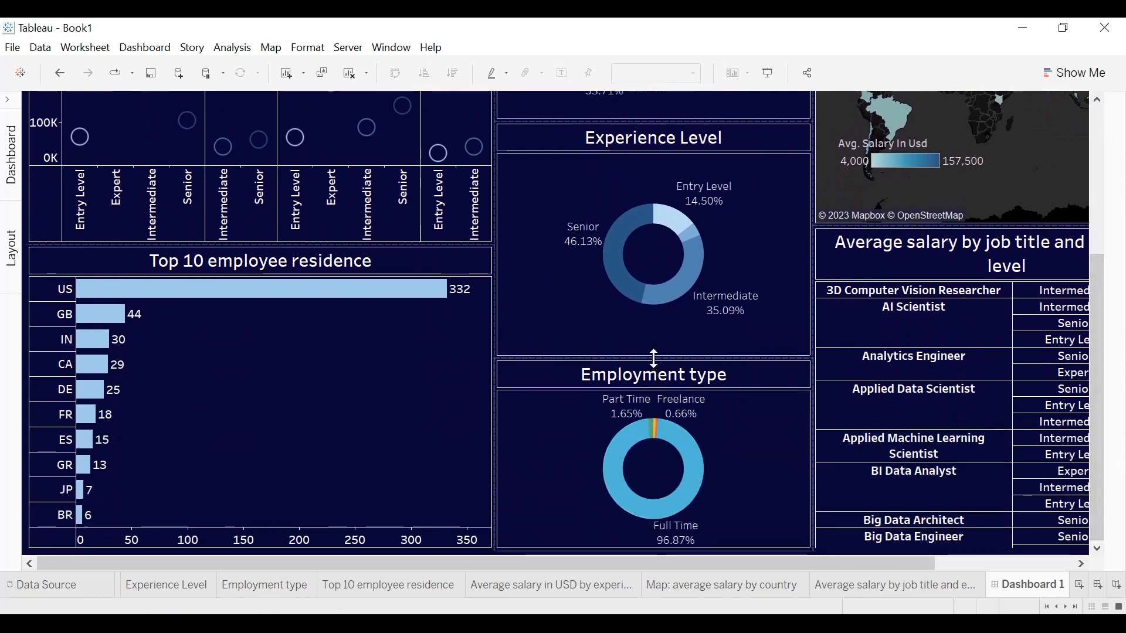
{"action": "left_click_drag", "start_coordinate": [654, 341], "coordinate": [654, 323]}
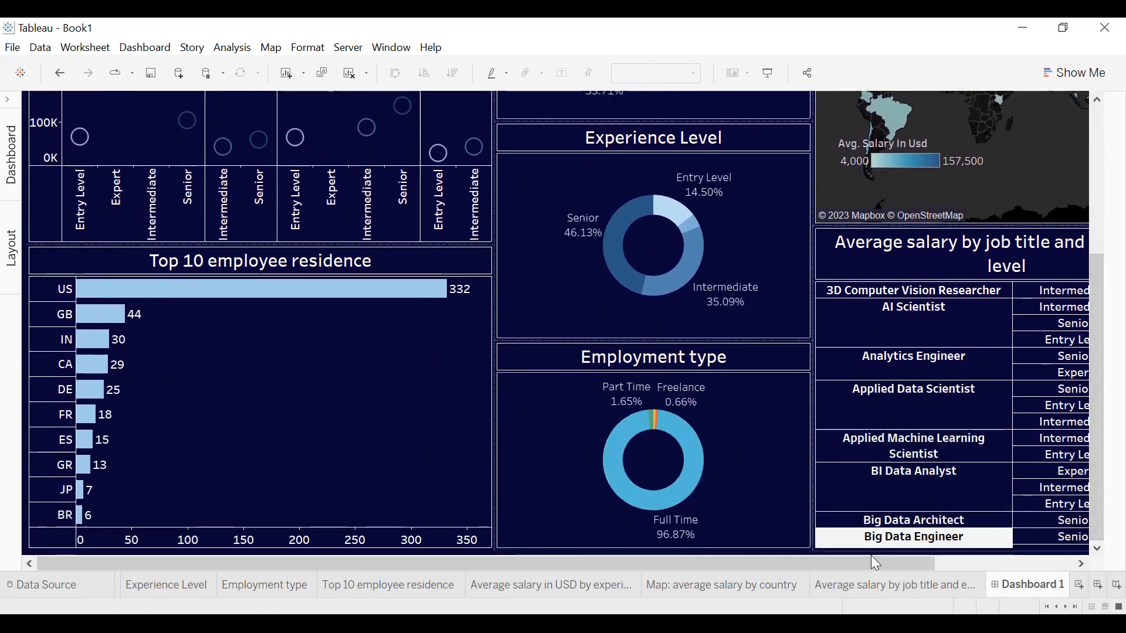
Widen the value column of the Average salary by job title and experience level table to fill its container.
{"action": "left_click_drag", "start_coordinate": [891, 561], "coordinate": [1052, 561]}
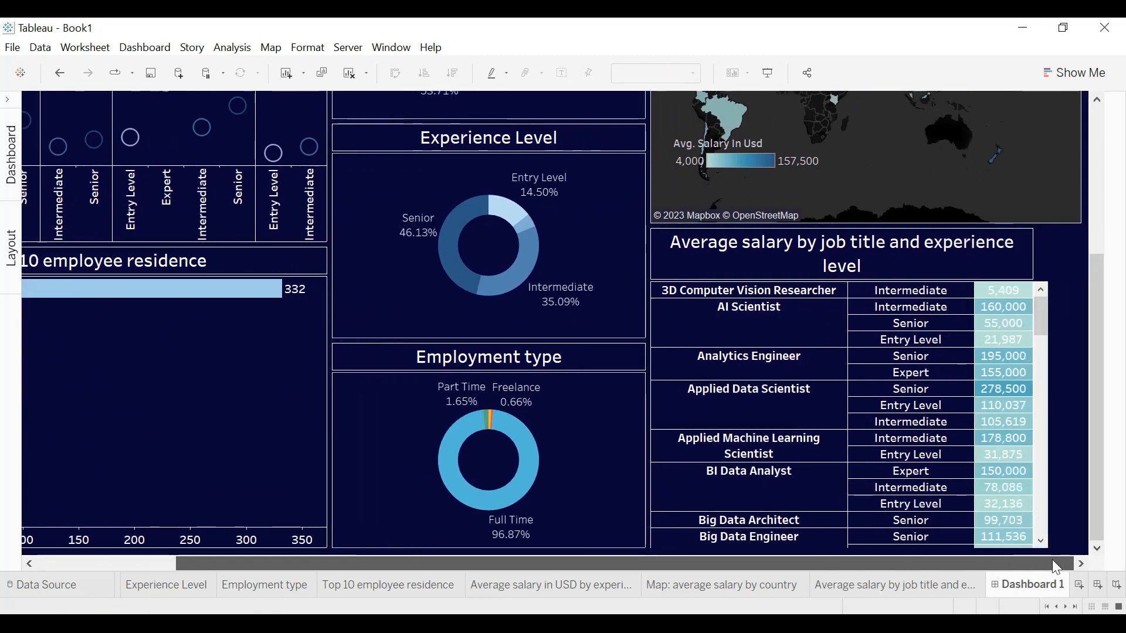
{"action": "left_click", "coordinate": [1033, 389]}
{"action": "left_click_drag", "start_coordinate": [1033, 389], "coordinate": [1052, 389]}
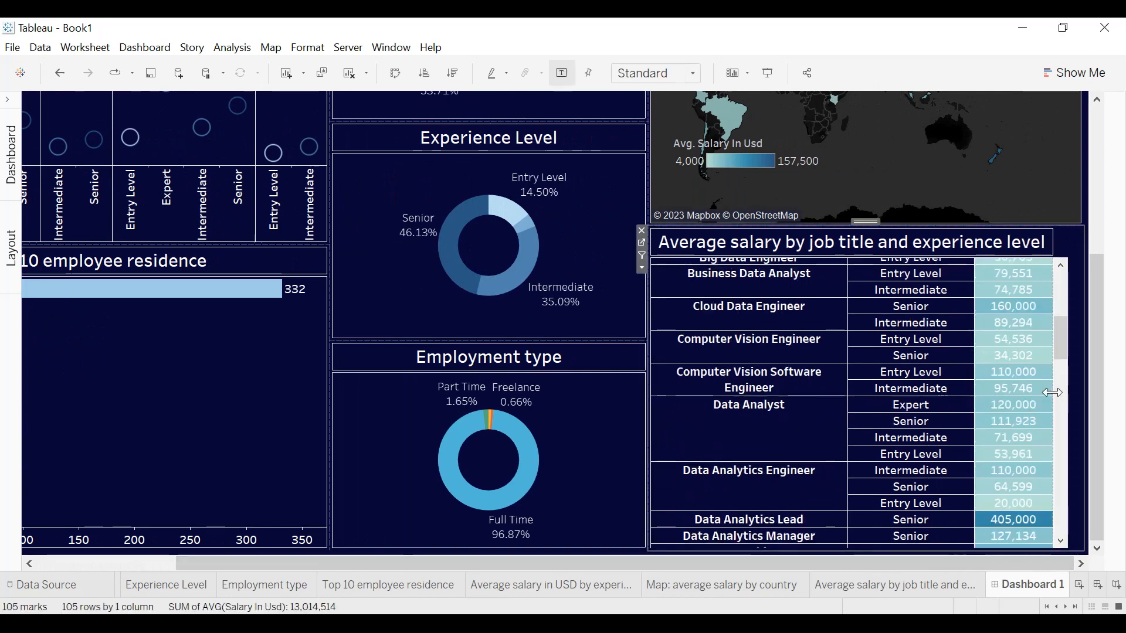
{"action": "left_click_drag", "start_coordinate": [1057, 391], "coordinate": [1057, 391]}
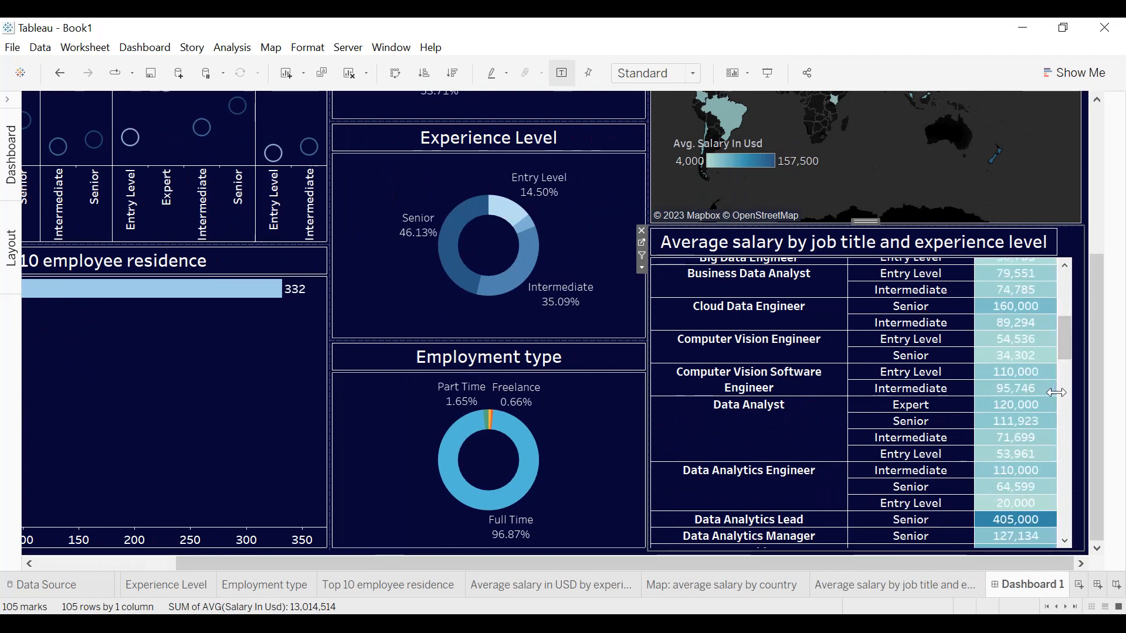
Move the floating Avg. Salary In Usd legend to the lower part of the map, below Africa and Australia, and widen it.
{"action": "left_click_drag", "start_coordinate": [1091, 383], "coordinate": [1124, 189]}
{"action": "left_click", "coordinate": [754, 398]}
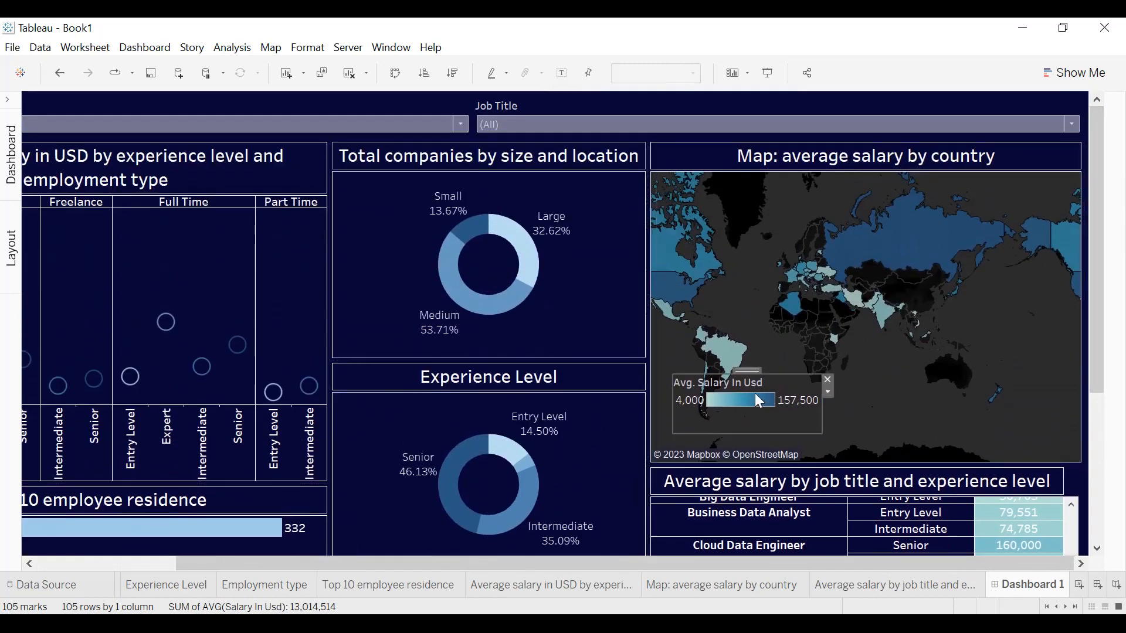
{"action": "left_click_drag", "start_coordinate": [753, 371], "coordinate": [901, 397]}
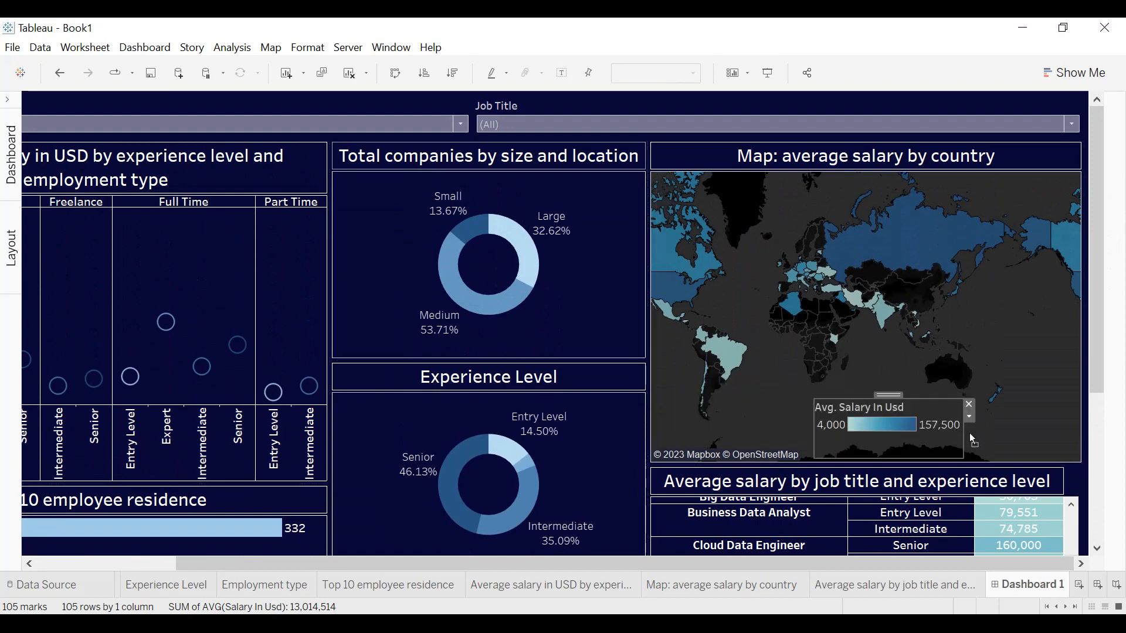
{"action": "left_click_drag", "start_coordinate": [885, 404], "coordinate": [882, 415]}
Format the Avg. Salary In Usd legend title as centred, bold, white text.
{"action": "left_click", "coordinate": [1001, 433]}
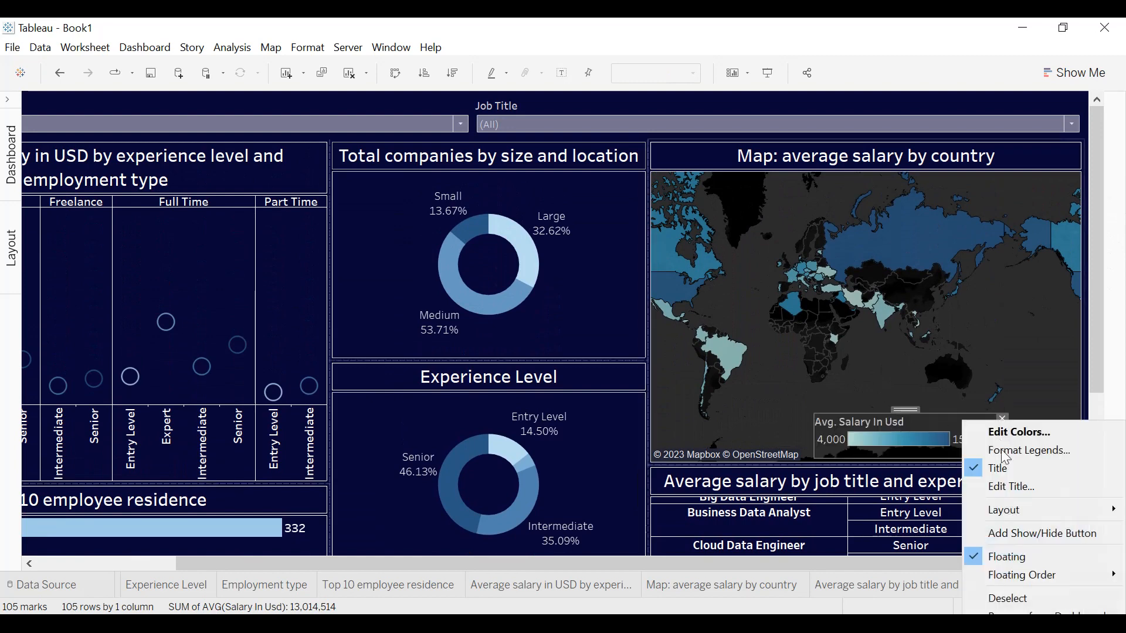
{"action": "left_click", "coordinate": [1003, 485]}
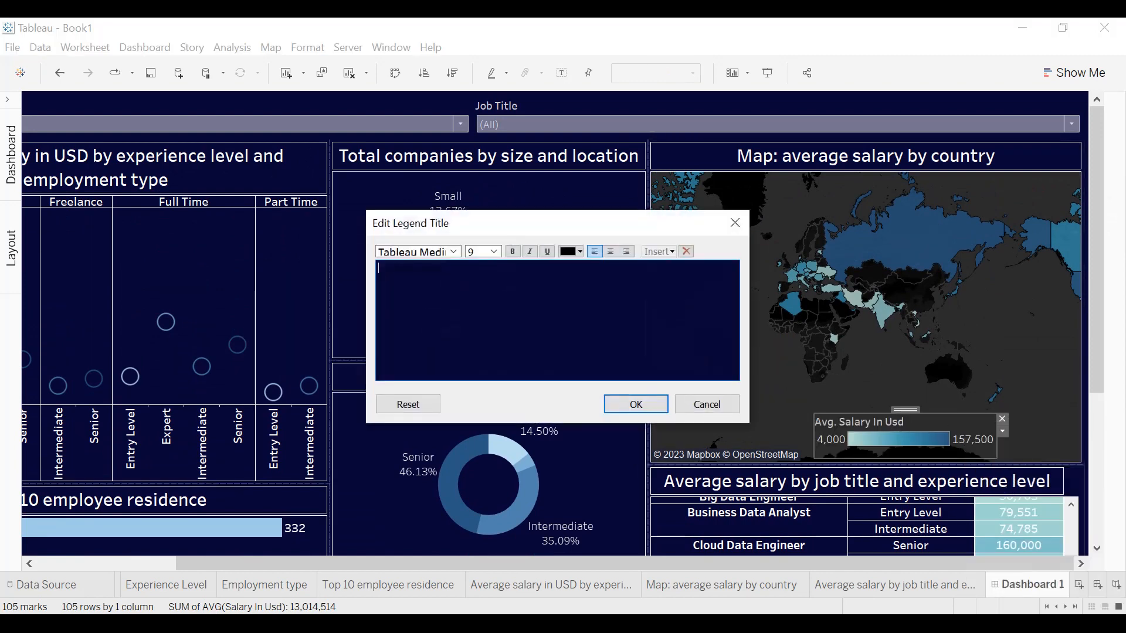
{"action": "left_click", "coordinate": [566, 252]}
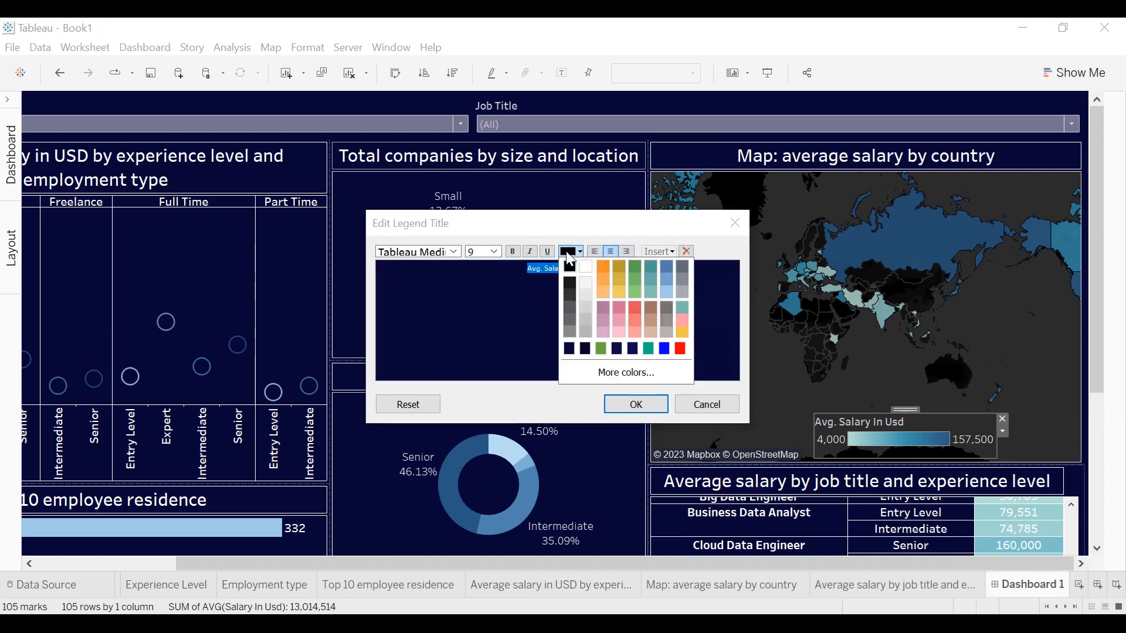
{"action": "left_click", "coordinate": [585, 267]}
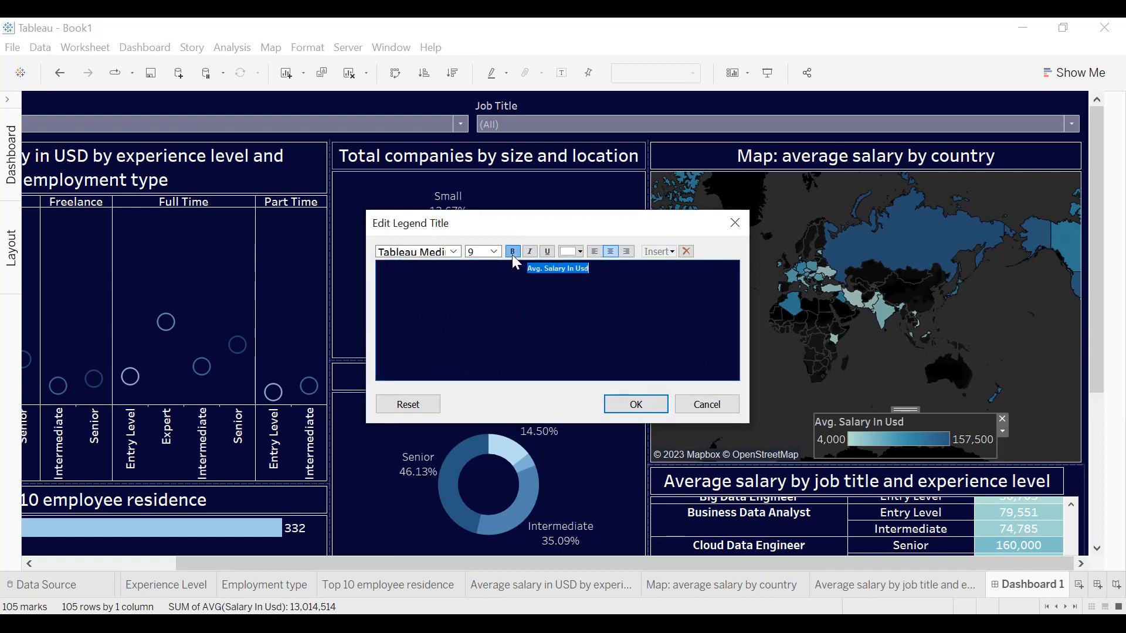
{"action": "left_click", "coordinate": [637, 404]}
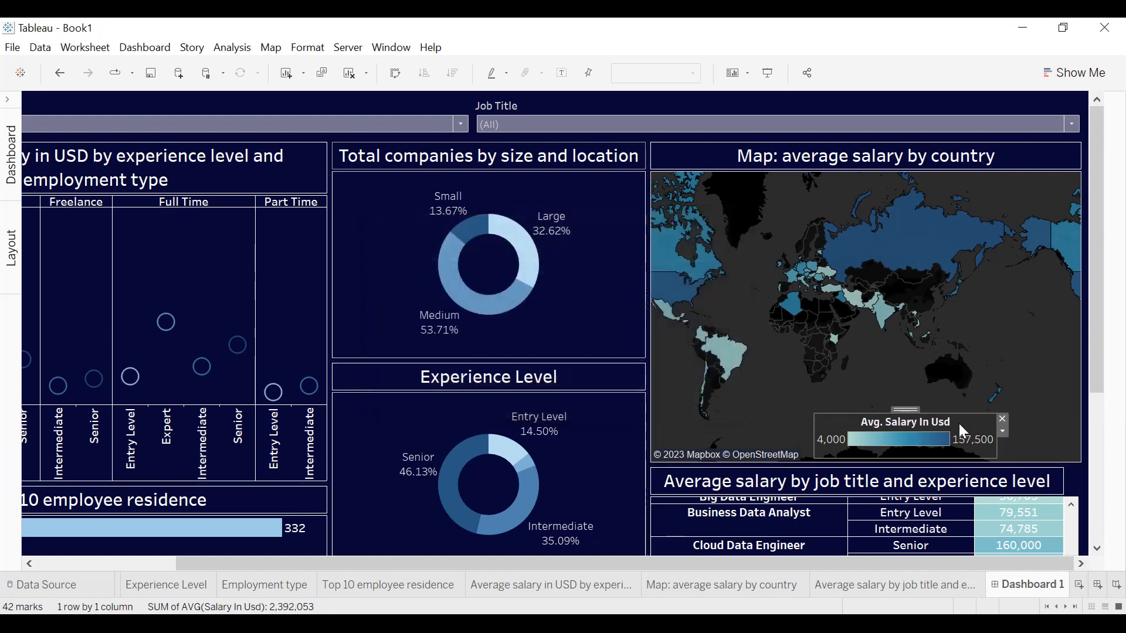
Make the map legend's body text bold and set its title alignment to Center.
{"action": "left_click", "coordinate": [1002, 431]}
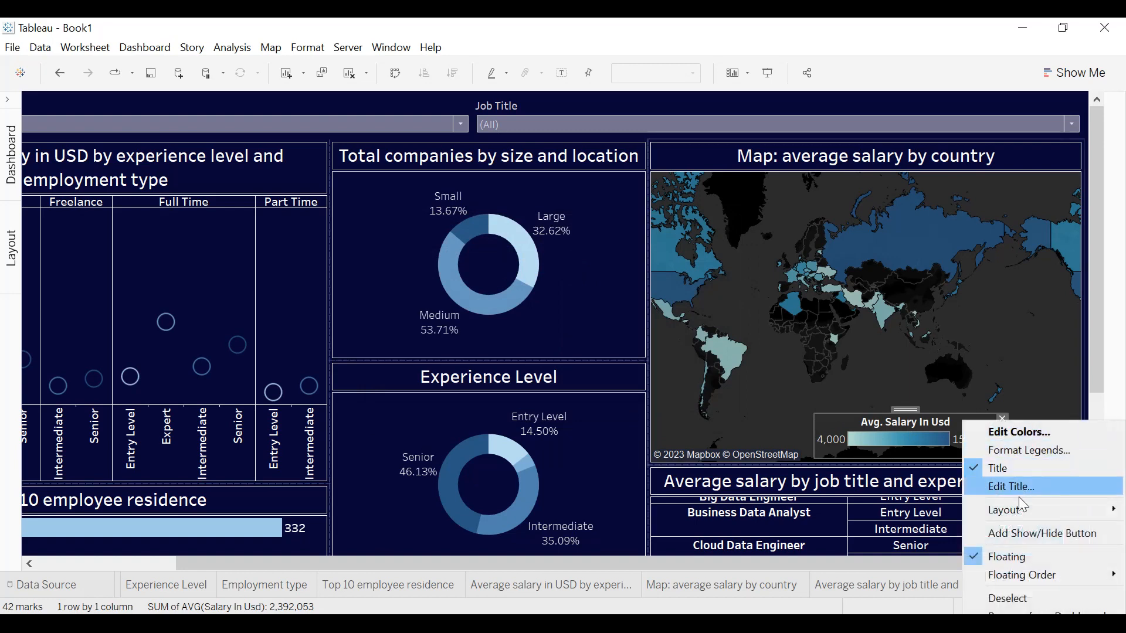
{"action": "left_click", "coordinate": [1028, 452]}
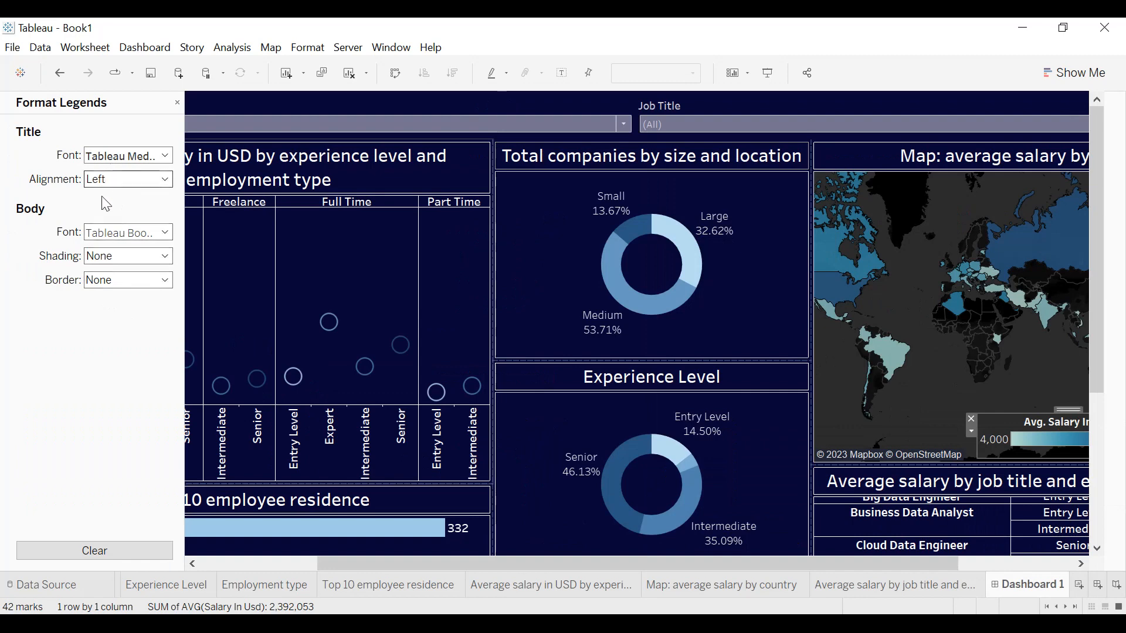
{"action": "left_click", "coordinate": [106, 234]}
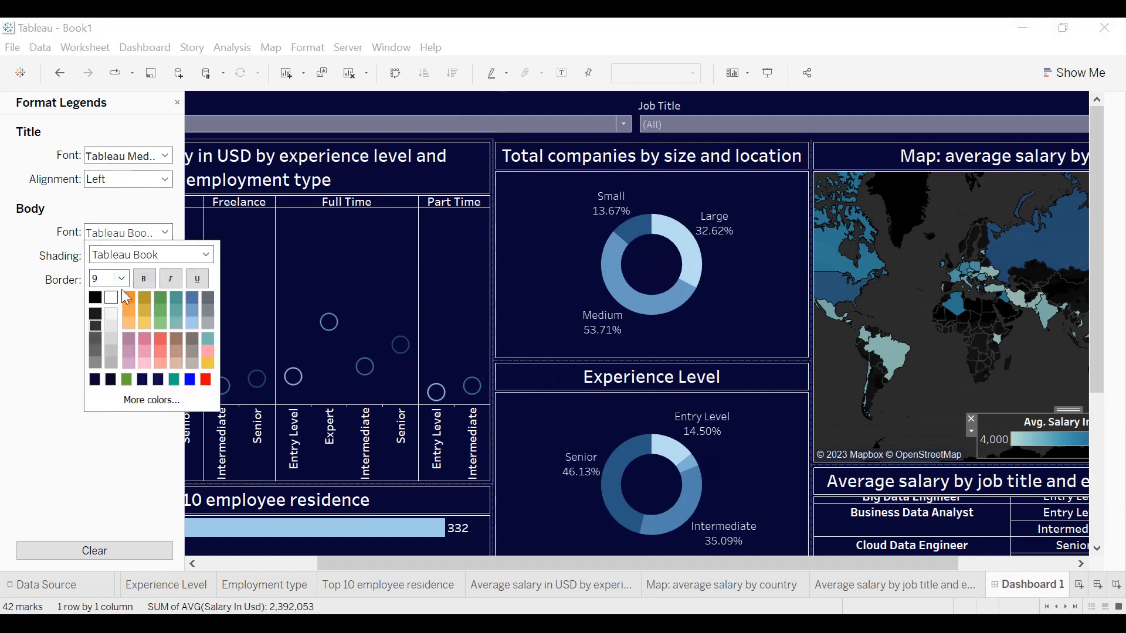
{"action": "left_click", "coordinate": [140, 283]}
{"action": "left_click", "coordinate": [57, 257]}
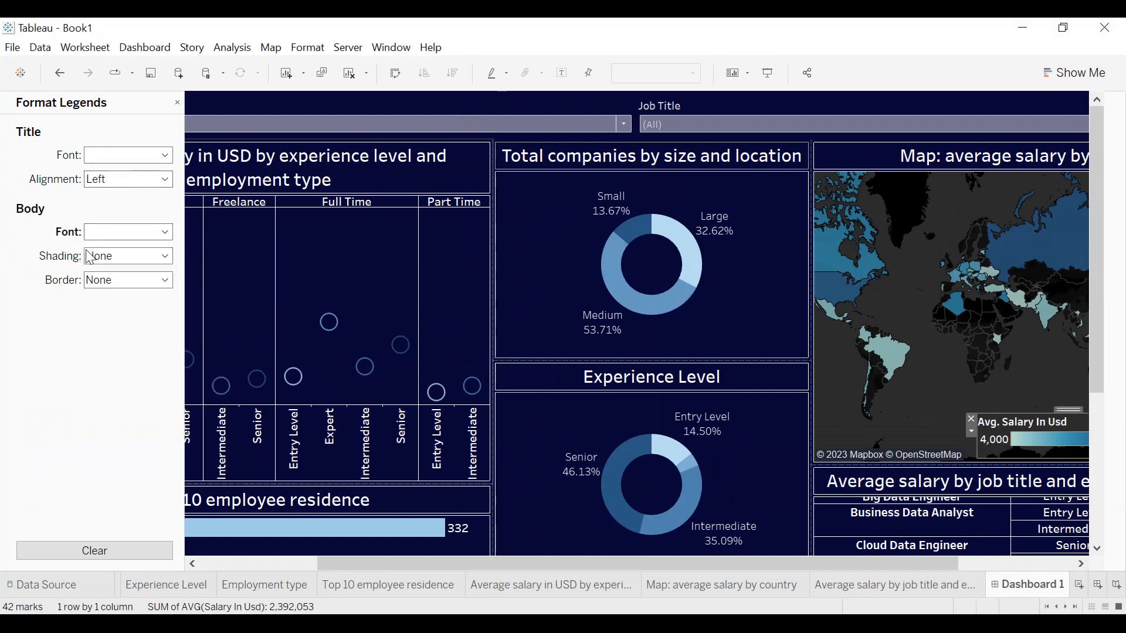
{"action": "left_click", "coordinate": [103, 180]}
{"action": "left_click", "coordinate": [117, 222]}
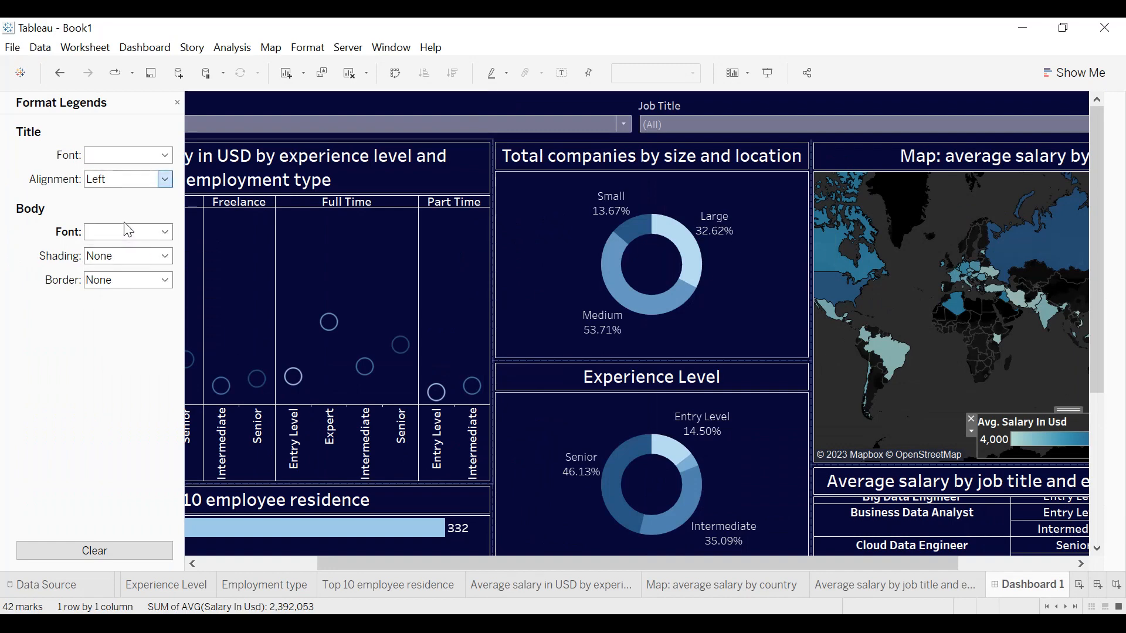
{"action": "left_click", "coordinate": [177, 103]}
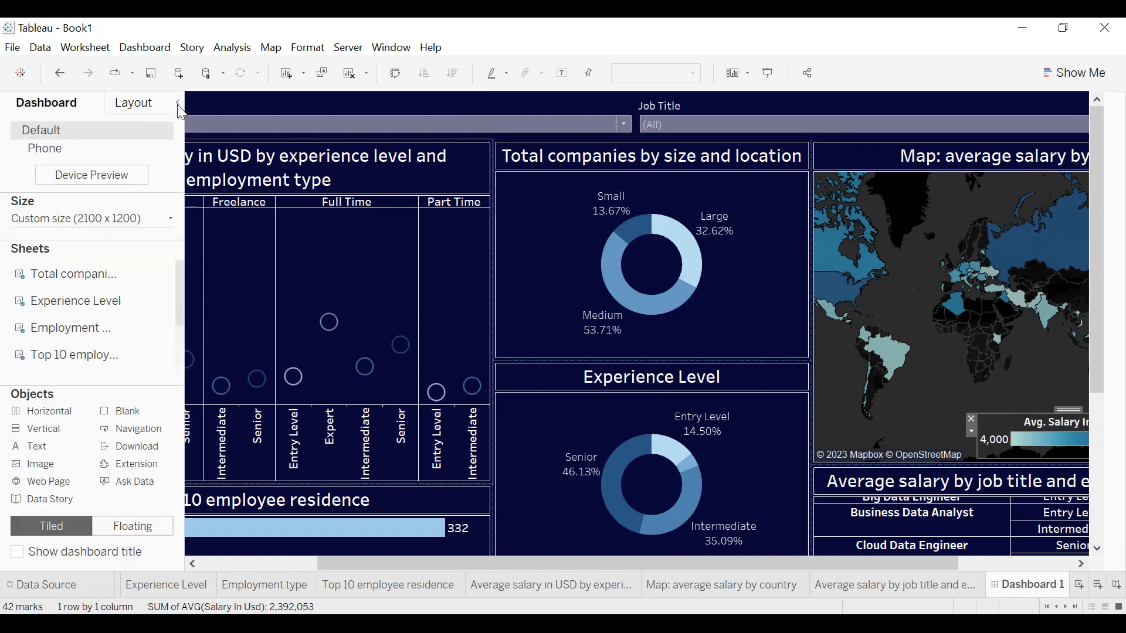
{"action": "left_click", "coordinate": [177, 104]}
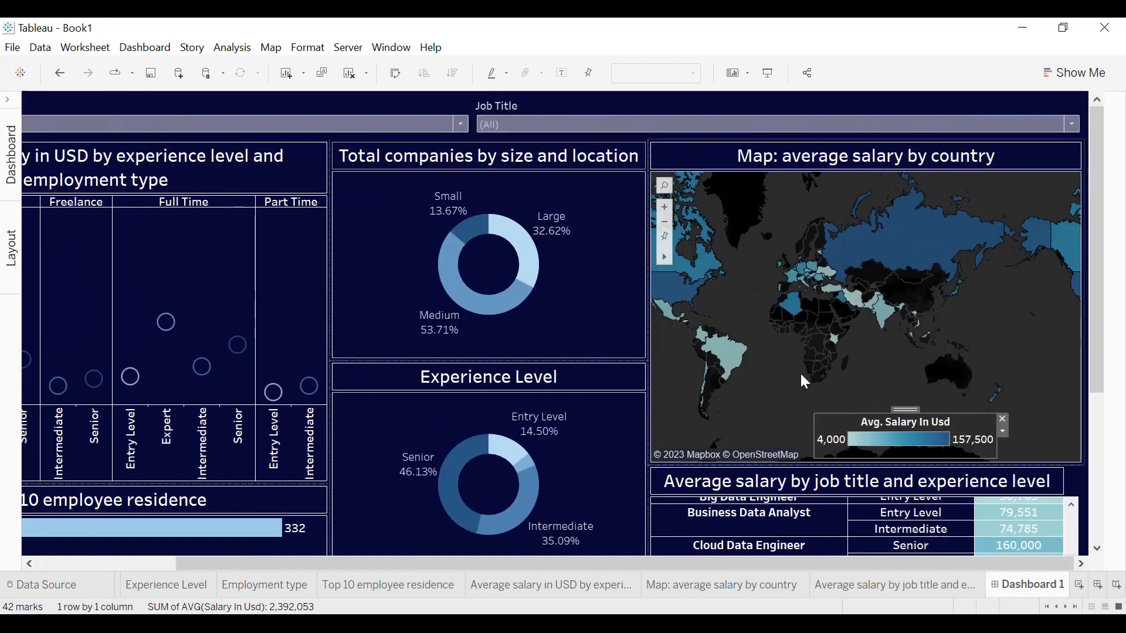
Add a thin solid white border around the floating Avg. Salary In Usd legend.
{"action": "left_click", "coordinate": [1003, 432]}
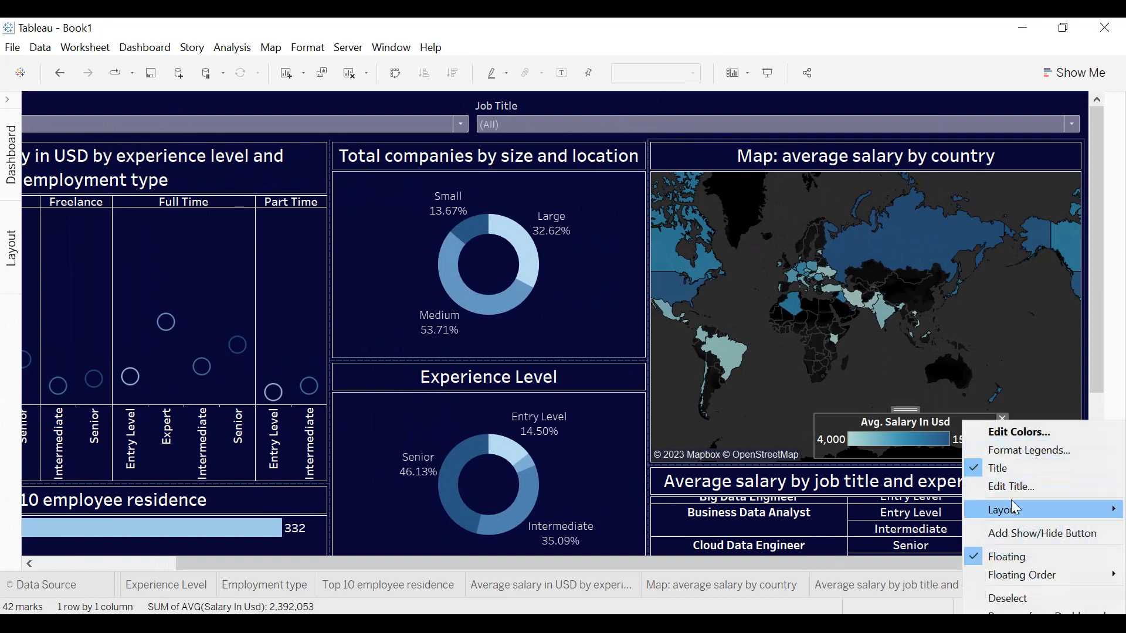
{"action": "left_click", "coordinate": [1028, 452]}
{"action": "left_click", "coordinate": [100, 280]}
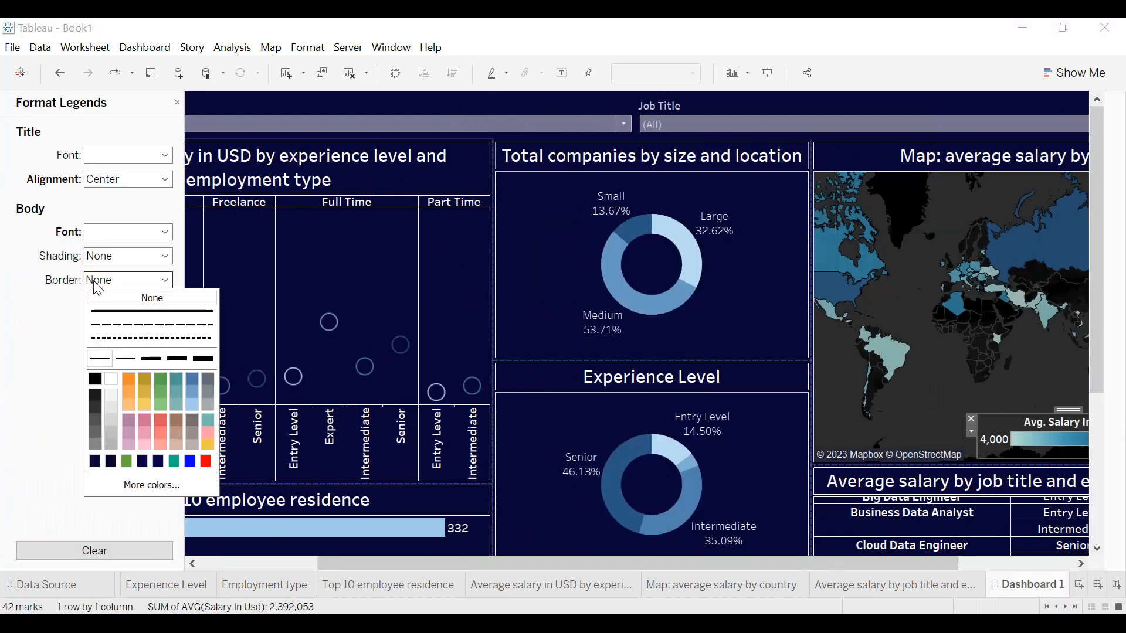
{"action": "left_click", "coordinate": [107, 362]}
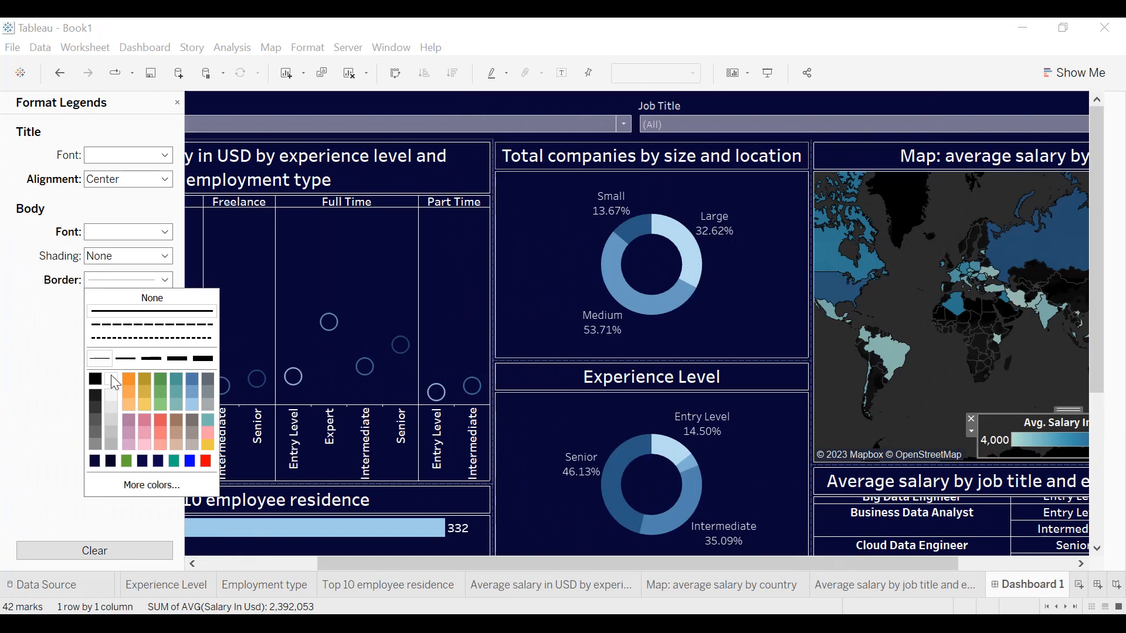
{"action": "left_click", "coordinate": [11, 382]}
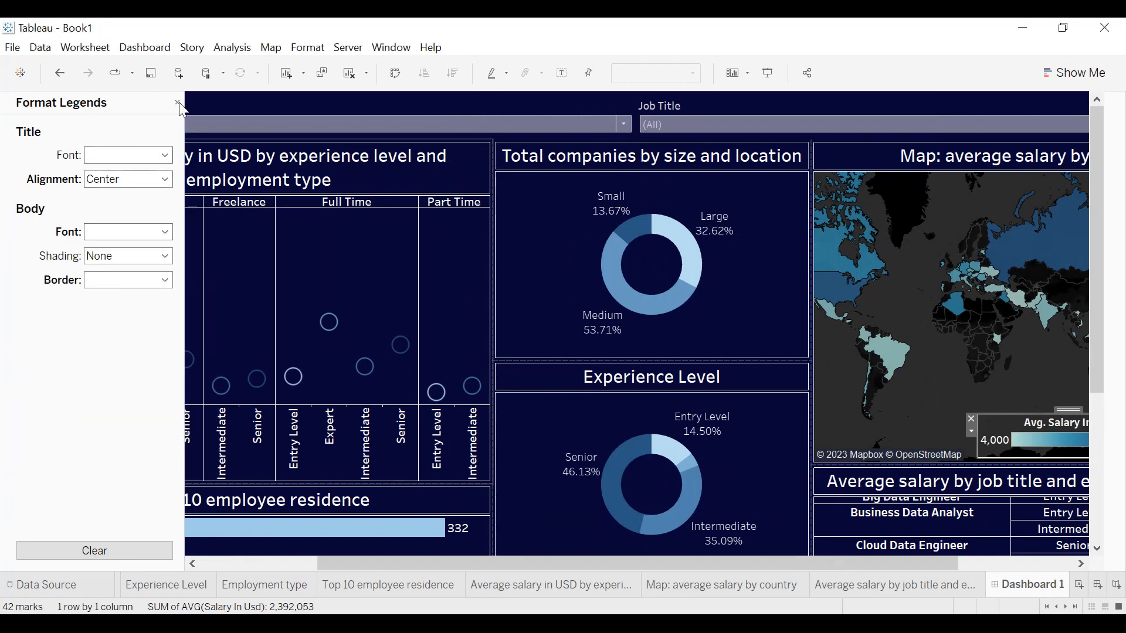
{"action": "left_click", "coordinate": [176, 106]}
{"action": "left_click", "coordinate": [175, 105]}
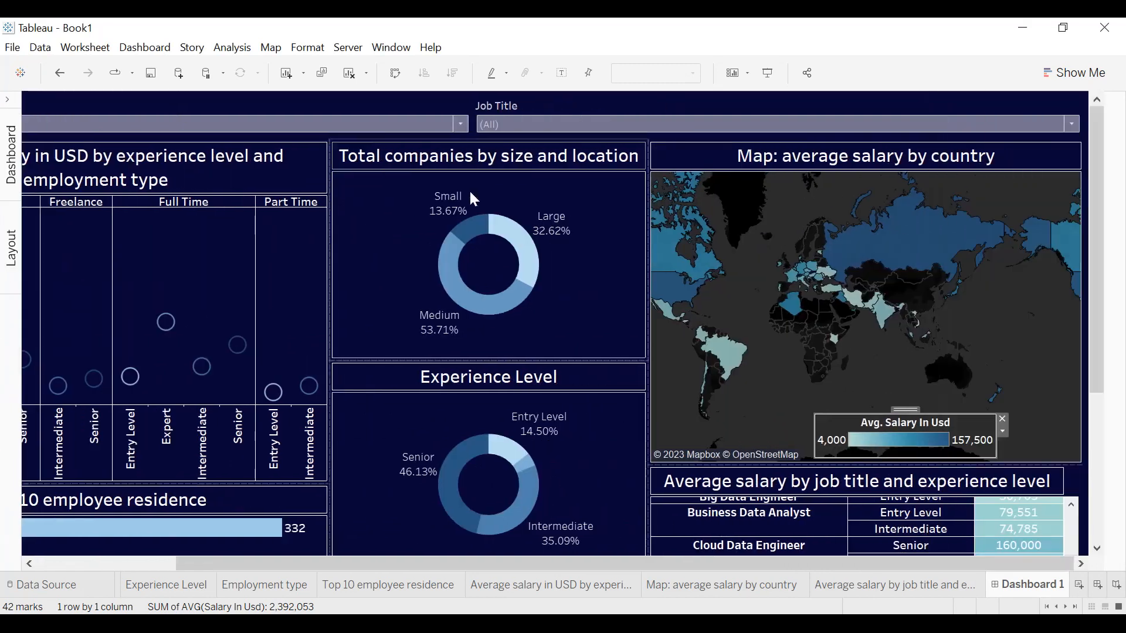
Set the title alignment of the Company Location filter to Center.
{"action": "left_click_drag", "start_coordinate": [540, 564], "coordinate": [277, 563]}
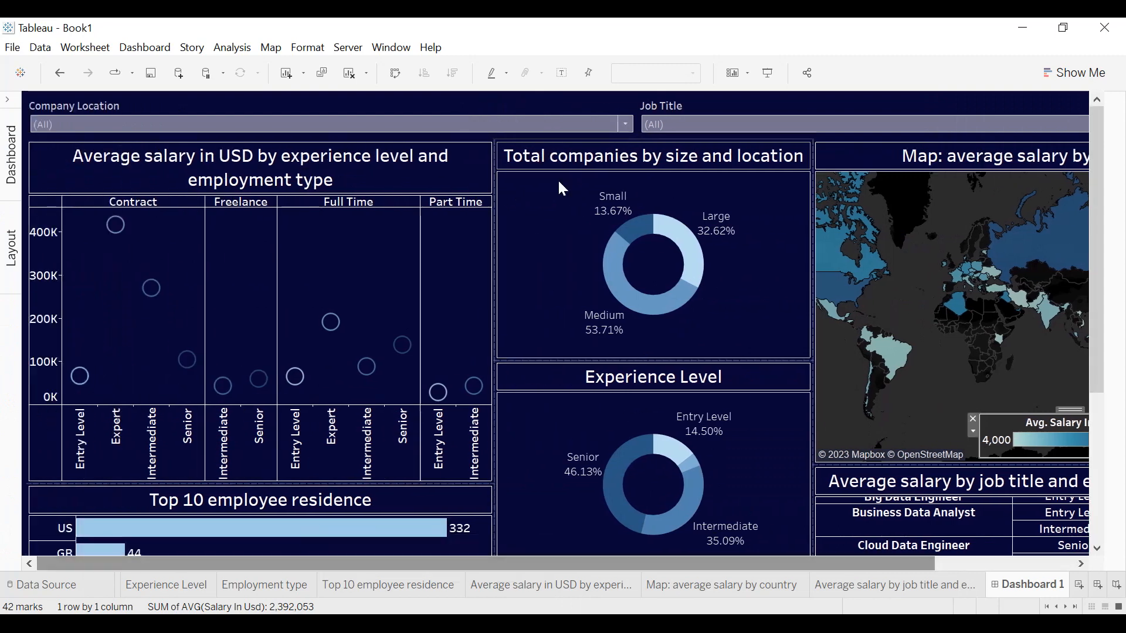
{"action": "left_click", "coordinate": [580, 109]}
{"action": "left_click", "coordinate": [643, 124]}
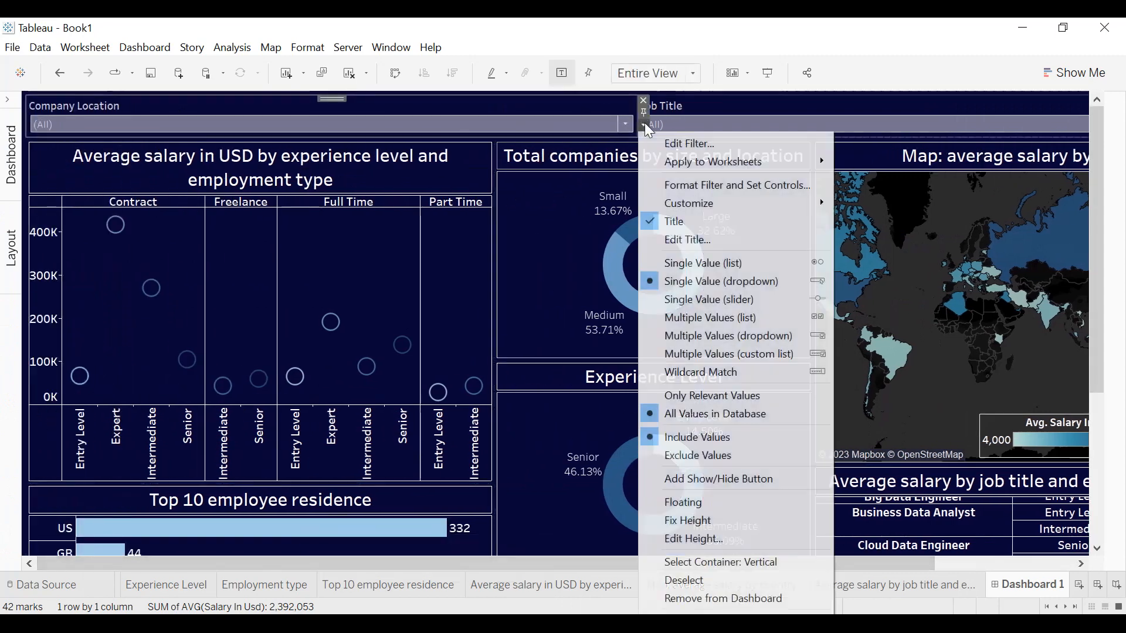
{"action": "left_click", "coordinate": [692, 185]}
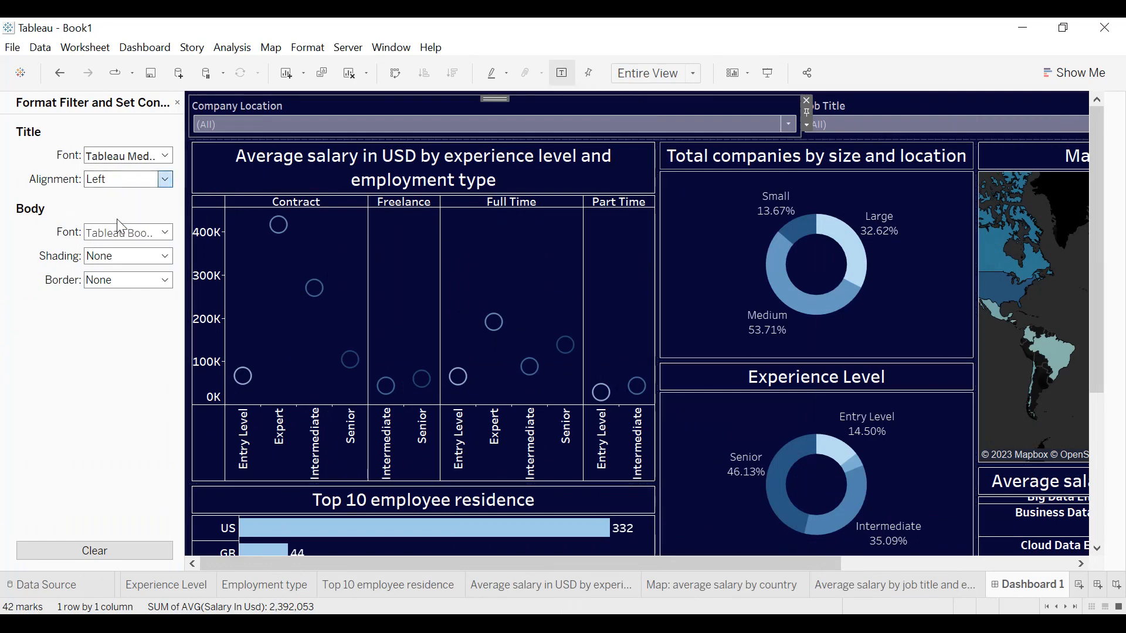
{"action": "left_click", "coordinate": [110, 271]}
{"action": "left_click", "coordinate": [112, 275]}
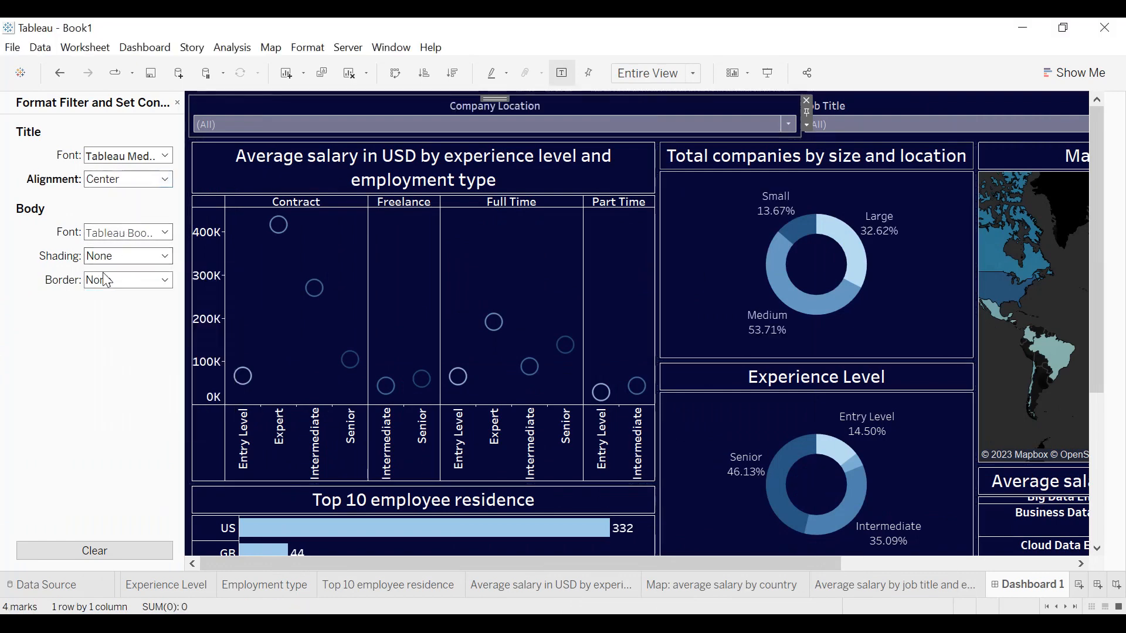
Give the Company Location filter a thin solid white border and bold body text.
{"action": "left_click", "coordinate": [117, 280]}
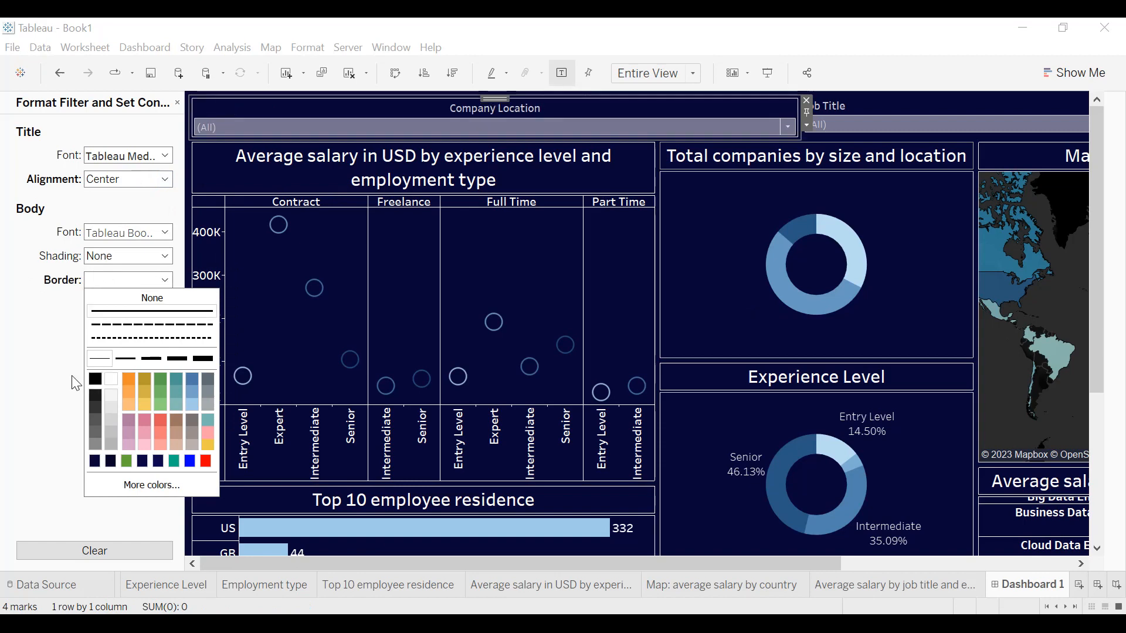
{"action": "left_click", "coordinate": [6, 359]}
{"action": "left_click", "coordinate": [124, 236]}
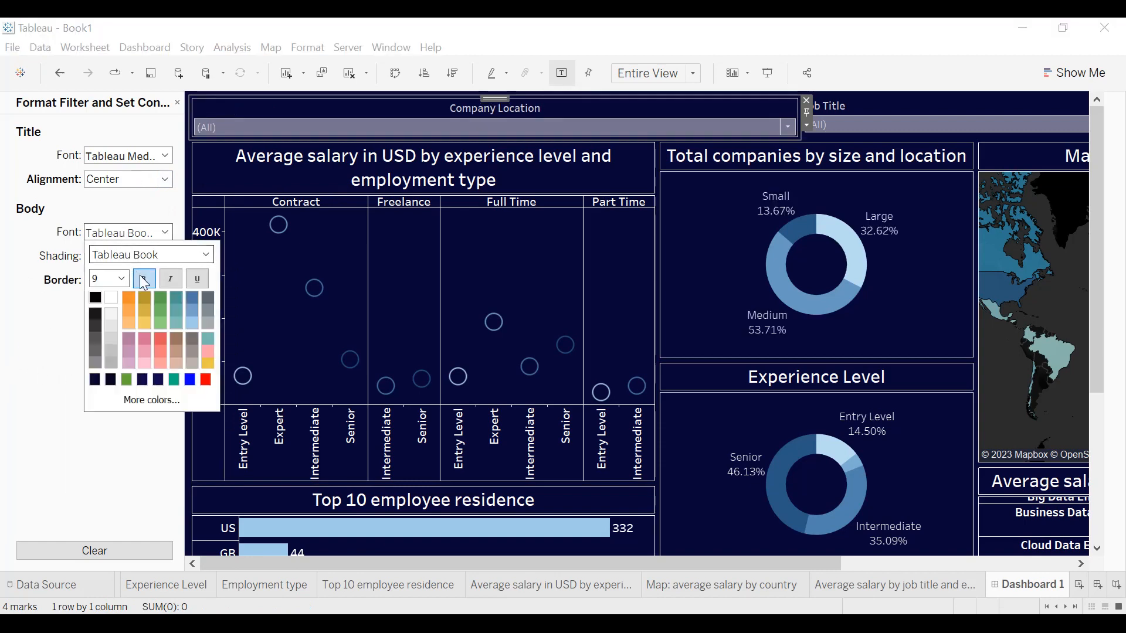
{"action": "left_click", "coordinate": [2, 251]}
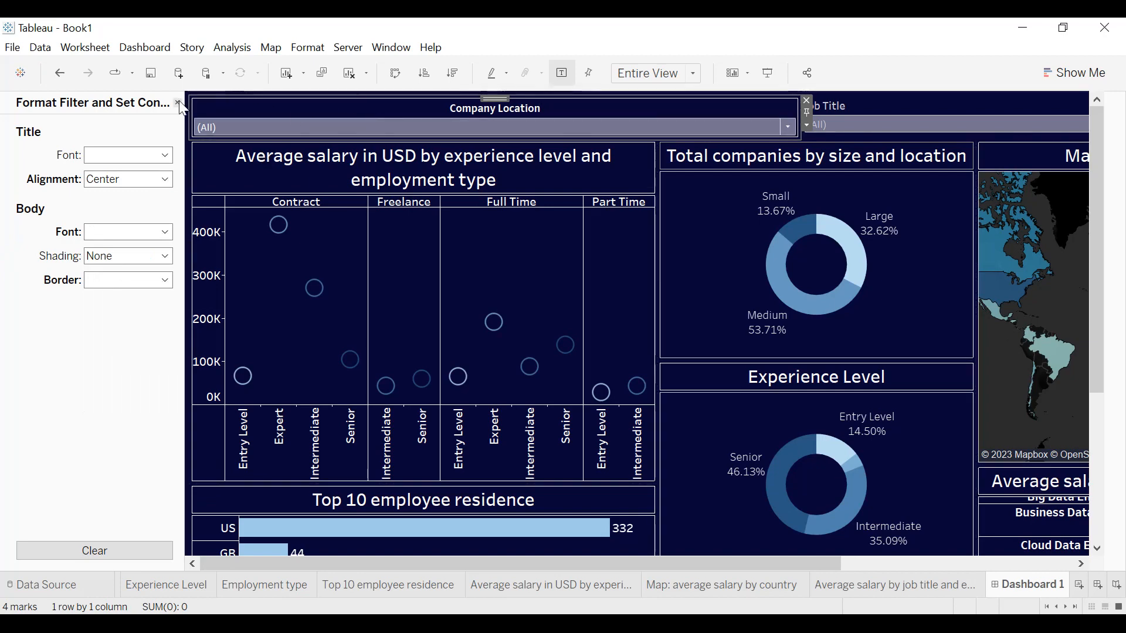
Set the Job Title filter's title alignment to Center and make its body text bold.
{"action": "left_click", "coordinate": [861, 103]}
{"action": "left_click", "coordinate": [794, 125]}
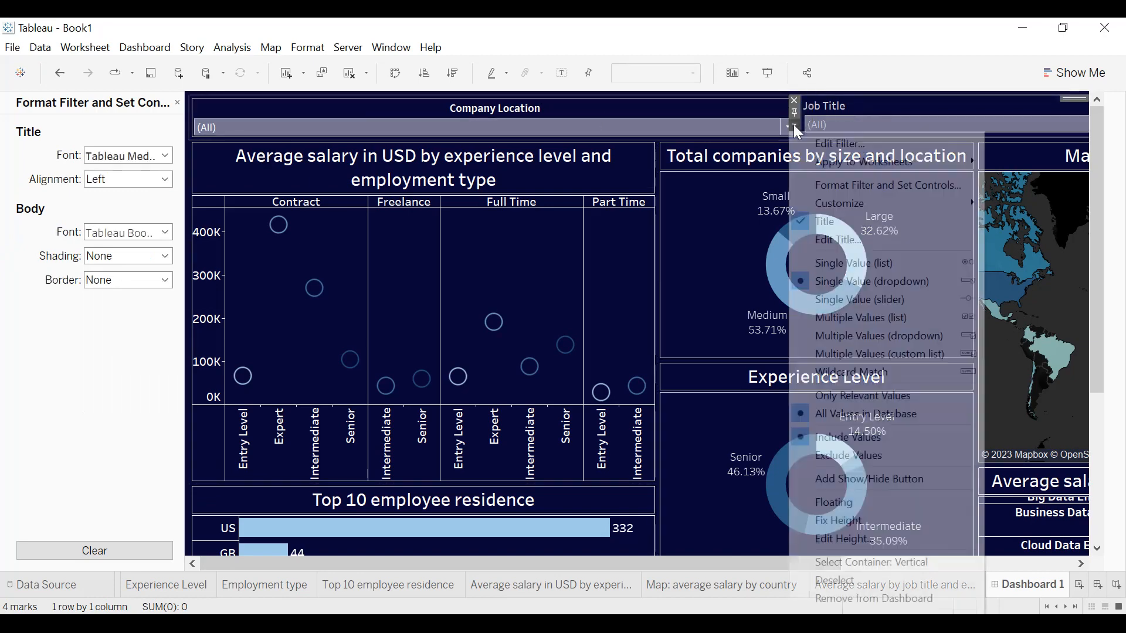
{"action": "left_click", "coordinate": [829, 186]}
{"action": "left_click", "coordinate": [109, 179]}
{"action": "left_click", "coordinate": [132, 222]}
{"action": "left_click", "coordinate": [132, 232]}
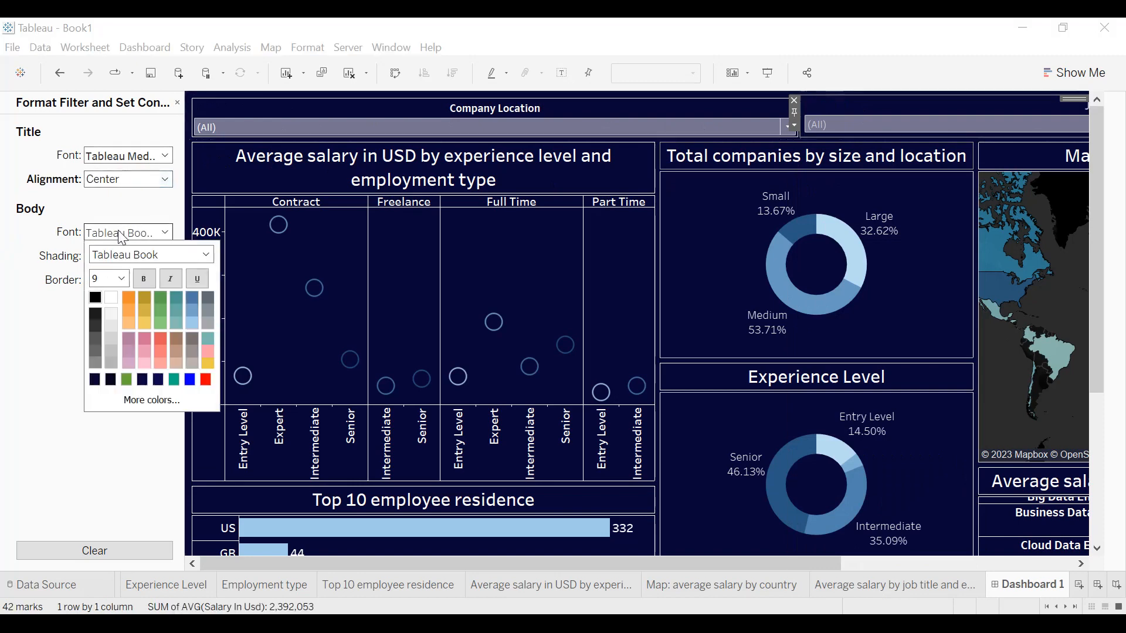
{"action": "left_click", "coordinate": [152, 284]}
{"action": "left_click", "coordinate": [121, 278]}
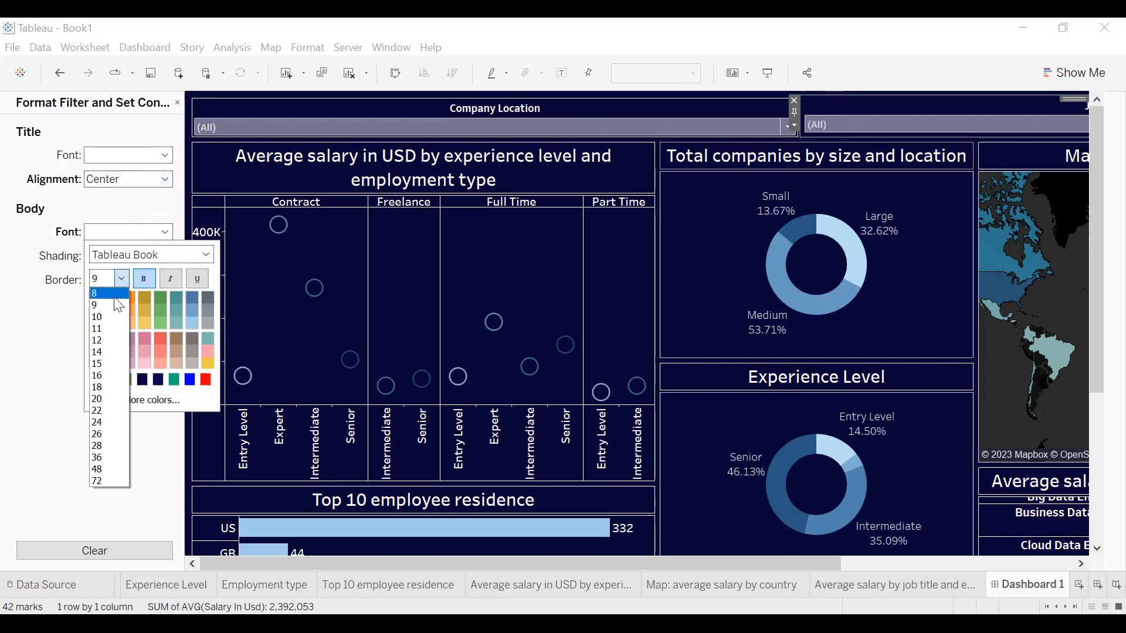
{"action": "left_click", "coordinate": [13, 320]}
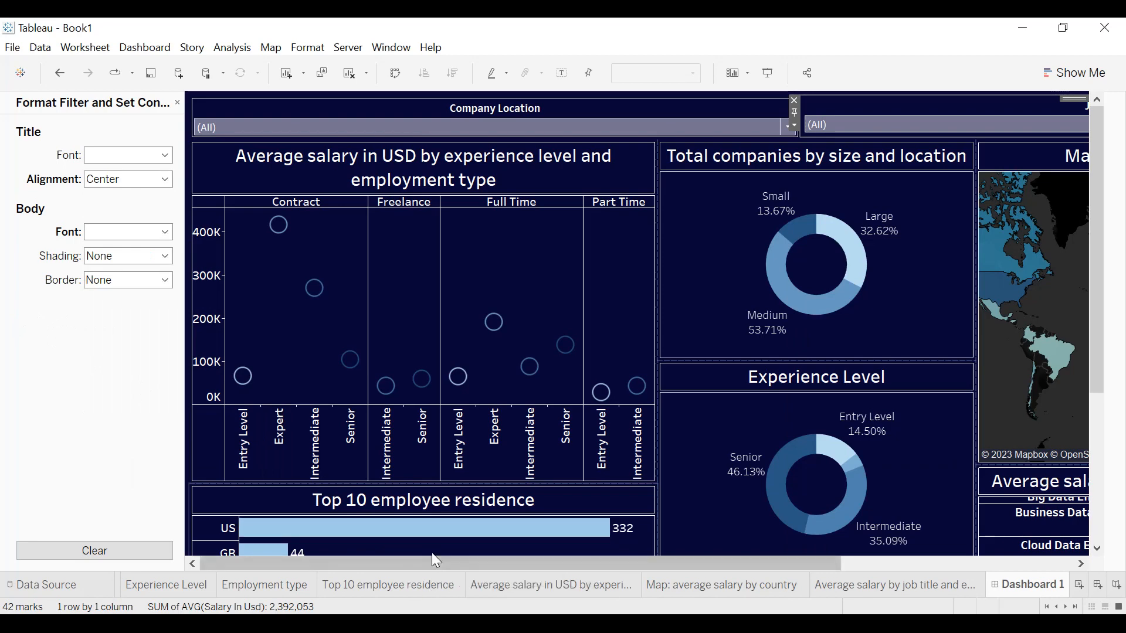
{"action": "left_click_drag", "start_coordinate": [477, 560], "coordinate": [783, 564]}
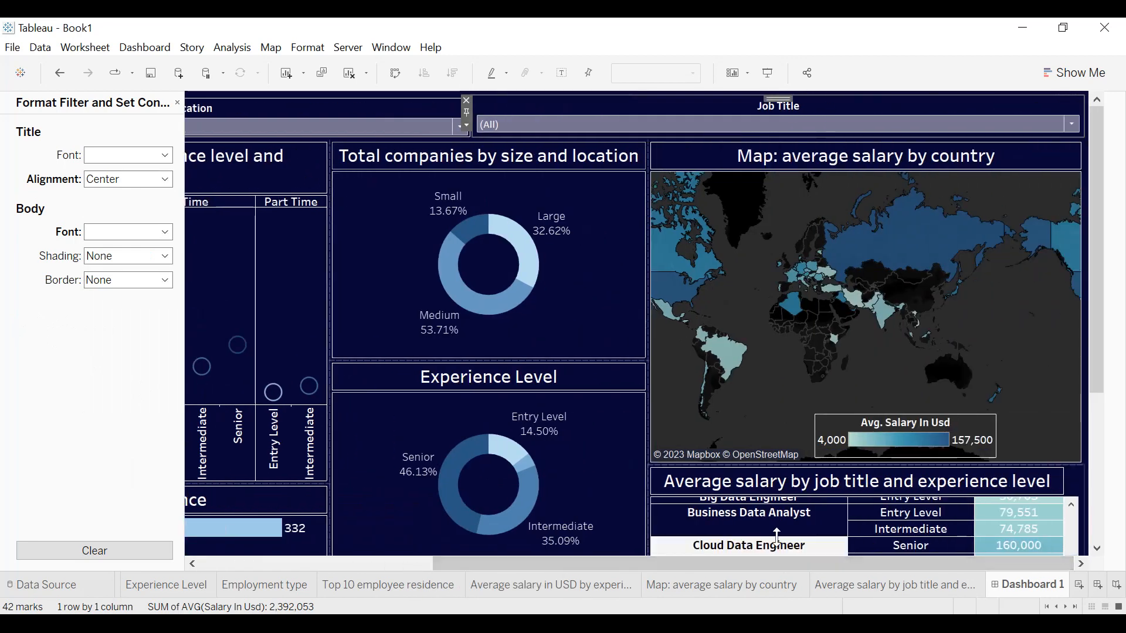
{"action": "left_click", "coordinate": [178, 104]}
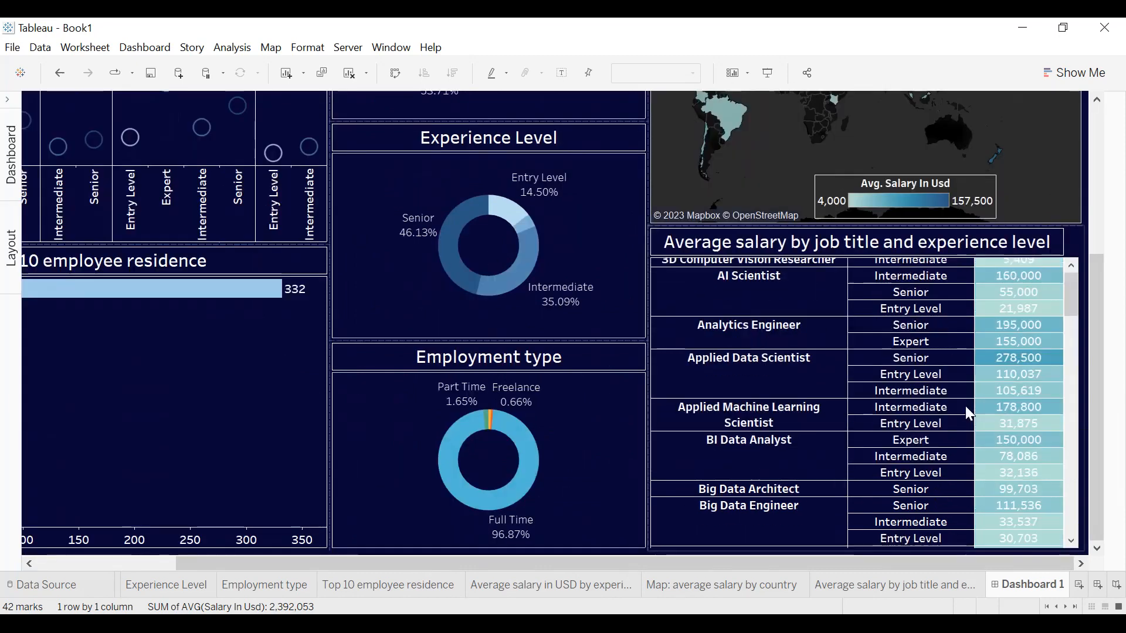
Show the dashboard in presentation mode and bring its upper part with the two filters into view.
{"action": "scroll", "coordinate": [965, 406], "scroll_direction": "up", "scroll_amount": 2}
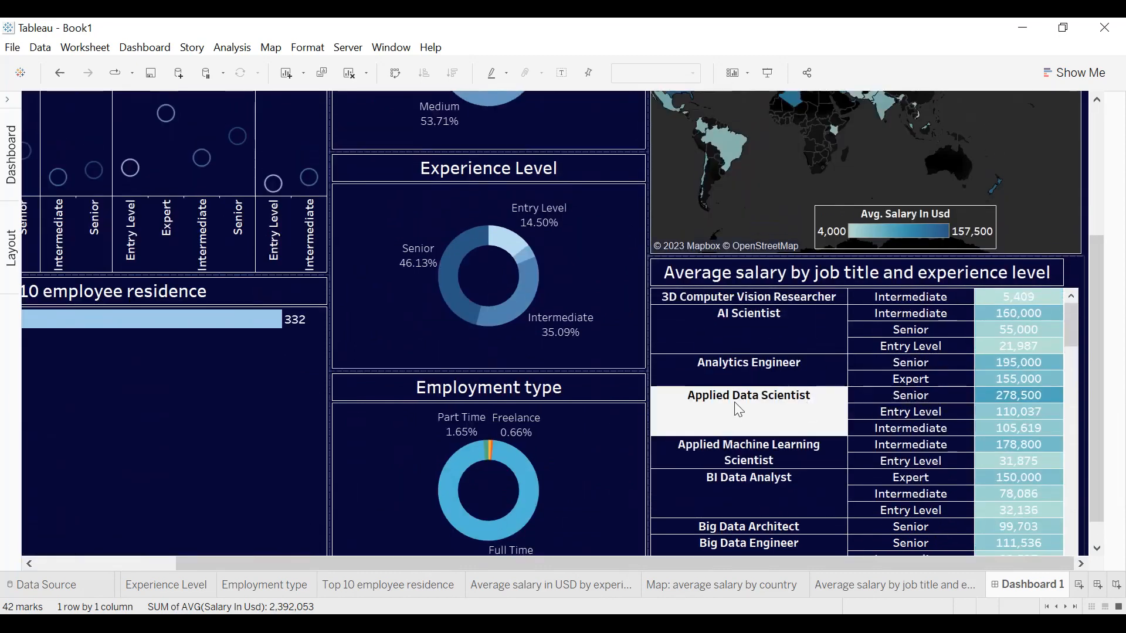
{"action": "scroll", "coordinate": [828, 234], "scroll_direction": "up", "scroll_amount": 1}
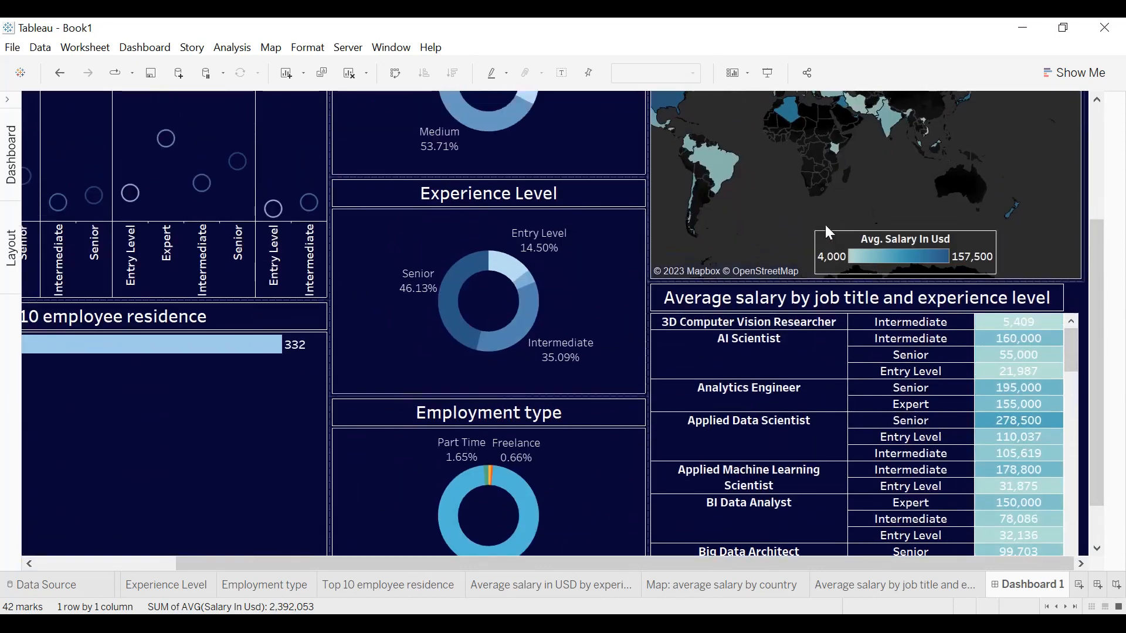
{"action": "left_click", "coordinate": [768, 74]}
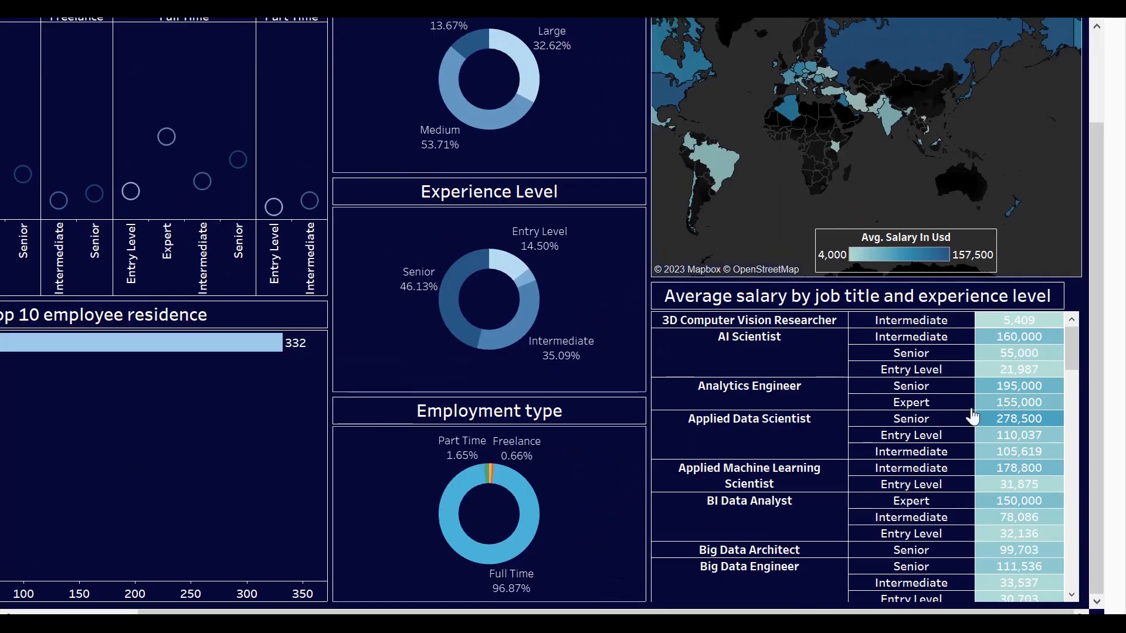
{"action": "left_click_drag", "start_coordinate": [1094, 298], "coordinate": [1094, 132]}
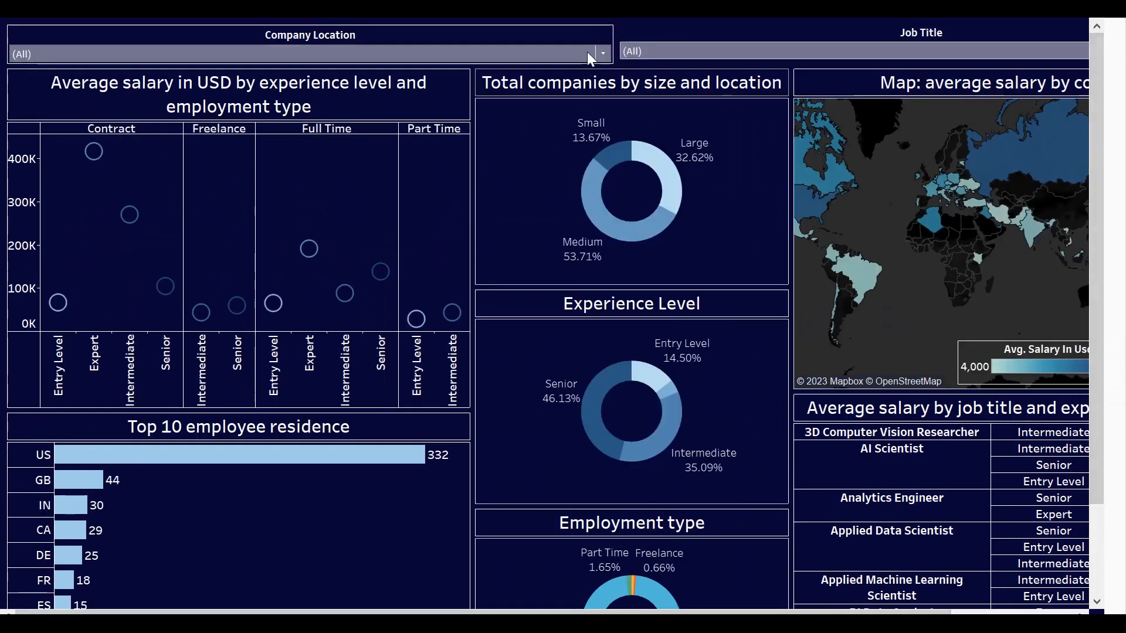
Set the Company Location filter to US in the presented dashboard.
{"action": "left_click", "coordinate": [603, 53]}
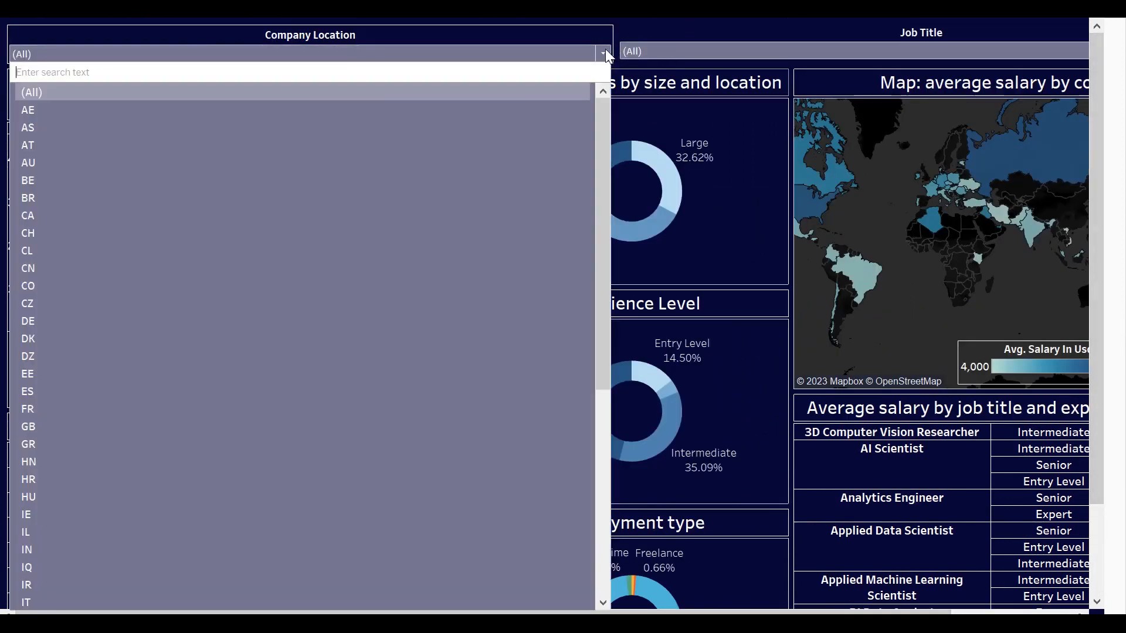
{"action": "scroll", "coordinate": [428, 147], "scroll_direction": "down", "scroll_amount": 10}
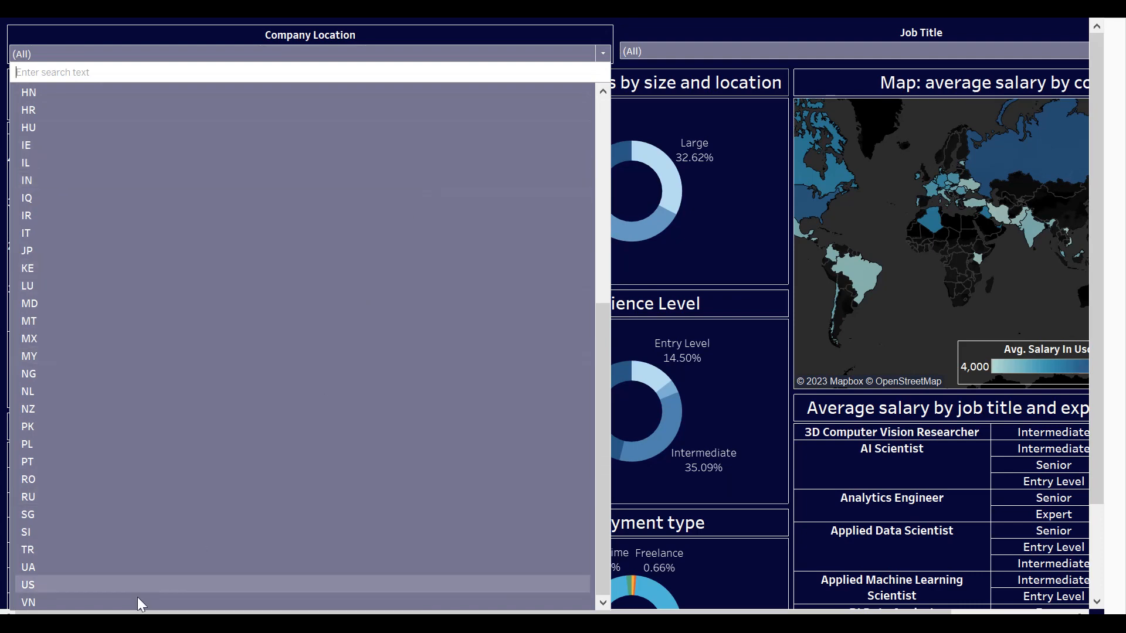
{"action": "left_click", "coordinate": [129, 584]}
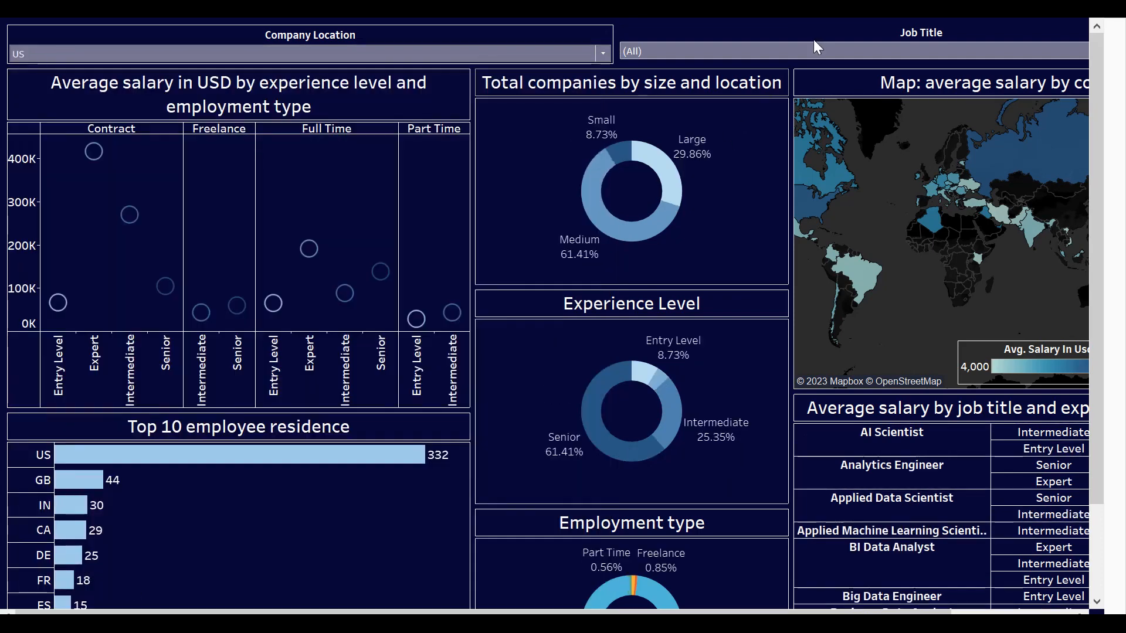
Set the Job Title filter to Data Scientist and leave presentation mode.
{"action": "left_click", "coordinate": [804, 52]}
{"action": "scroll", "coordinate": [800, 152], "scroll_direction": "down", "scroll_amount": 7}
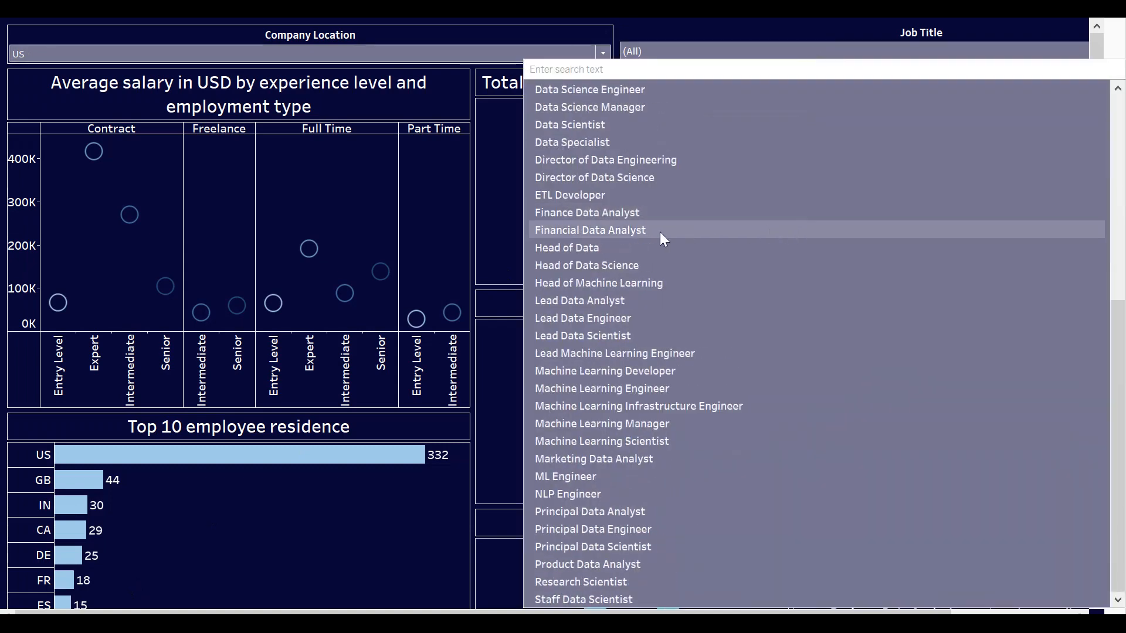
{"action": "scroll", "coordinate": [683, 231], "scroll_direction": "up", "scroll_amount": 1}
{"action": "left_click", "coordinate": [586, 178]}
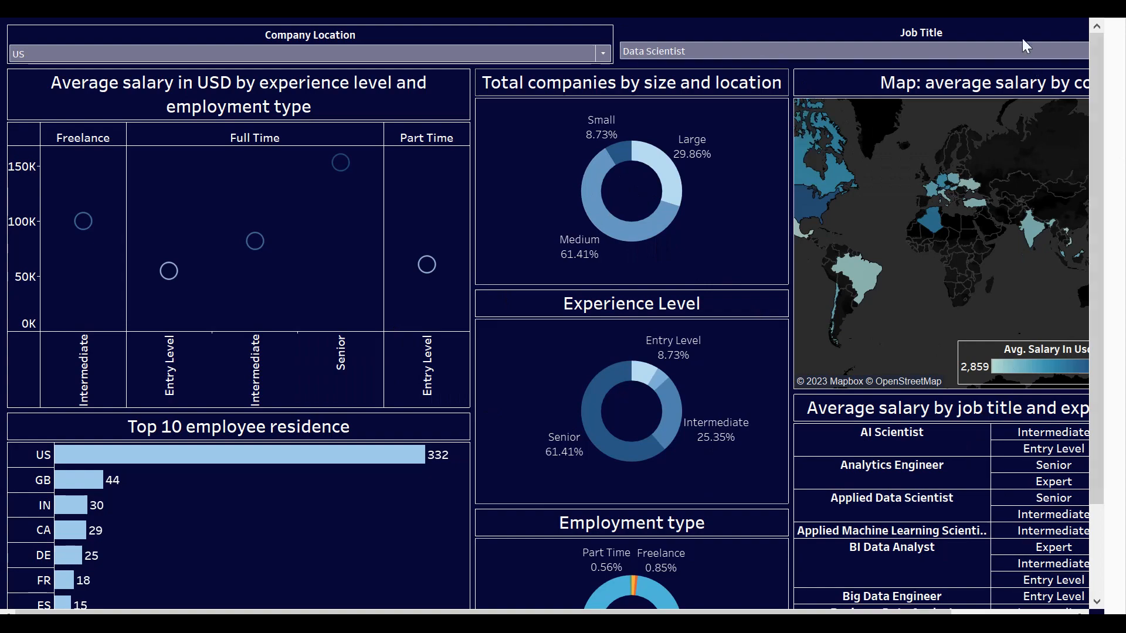
{"action": "key", "text": "Escape"}
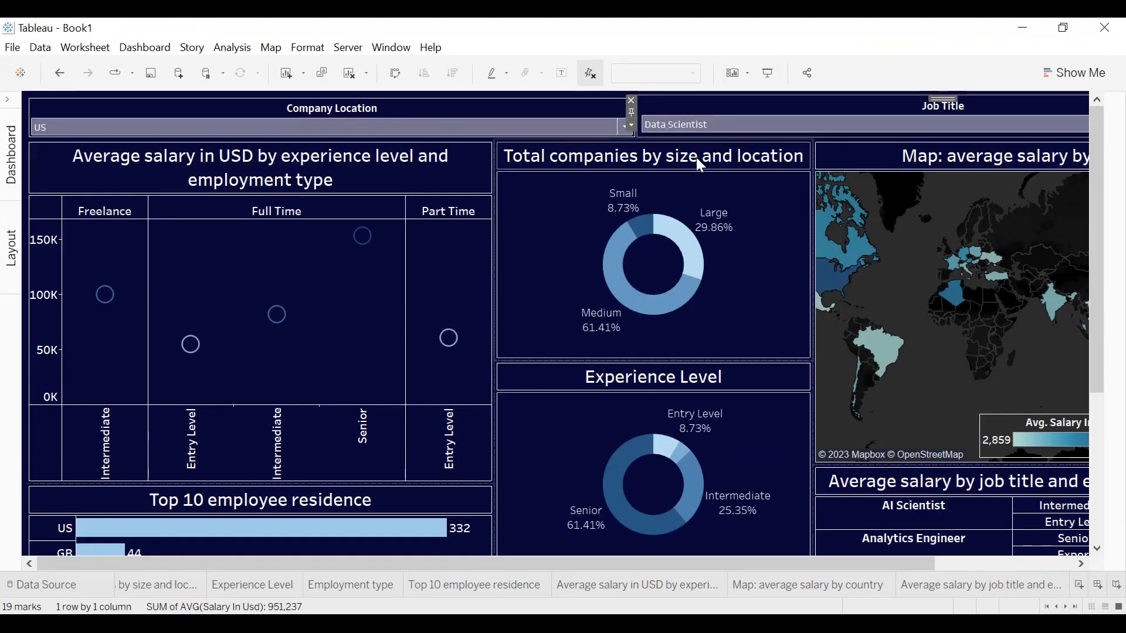
Give the body of the Job Title filter a thin solid white border and close its formatting options.
{"action": "left_click", "coordinate": [632, 125]}
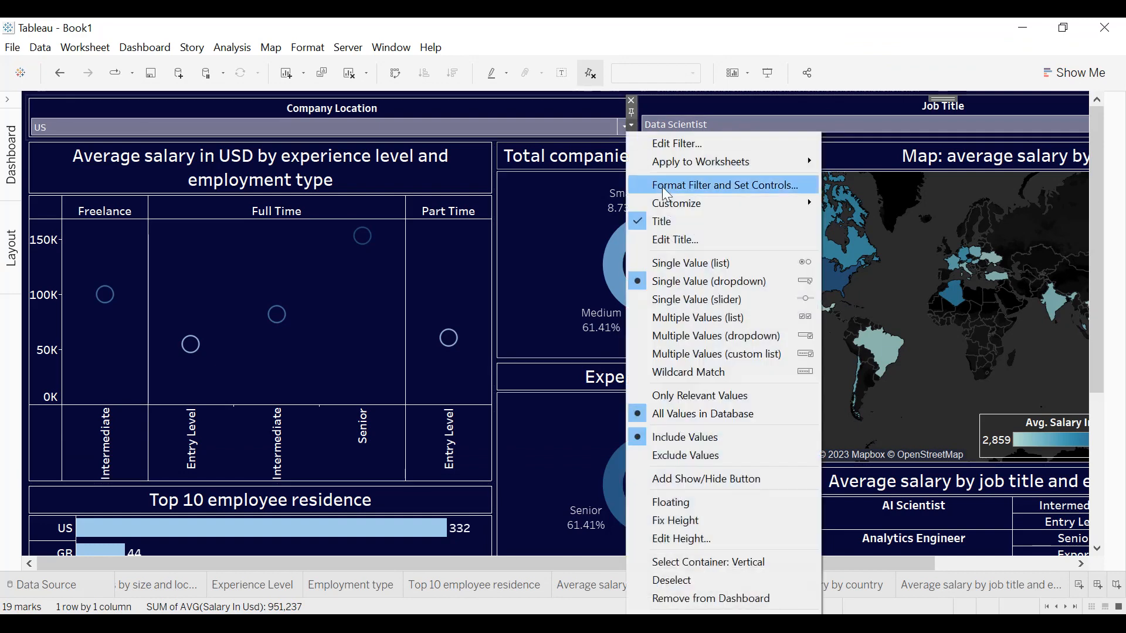
{"action": "left_click", "coordinate": [806, 188]}
{"action": "left_click", "coordinate": [112, 283]}
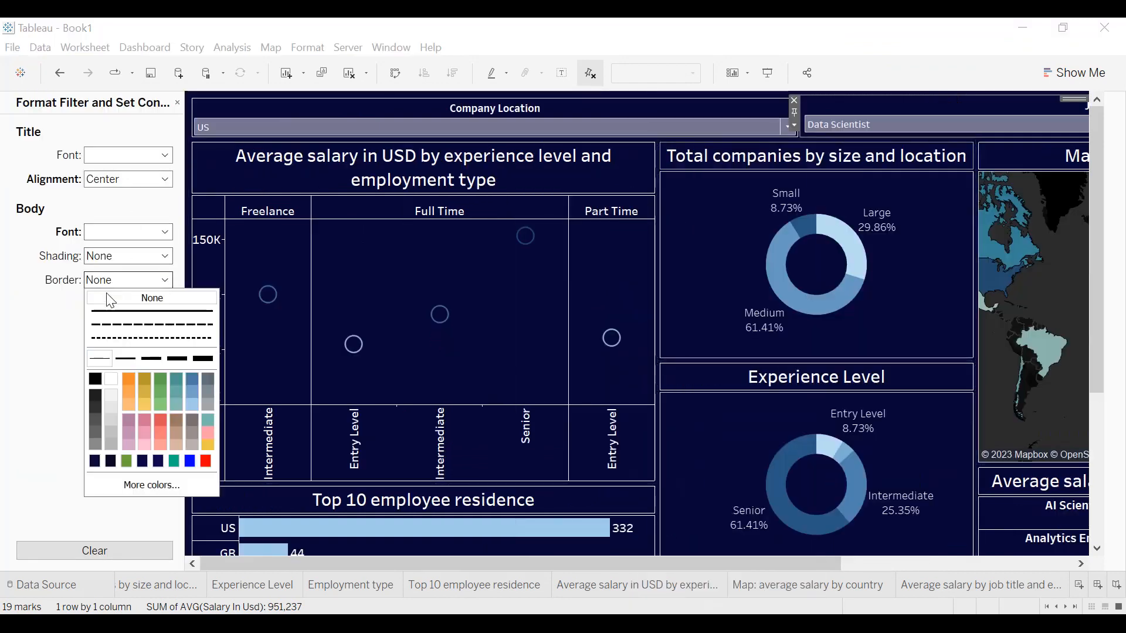
{"action": "left_click", "coordinate": [111, 381]}
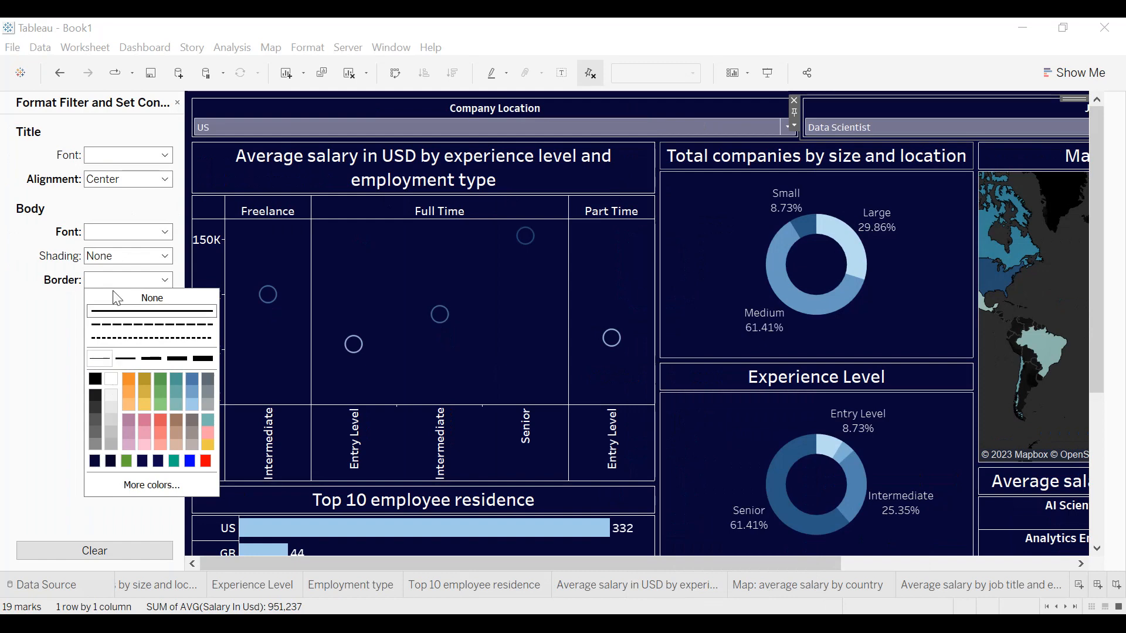
{"action": "left_click", "coordinate": [178, 103]}
{"action": "left_click", "coordinate": [176, 105]}
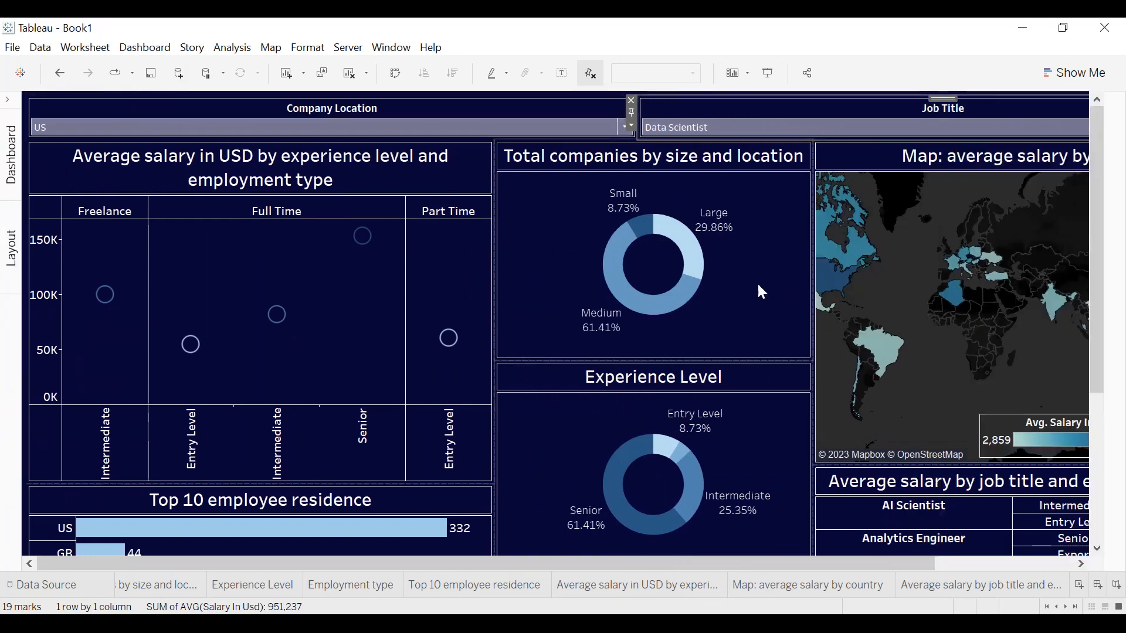
Start exporting the finished dashboard as an image.
{"action": "left_click", "coordinate": [144, 46]}
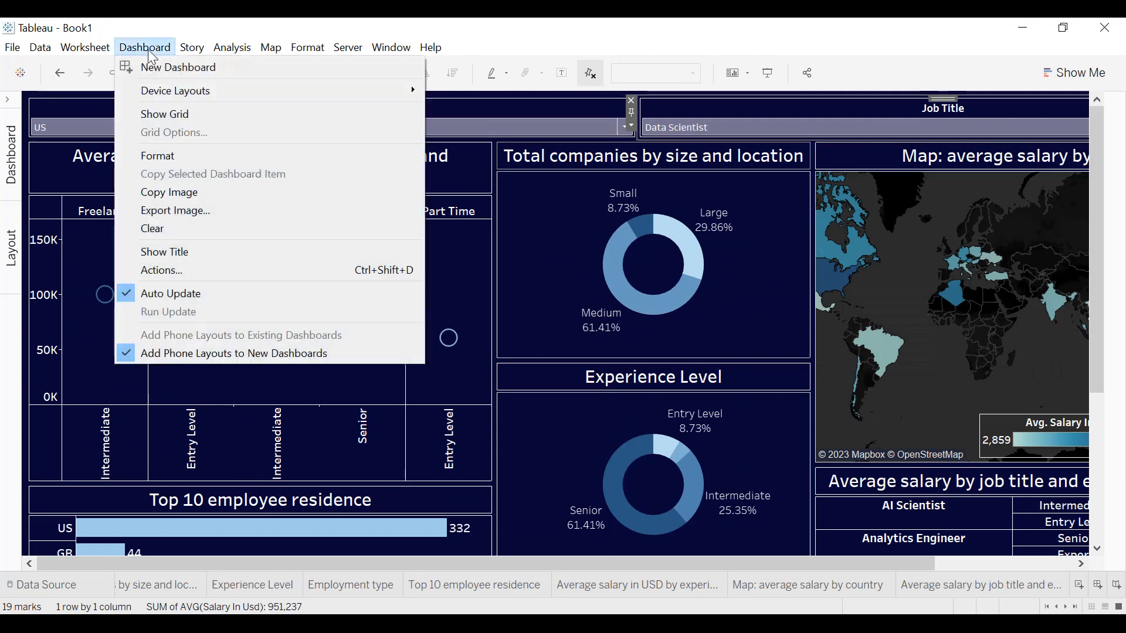
{"action": "left_click", "coordinate": [164, 209]}
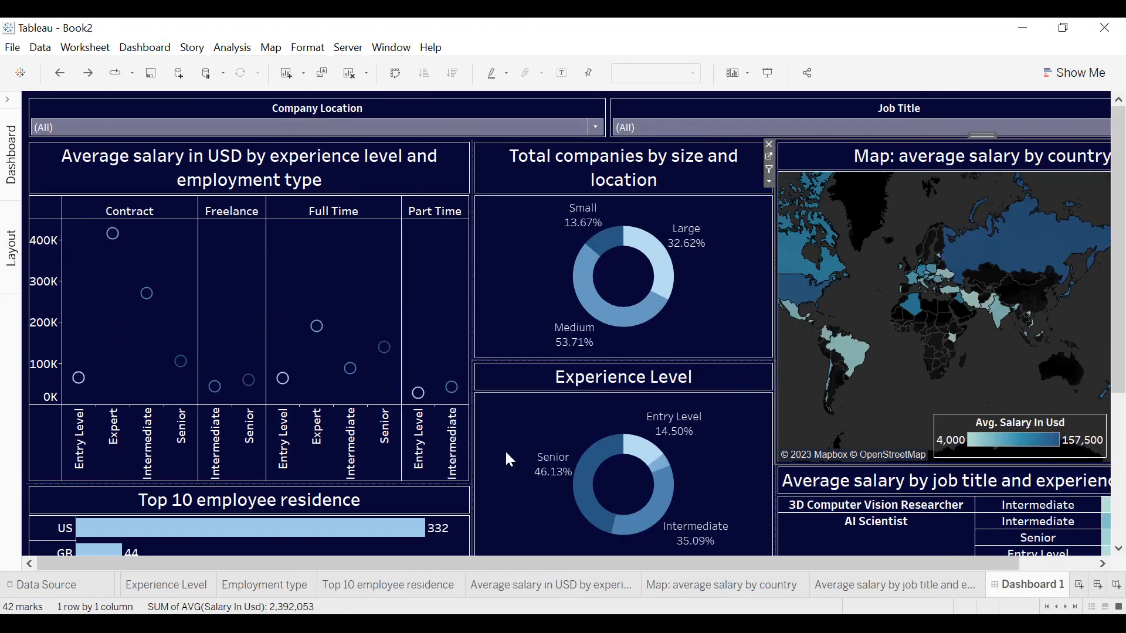